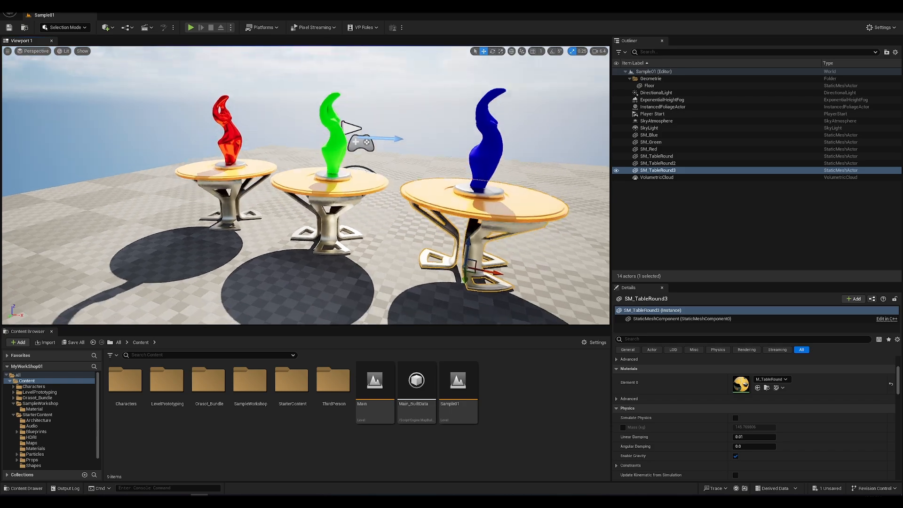
Select the floor under the tables and switch the editor to Landscape mode.
scroll(337, 237, down, 10)
scroll(338, 237, up, 6)
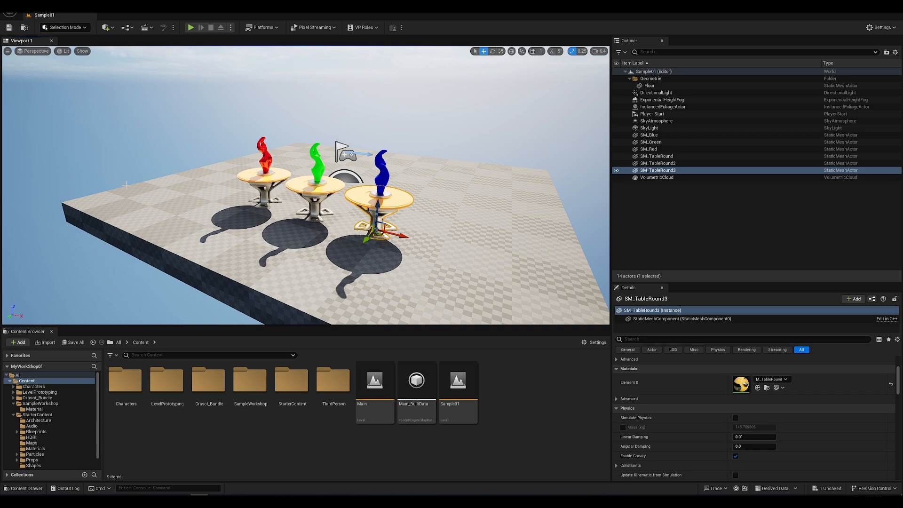
click(116, 221)
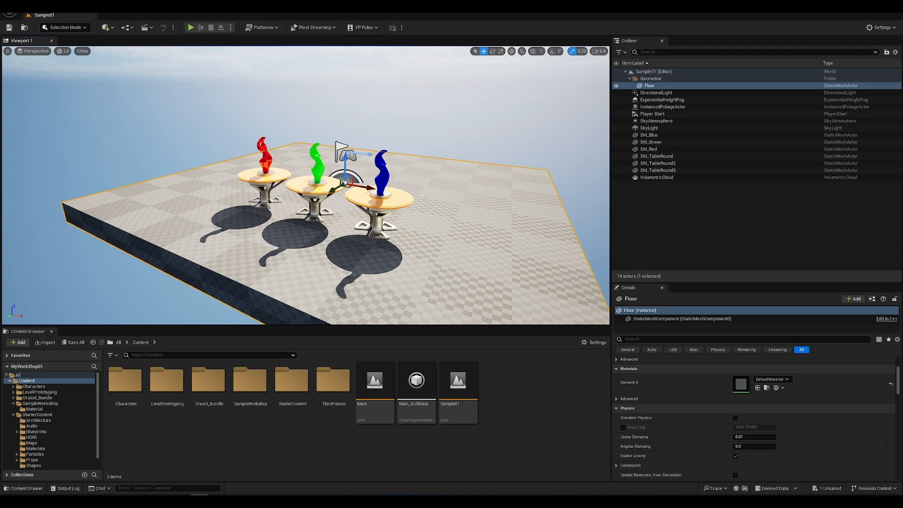
click(85, 29)
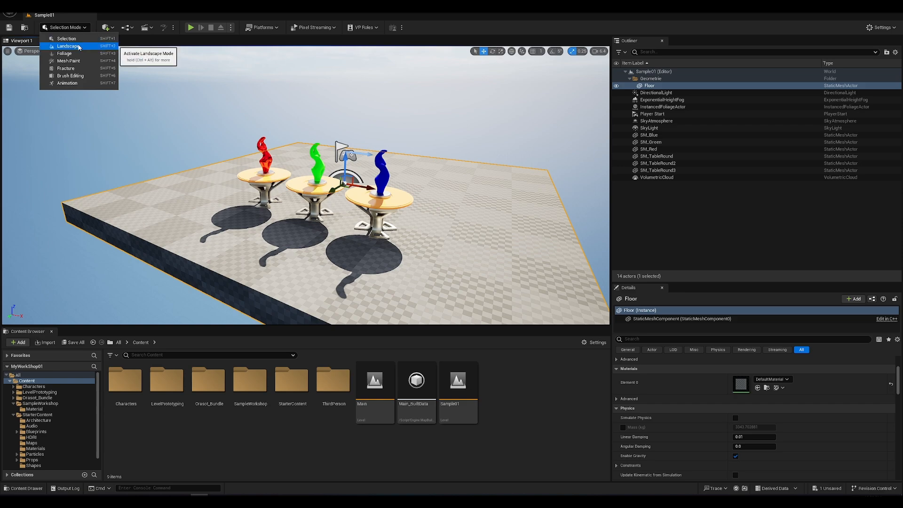
click(78, 47)
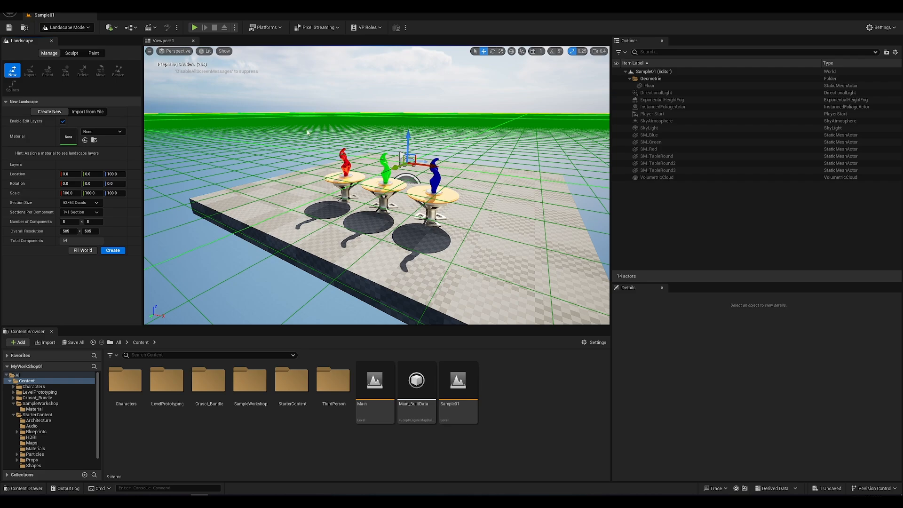
Examine the full extent of the new landscape's preview grid around the floor.
scroll(523, 166, down, 10)
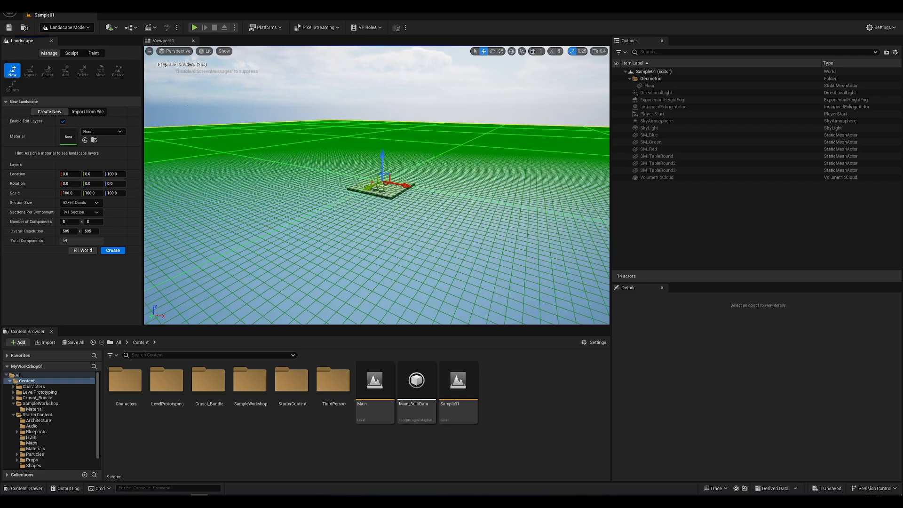
scroll(425, 162, down, 6)
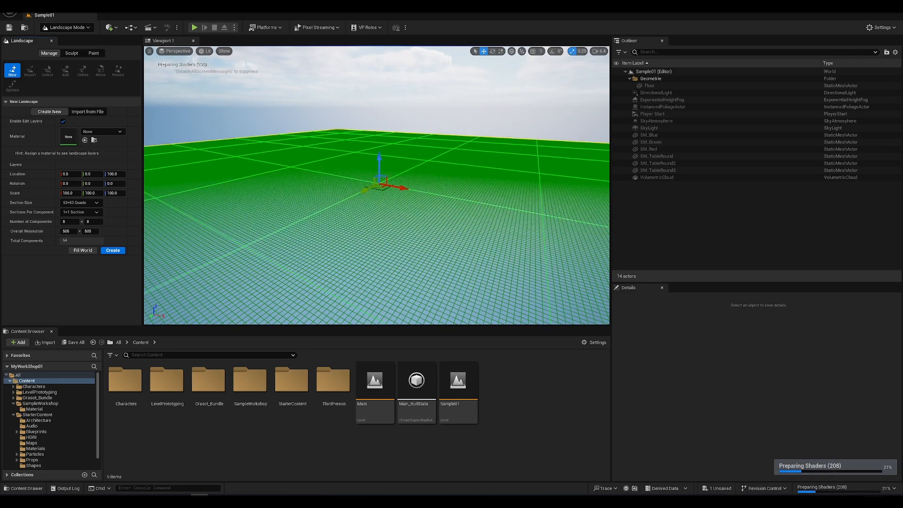
scroll(436, 172, down, 2)
scroll(474, 177, down, 2)
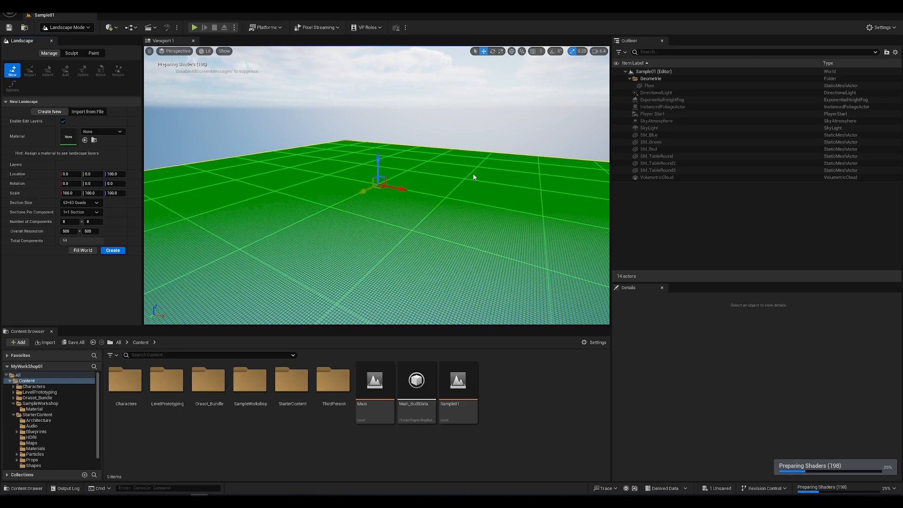
scroll(508, 198, down, 3)
scroll(510, 196, down, 2)
scroll(506, 196, down, 3)
scroll(499, 198, down, 4)
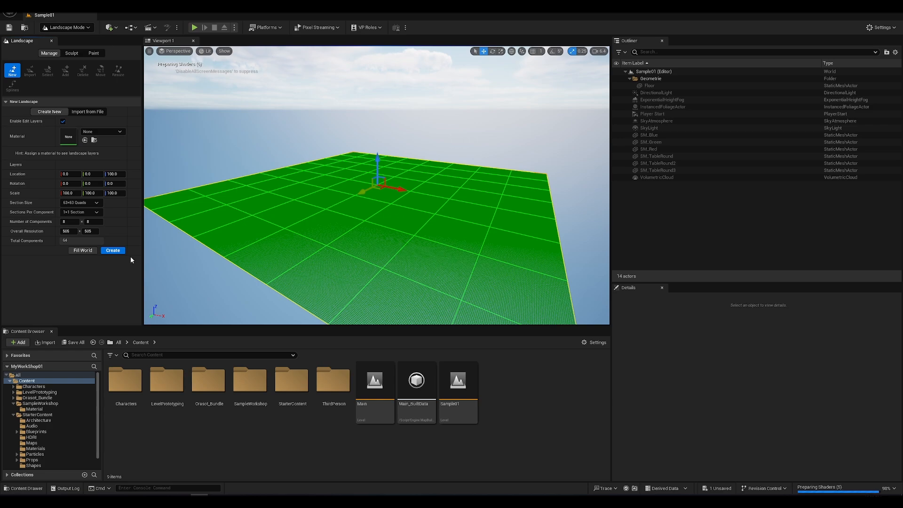
Fit the new landscape to the whole world and set its section size to 7×7 quads.
click(87, 254)
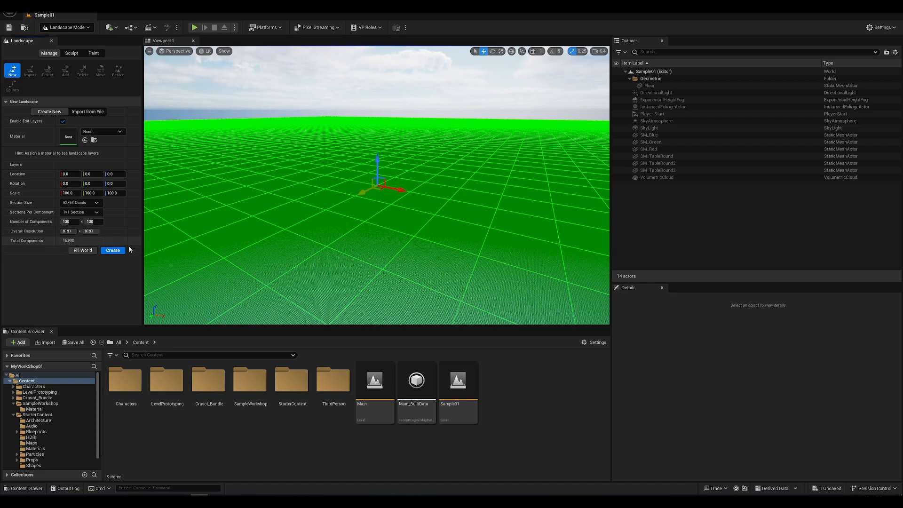
click(100, 204)
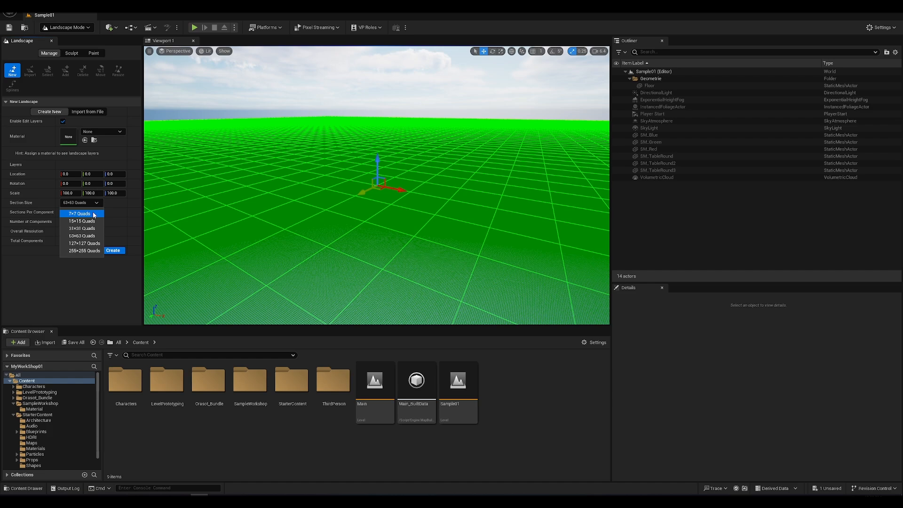
click(93, 214)
key(s)
right_drag(442, 242, 442, 212)
click(599, 51)
click(640, 68)
key(s)
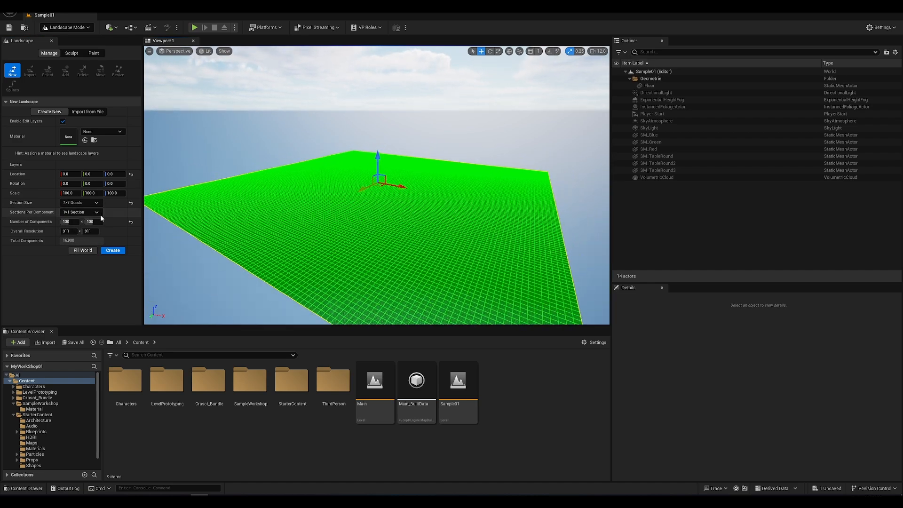
Set the new landscape's number of components to 1 × 1.
click(70, 222)
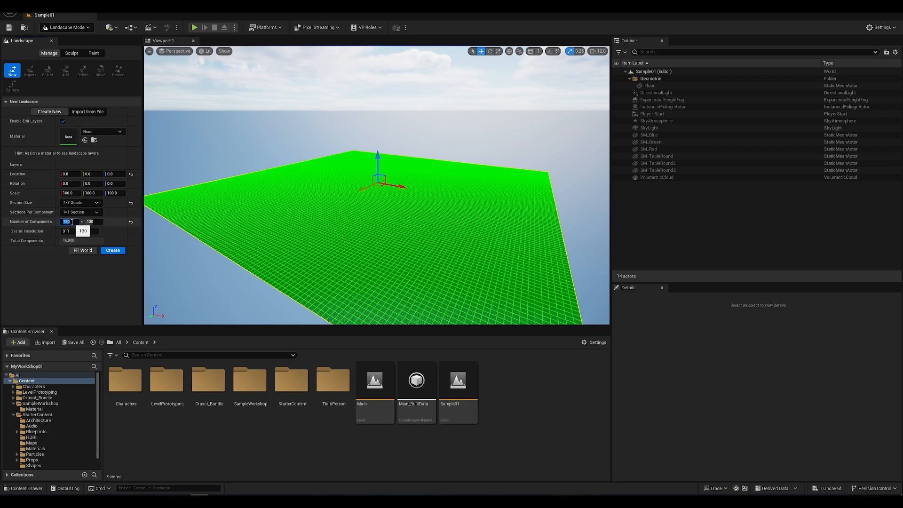
text(1)
key(Tab)
text(1)
key(Return)
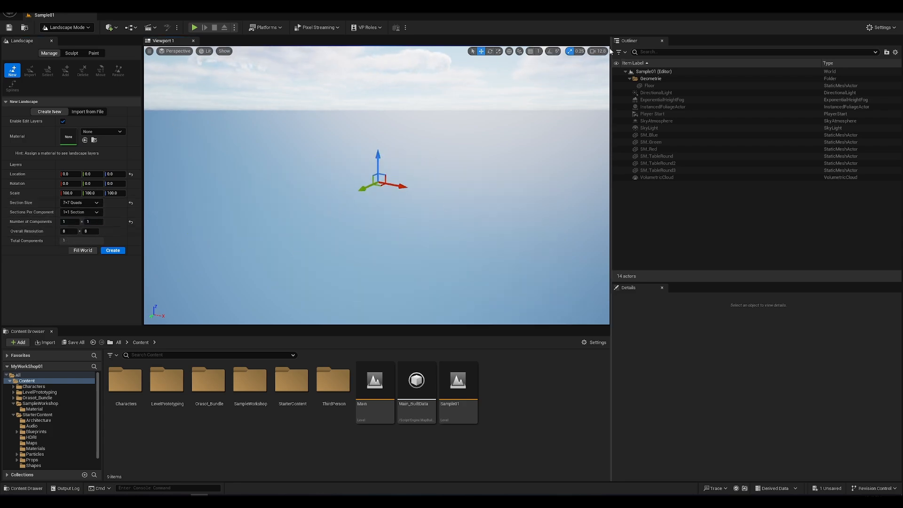
Inspect the landscape preview grid against the floor and tables in Wireframe view.
key(e)
key(w)
mouse_move(366, 167)
right_down()
mouse_move(365, 176)
mouse_move(367, 168)
right_up()
key(w)
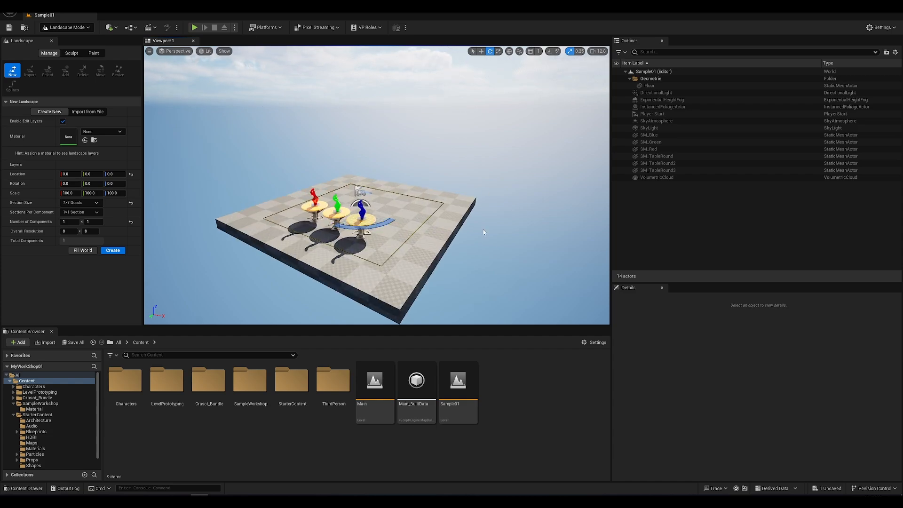
key(w)
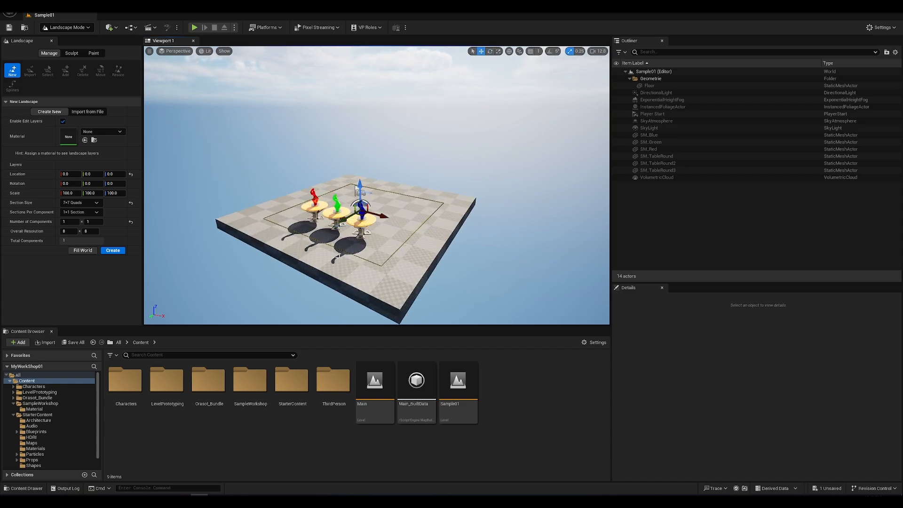
click(211, 53)
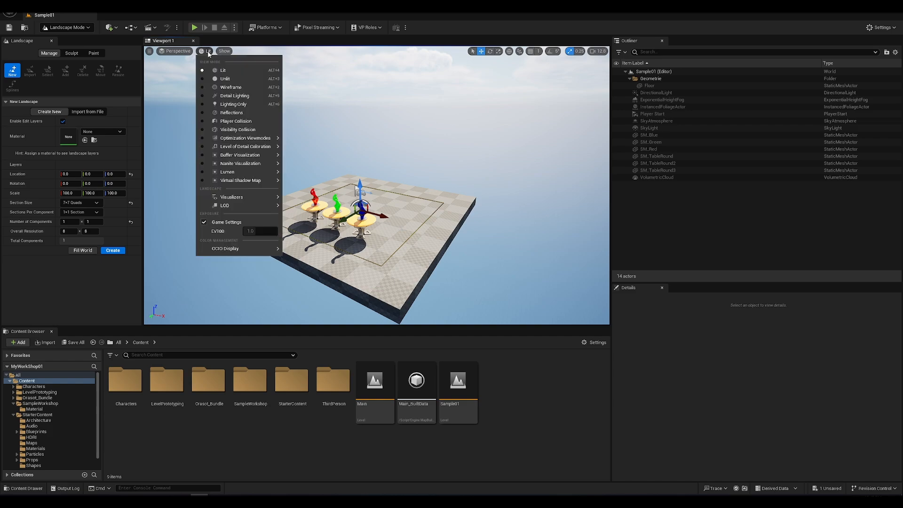
key(Escape)
click(230, 90)
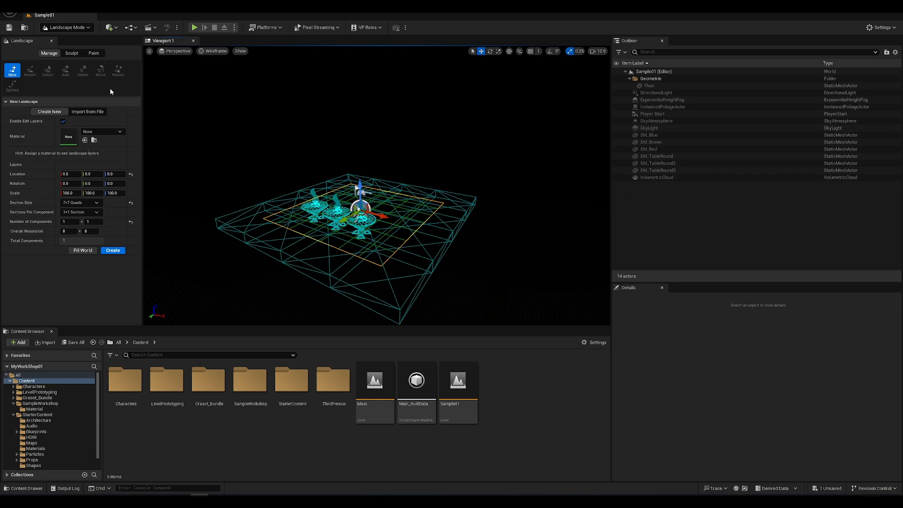
Switch back to Selection mode and restore the viewport to Lit view.
click(77, 29)
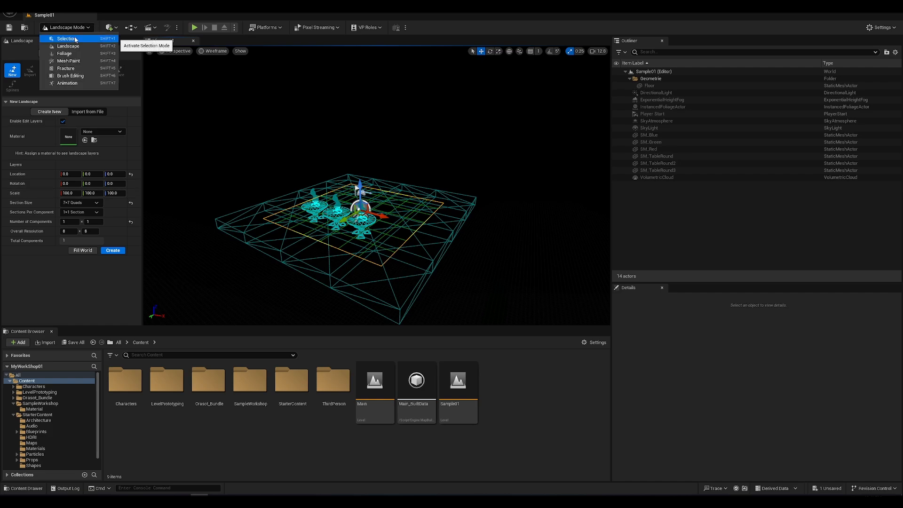
click(74, 37)
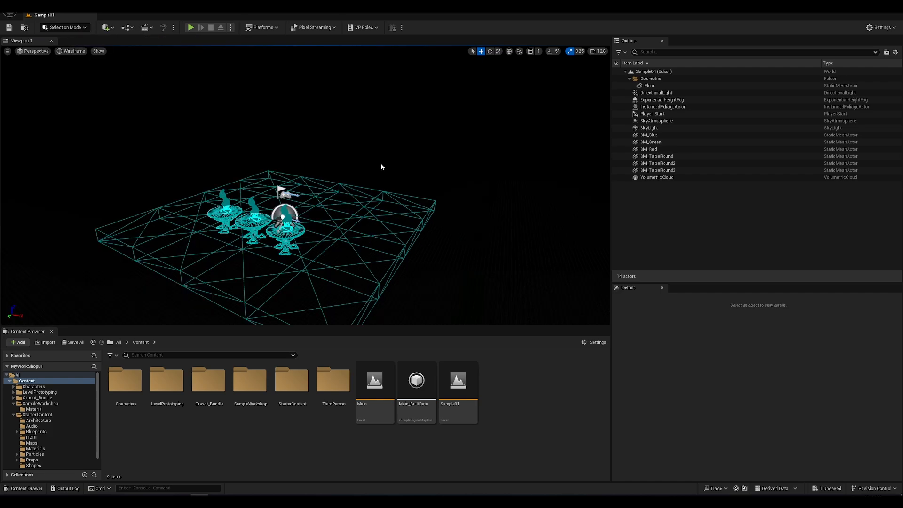
click(71, 51)
click(79, 69)
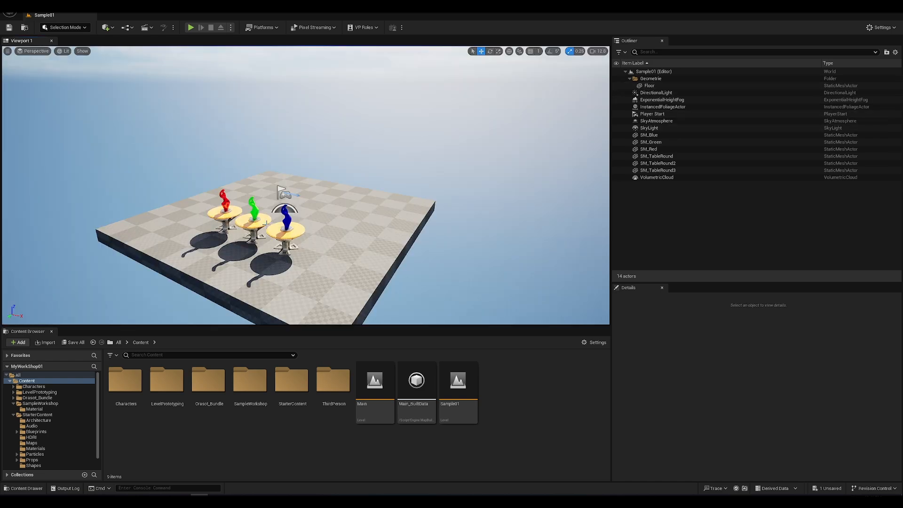
Delete SM_TableRound, SM_TableRound2 and the Floor from the level.
click(235, 212)
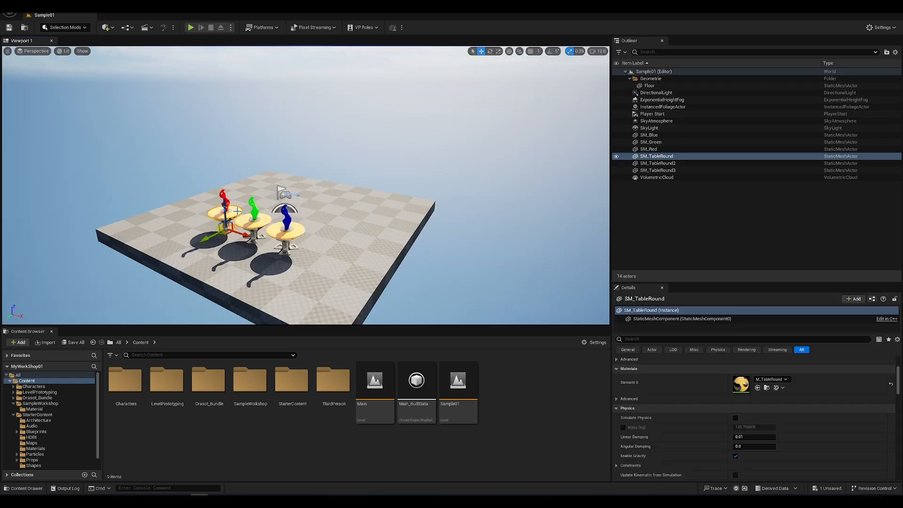
ctrl+click(257, 225)
ctrl+click(292, 239)
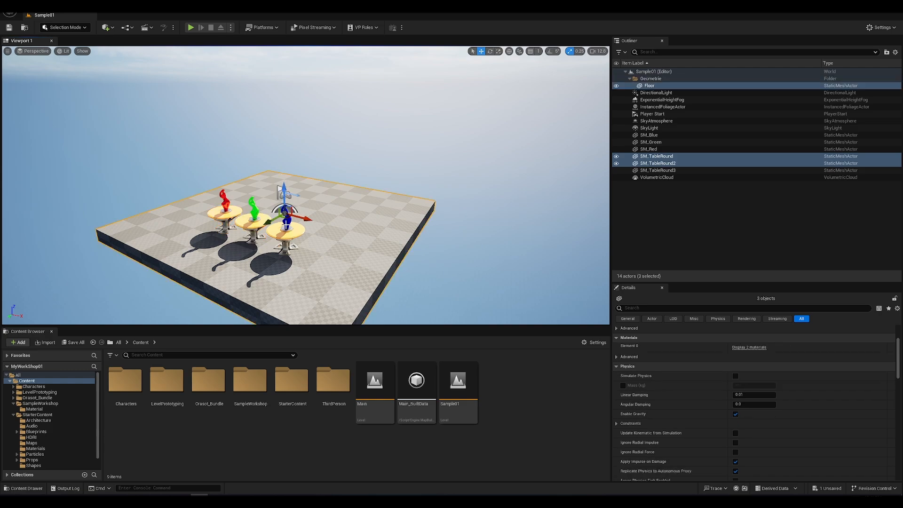
key(Delete)
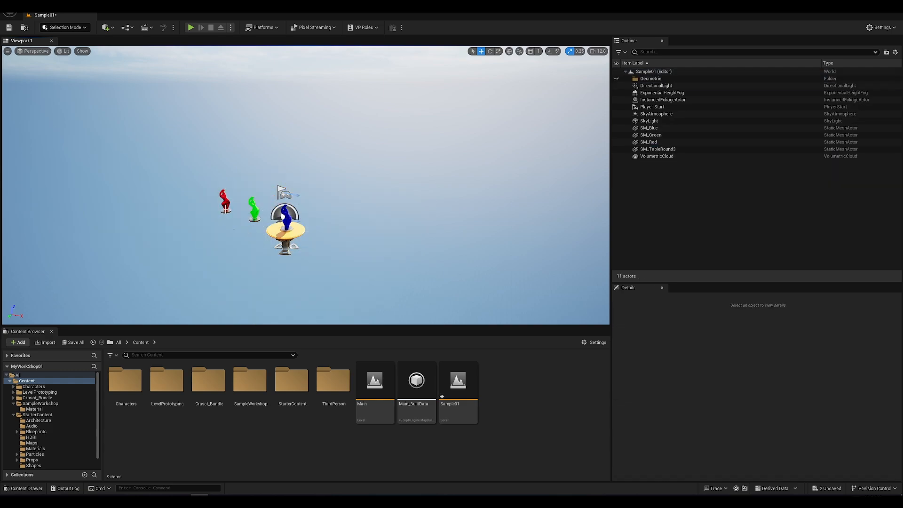
Delete SM_Red, SkyLight, SM_Blue, SM_Green and SM_TableRound3 from the level.
click(650, 121)
shift+click(654, 135)
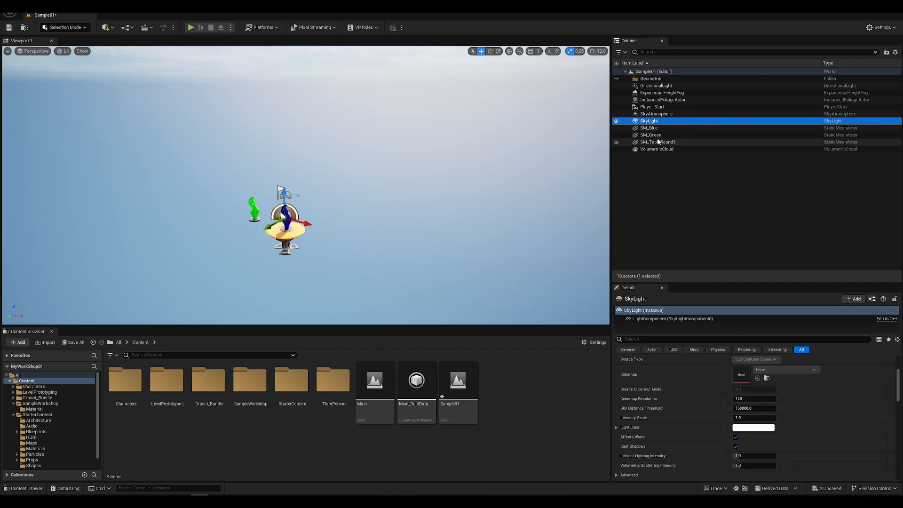
shift+click(657, 142)
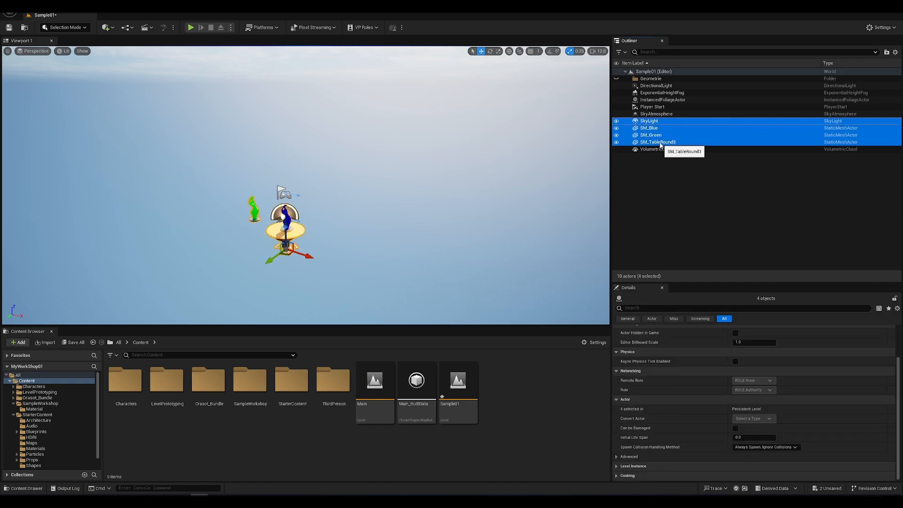
key(Delete)
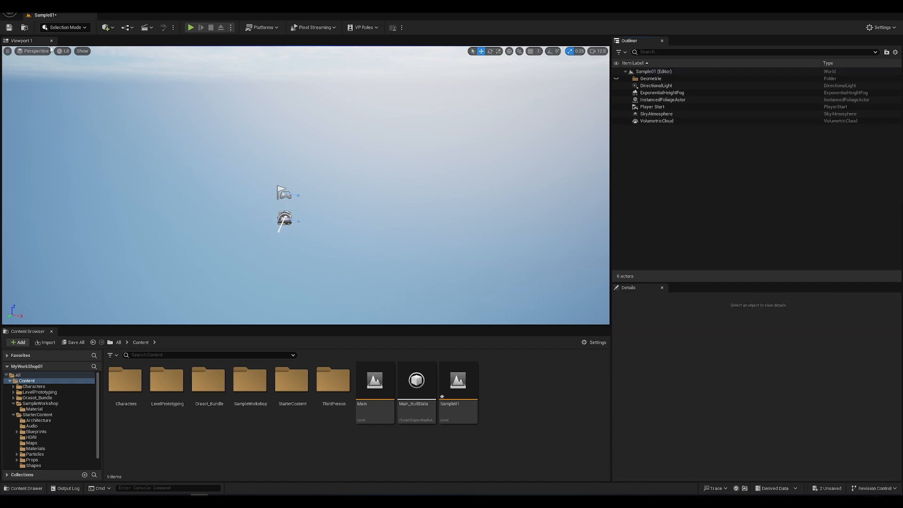
Return to Landscape mode with the new landscape preview in view.
click(49, 28)
click(67, 44)
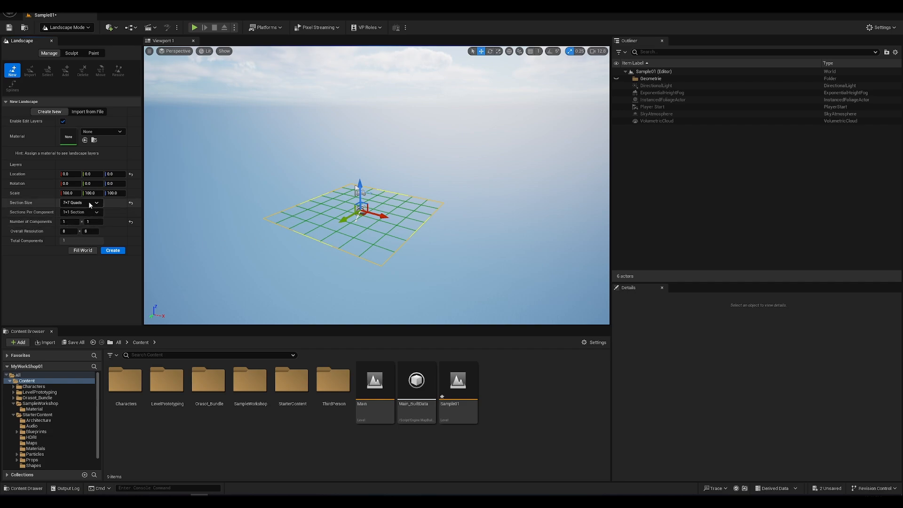
scroll(320, 251, up, 2)
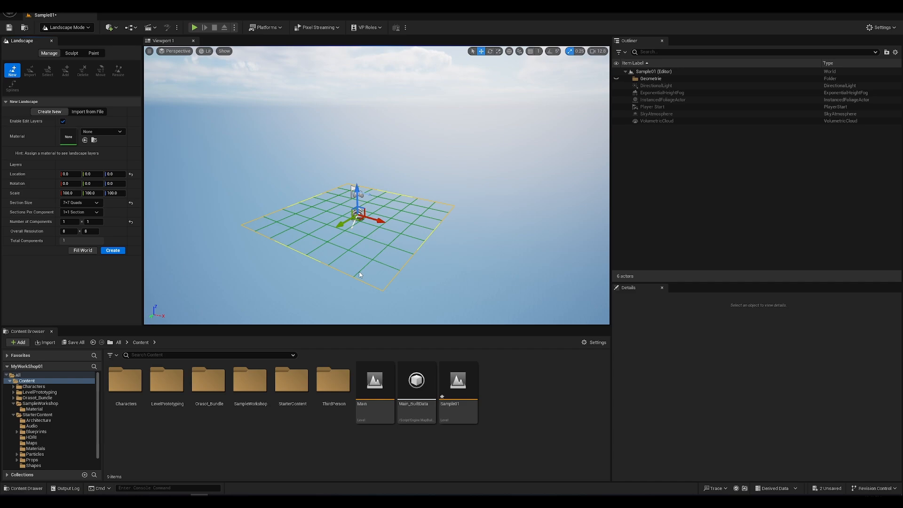
Set the new landscape's sections per component to 2×2 sections.
click(97, 202)
click(96, 203)
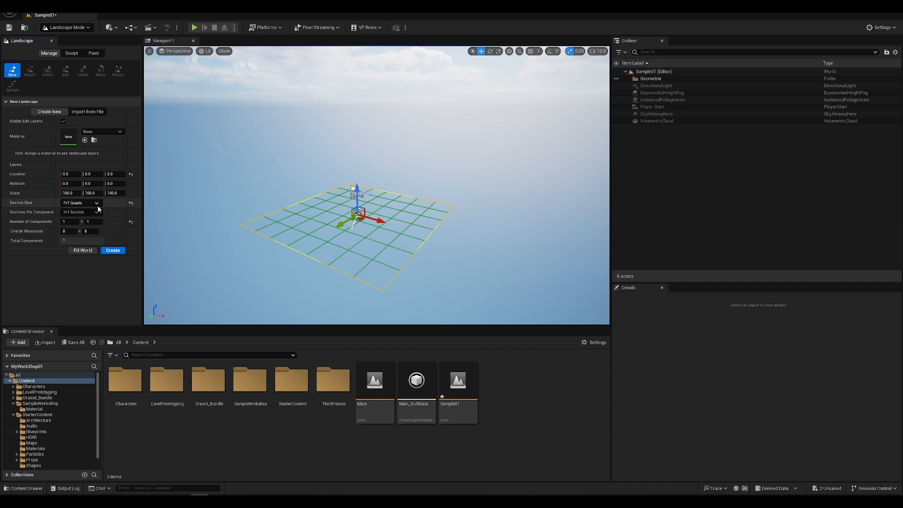
click(98, 212)
click(78, 229)
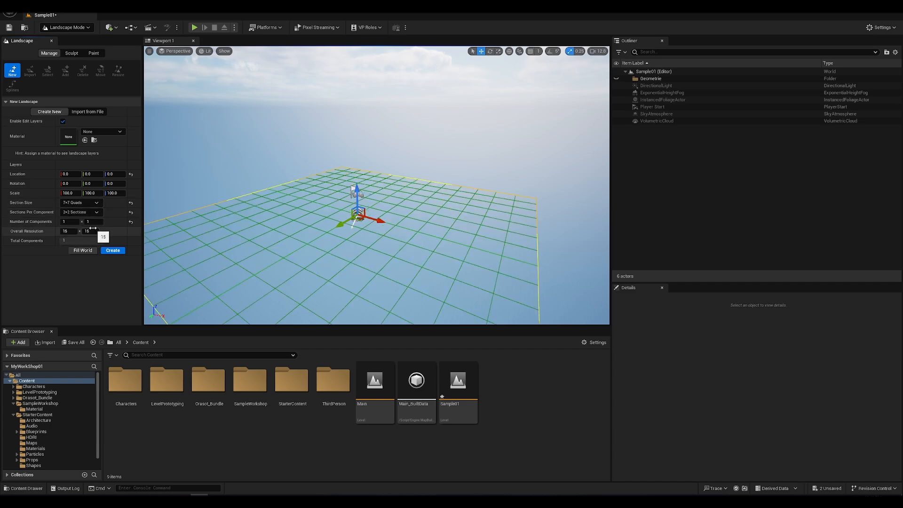
scroll(417, 224, down, 6)
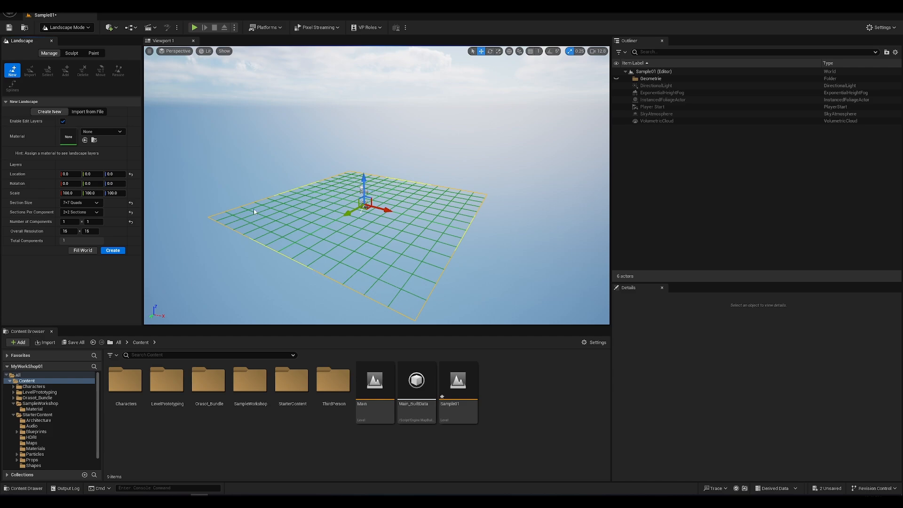
Try a section size of 15×15 quads and set it back to 7×7 quads.
click(96, 204)
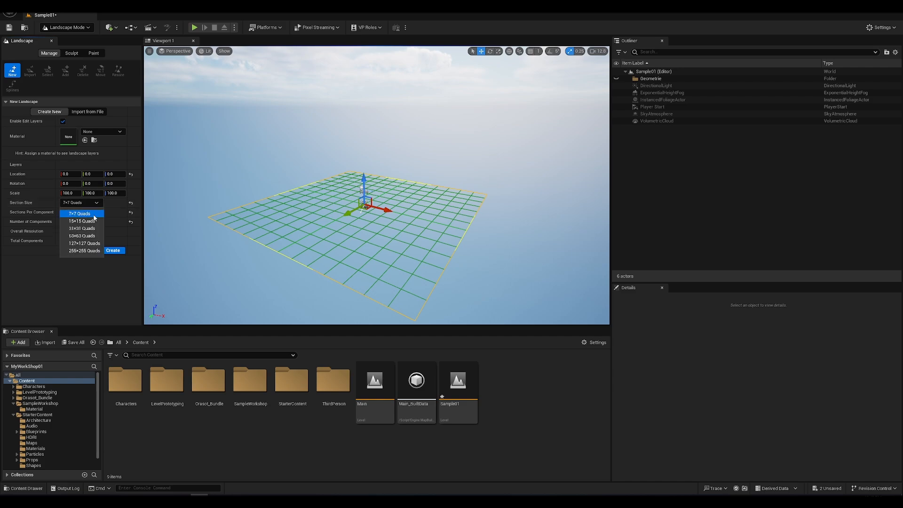
click(94, 221)
click(89, 203)
click(88, 213)
Set the sections per component to 1×1 section and the number of components to 2 × 2.
click(85, 214)
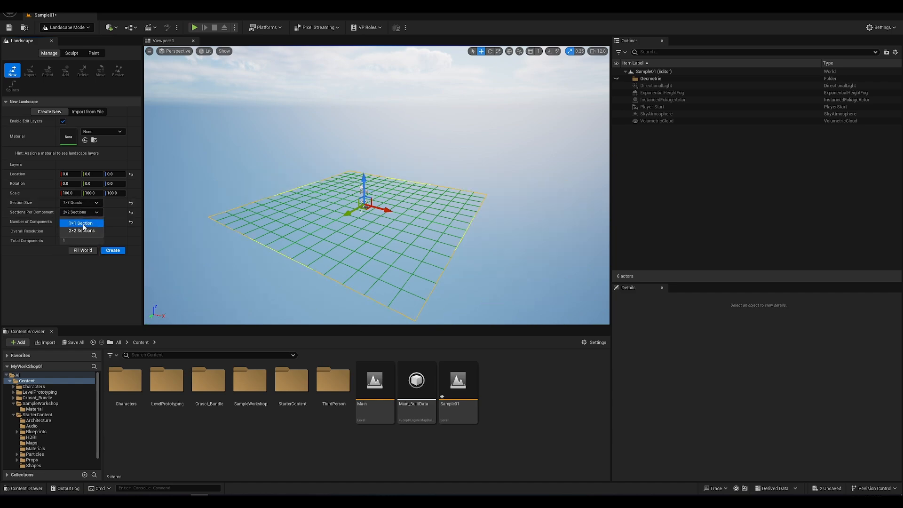
click(81, 223)
click(69, 223)
text(2)
key(Return)
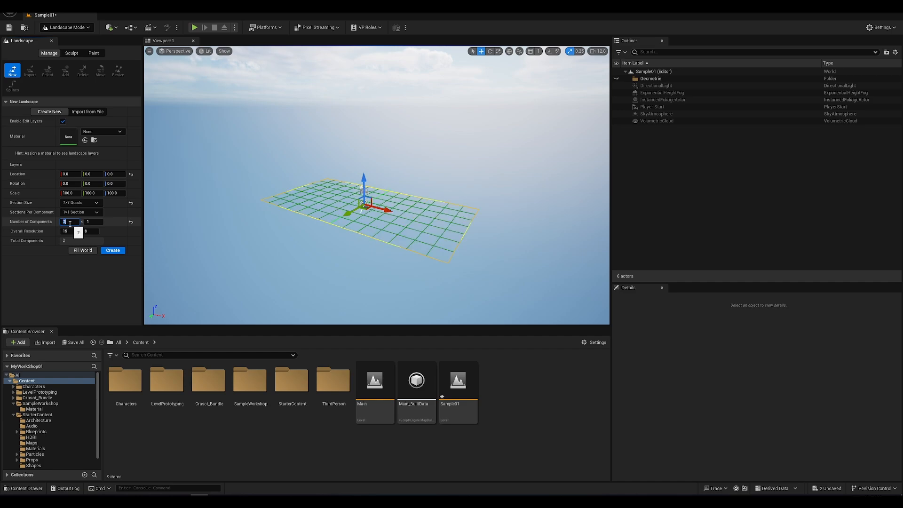
click(91, 222)
text(2)
key(Return)
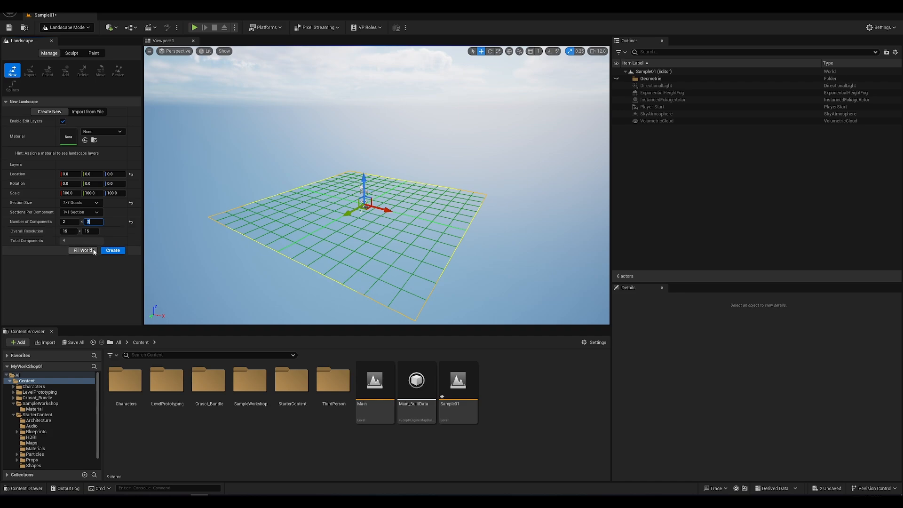
Create the landscape from the configured settings and inspect the flat terrain from several angles.
click(109, 251)
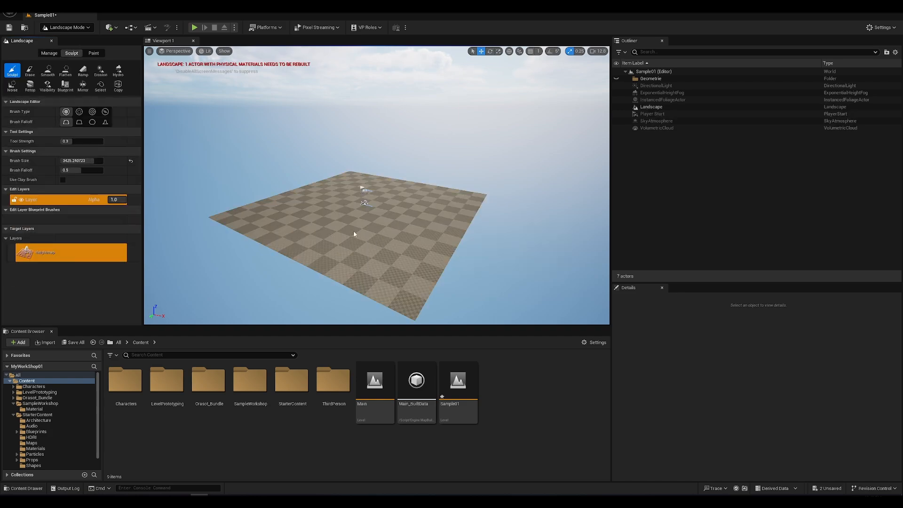
mouse_move(329, 215)
alt+mouse_down()
mouse_move(364, 187)
mouse_move(330, 190)
mouse_move(331, 200)
alt+mouse_up()
mouse_move(320, 210)
alt+right_down()
mouse_move(357, 207)
mouse_move(317, 210)
alt+right_up()
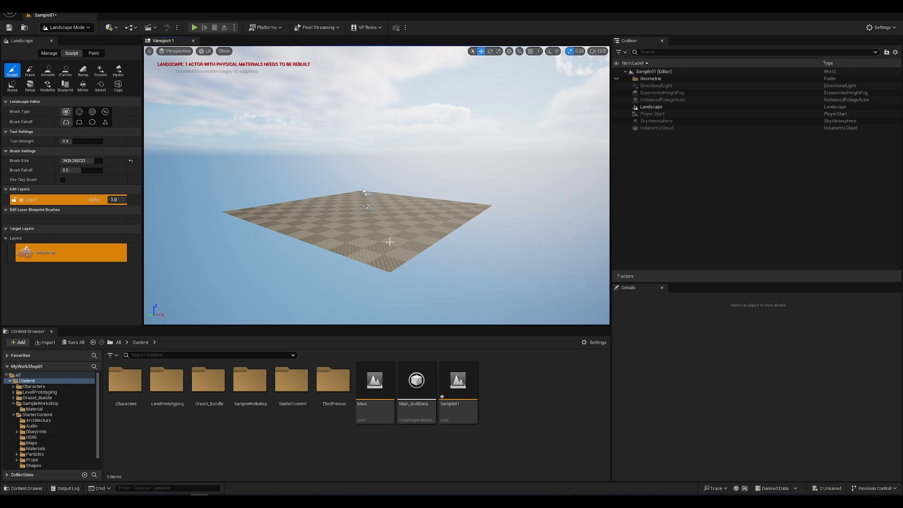
alt+drag(396, 234, 263, 270)
click(62, 254)
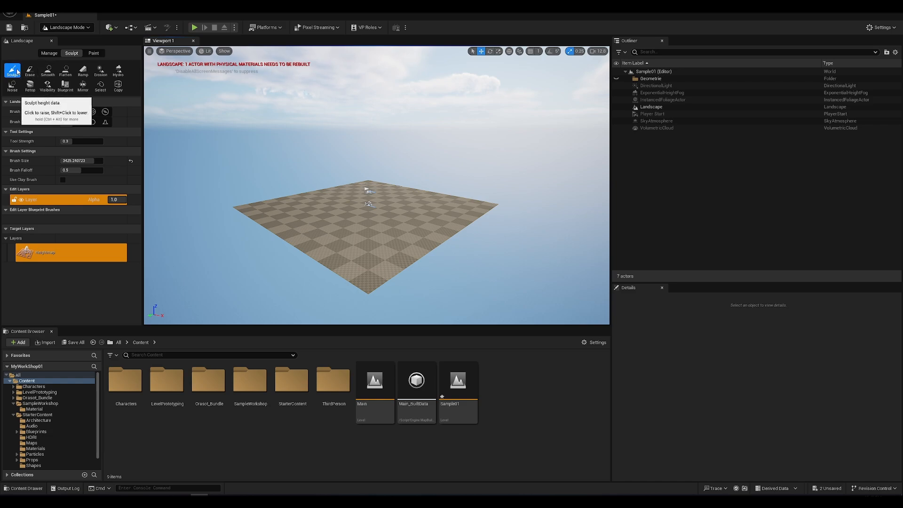
Review the landscape management options for creating a new landscape and importing from file, and return to the Sculpt tools.
click(59, 53)
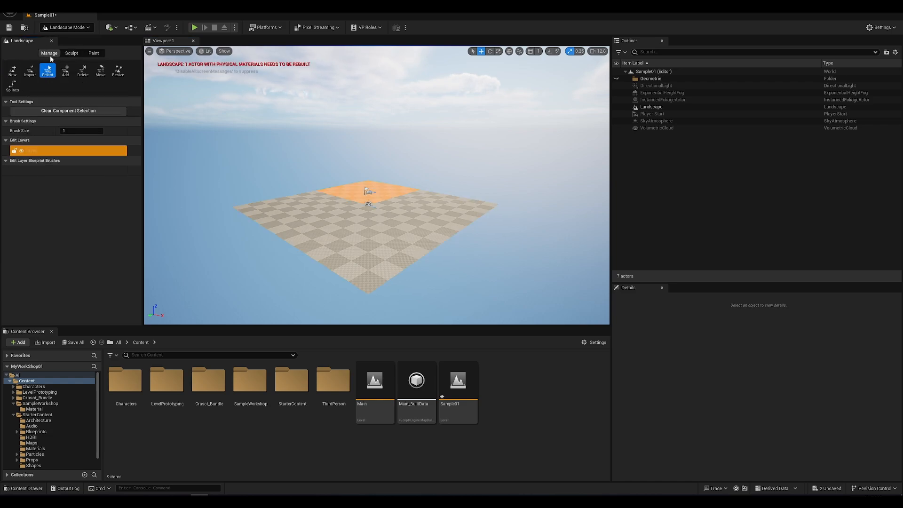
click(13, 70)
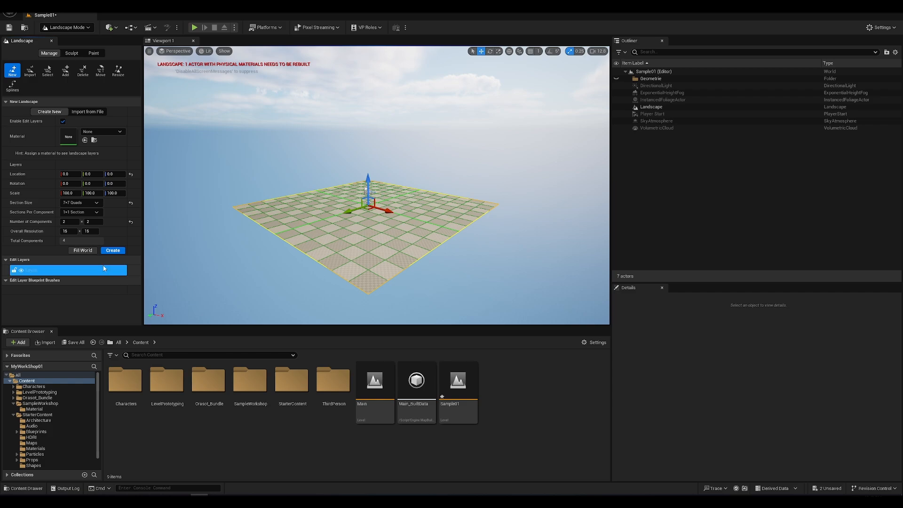
click(73, 53)
click(49, 53)
click(92, 113)
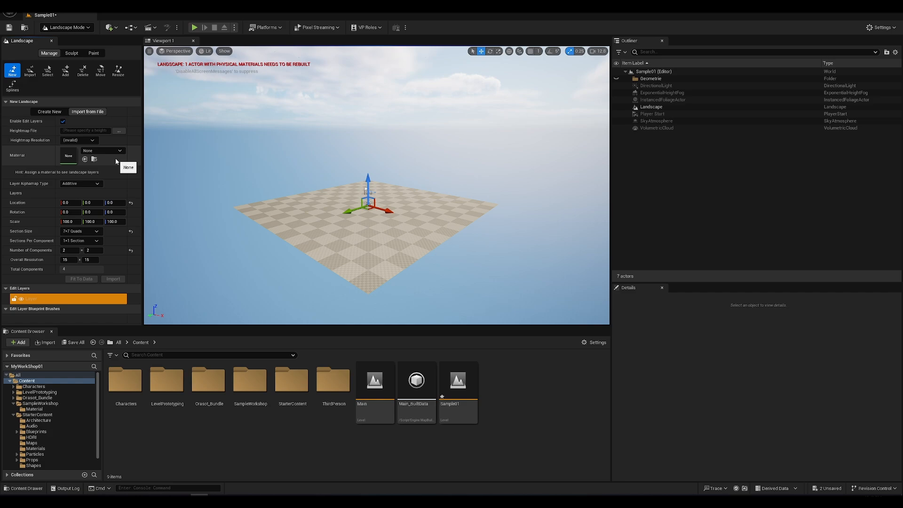
click(72, 53)
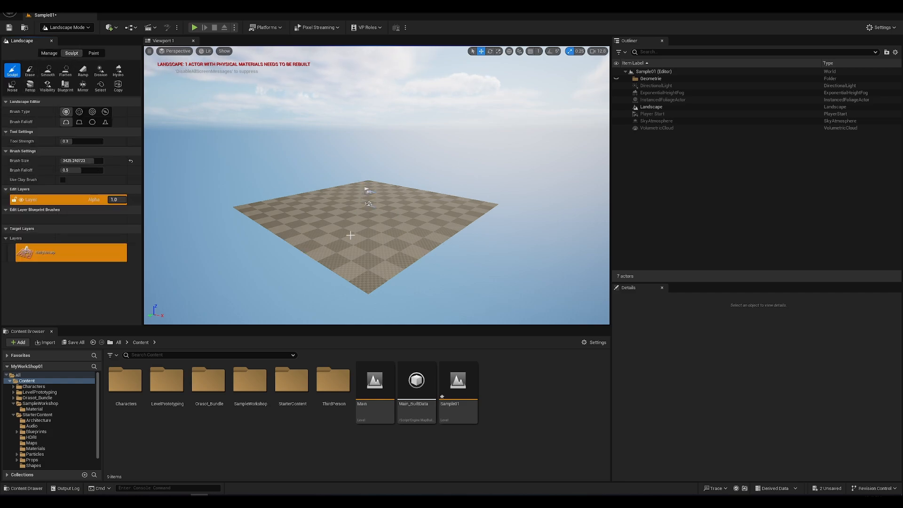
Reduce the sculpt brush size to about 180, undoing the trial sculpt stroke made on the landscape.
scroll(322, 225, up, 5)
scroll(315, 221, down, 6)
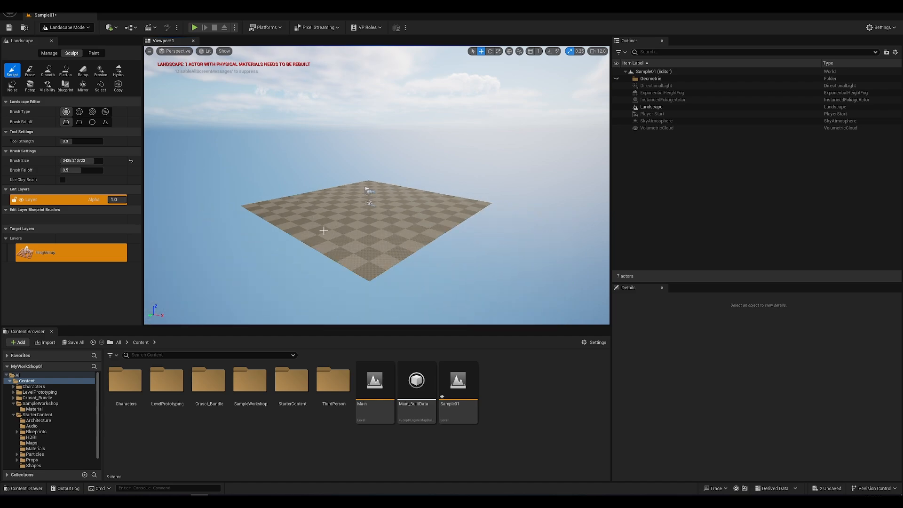
key(q)
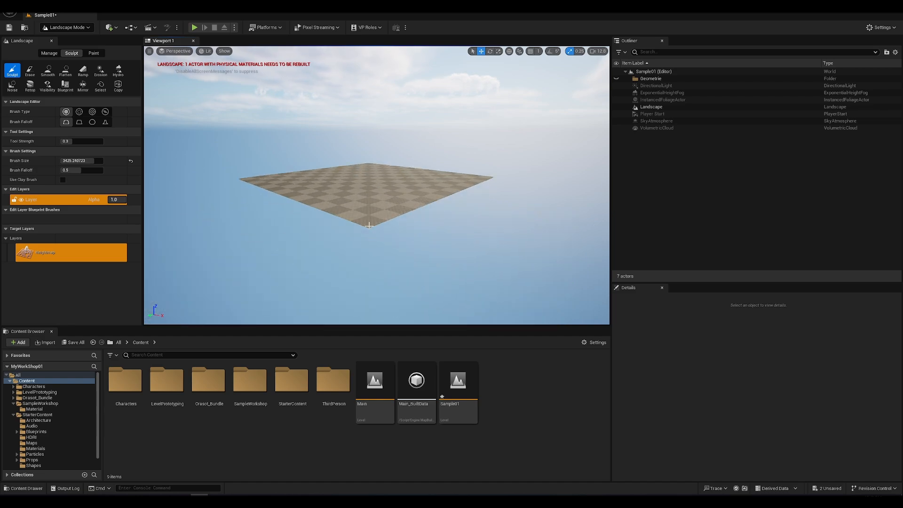
scroll(356, 195, up, 3)
drag(89, 161, 63, 161)
key(ctrl+z)
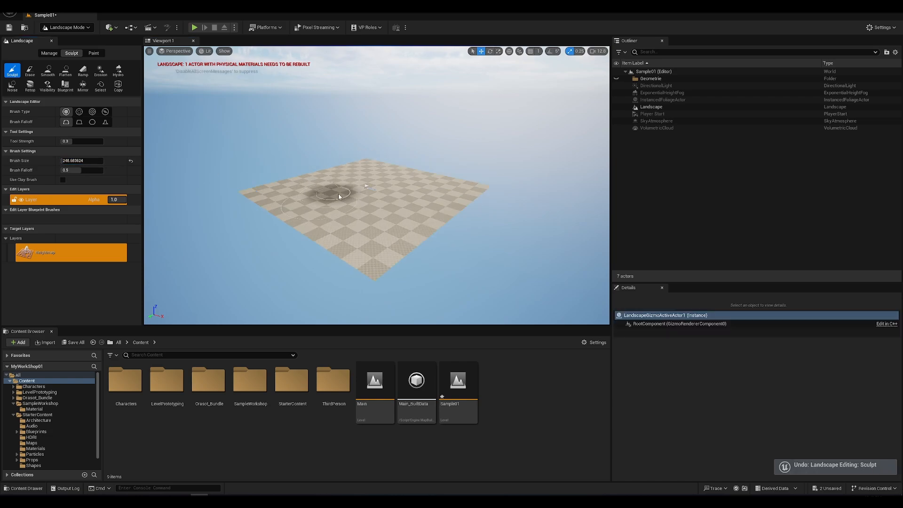
scroll(365, 187, up, 2)
scroll(365, 188, down, 1)
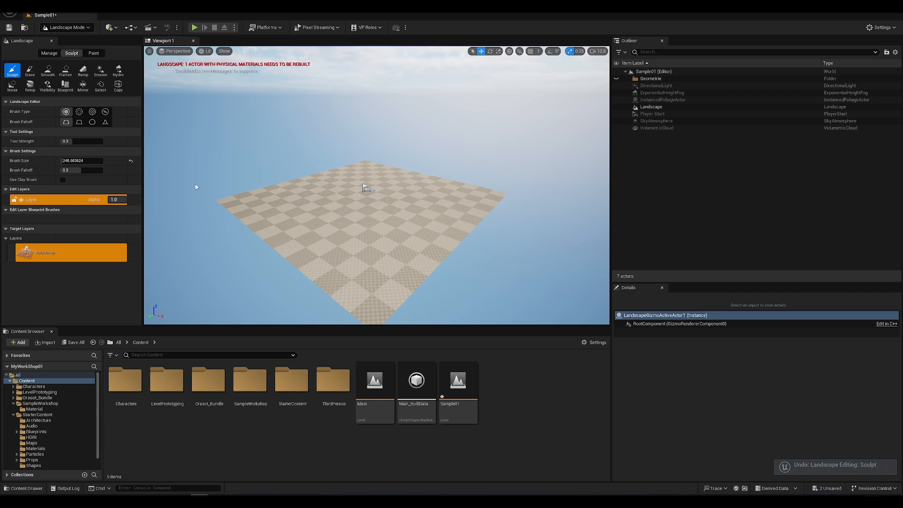
click(87, 161)
text(1.0)
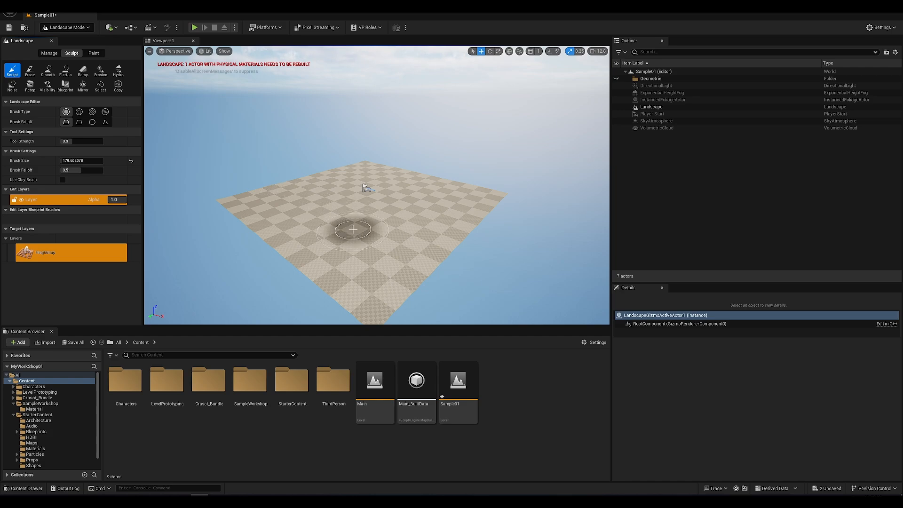
Sculpt several raised hills near the edges of the landscape and check them from farther away.
mouse_move(353, 229)
mouse_down()
mouse_move(345, 226)
mouse_move(352, 210)
mouse_move(340, 205)
mouse_move(370, 197)
mouse_move(349, 151)
mouse_move(254, 170)
mouse_move(306, 188)
mouse_move(282, 191)
mouse_move(286, 164)
mouse_move(300, 227)
mouse_move(325, 185)
mouse_up()
mouse_move(264, 282)
mouse_down()
mouse_move(301, 264)
mouse_move(273, 235)
mouse_move(293, 259)
mouse_up()
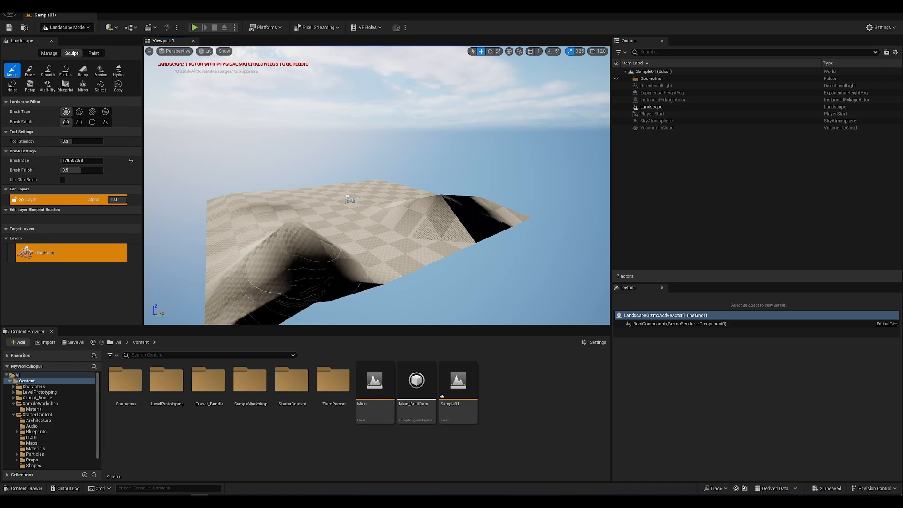
mouse_move(352, 197)
alt+mouse_down()
mouse_move(414, 200)
mouse_move(438, 230)
mouse_move(490, 230)
mouse_move(513, 207)
mouse_move(358, 199)
alt+mouse_up()
scroll(347, 204, down, 5)
scroll(348, 206, up, 1)
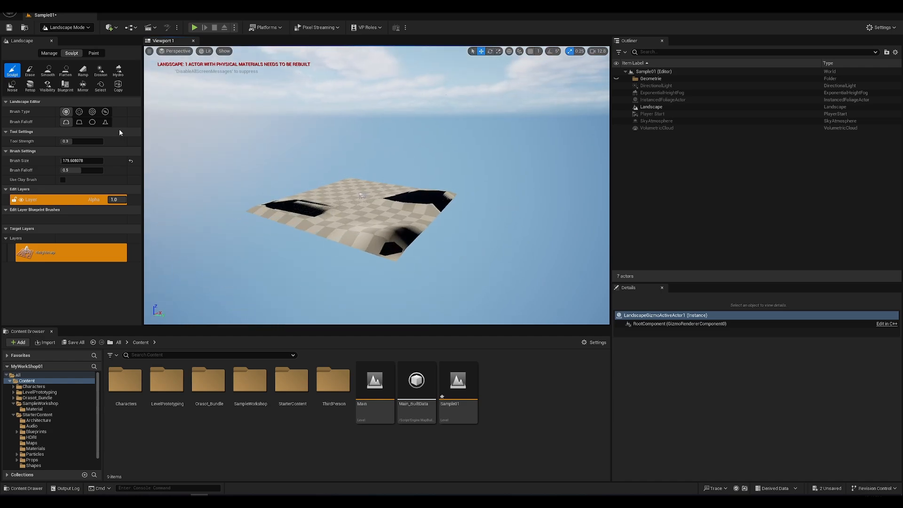
Raise further hills along another side and across the middle of the landscape with the Sculpt tool.
alt+drag(343, 200, 414, 220)
scroll(343, 200, up, 1)
scroll(344, 200, up, 4)
alt+drag(344, 199, 306, 171)
drag(461, 224, 466, 219)
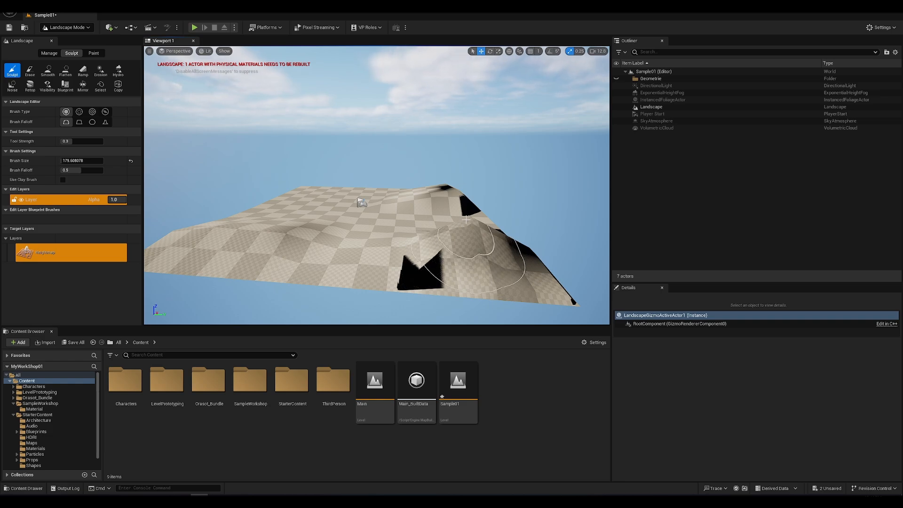
mouse_move(466, 220)
mouse_down()
mouse_move(541, 292)
mouse_move(485, 251)
mouse_up()
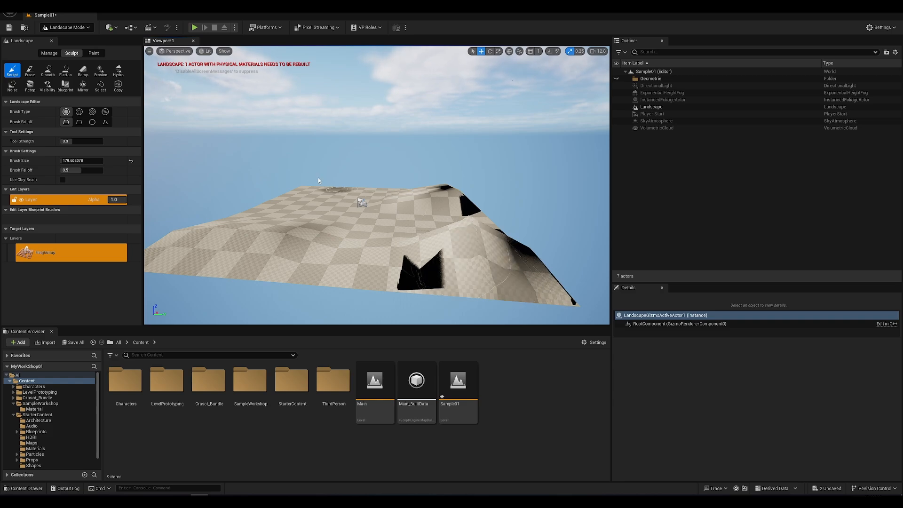
mouse_move(289, 202)
alt+mouse_down()
mouse_move(320, 221)
mouse_move(376, 221)
alt+mouse_up()
mouse_move(264, 230)
mouse_down()
mouse_move(300, 239)
mouse_move(303, 209)
mouse_move(394, 225)
mouse_move(418, 214)
mouse_move(449, 220)
mouse_up()
mouse_move(449, 219)
alt+mouse_down()
mouse_move(348, 212)
mouse_move(245, 227)
mouse_move(430, 224)
mouse_move(363, 221)
mouse_move(328, 199)
alt+mouse_up()
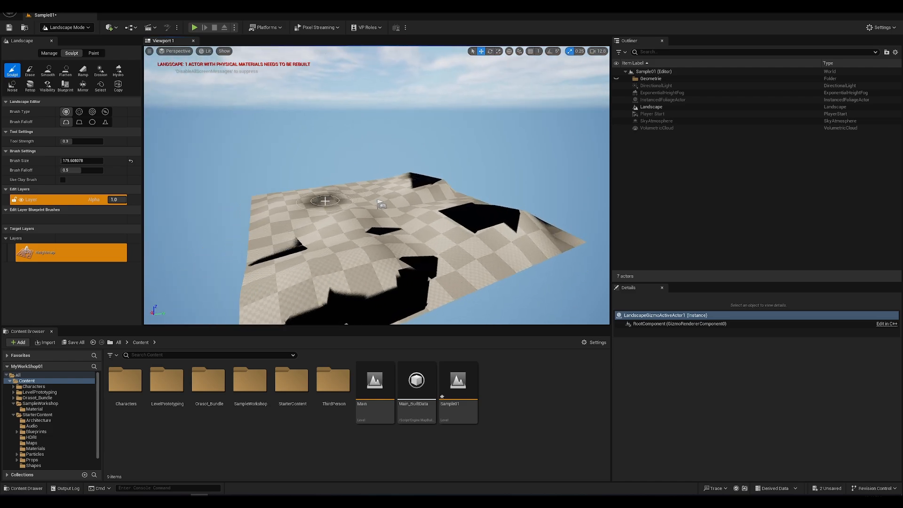
Leave Landscape mode and switch the editor back to Selection mode.
click(49, 53)
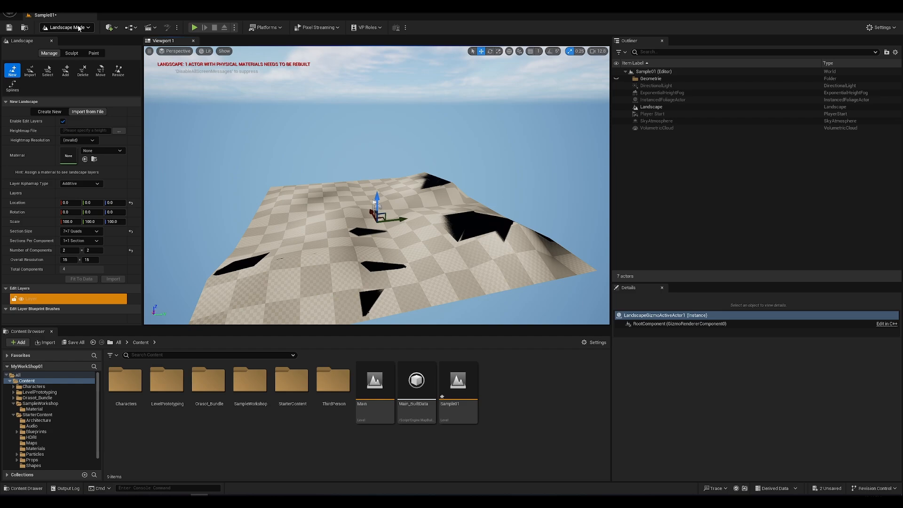
click(67, 27)
click(71, 39)
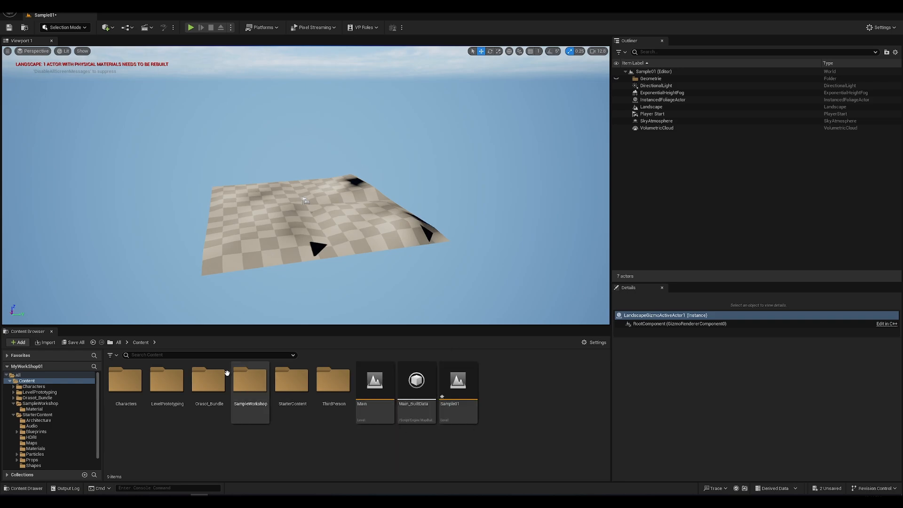
Create a new level from the Open World template, discarding the unsaved changes to Sample01.
click(26, 8)
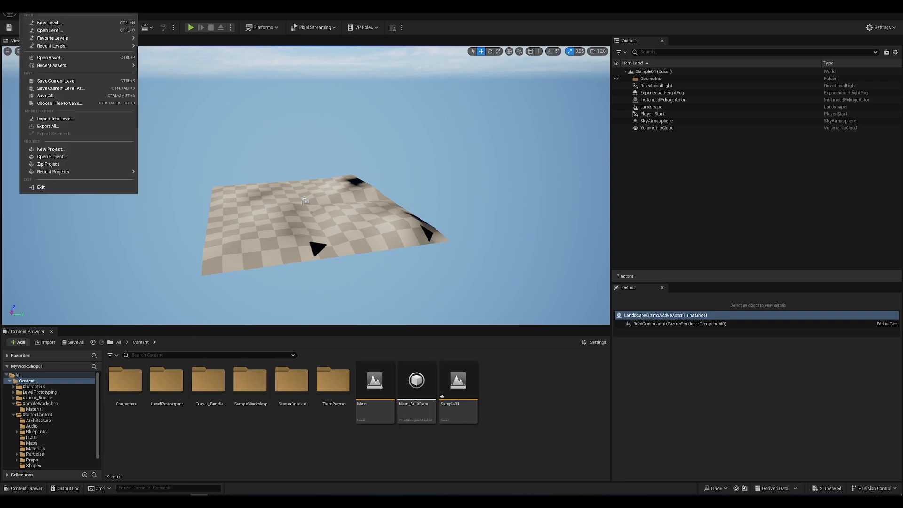
click(44, 23)
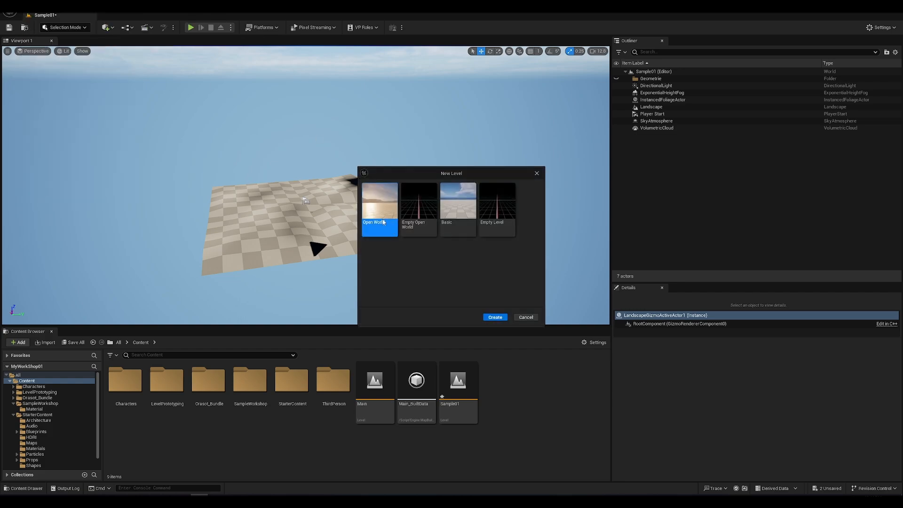
click(500, 319)
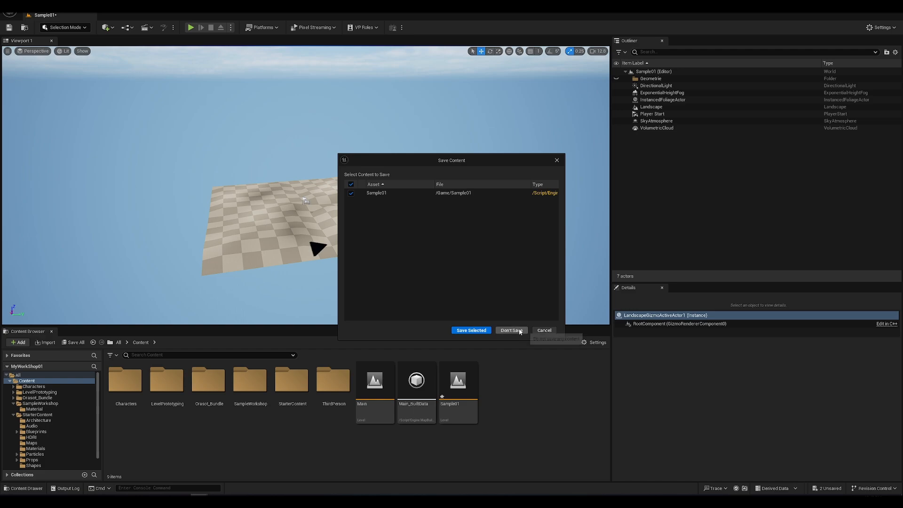
click(518, 329)
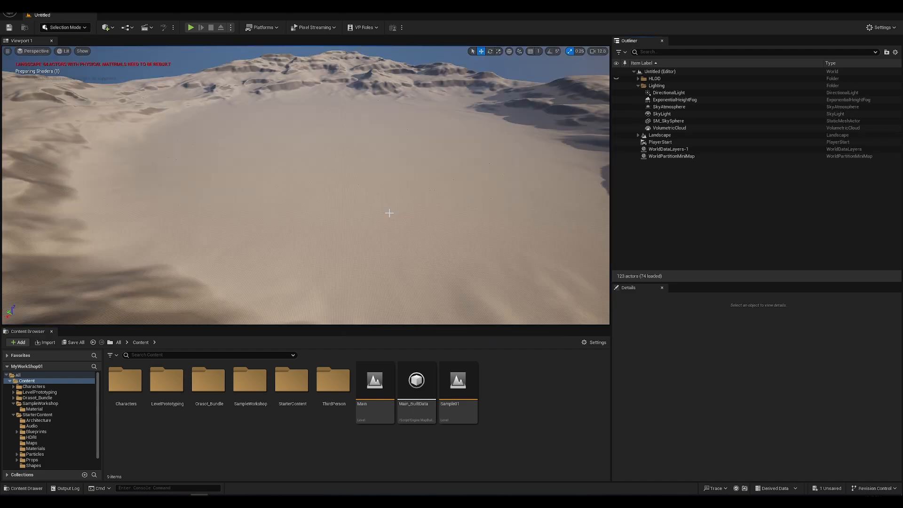
Examine the Open World level's terrain from farther back and from different heights and directions.
key(s)
right_drag(457, 210, 471, 210)
right_drag(522, 223, 522, 211)
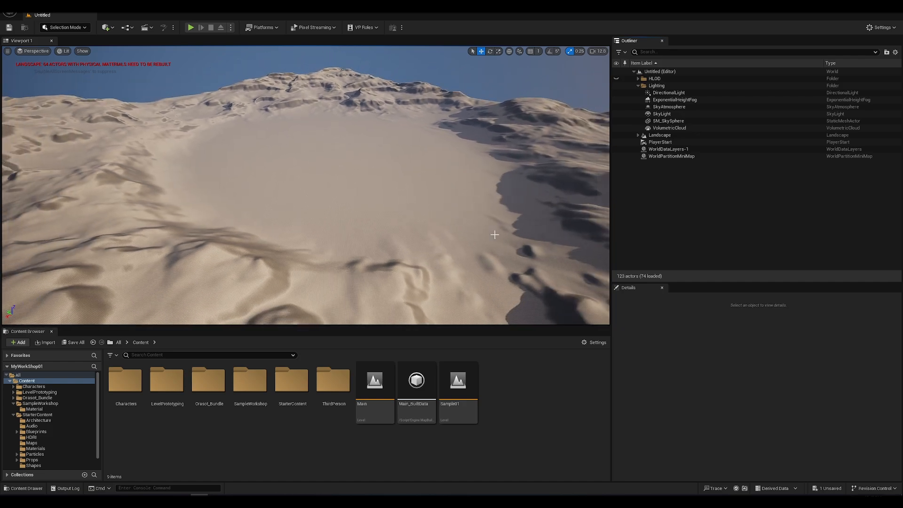
right_drag(459, 216, 460, 217)
key(s)
right_drag(555, 248, 564, 249)
key(s)
right_drag(508, 225, 588, 253)
right_drag(422, 188, 451, 153)
key(q)
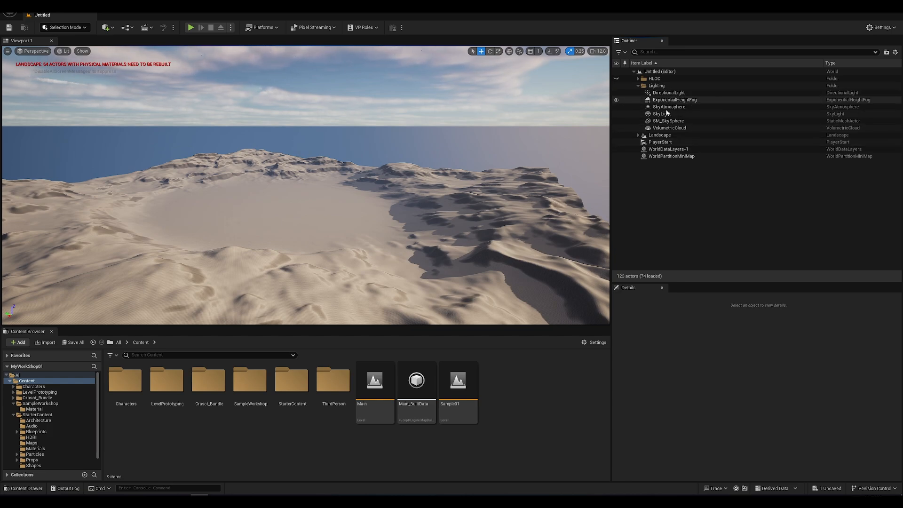
Inspect the Landscape actor and its streaming proxies, selecting individual tiles in the list and on the terrain.
click(661, 136)
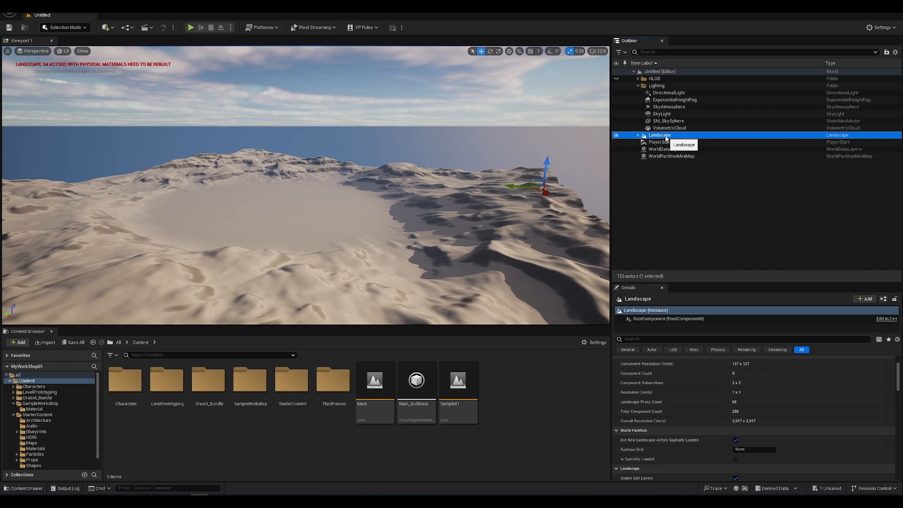
click(638, 135)
click(685, 156)
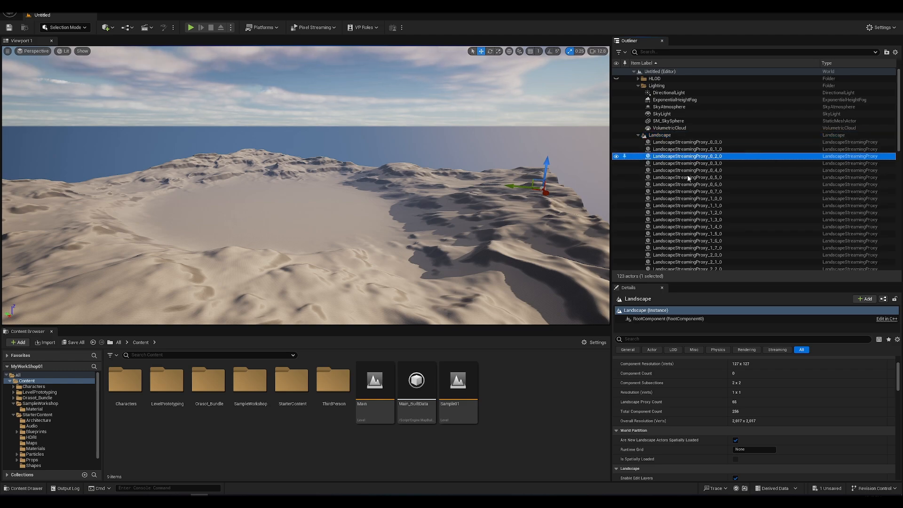
click(639, 135)
click(660, 135)
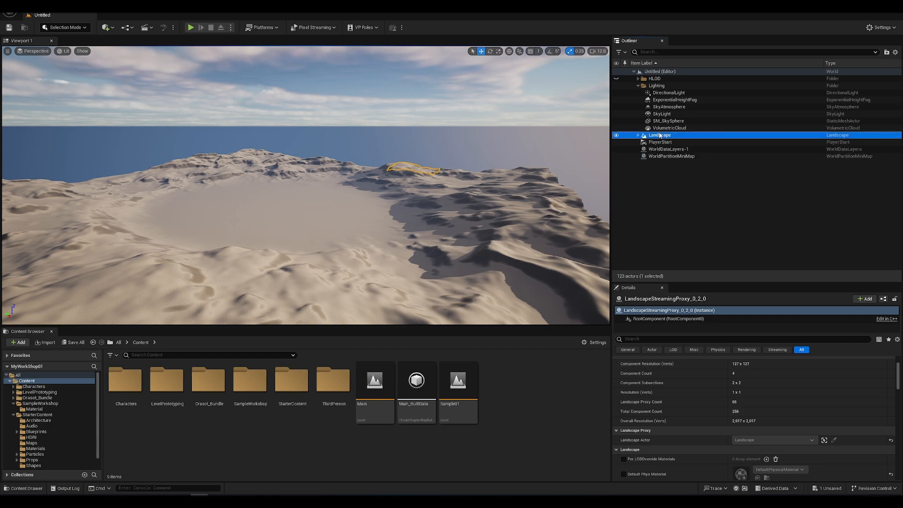
right_drag(397, 161, 400, 206)
click(401, 206)
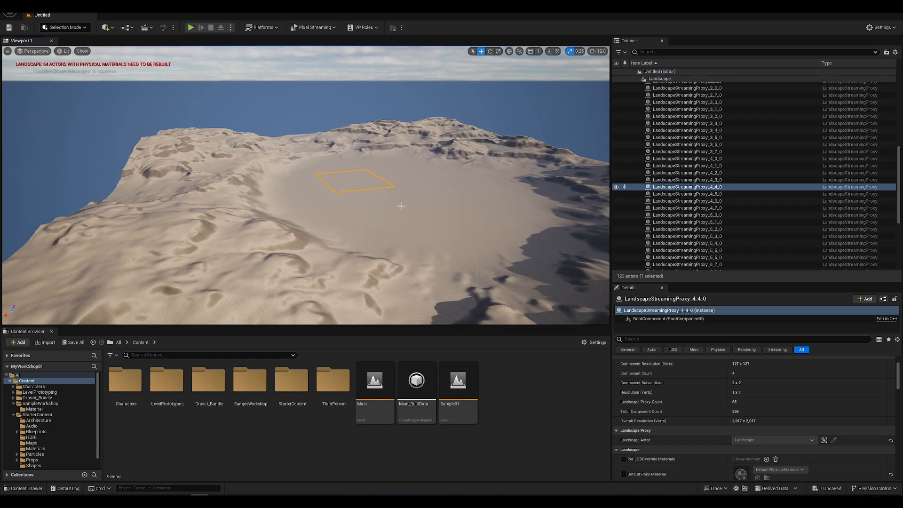
click(430, 198)
click(413, 175)
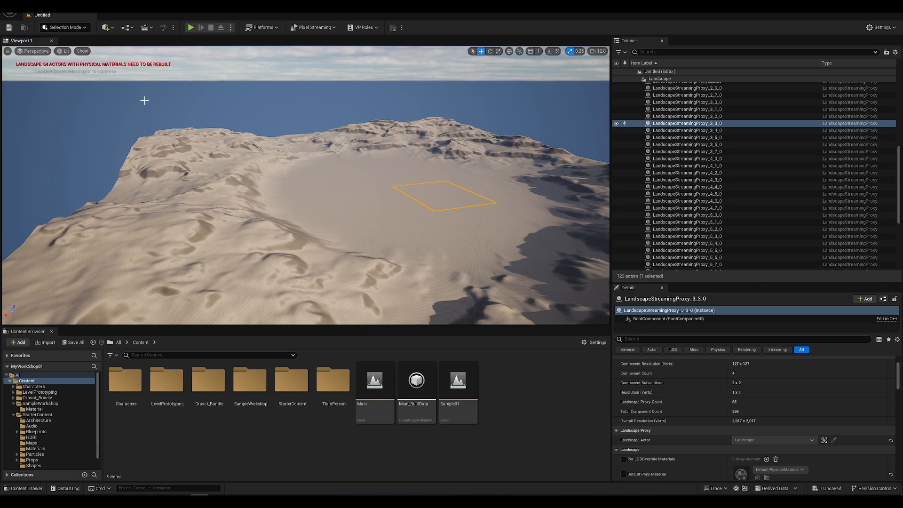
Switch to Landscape mode and increase the sculpt brush size to about 2991 for the Open World terrain.
click(81, 29)
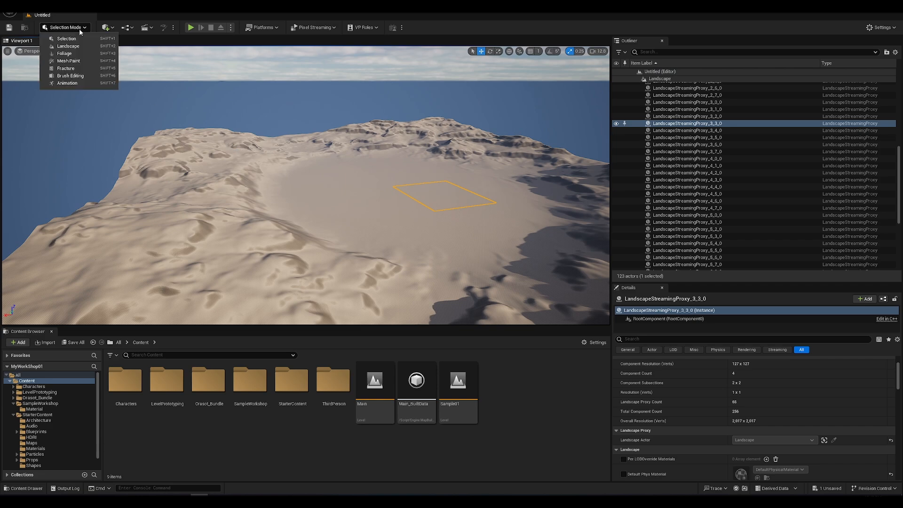
click(75, 47)
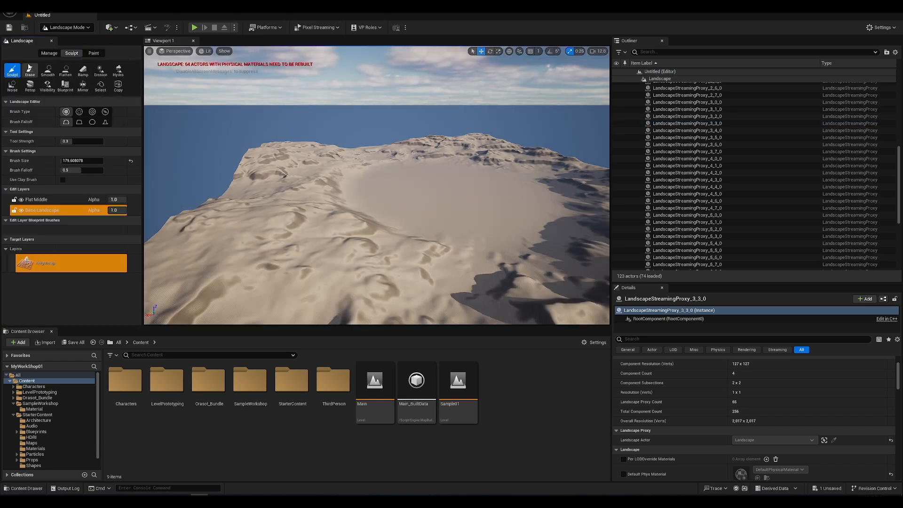
right_drag(410, 182, 405, 184)
key(w)
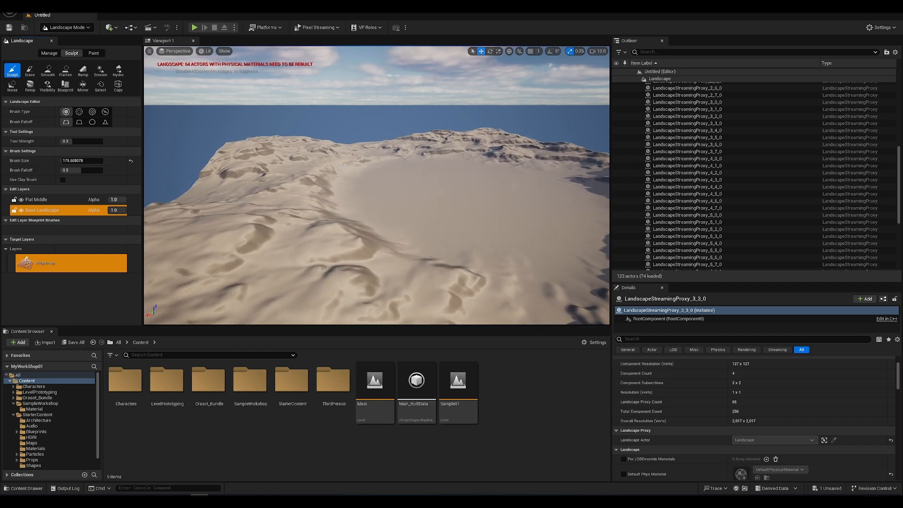
middle_drag(454, 177, 567, 190)
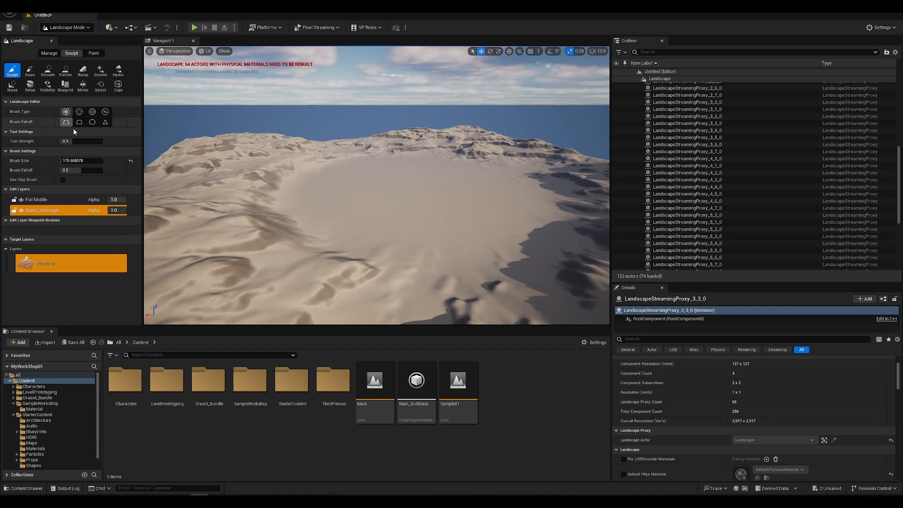
drag(80, 160, 113, 161)
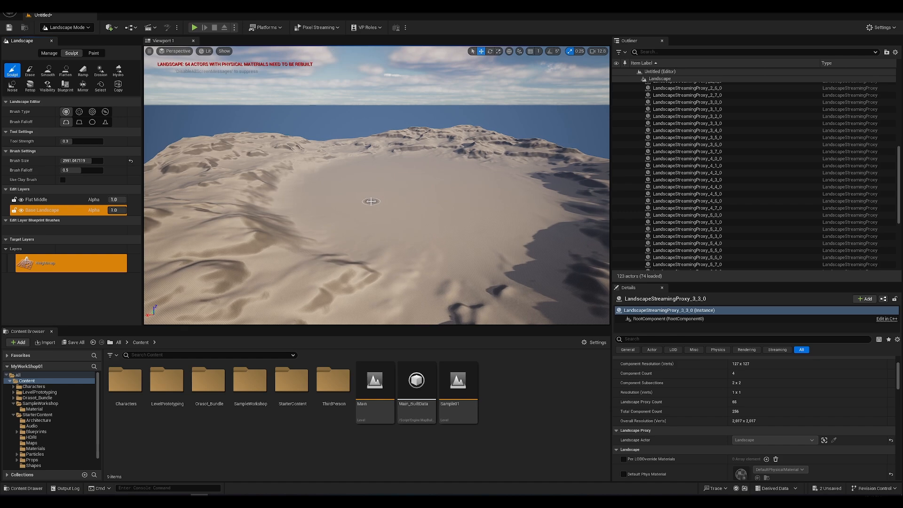
Try sculpting a short raised ridge in the middle of the flat valley, then undo the stroke.
right_drag(371, 201, 371, 201)
key(w)
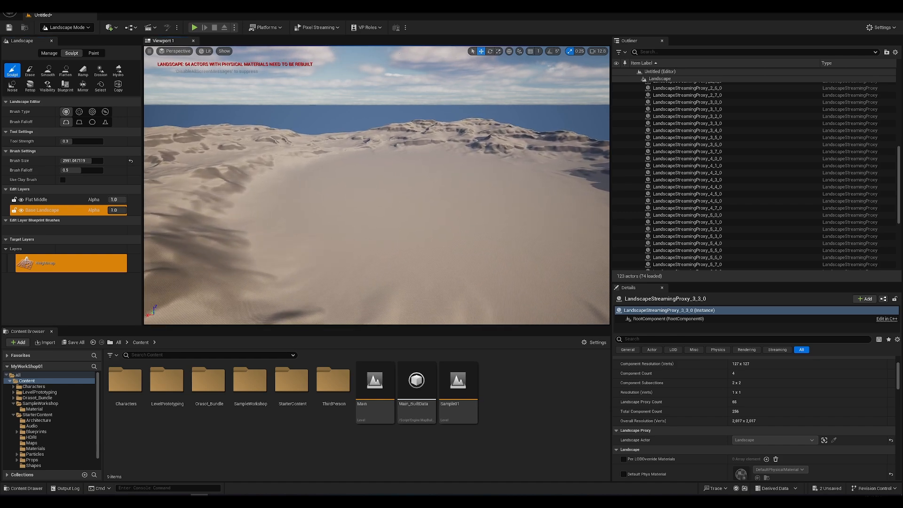
key(w)
right_drag(295, 183, 296, 183)
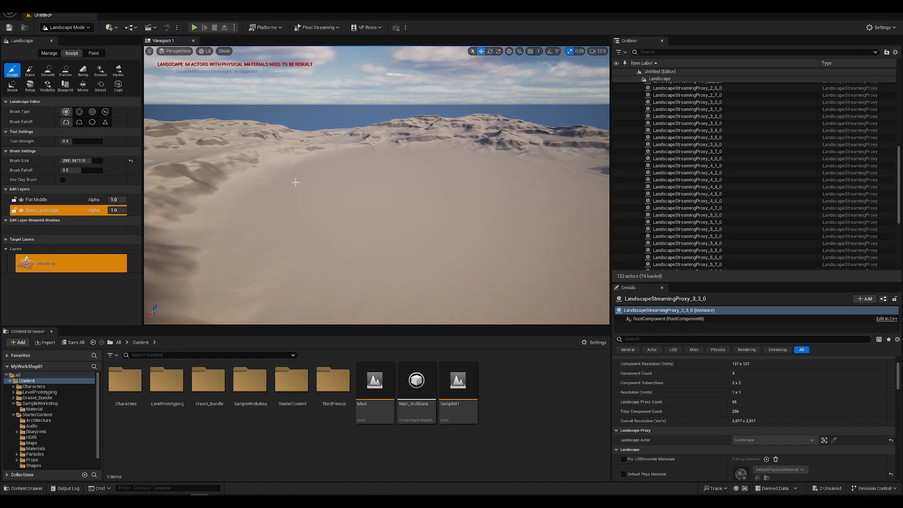
drag(399, 232, 403, 195)
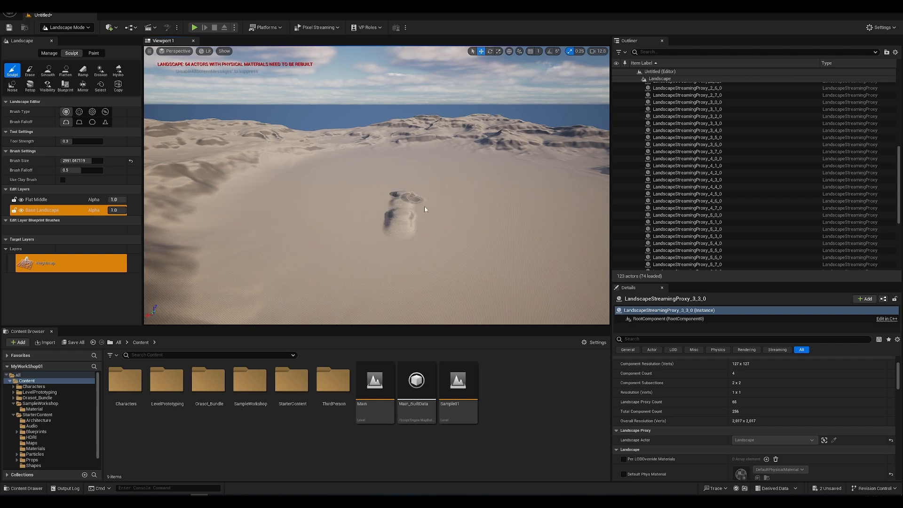
key(ctrl+z)
Switch to Selection mode and place a cube shape on the flat sand as a size reference.
click(67, 28)
click(67, 39)
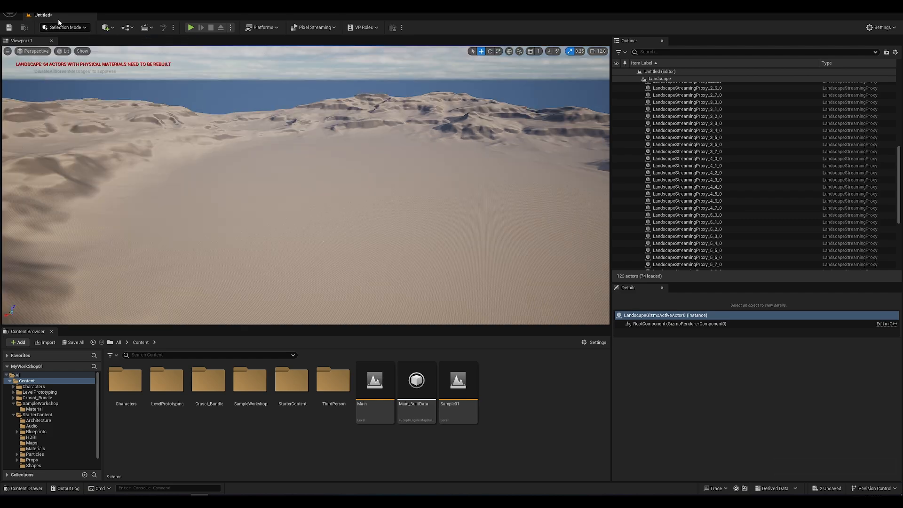
click(41, 7)
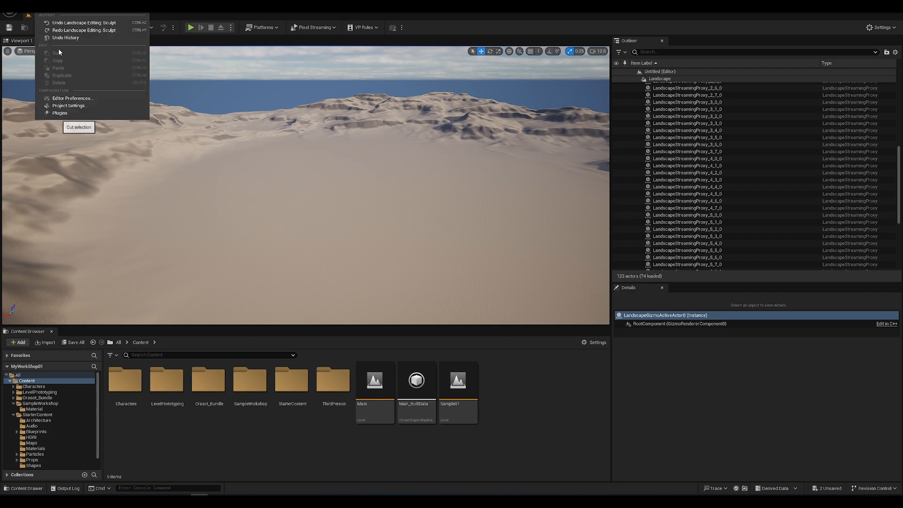
click(72, 45)
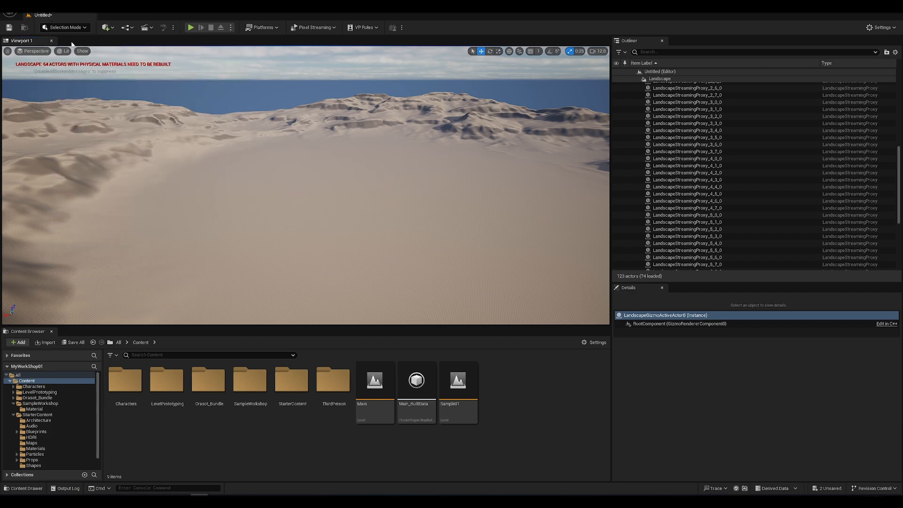
click(106, 27)
mouse_move(124, 109)
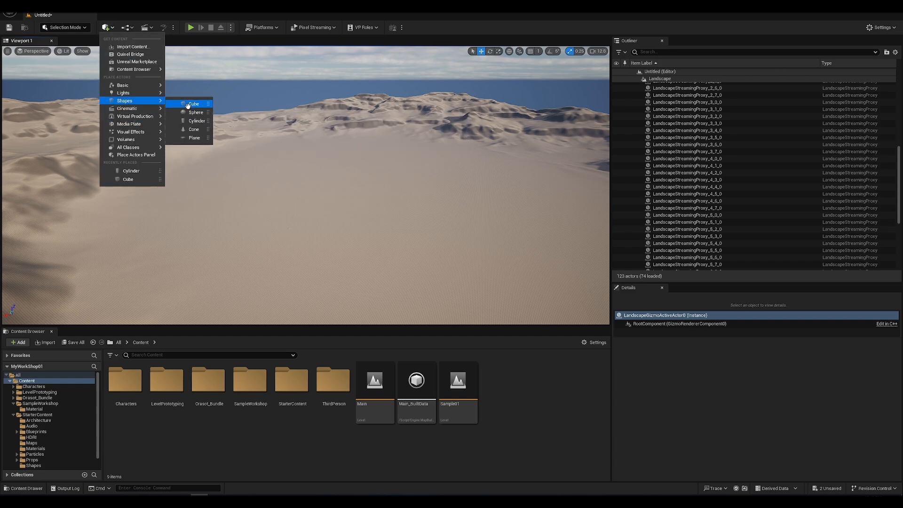
click(363, 169)
drag(305, 185, 433, 240)
key(Delete)
key(ctrl+z)
Focus on the cube and view it close up and from farther back to compare its size with the landscape.
right_drag(432, 241, 427, 215)
key(s)
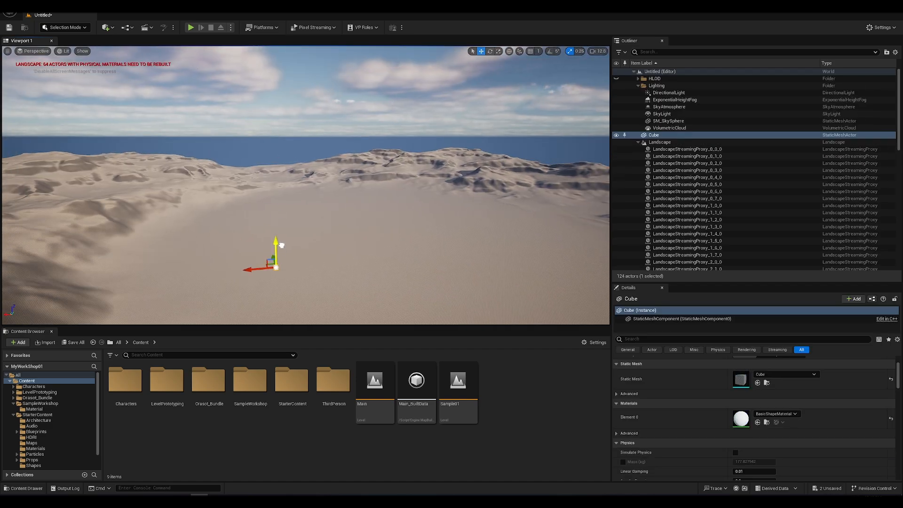
key(f)
key(f)
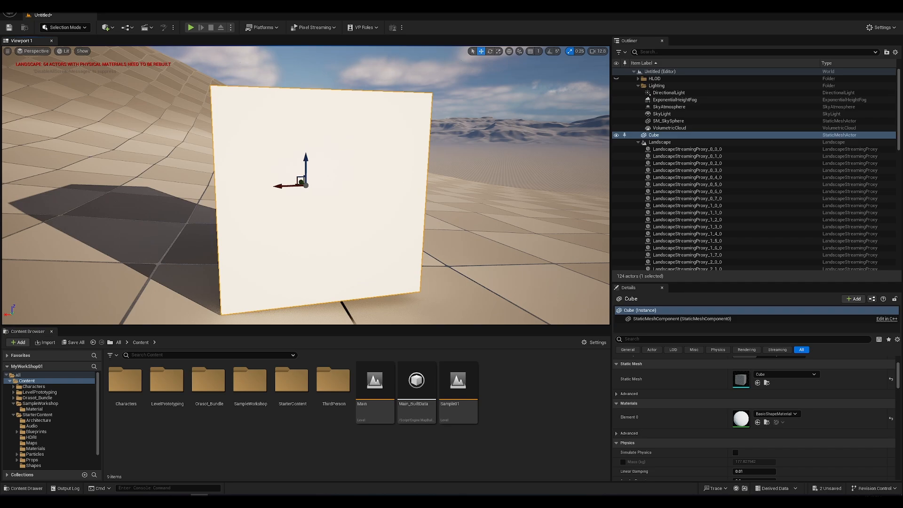
scroll(429, 270, down, 5)
alt+drag(429, 269, 489, 207)
key(s)
right_drag(489, 207, 531, 198)
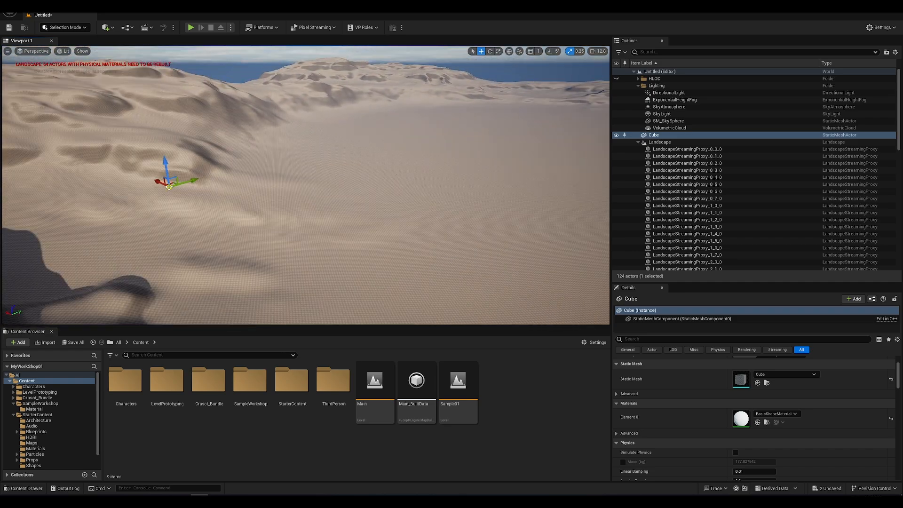
alt+drag(518, 205, 520, 185)
middle_drag(521, 184, 607, 205)
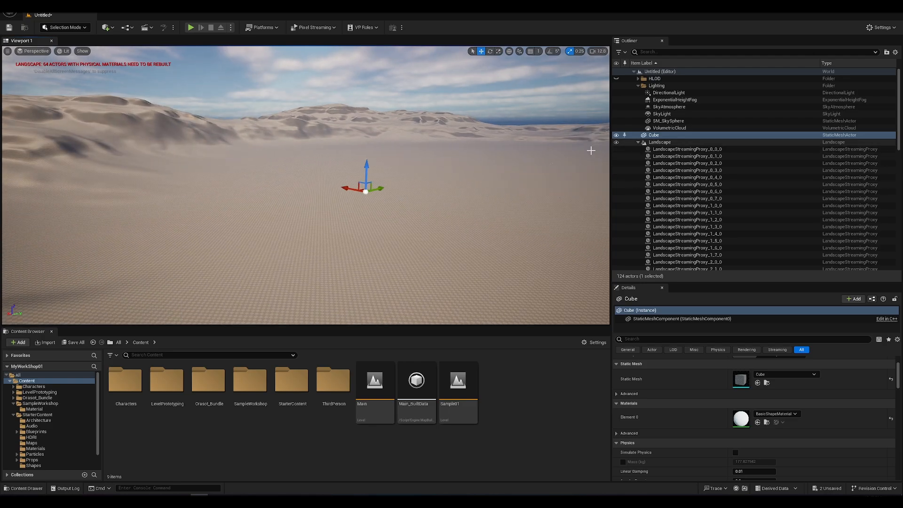
mouse_move(299, 171)
alt+mouse_down()
mouse_move(366, 196)
mouse_move(308, 173)
alt+mouse_up()
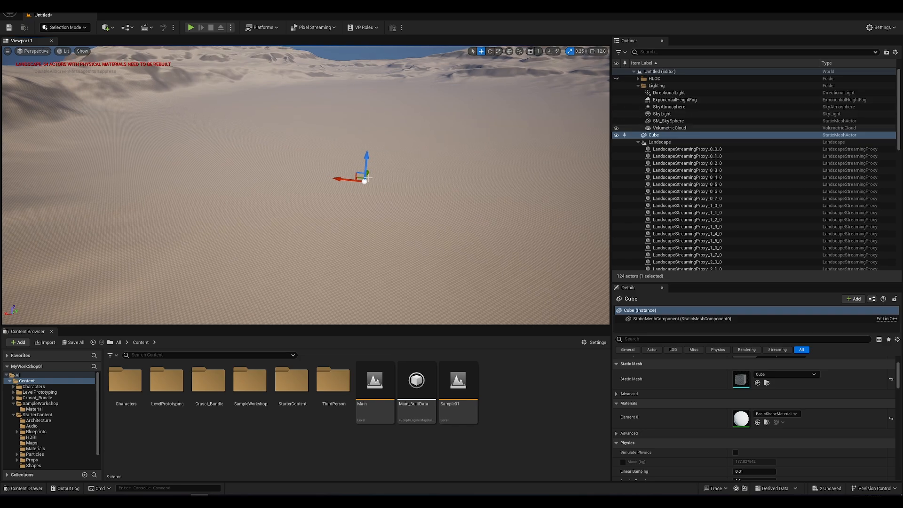
Return to Landscape mode and sculpt a tall steep mound, two lower hills and a winding ridge across the flat valley.
click(85, 28)
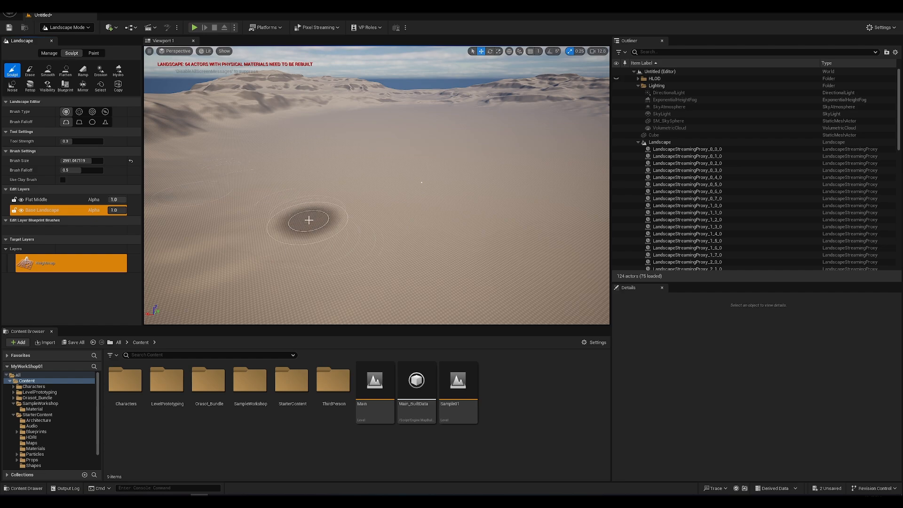
drag(311, 223, 308, 172)
alt+drag(402, 166, 279, 163)
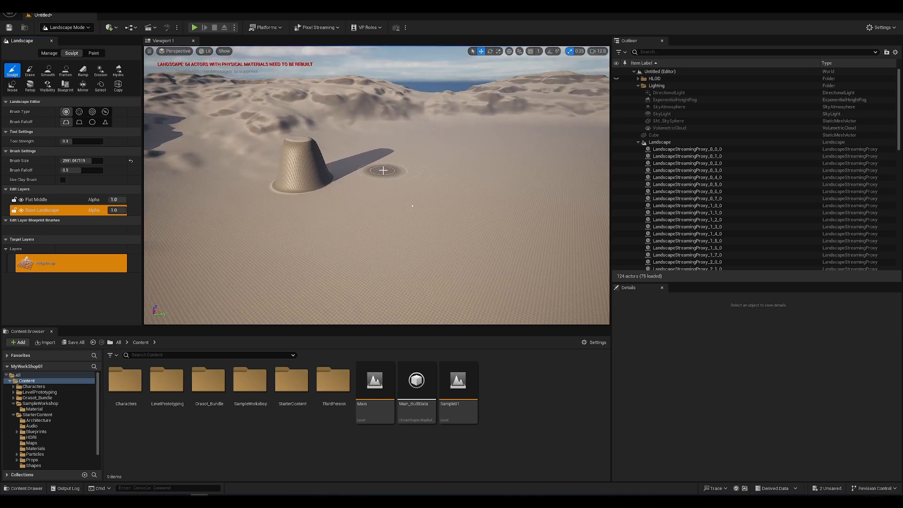
mouse_move(390, 166)
mouse_down()
mouse_move(411, 158)
mouse_move(541, 174)
mouse_move(583, 186)
mouse_move(608, 219)
mouse_up()
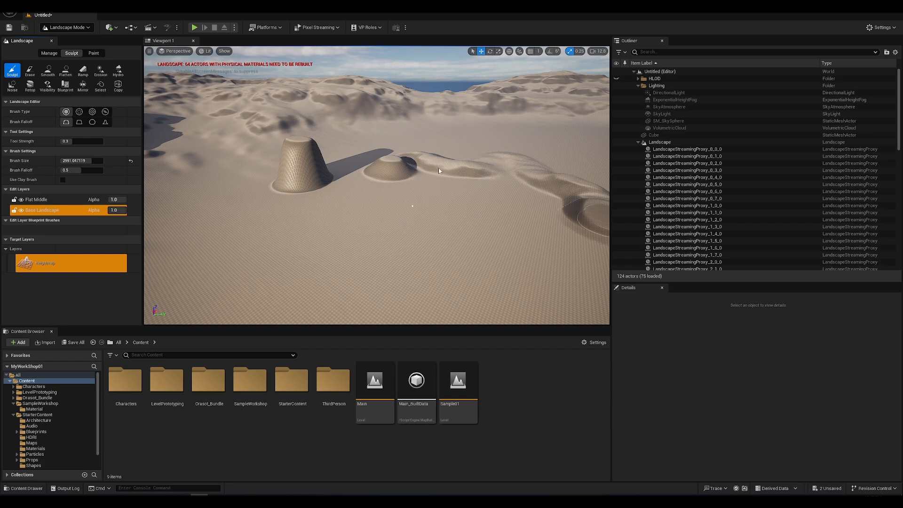
mouse_move(475, 167)
mouse_down()
mouse_move(480, 150)
mouse_move(554, 204)
mouse_move(487, 222)
mouse_up()
scroll(487, 222, down, 5)
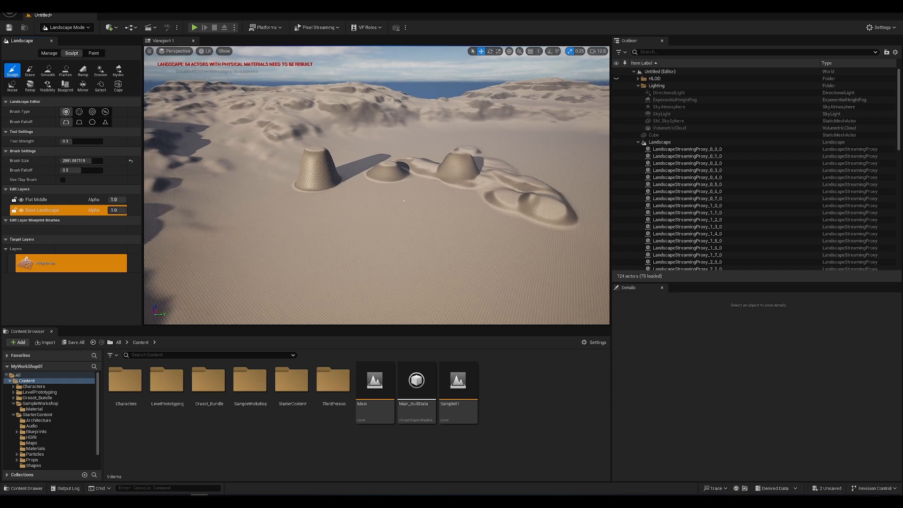
Sculpt a long, high ridge from the tall mound across the valley toward the foreground.
mouse_move(313, 203)
mouse_down()
mouse_move(306, 221)
mouse_move(315, 246)
mouse_up()
right_drag(397, 250, 348, 231)
drag(227, 207, 175, 234)
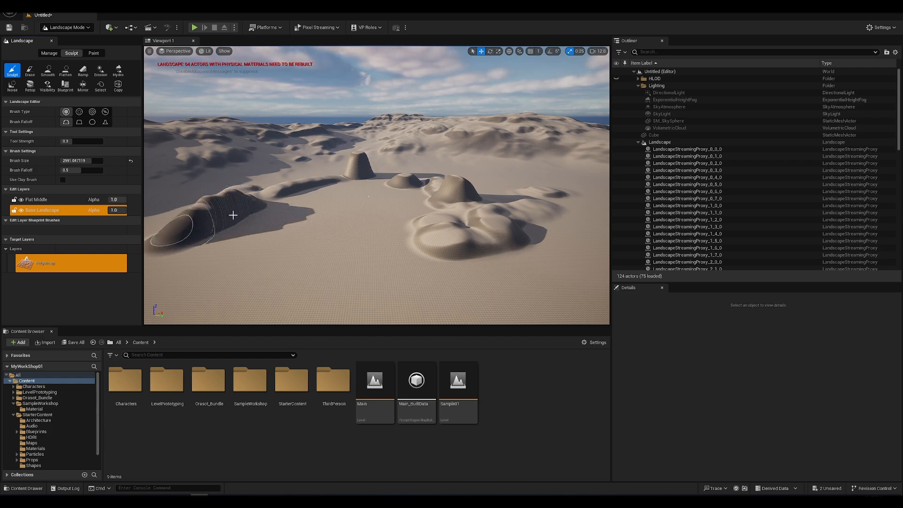
middle_drag(285, 212, 249, 223)
right_drag(249, 223, 270, 244)
mouse_move(288, 235)
mouse_down()
mouse_move(308, 302)
mouse_move(329, 323)
mouse_up()
right_drag(427, 261, 400, 247)
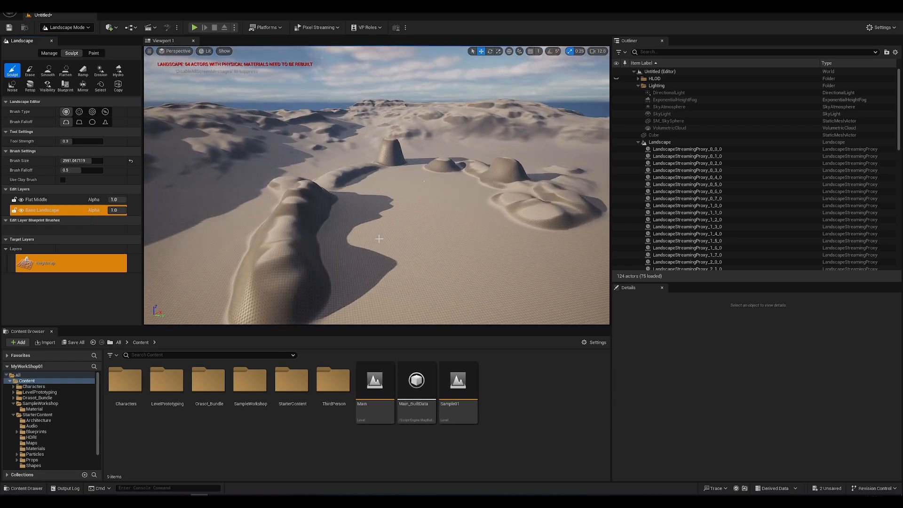
Smooth the long foreground ridge and the bumpy hills on the opposite side of the valley with the Smooth tool.
click(48, 73)
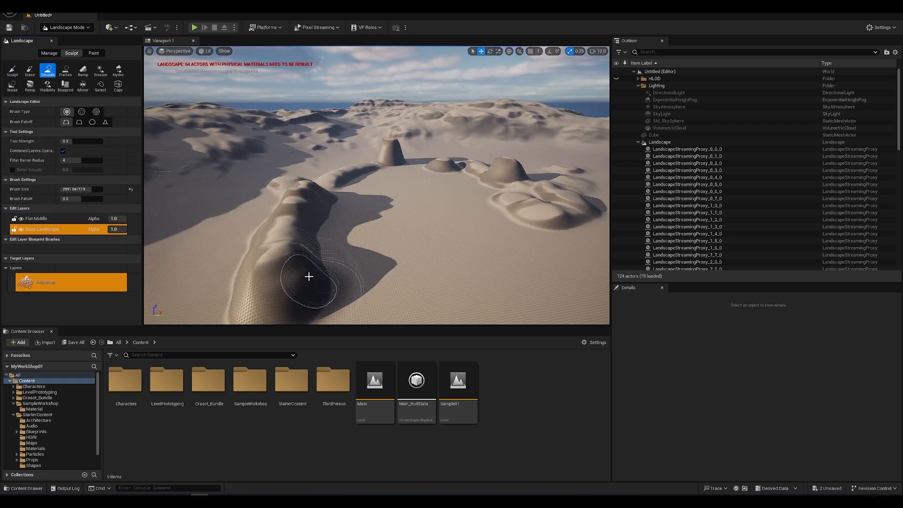
mouse_move(302, 262)
mouse_down()
mouse_move(303, 218)
mouse_move(306, 255)
mouse_move(294, 296)
mouse_up()
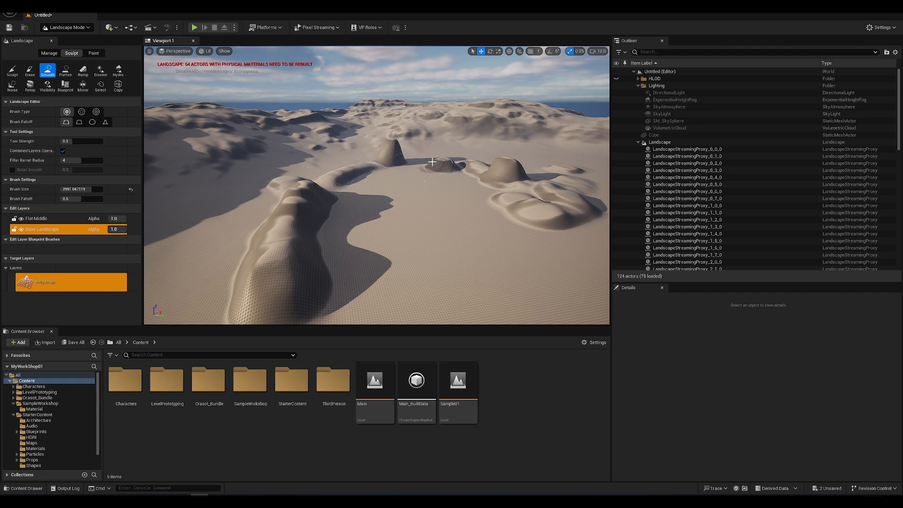
drag(490, 173, 494, 174)
drag(558, 220, 555, 226)
Move closer to the tall steep mound and smooth its peak.
mouse_move(422, 107)
alt+mouse_down()
mouse_move(456, 179)
mouse_move(440, 115)
mouse_move(489, 99)
mouse_move(508, 126)
alt+mouse_up()
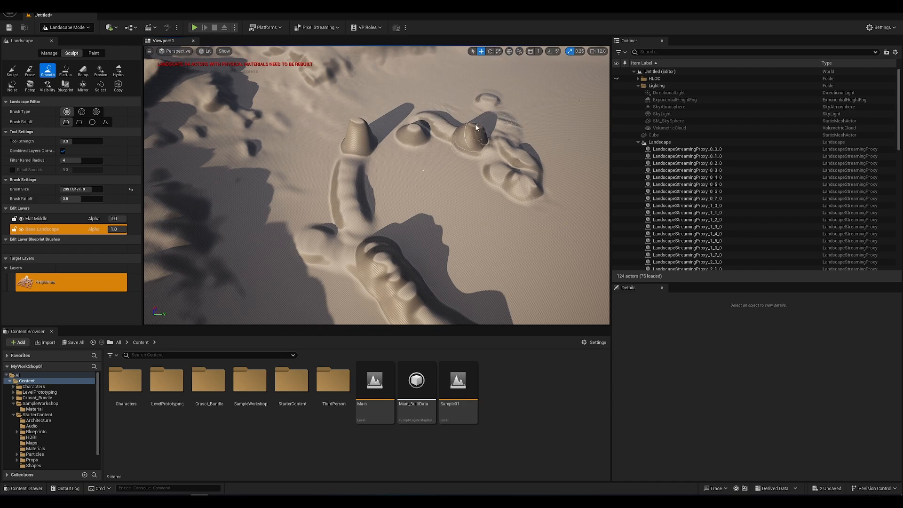
alt+click(377, 115)
alt+drag(376, 114, 347, 132)
right_drag(371, 160, 391, 157)
key(w)
drag(374, 113, 379, 114)
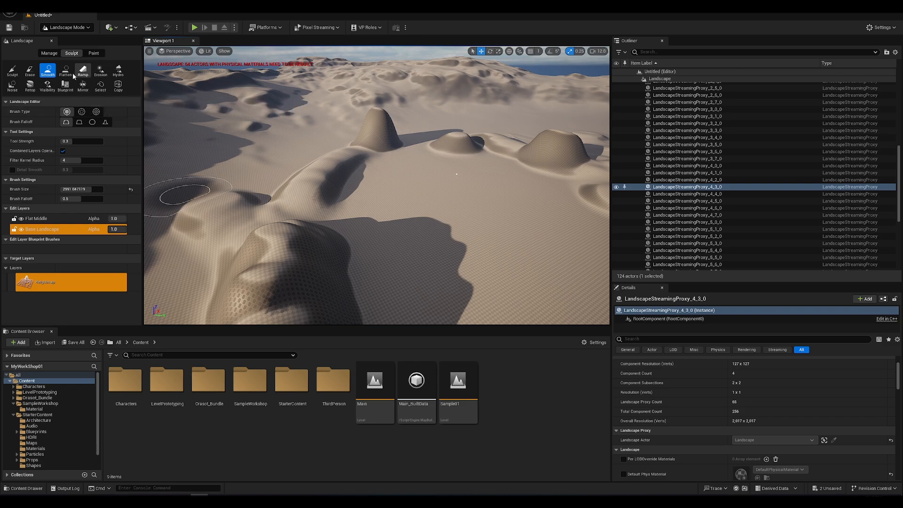
Flatten the top of the tall mound into a plateau with the Flatten tool.
click(65, 71)
drag(392, 113, 380, 113)
click(378, 110)
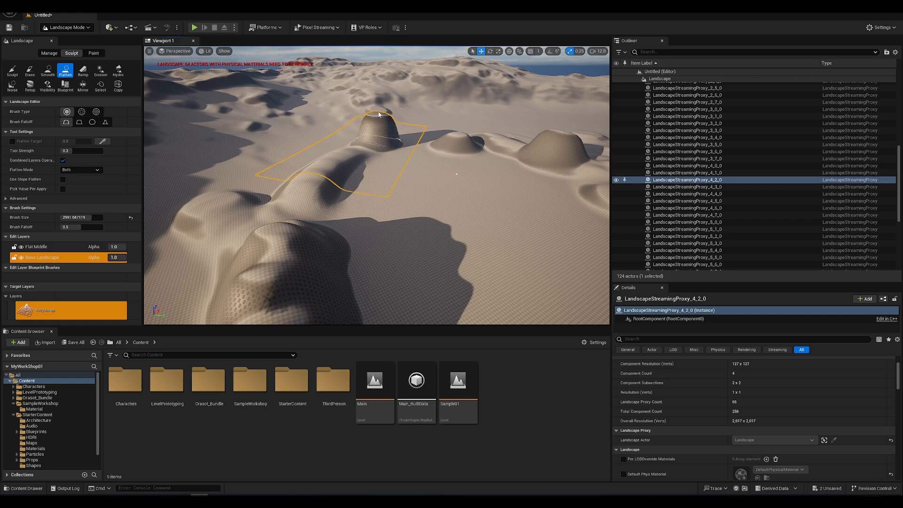
click(379, 118)
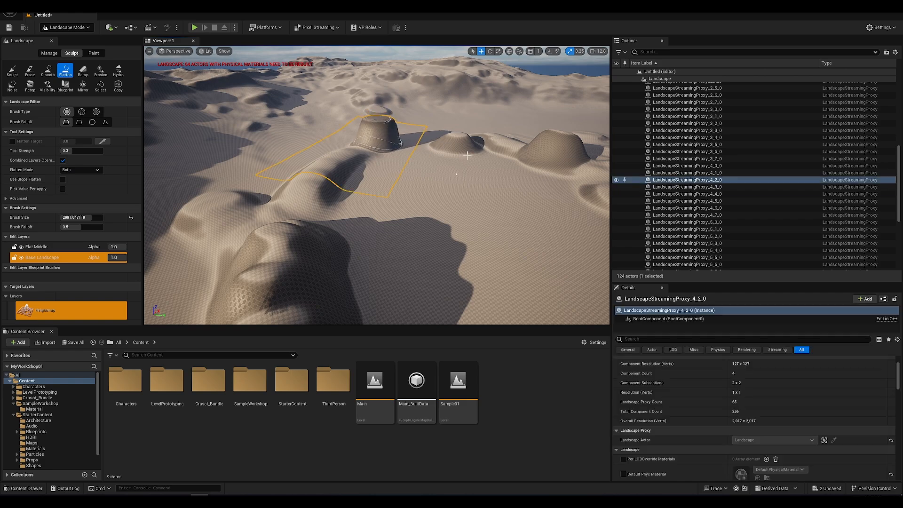
right_drag(442, 141, 397, 108)
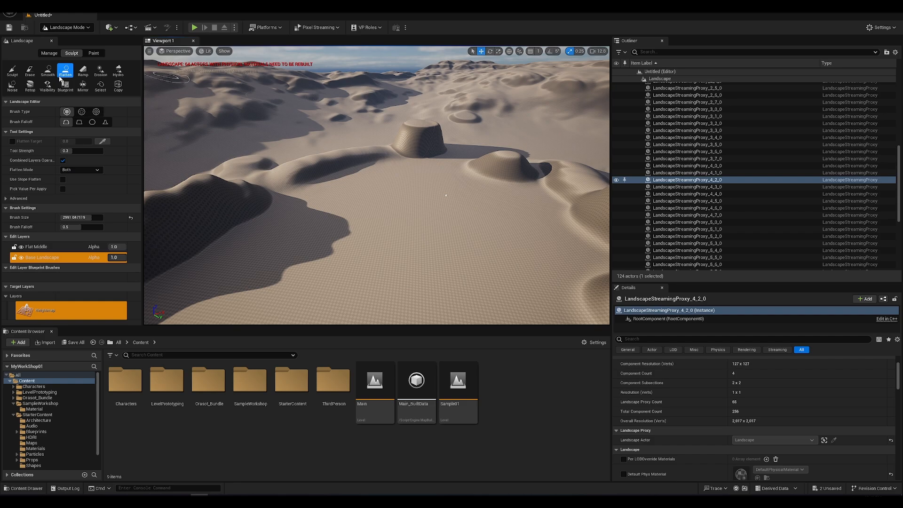
Smooth the edges of the flattened mound with the Smooth tool.
click(30, 71)
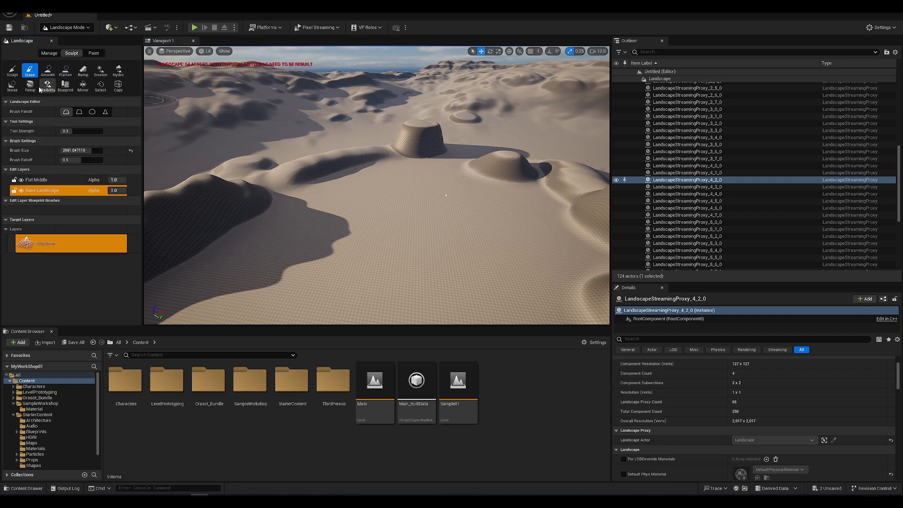
click(48, 70)
drag(406, 132, 414, 128)
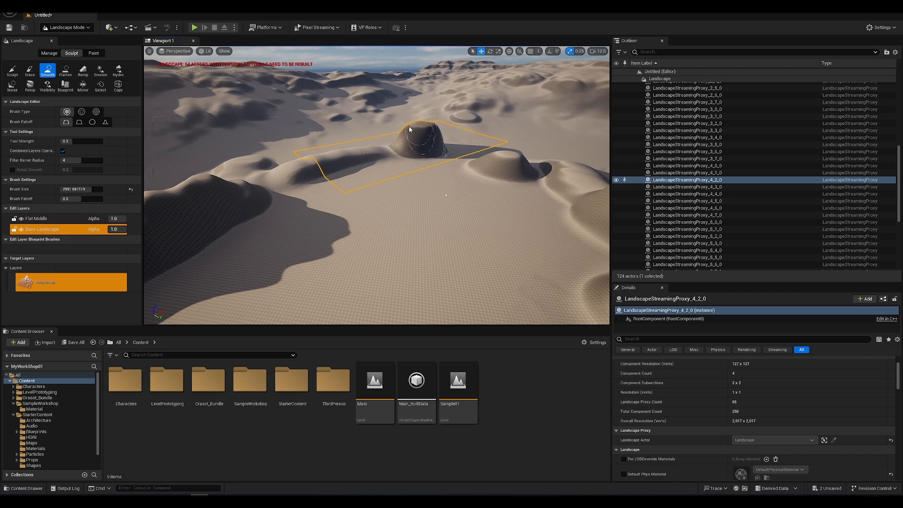
Build a ramp from the edge of the bumpy hills down to the flat sand with the Ramp tool.
key(a)
right_drag(406, 131, 473, 126)
key(d)
right_drag(422, 162, 520, 190)
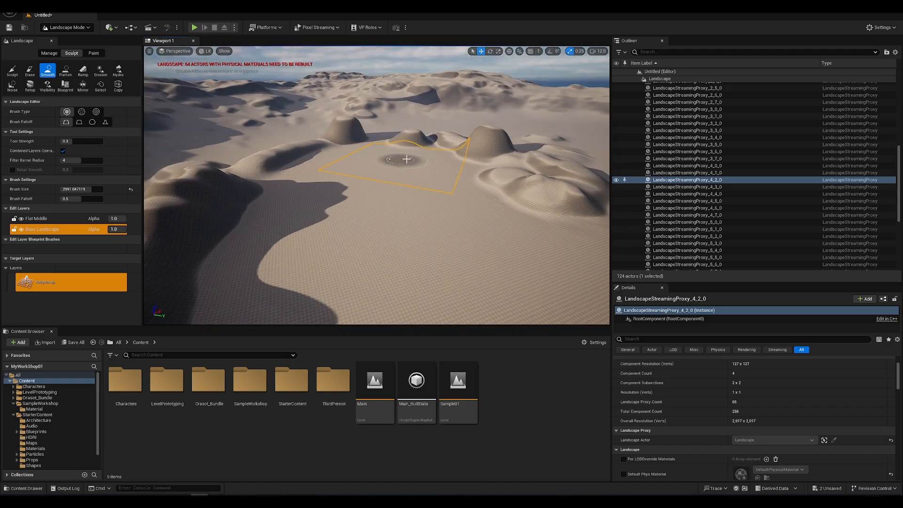
right_drag(402, 160, 379, 156)
click(83, 71)
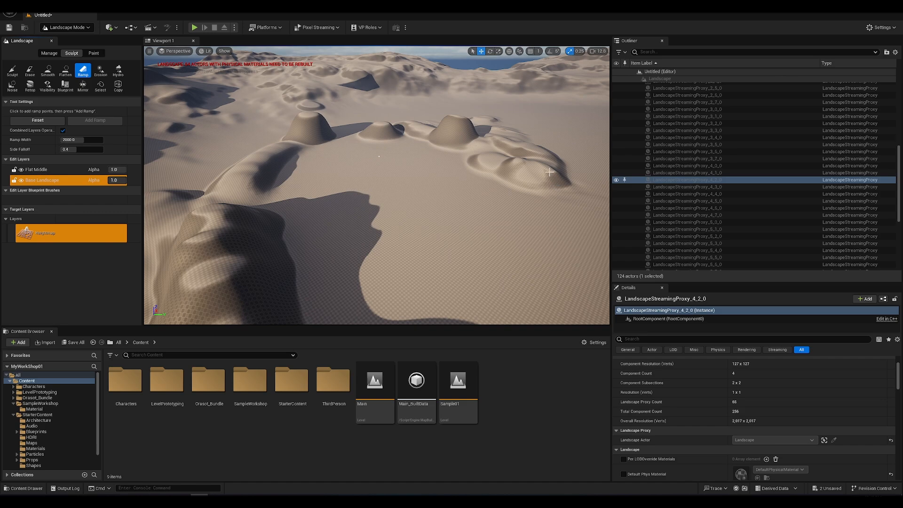
click(573, 198)
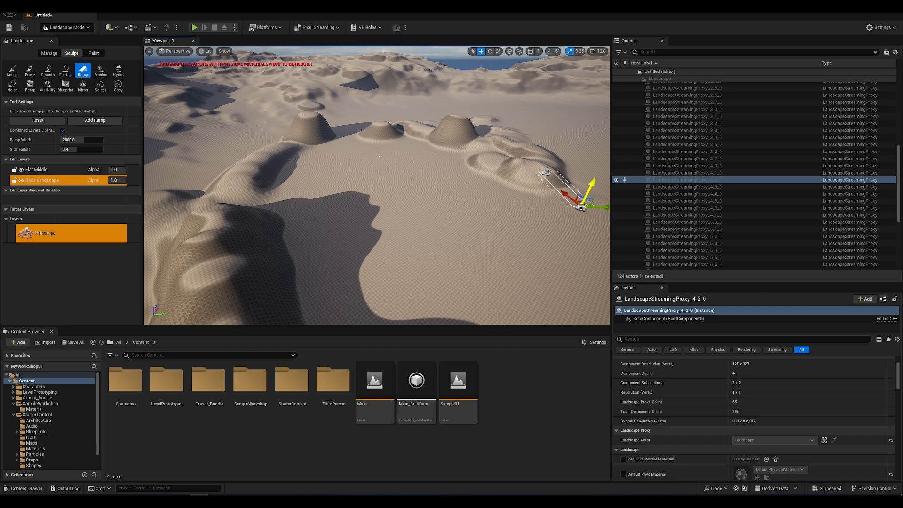
right_drag(498, 171, 406, 145)
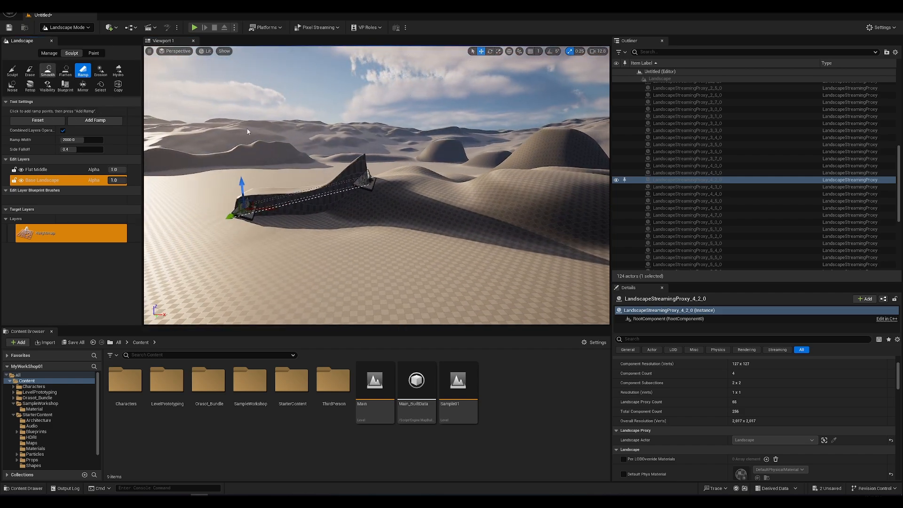
Smooth the new ramp's sharp upper end and sides into the surrounding terrain.
click(49, 72)
drag(348, 189, 364, 176)
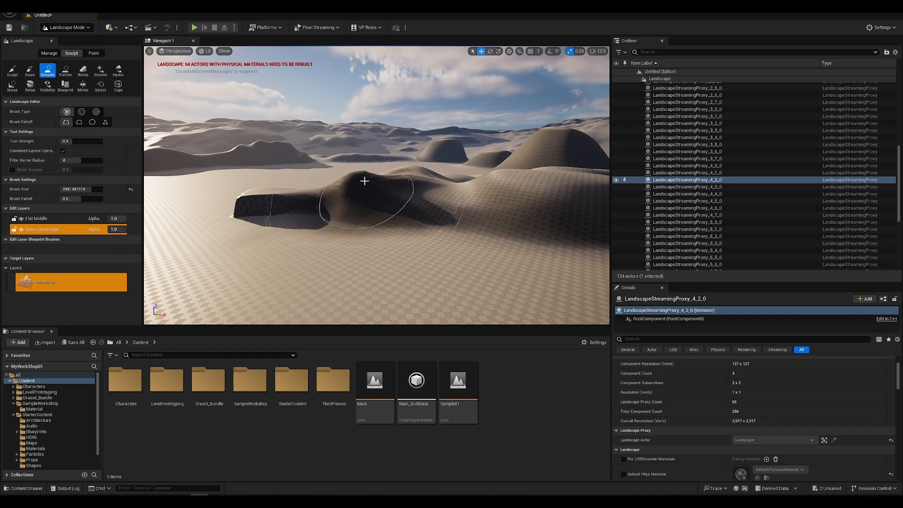
mouse_move(249, 205)
mouse_down()
mouse_move(292, 236)
mouse_move(329, 222)
mouse_up()
right_drag(407, 167, 397, 162)
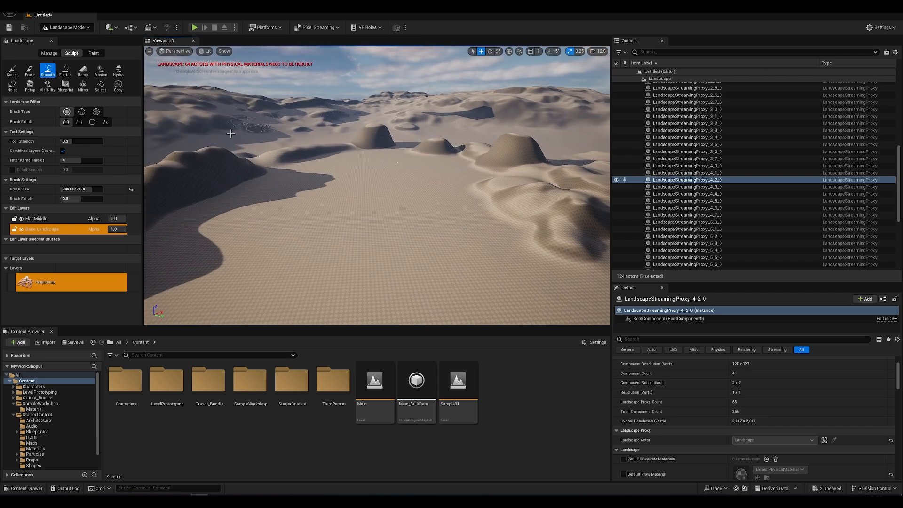
Try erasing a strip of terrain on the sand below the ridge with the Erase tool and undo the stroke.
click(30, 71)
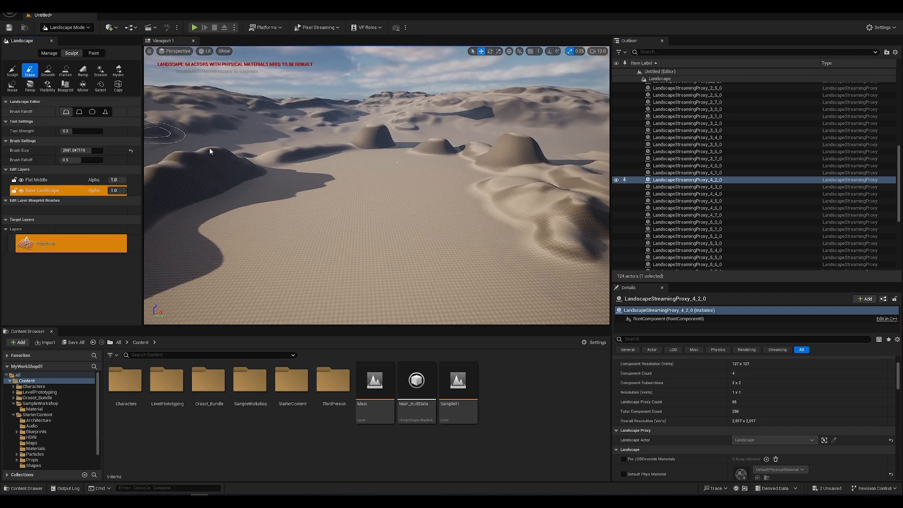
mouse_move(275, 165)
mouse_down()
mouse_move(368, 193)
mouse_move(351, 166)
mouse_up()
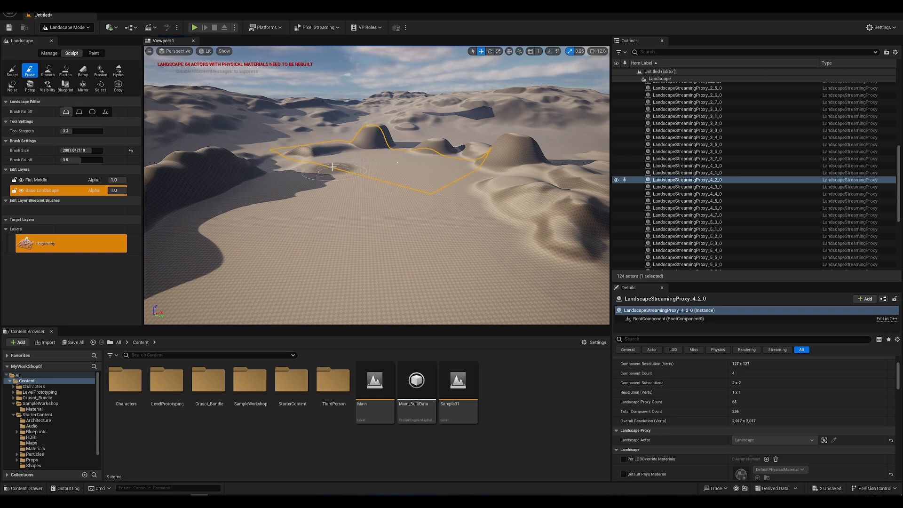
key(ctrl+z)
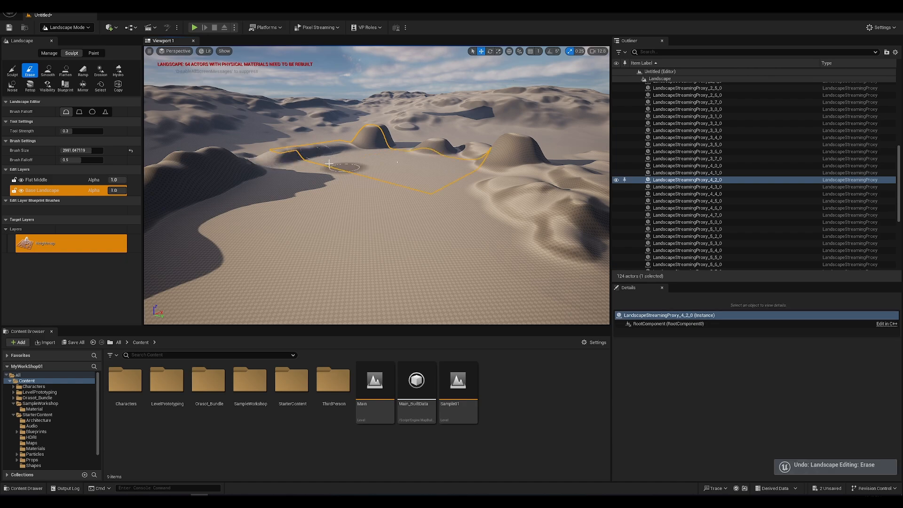
Switch to Selection mode and select the landscape tile LandscapeStreamingProxy_4_2_0, bringing its Landscape Material property into view.
key(s)
right_drag(396, 198, 394, 195)
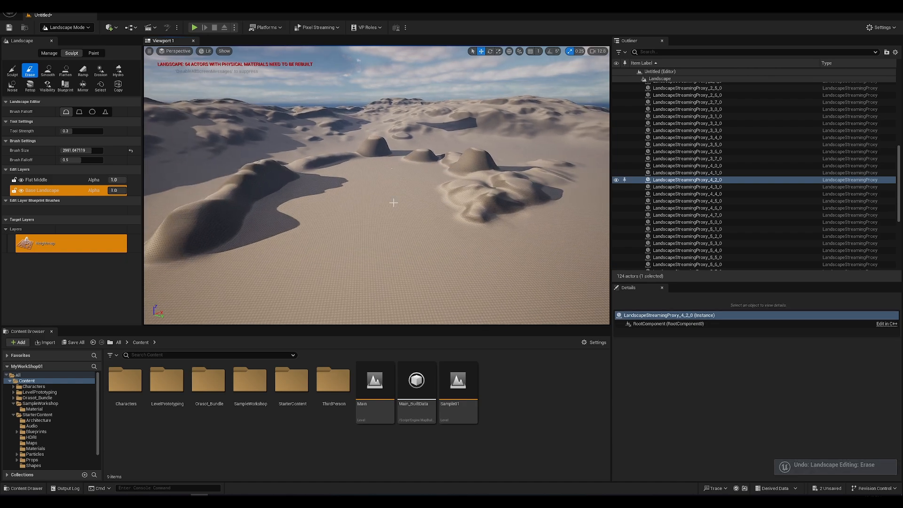
alt+drag(378, 200, 387, 197)
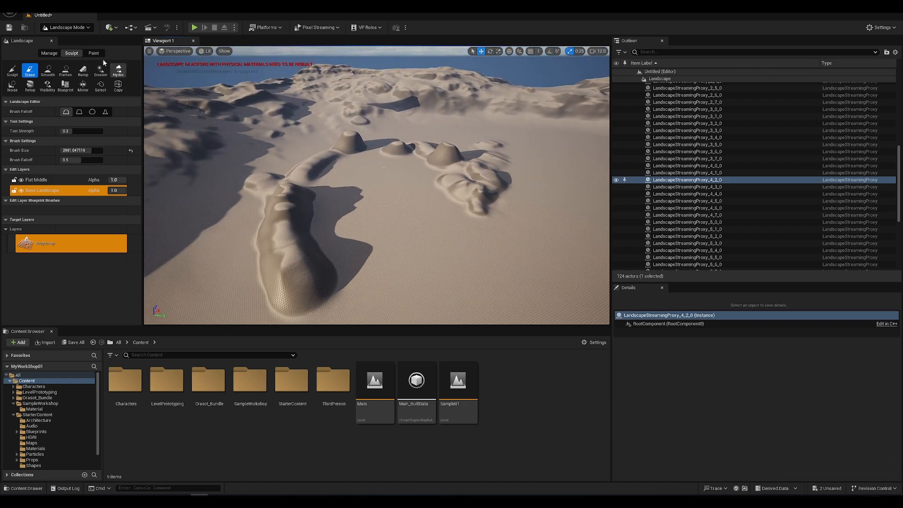
click(68, 27)
click(68, 39)
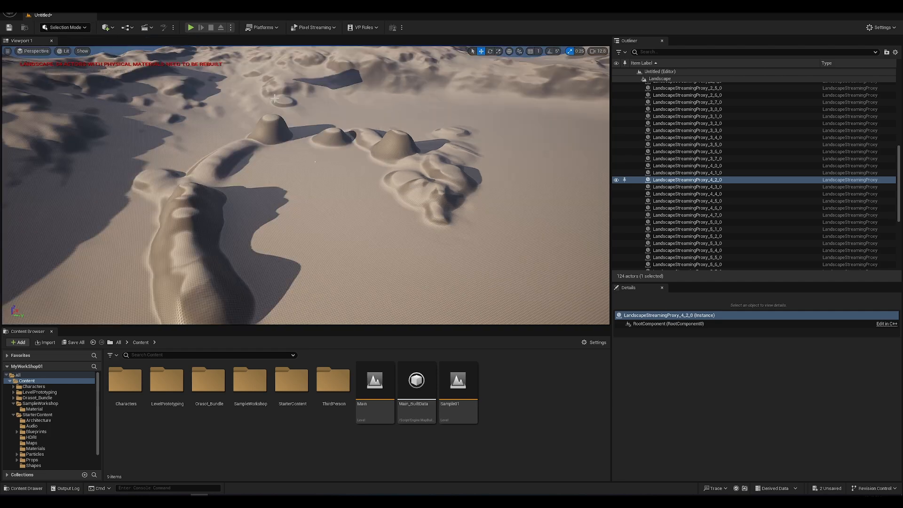
click(705, 194)
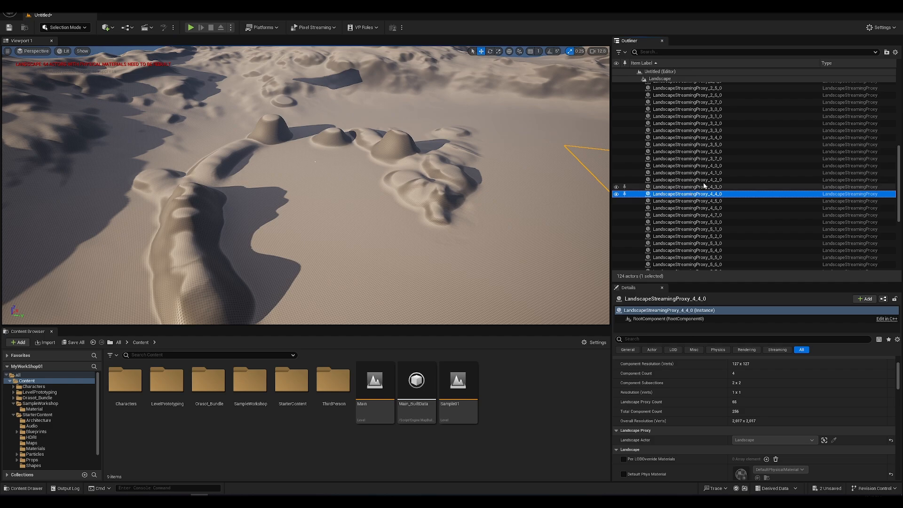
click(704, 180)
scroll(789, 444, down, 4)
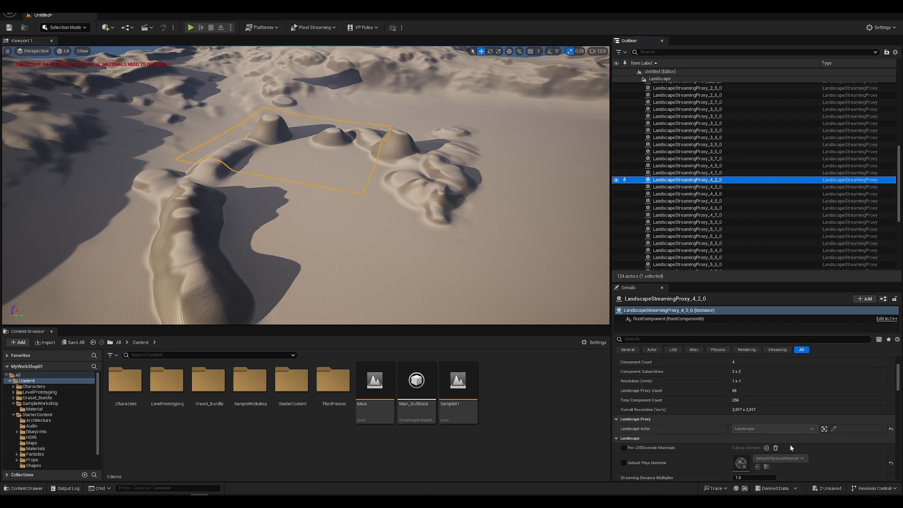
scroll(806, 443, down, 3)
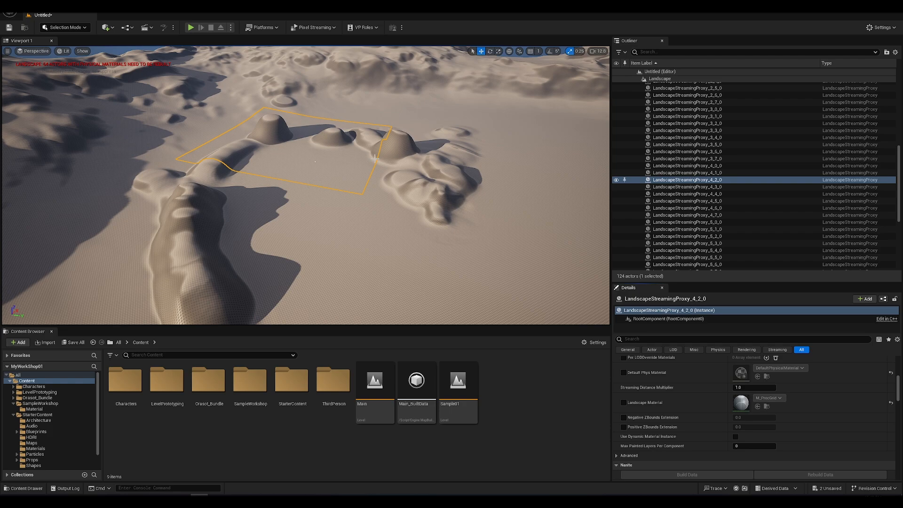
Add the neighbouring landscape tiles 4_3_0, 3_3_0 and 3_2_0 to the selection.
ctrl+click(409, 189)
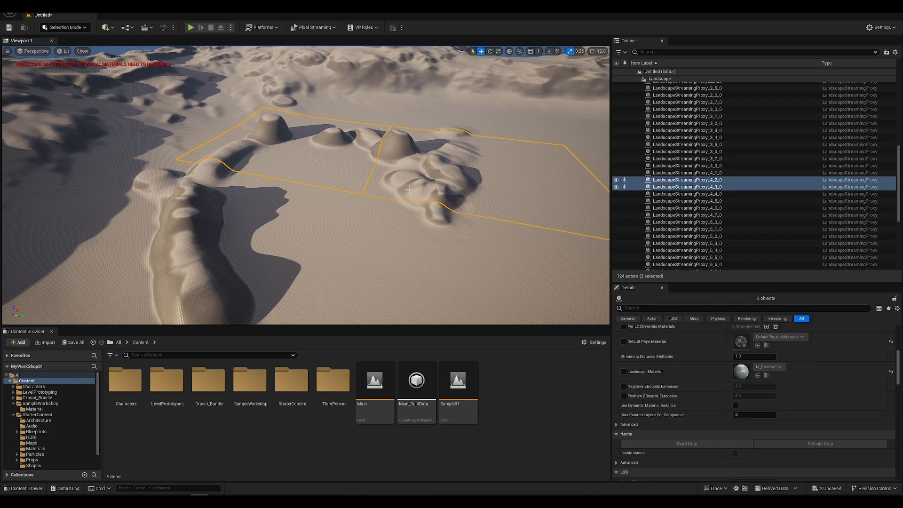
ctrl+click(429, 238)
ctrl+click(210, 247)
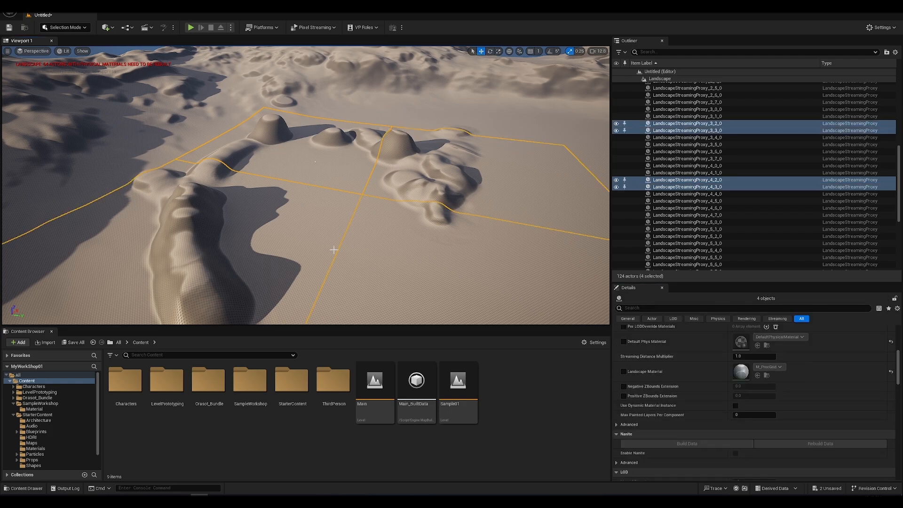
scroll(334, 250, down, 5)
scroll(464, 312, down, 4)
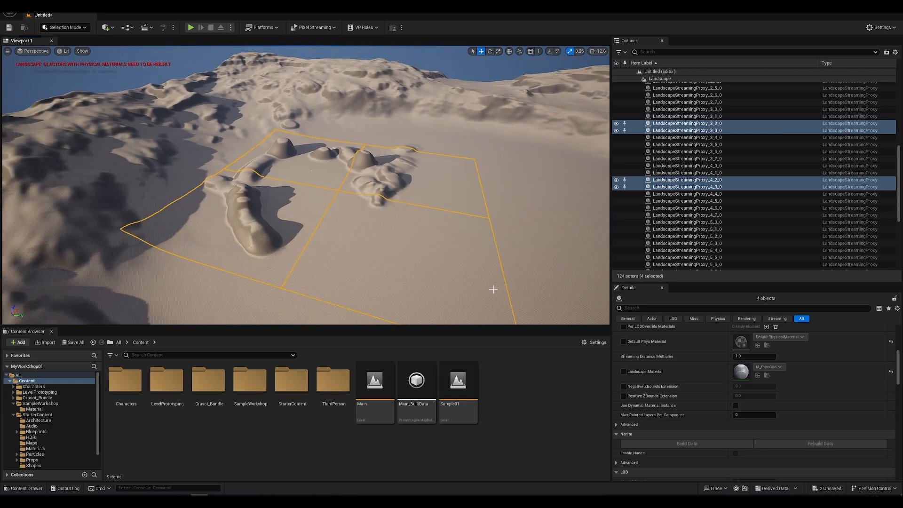
Extend the selection with tiles 4_4_0 and 3_4_0, keeping only the six tiles in the 3 and 4 rows selected.
alt+drag(358, 193, 273, 223)
alt+middle_drag(320, 205, 335, 184)
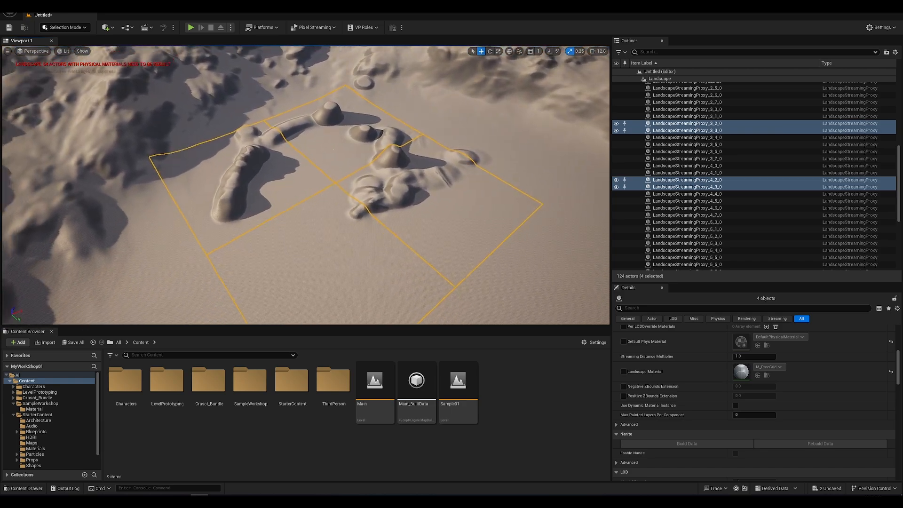
ctrl+click(175, 263)
ctrl+click(495, 264)
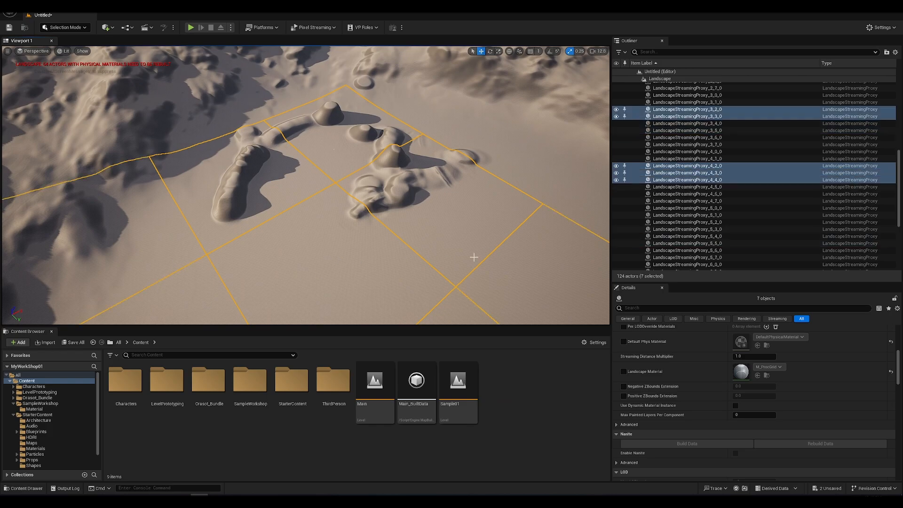
ctrl+click(447, 311)
alt+drag(381, 231, 494, 191)
mouse_move(347, 268)
alt+mouse_down()
mouse_move(325, 301)
mouse_move(347, 268)
alt+mouse_up()
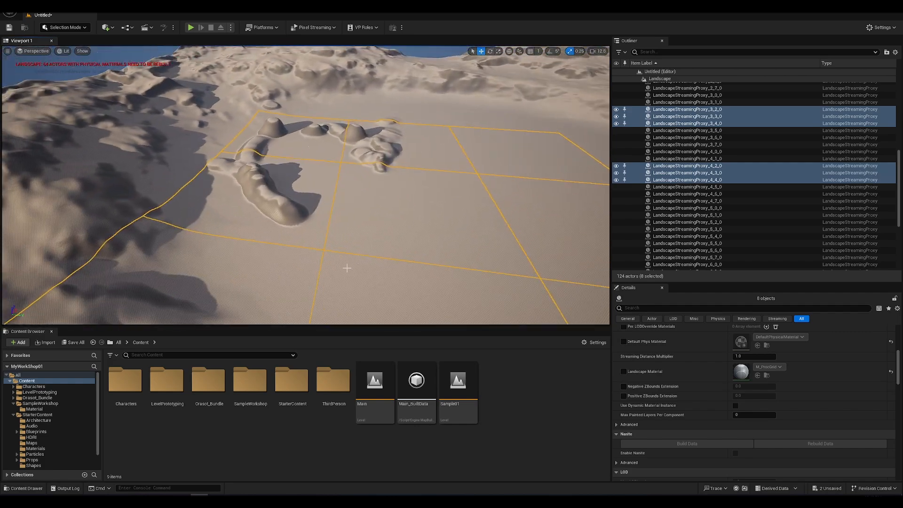
mouse_move(355, 195)
alt+mouse_down()
mouse_move(342, 197)
mouse_move(332, 181)
mouse_move(327, 189)
mouse_move(347, 192)
alt+mouse_up()
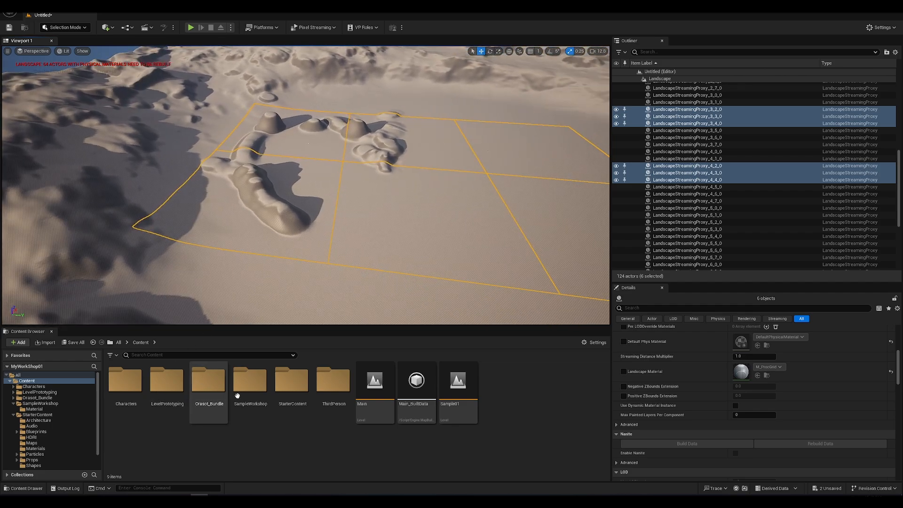
Open the StylizedForestLandscape folder inside Grasot_Bundle and filter its contents by Material and Static Mesh.
double_click(207, 394)
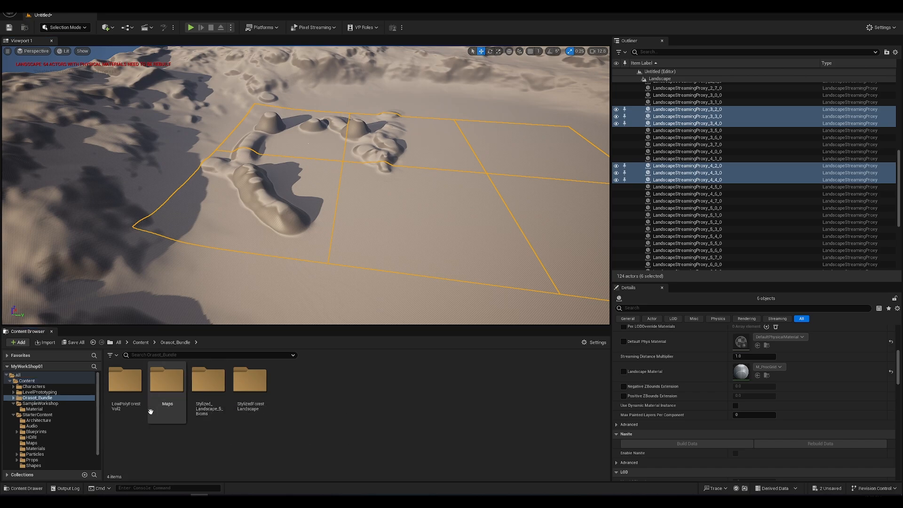
click(255, 395)
double_click(255, 395)
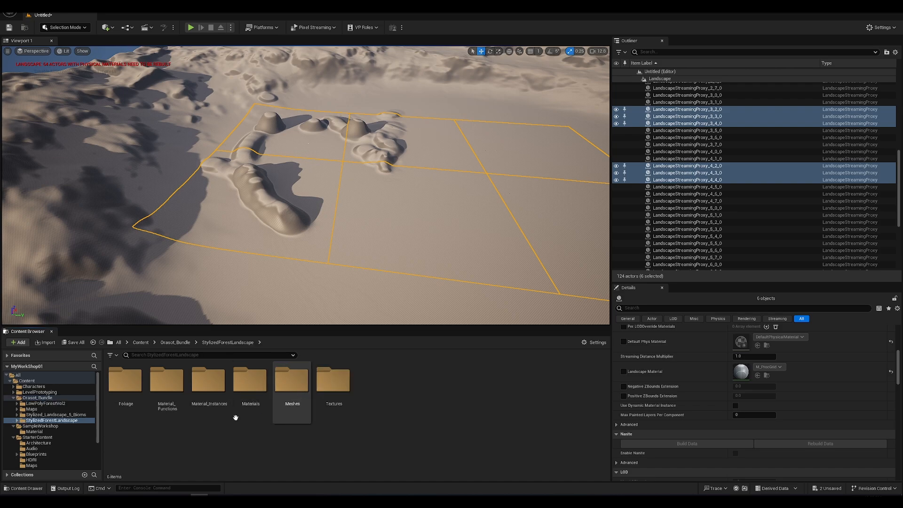
click(117, 359)
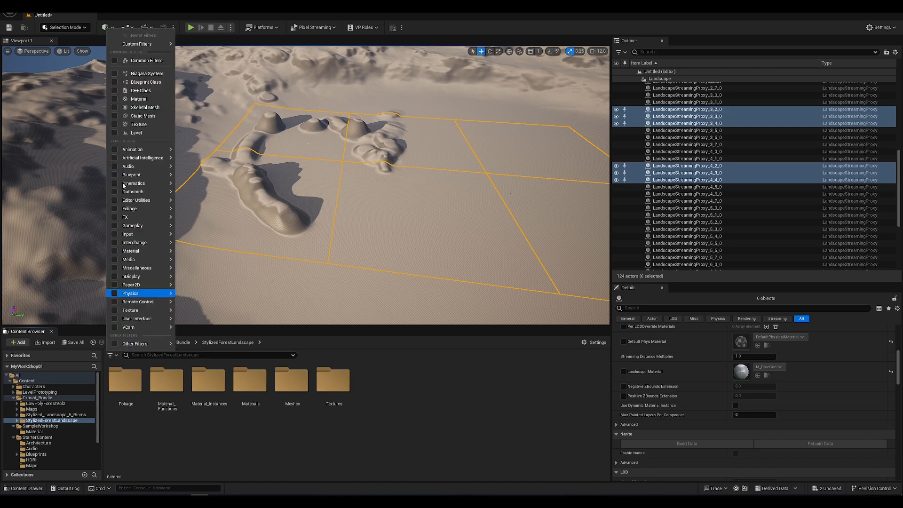
click(136, 100)
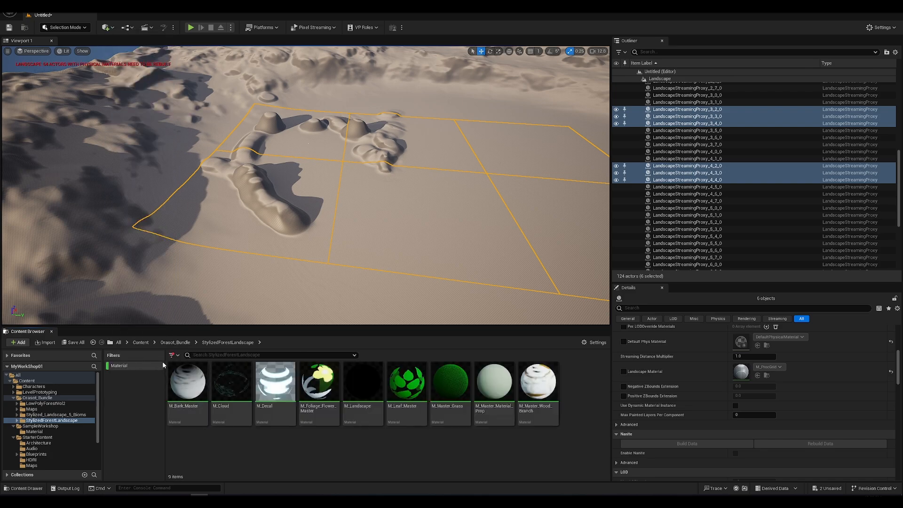
click(173, 355)
click(202, 116)
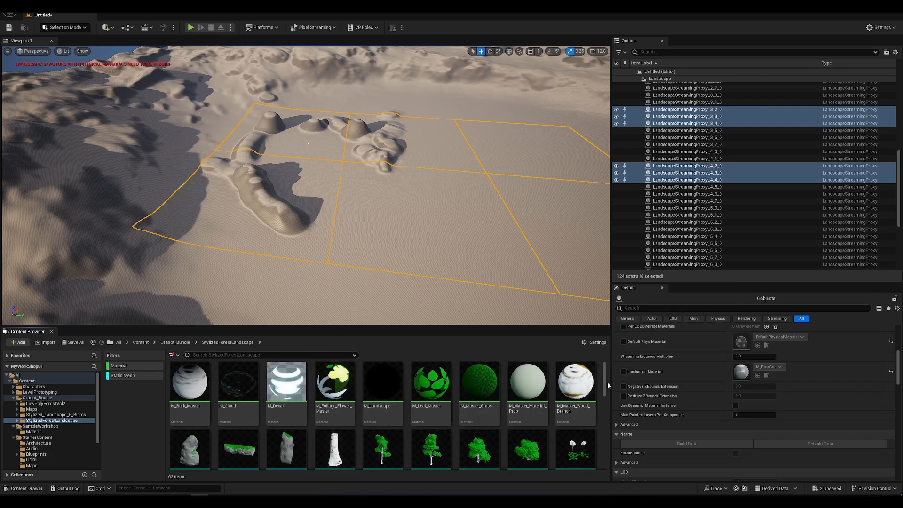
mouse_move(606, 381)
mouse_down()
mouse_move(606, 431)
mouse_move(607, 364)
mouse_up()
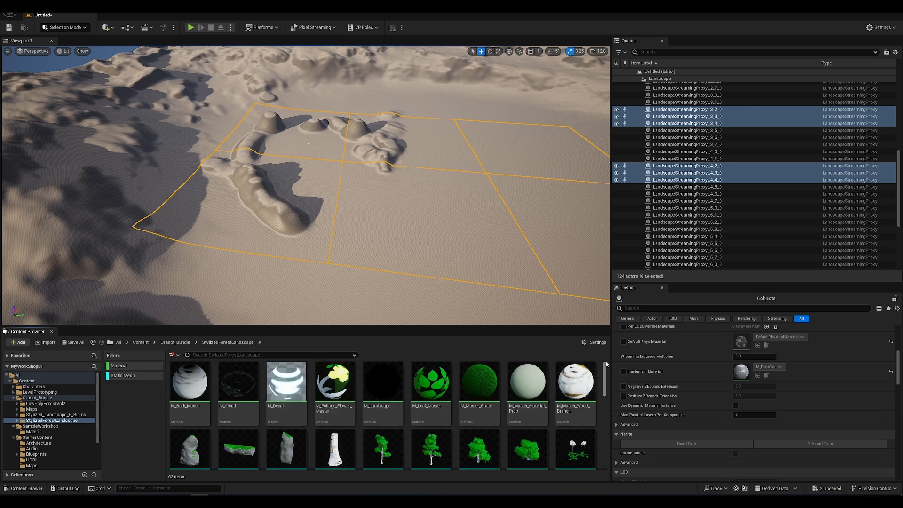
Turn the Material and Static Mesh content filters off and back on.
click(119, 378)
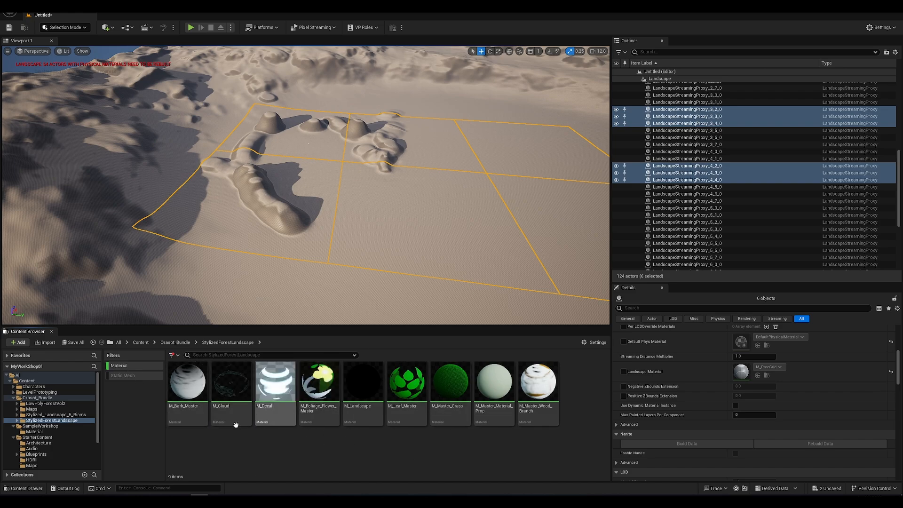
mouse_move(365, 394)
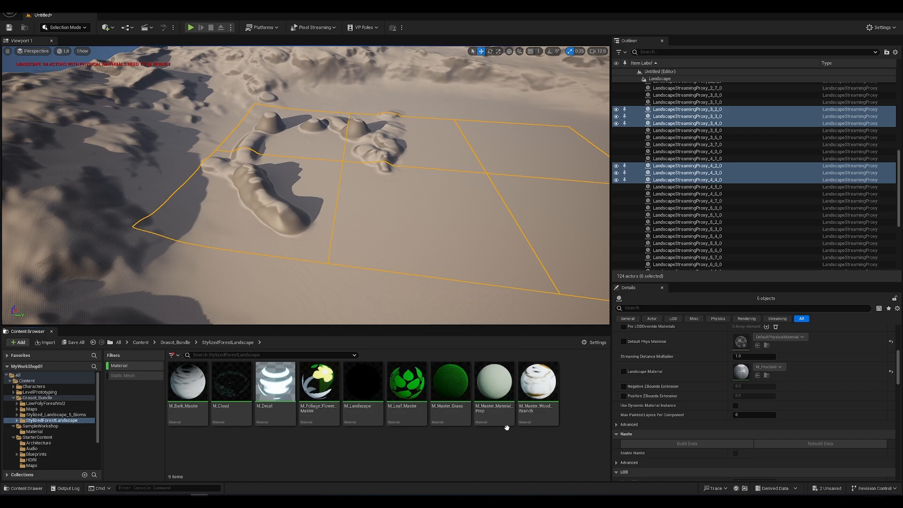
click(126, 367)
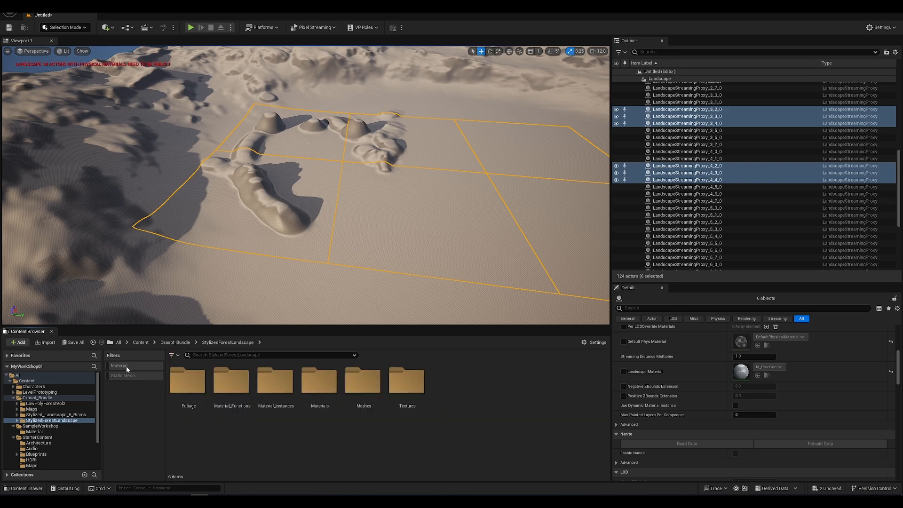
click(126, 366)
click(126, 375)
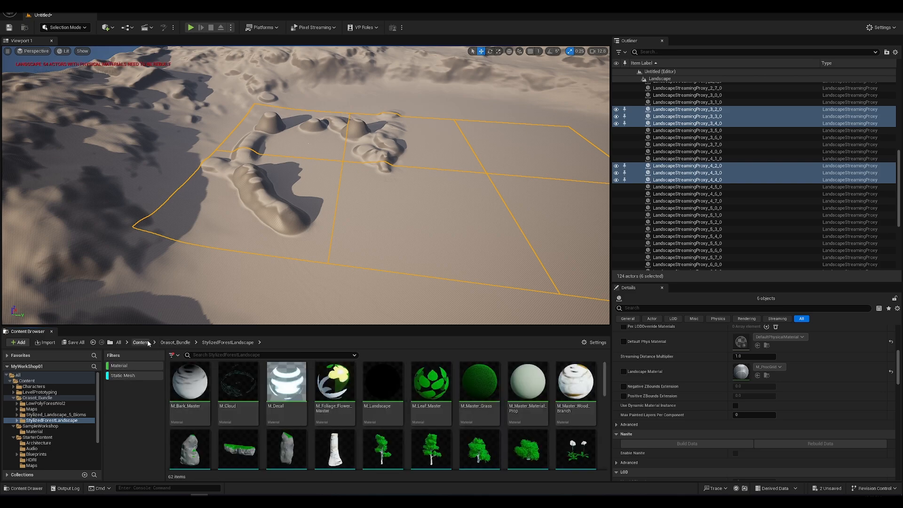
Browse the whole Grasot_Bundle folder and assign the StylizedForestLandscape M_Landscape as the Landscape Material of the selected tiles.
click(140, 342)
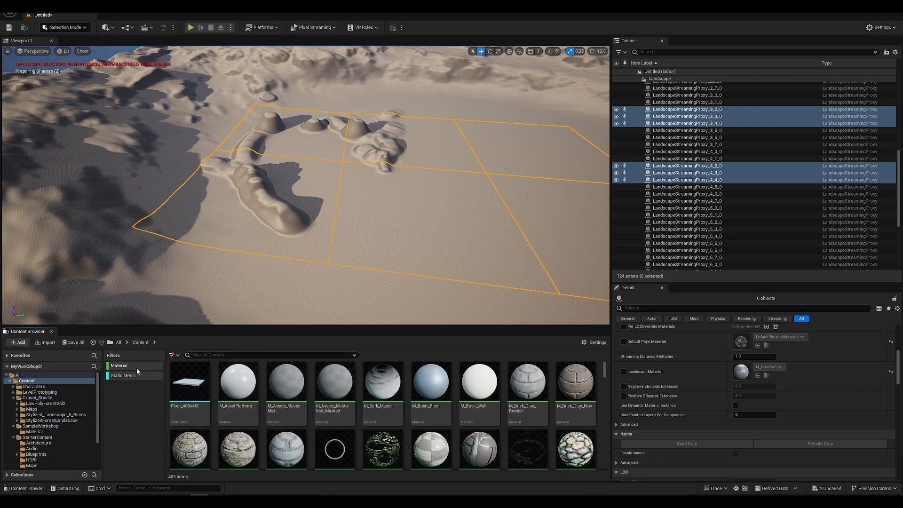
click(35, 397)
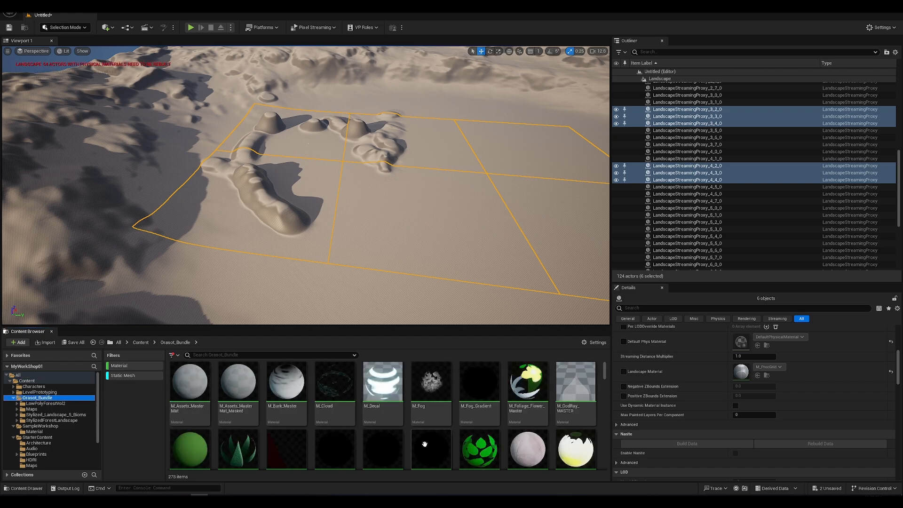
scroll(425, 445, down, 2)
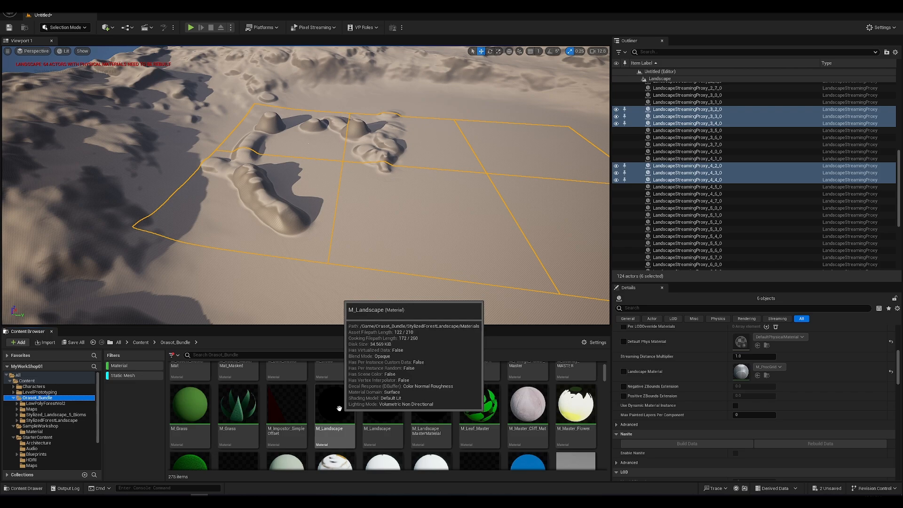
drag(339, 408, 712, 376)
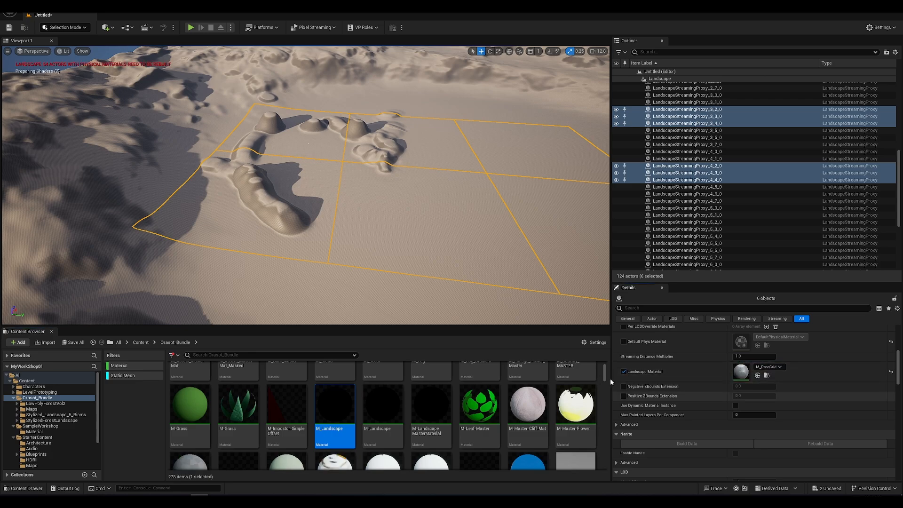
drag(335, 407, 737, 382)
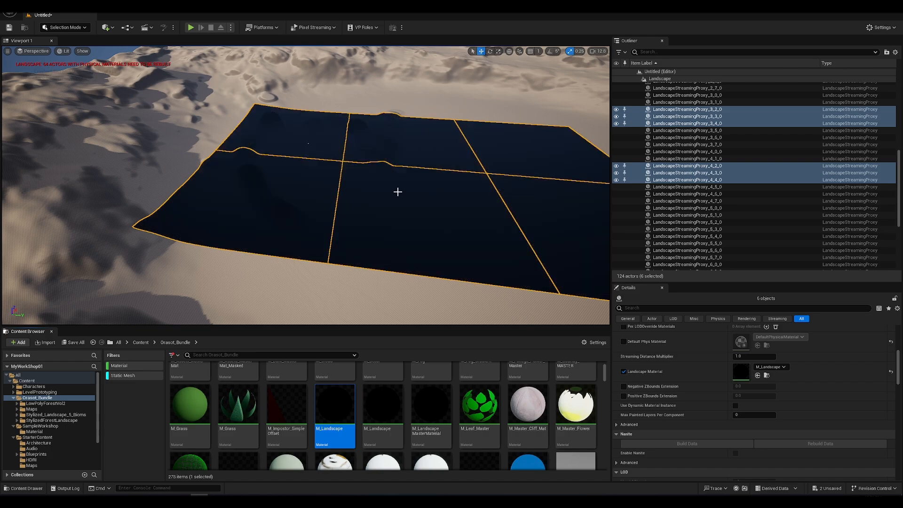
Examine from close up how the assigned M_Landscape material looks on the selected tiles.
key(d)
right_drag(387, 182, 250, 155)
key(a)
right_drag(345, 158, 343, 179)
right_drag(281, 171, 324, 173)
key(w)
click(428, 406)
right_drag(418, 245, 451, 207)
scroll(461, 414, down, 2)
scroll(445, 409, up, 2)
right_drag(277, 163, 306, 162)
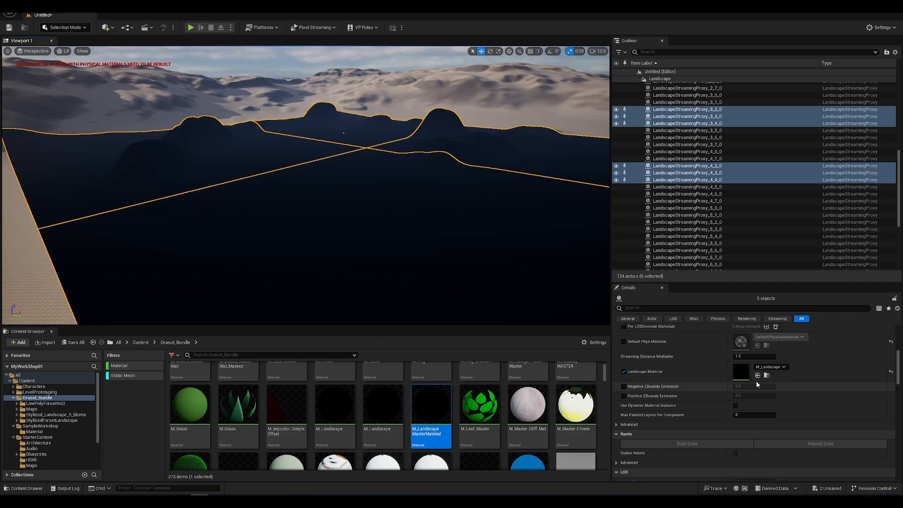
Open the M_Landscape and M_LandscapeMasterMaterial materials and compare their graphs, previews and settings.
double_click(741, 372)
scroll(216, 422, down, 10)
drag(397, 243, 424, 89)
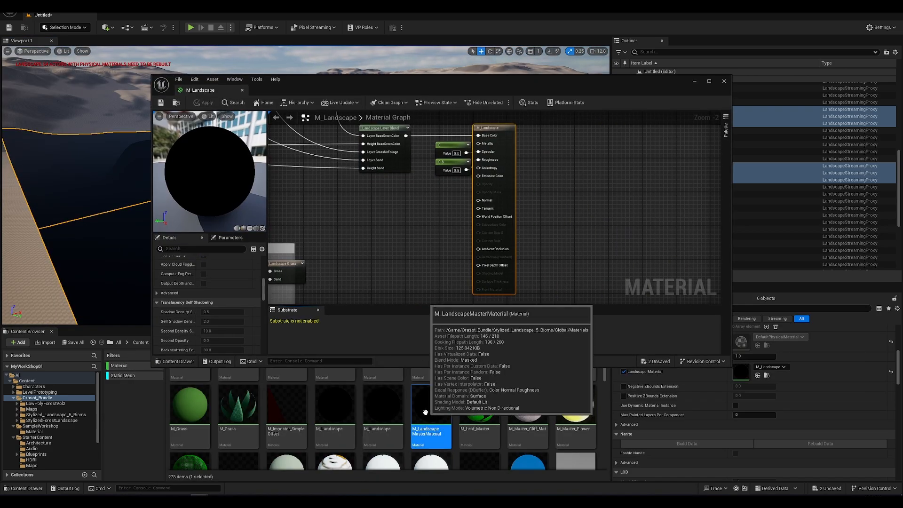
scroll(235, 318, down, 5)
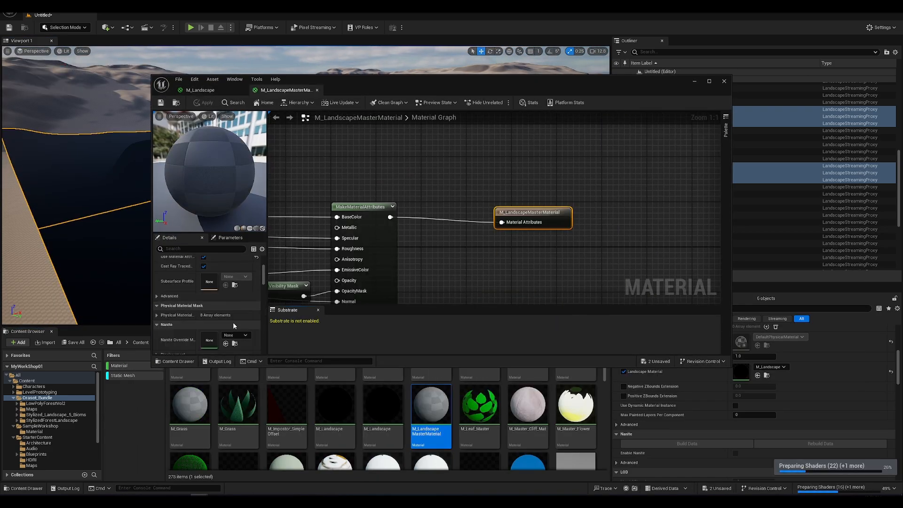
scroll(236, 283, up, 5)
double_click(335, 407)
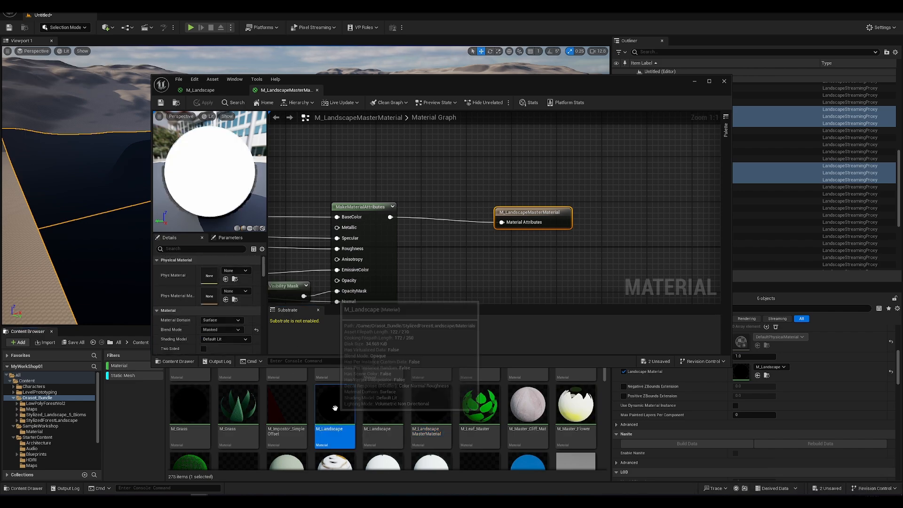
scroll(237, 278, down, 3)
scroll(237, 278, up, 3)
scroll(373, 391, down, 3)
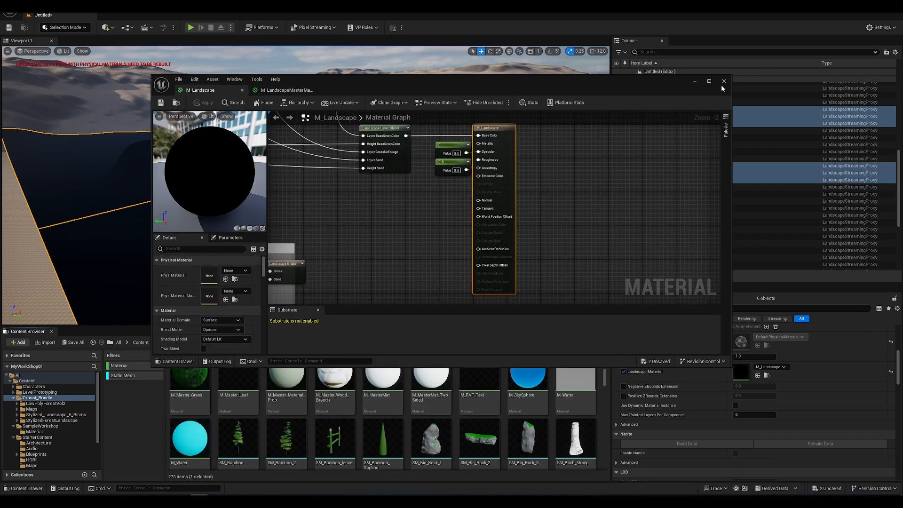
click(724, 82)
Save the untitled level as SampleMap in the Content folder.
right_drag(327, 130, 376, 132)
click(141, 342)
click(26, 8)
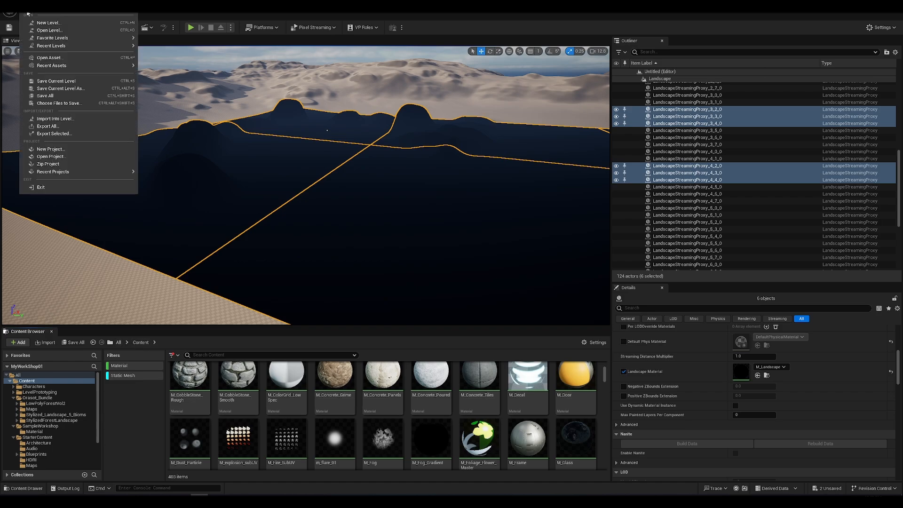
click(59, 89)
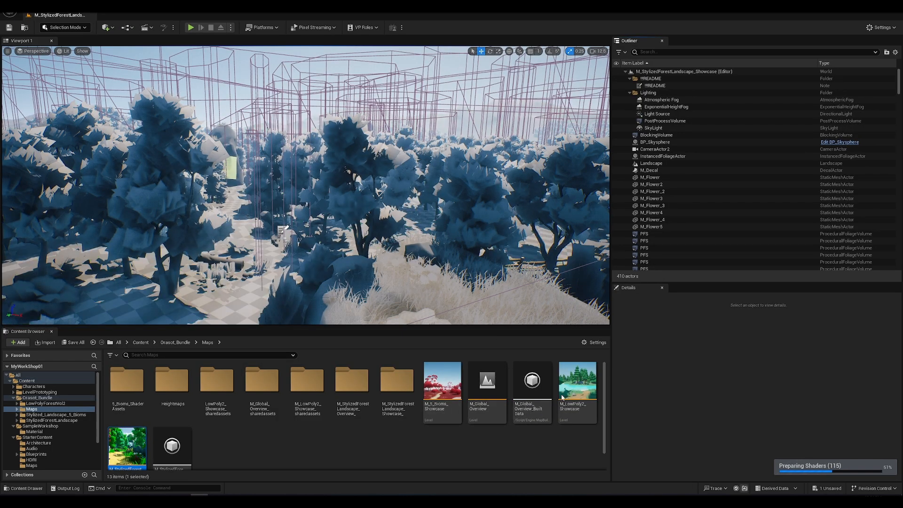
Check the bundle's Marketplace page in the Epic Games Launcher and look around the stylized forest showcase level.
right_drag(325, 226, 339, 240)
click(254, 502)
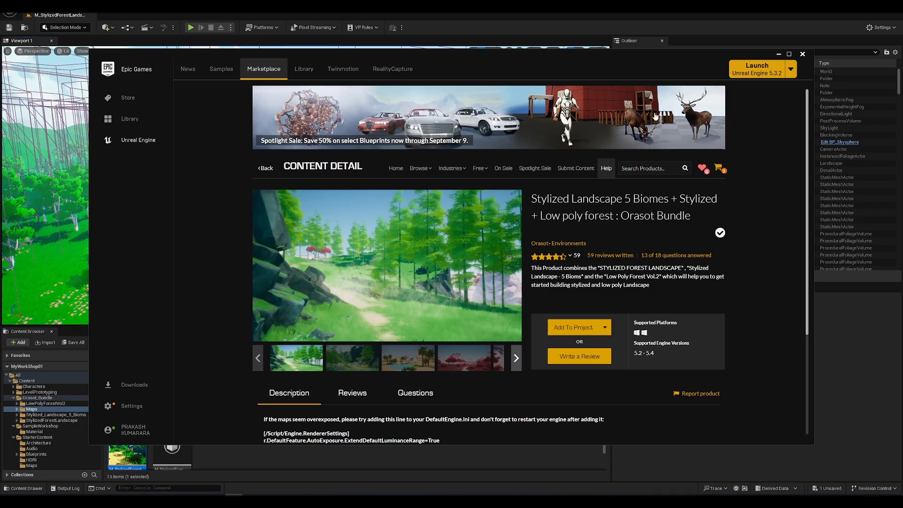
click(778, 54)
right_drag(339, 224, 127, 187)
key(w)
mouse_move(191, 199)
right_down()
mouse_move(156, 207)
mouse_move(202, 203)
right_up()
key(w)
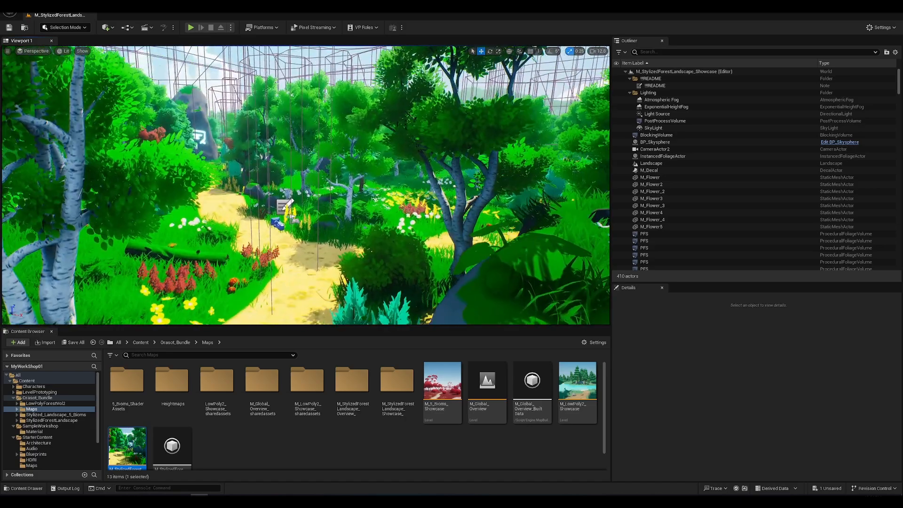
Select the showcase level's Landscape and locate its assigned landscape material instance among the project assets.
click(224, 213)
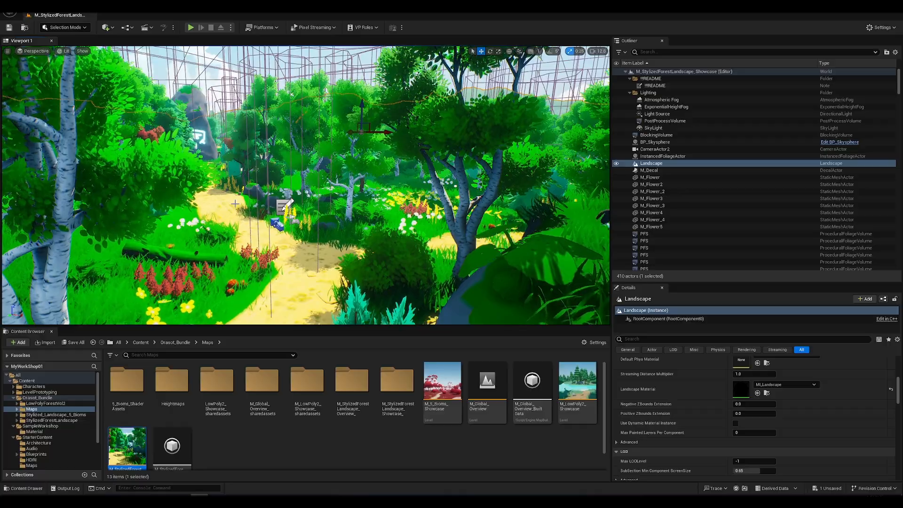
scroll(329, 213, down, 8)
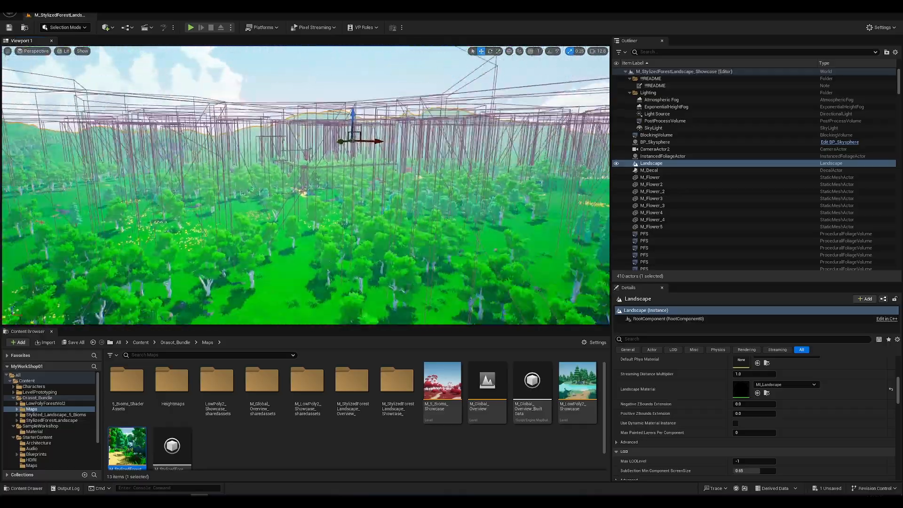
scroll(328, 213, up, 8)
scroll(306, 185, up, 1)
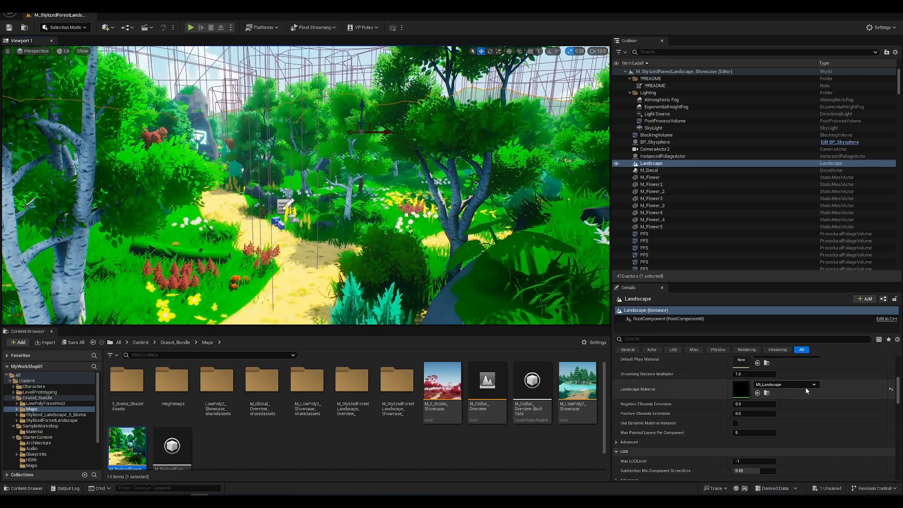
click(767, 393)
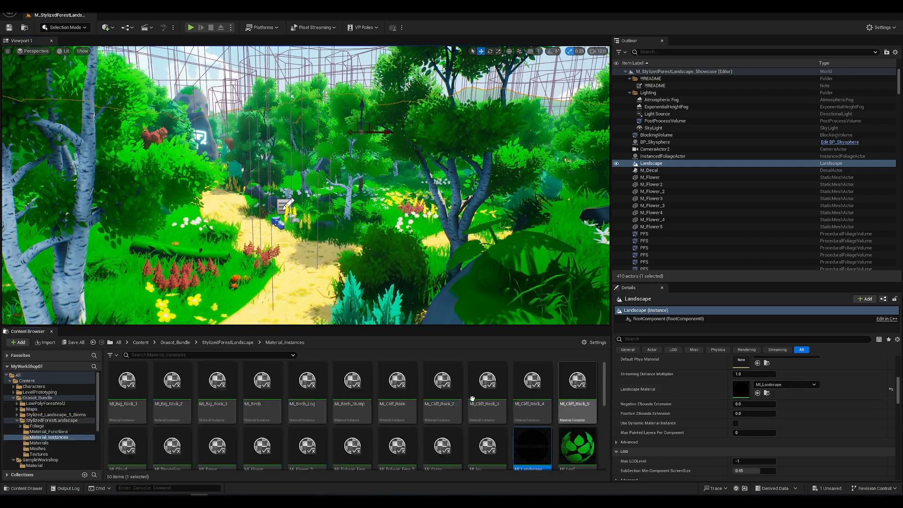
scroll(536, 441, down, 1)
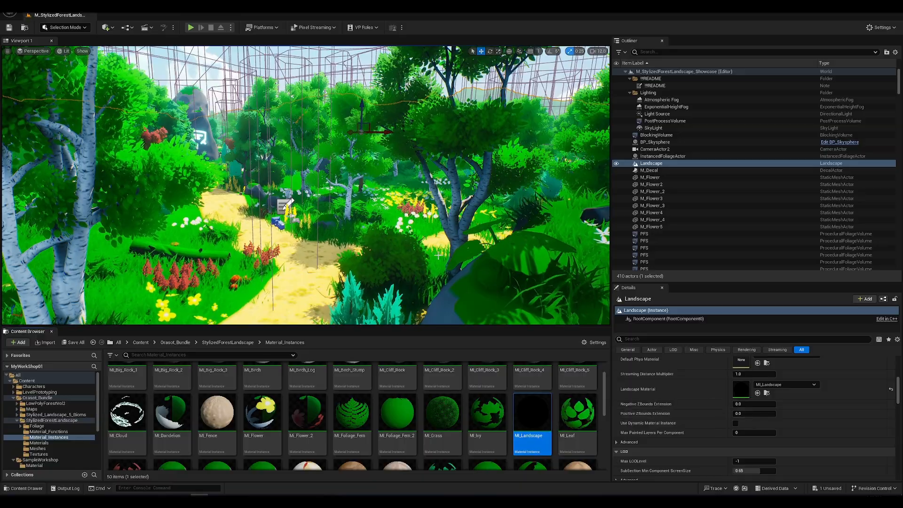
key(s)
key(s)
right_drag(306, 185, 285, 223)
key(w)
key(d)
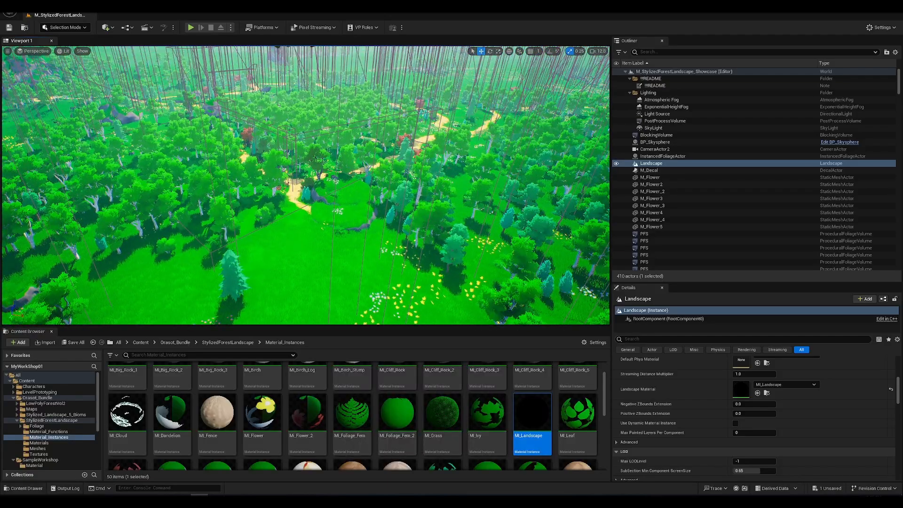
Open the SampleMap level from a second Content Browser without saving M_Idol, and close that extra browser.
click(61, 6)
mouse_move(88, 26)
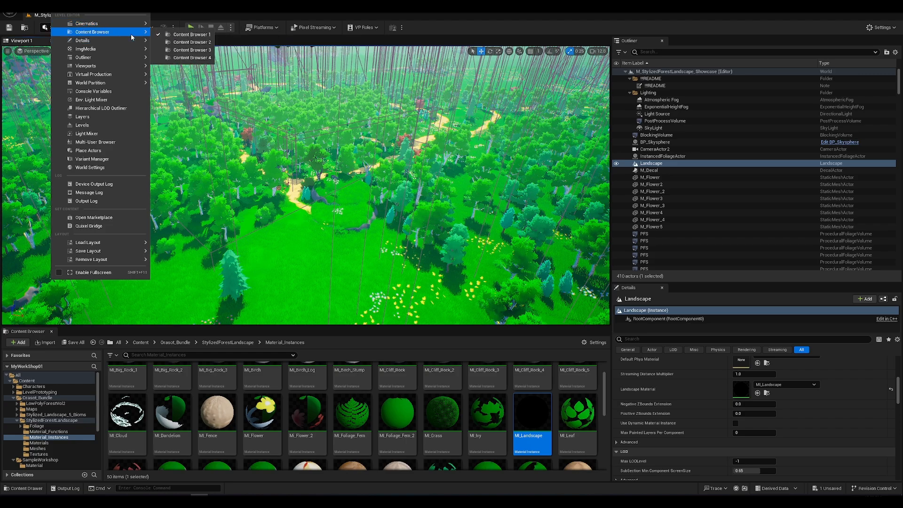
click(183, 44)
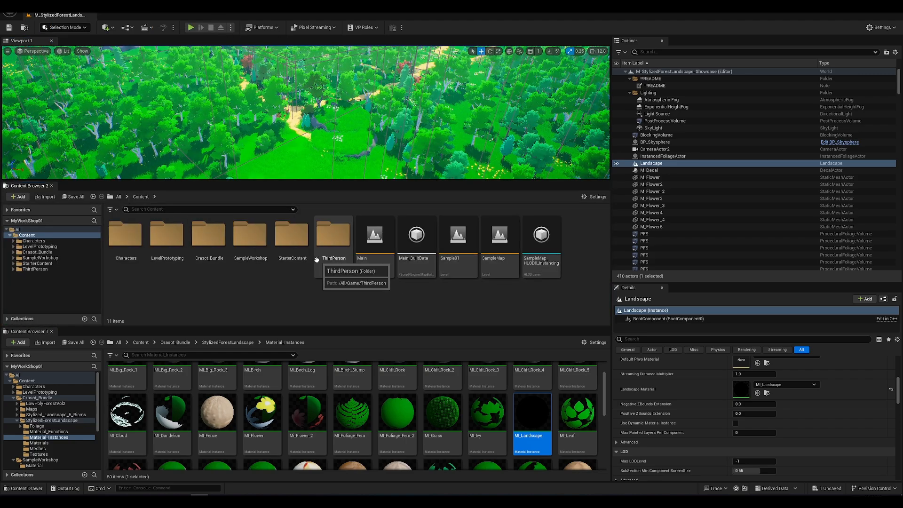
double_click(492, 247)
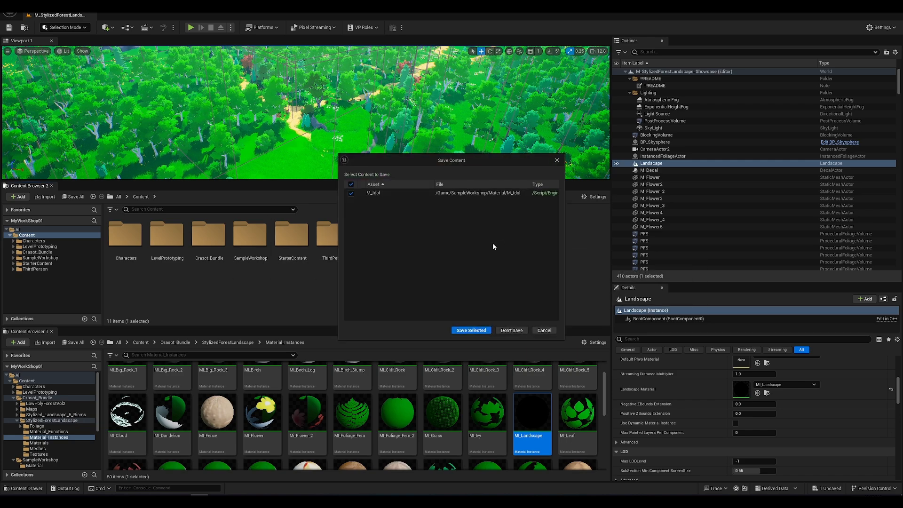
click(512, 331)
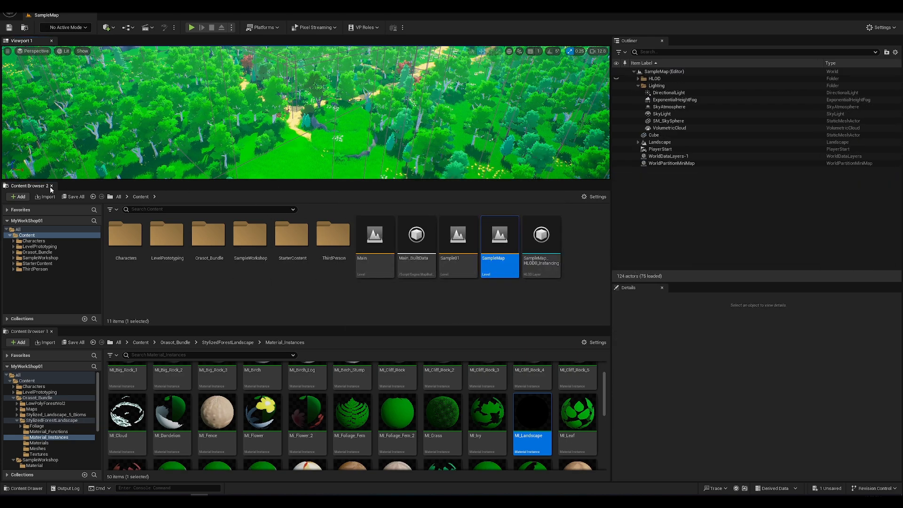
click(51, 186)
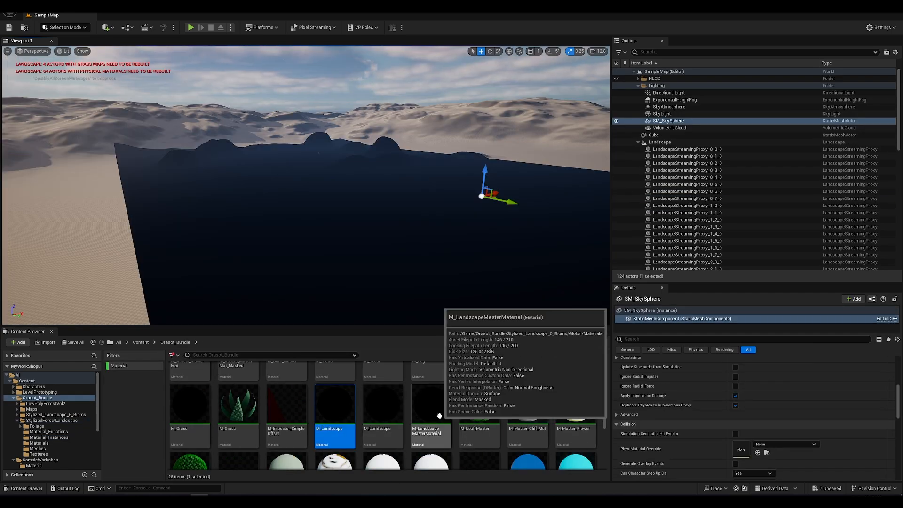
Open M_LandscapeMasterMaterial to inspect its graph and settings, checking the Discord workshop call in between.
click(440, 417)
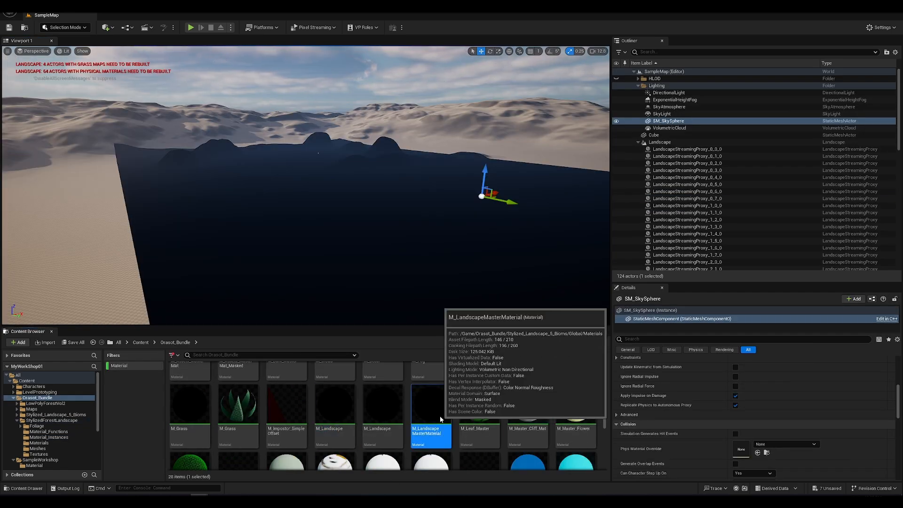
double_click(431, 407)
scroll(221, 233, down, 5)
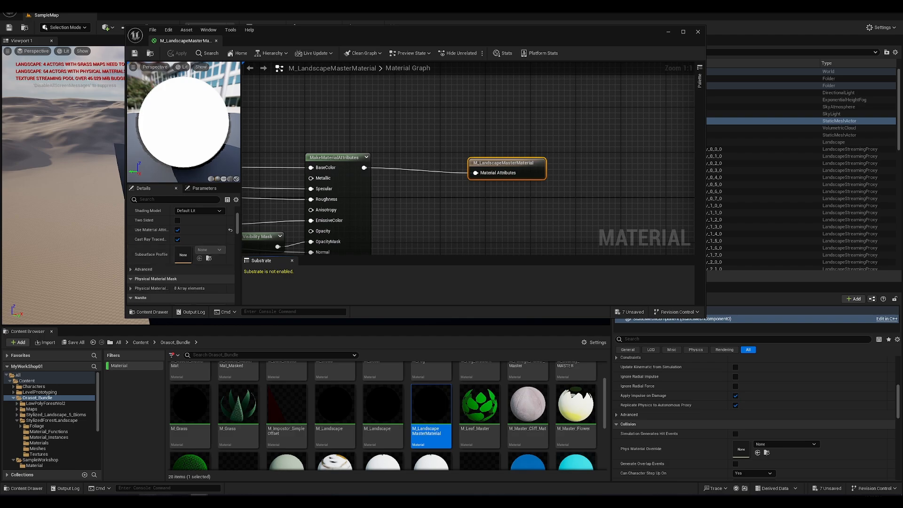
click(148, 501)
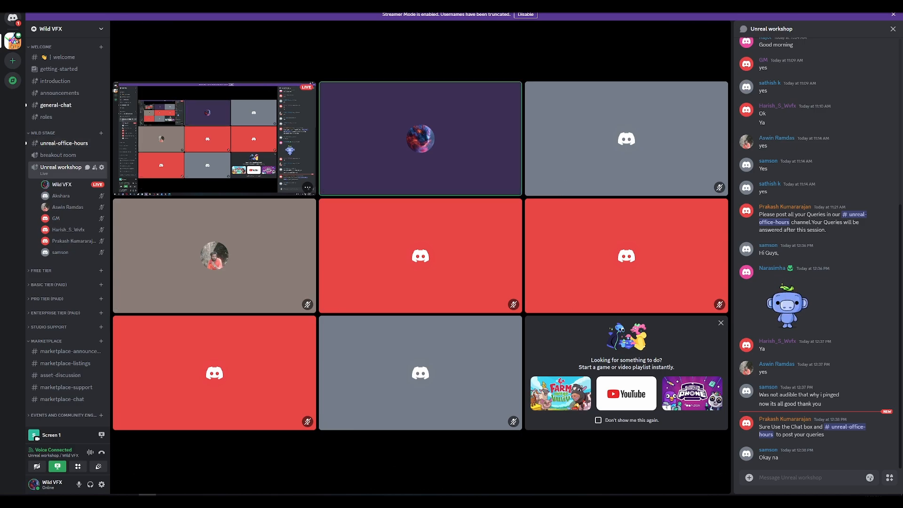
click(878, 4)
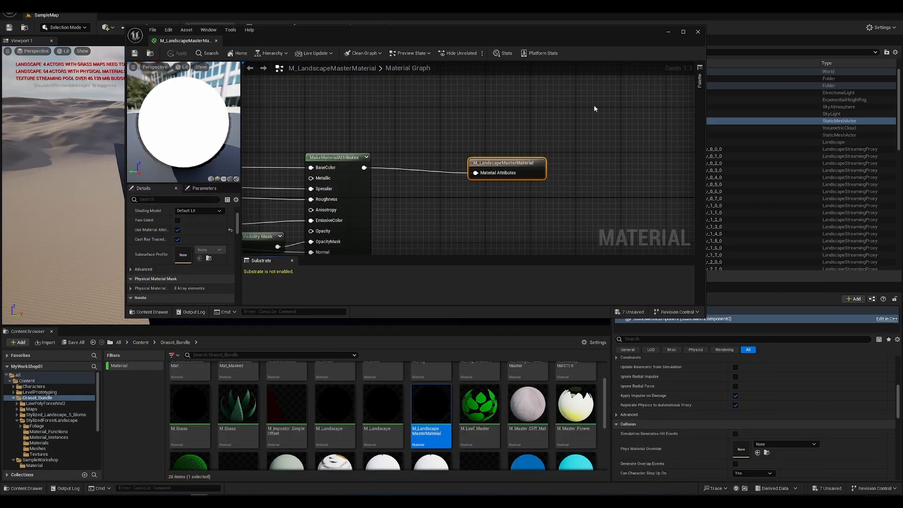
click(667, 32)
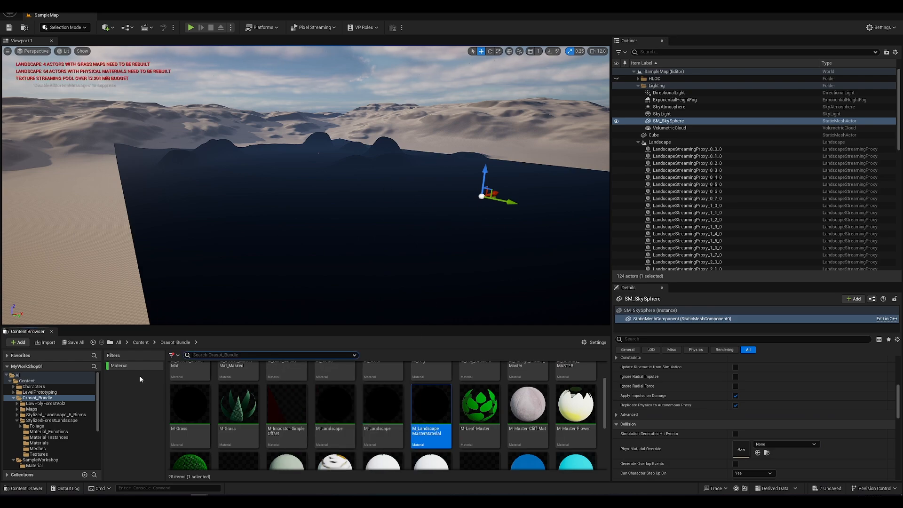
Filter the project content to show only Static Mesh Foliage assets.
click(115, 366)
click(115, 366)
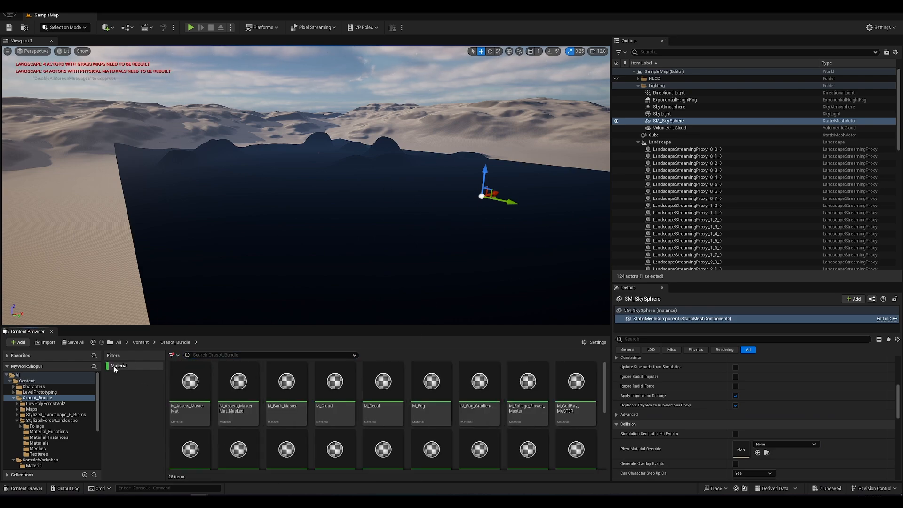
click(177, 357)
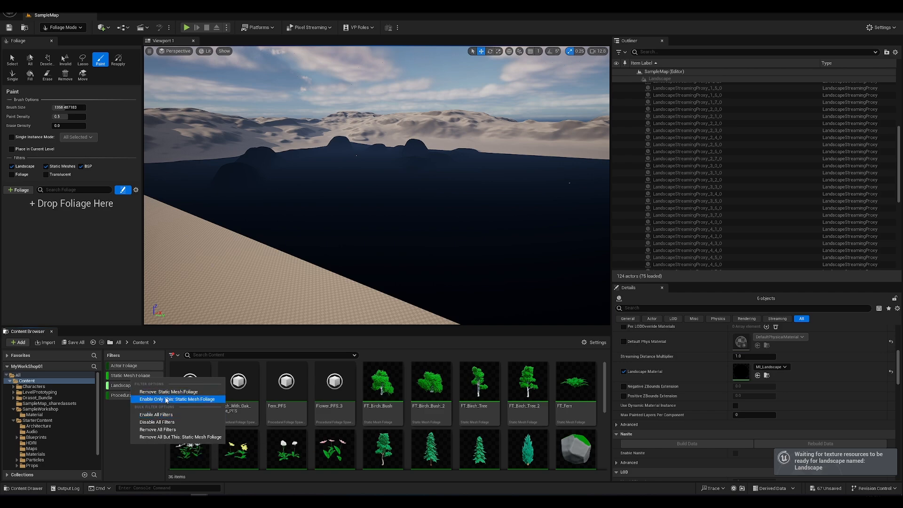
click(169, 399)
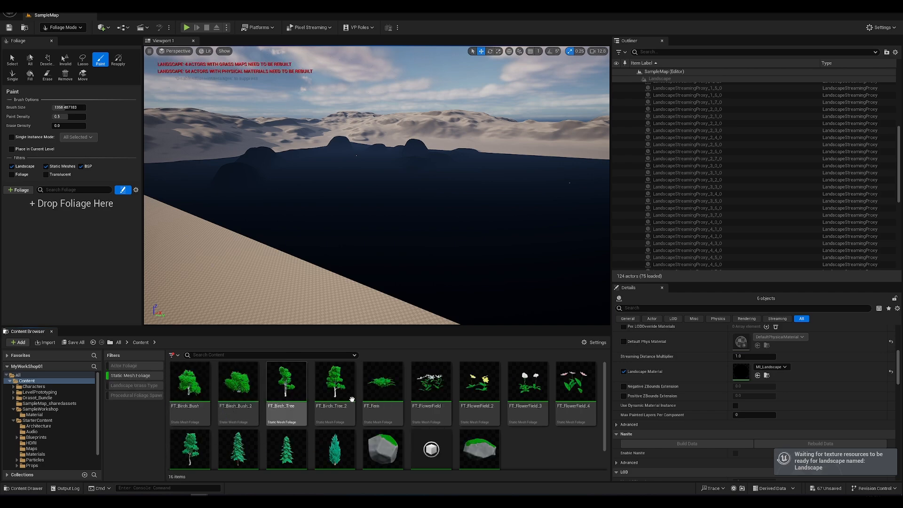
Add the FT_Pine_1 static mesh foliage to the foliage palette and activate it for painting.
click(239, 442)
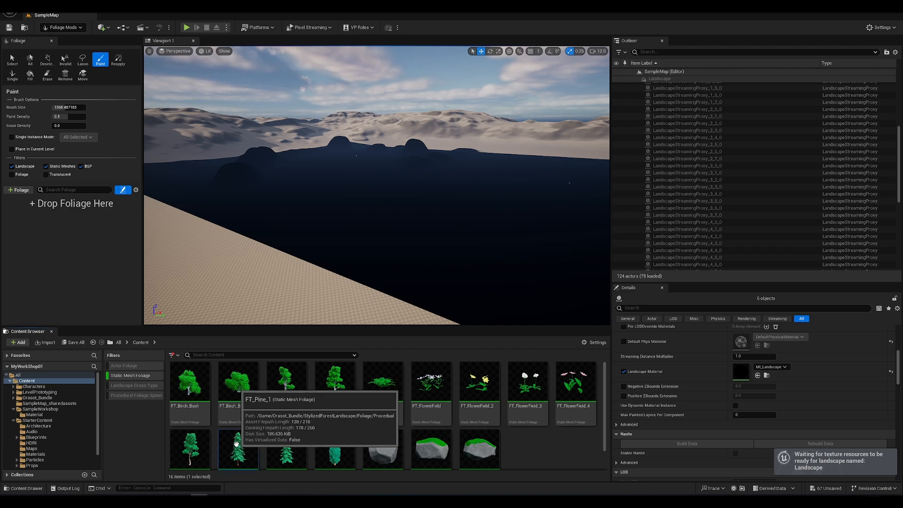
scroll(238, 438, down, 1)
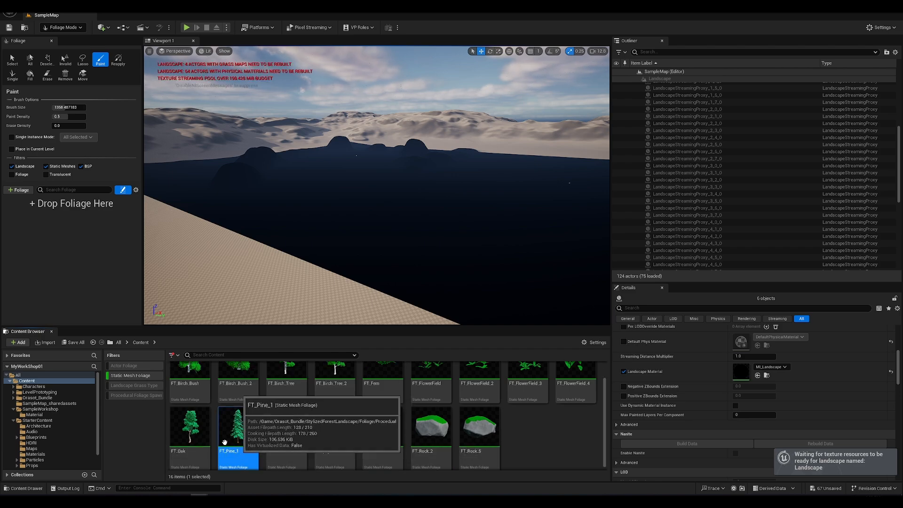
drag(228, 378, 74, 216)
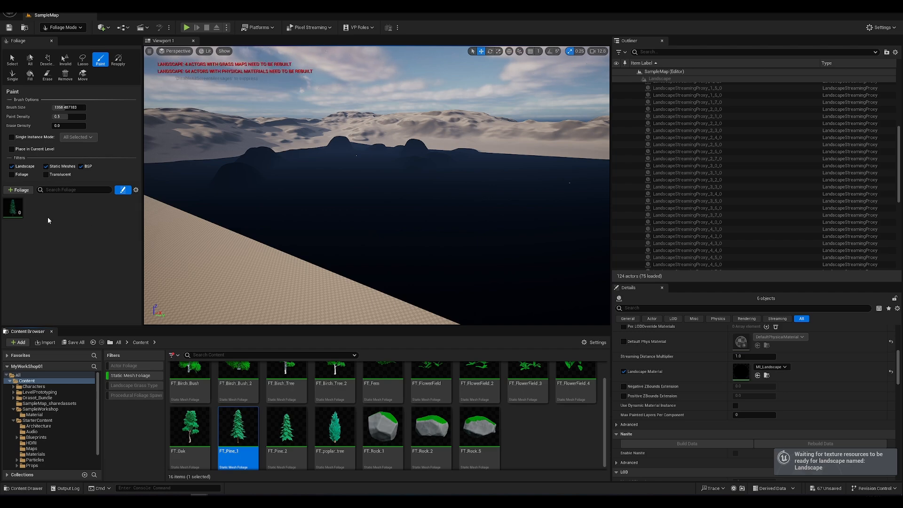
mouse_move(10, 205)
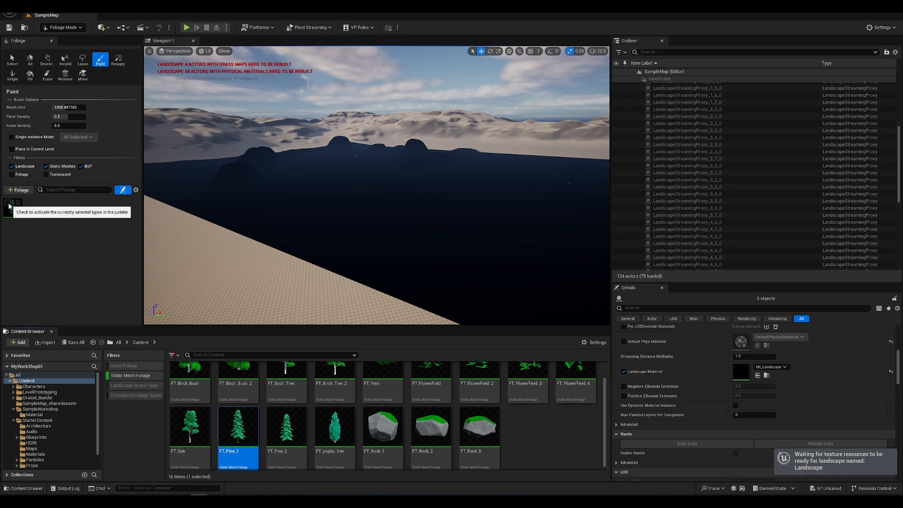
click(9, 205)
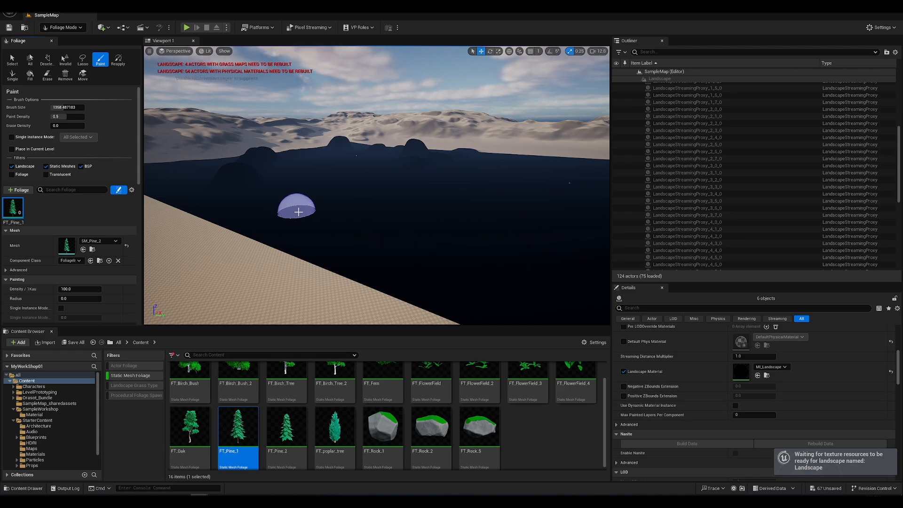
Try painting a patch of FT_Pine_1 trees across the dark landscape tiles, and undo the painting.
drag(288, 211, 396, 251)
mouse_move(353, 201)
right_down()
mouse_move(337, 199)
mouse_move(366, 194)
right_up()
key(d)
key(d)
key(a)
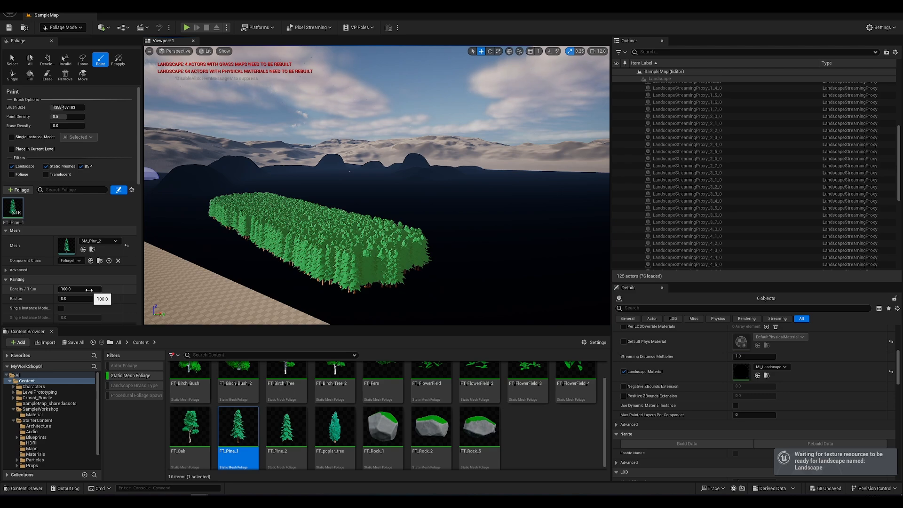
key(ctrl+z)
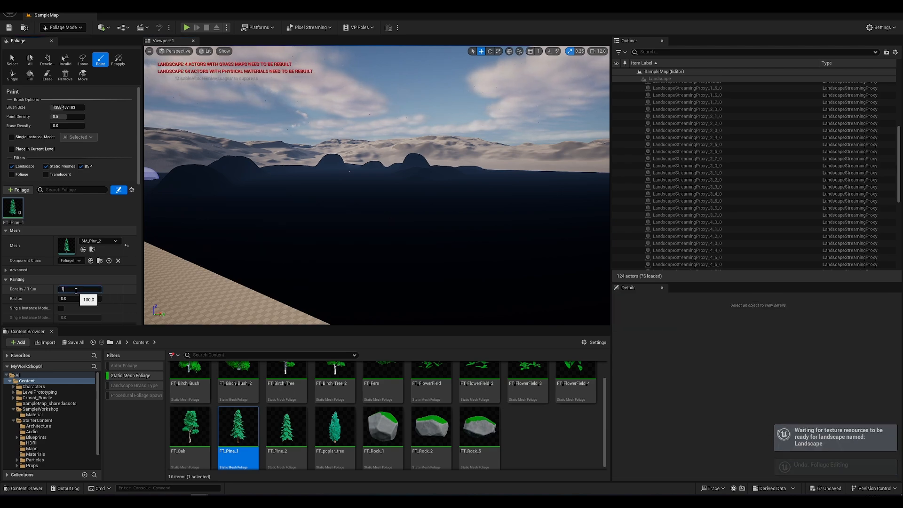
Set the FT_Pine_1 painting density to 10 and paint a sparse band of pines across the dark landscape tiles.
key(Return)
mouse_move(249, 229)
mouse_down()
mouse_move(391, 280)
mouse_move(458, 278)
mouse_up()
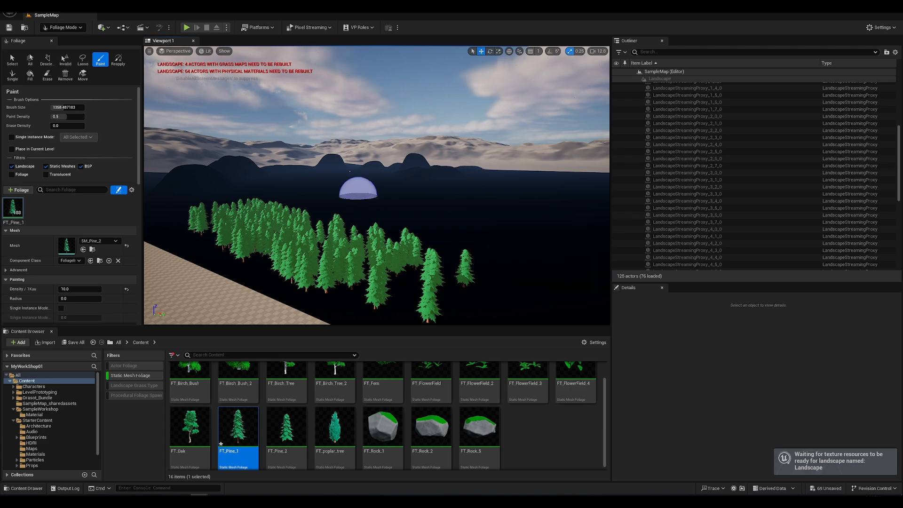
Add the FT_Rock_1 static mesh foliage to the foliage palette and make it the only active type for painting.
key(e)
mouse_move(382, 209)
right_down()
mouse_move(404, 249)
mouse_move(363, 244)
right_up()
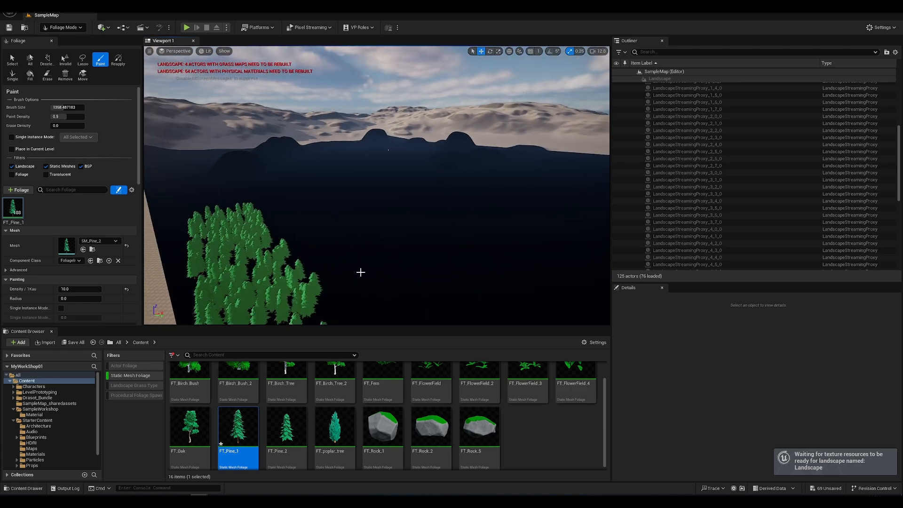
click(382, 431)
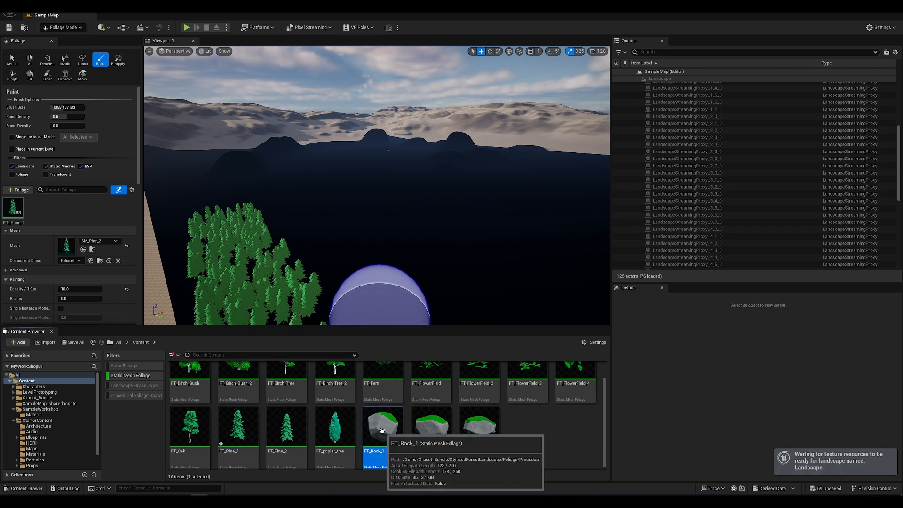
drag(382, 431, 70, 210)
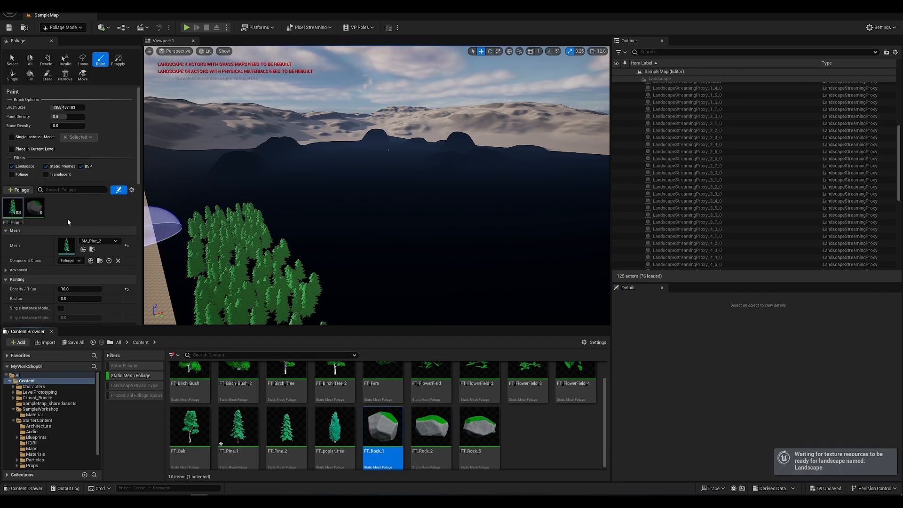
click(37, 209)
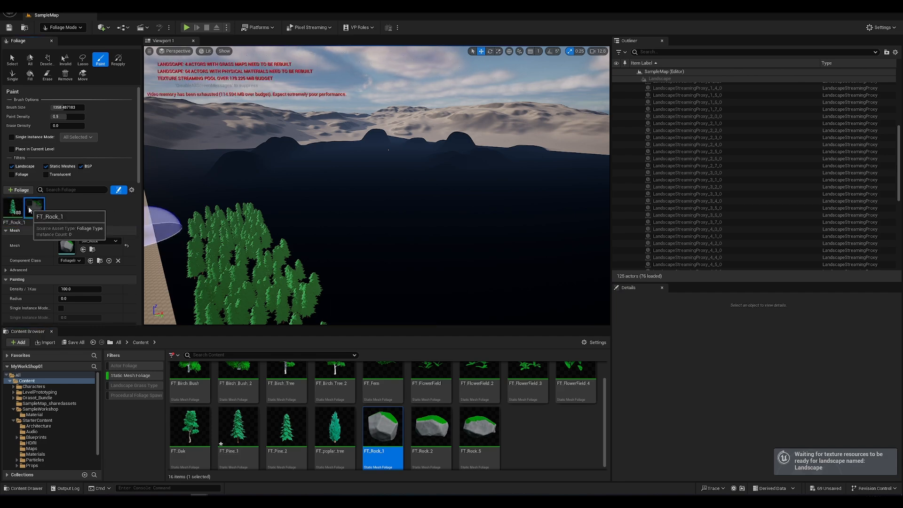
click(9, 205)
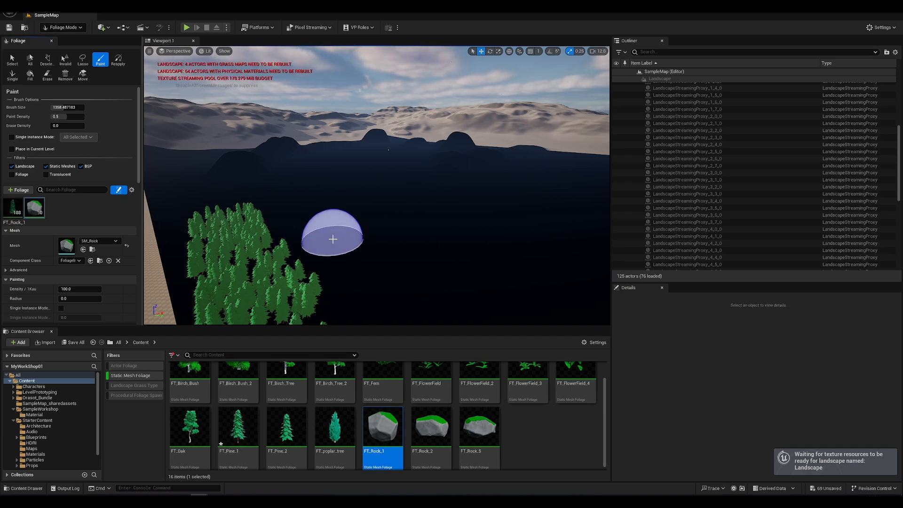
Paint a patch of FT_Rock_1 rocks beside the pines and a long curved band of them across the dark landscape tiles.
mouse_move(331, 244)
mouse_down()
mouse_move(424, 262)
mouse_move(428, 294)
mouse_move(369, 286)
mouse_move(302, 215)
mouse_up()
key(s)
right_drag(247, 176, 172, 205)
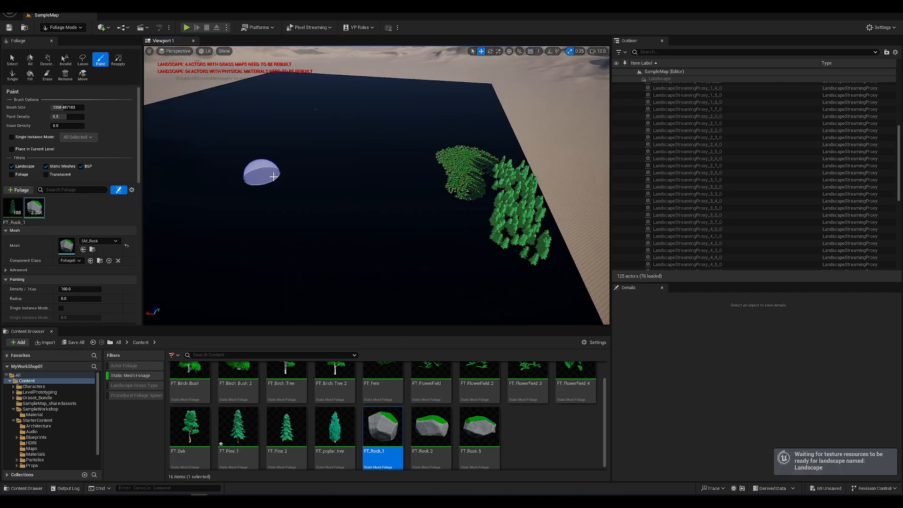
mouse_move(405, 151)
mouse_down()
mouse_move(292, 161)
mouse_move(242, 191)
mouse_up()
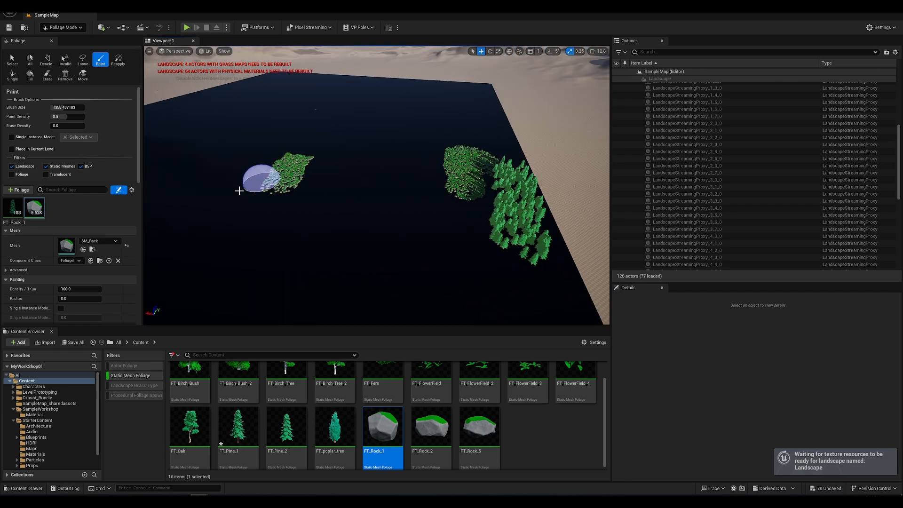
Add the FT_FlowerField_2 static mesh foliage to the foliage palette and activate it for painting.
scroll(408, 425, up, 1)
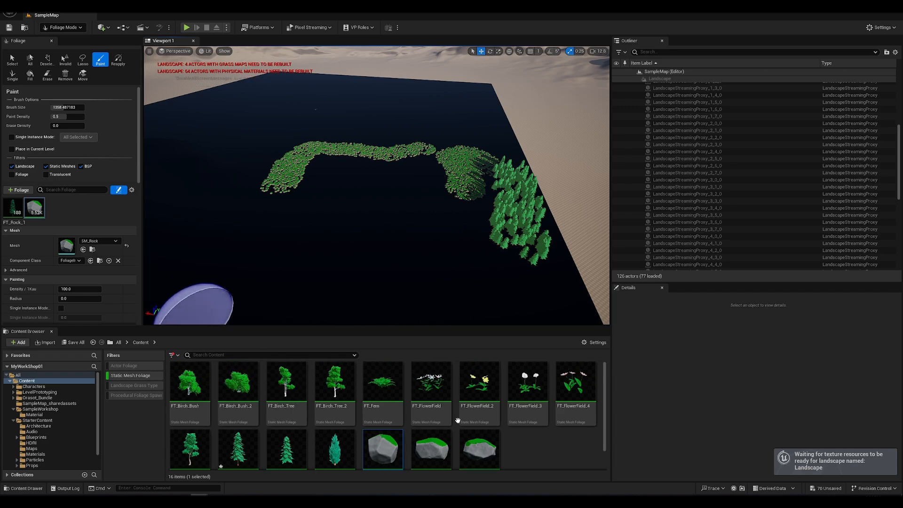
click(484, 389)
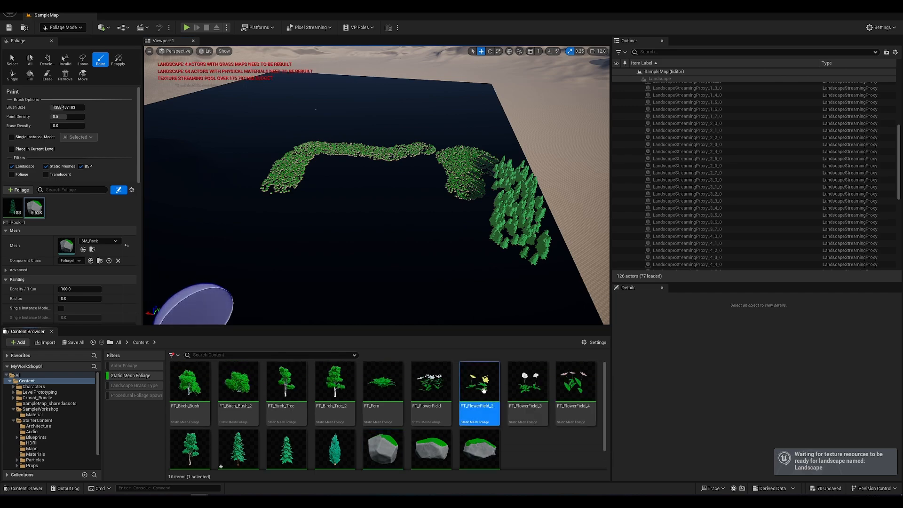
drag(71, 209, 64, 218)
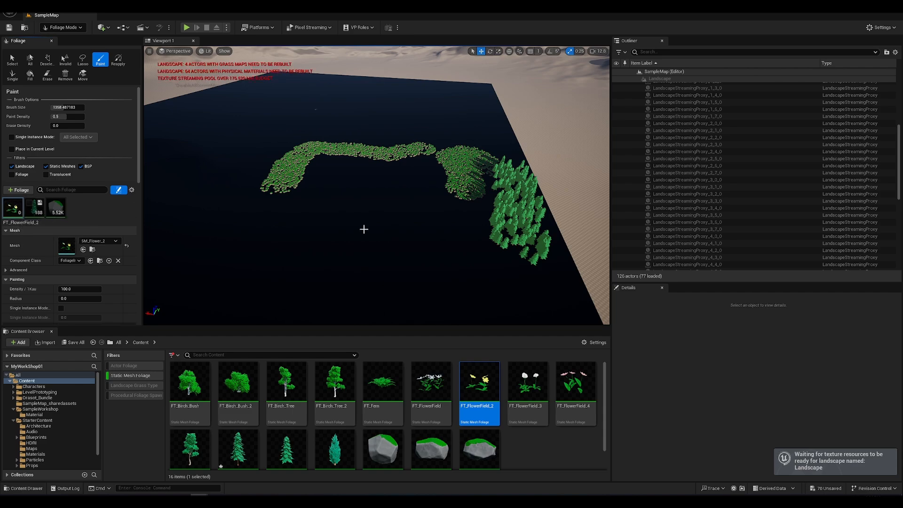
Paint a curved area of FT_FlowerField_2 flowers beside the rock band, including sparser patches with a paint density of 0.16.
mouse_move(325, 198)
mouse_down()
mouse_move(423, 230)
mouse_move(353, 285)
mouse_up()
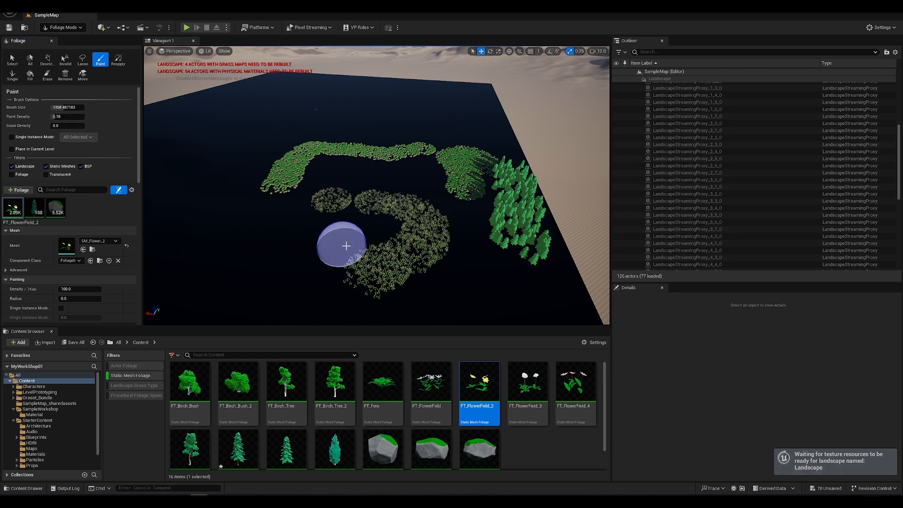
scroll(330, 244, up, 5)
mouse_move(317, 247)
mouse_down()
mouse_move(320, 270)
mouse_move(256, 278)
mouse_move(324, 283)
mouse_move(300, 258)
mouse_up()
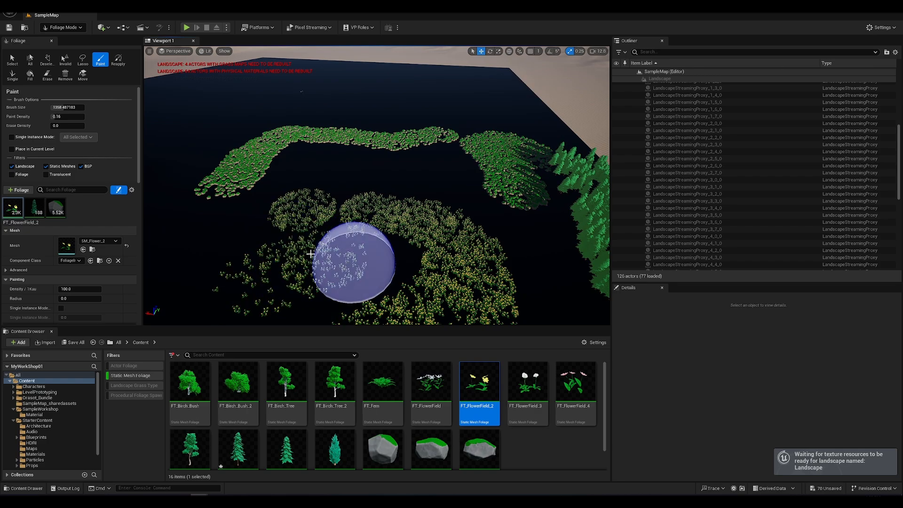
Set the brush's paint density to 1.0 and paint a dense area of FT_FlowerField_2 flowers beside the sparse ones.
mouse_move(332, 226)
right_down()
mouse_move(332, 193)
mouse_move(333, 221)
right_up()
drag(60, 116, 71, 116)
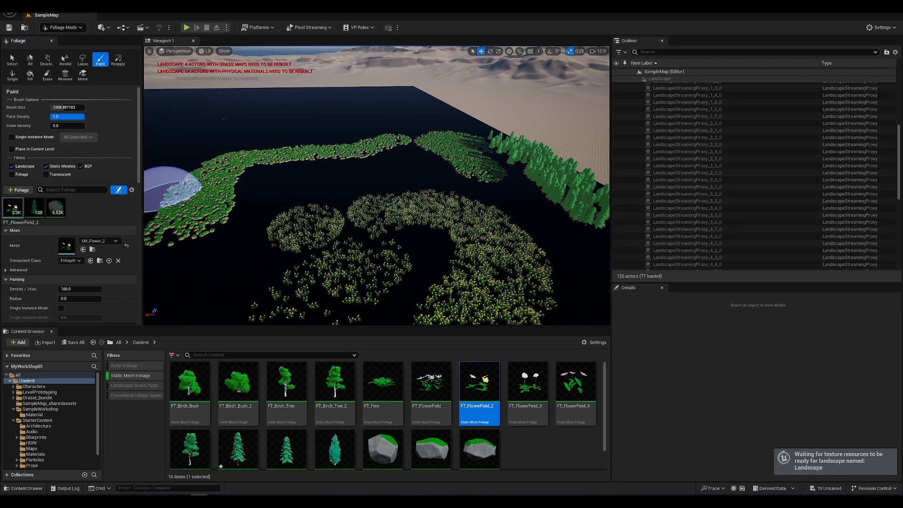
drag(248, 258, 165, 299)
mouse_move(309, 225)
right_down()
mouse_move(376, 195)
mouse_move(346, 244)
mouse_move(341, 188)
mouse_move(320, 179)
mouse_move(327, 186)
right_up()
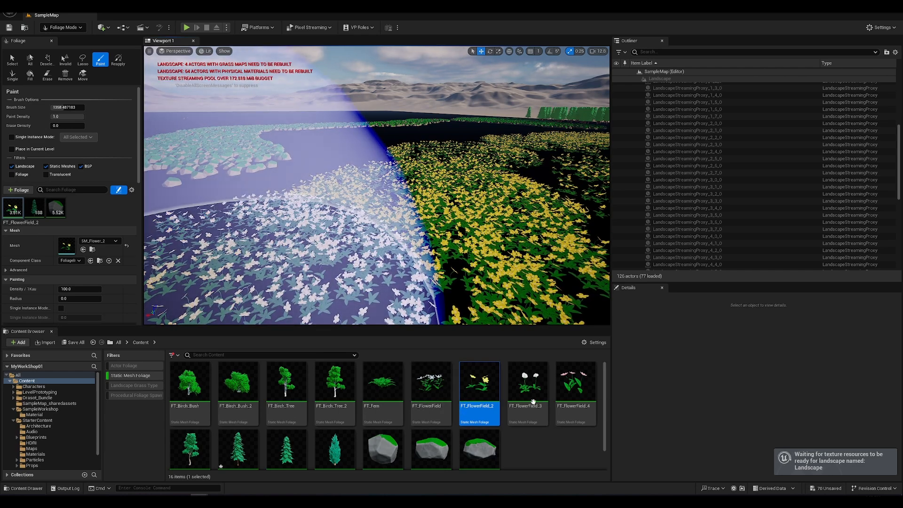
Add the FT_FlowerField_4 static mesh foliage to the foliage palette and activate it for painting.
click(578, 391)
drag(101, 226, 86, 215)
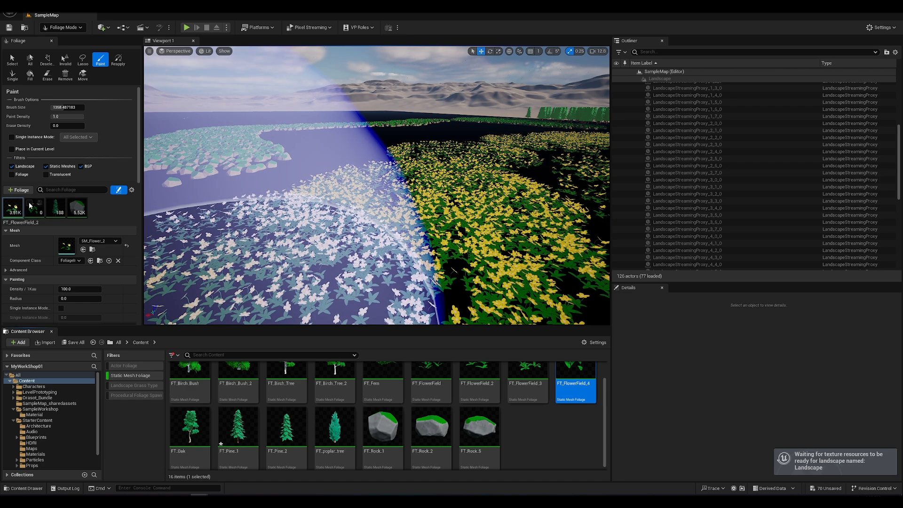
click(32, 207)
Paint a strip of pink FT_FlowerField_4 flowers between the rock band and the yellow flowers.
right_drag(413, 147, 413, 189)
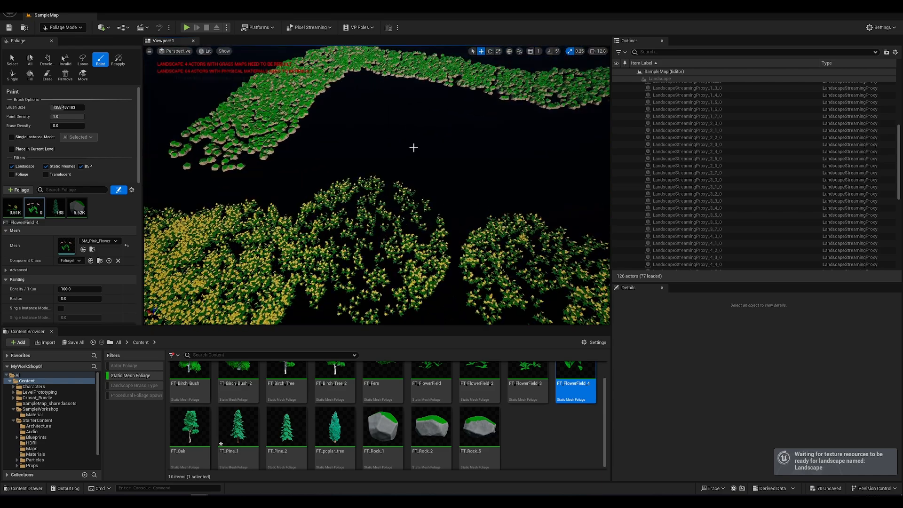
mouse_move(405, 133)
mouse_down()
mouse_move(476, 159)
mouse_move(529, 199)
mouse_move(204, 189)
mouse_move(354, 246)
mouse_up()
right_drag(353, 246, 288, 197)
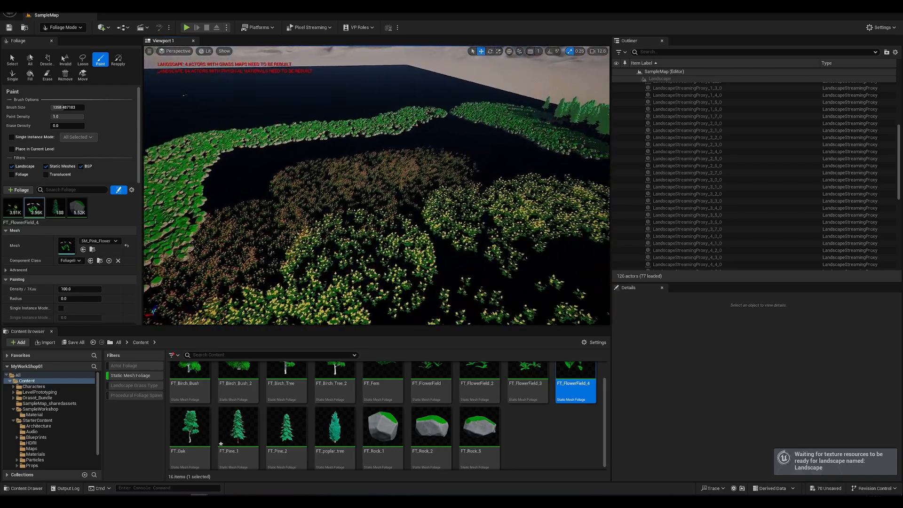
View the Blueprint templates available as feature or content packs, and close the dialog without adding any.
click(19, 342)
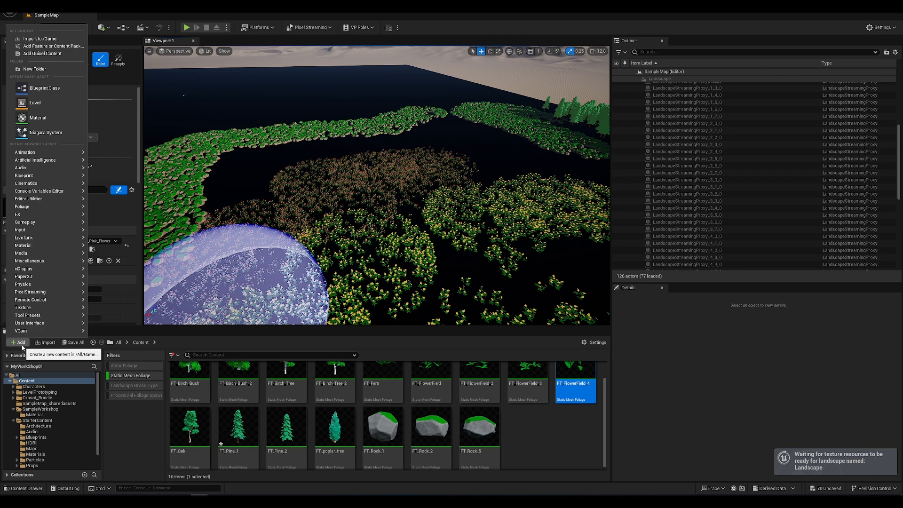
click(56, 46)
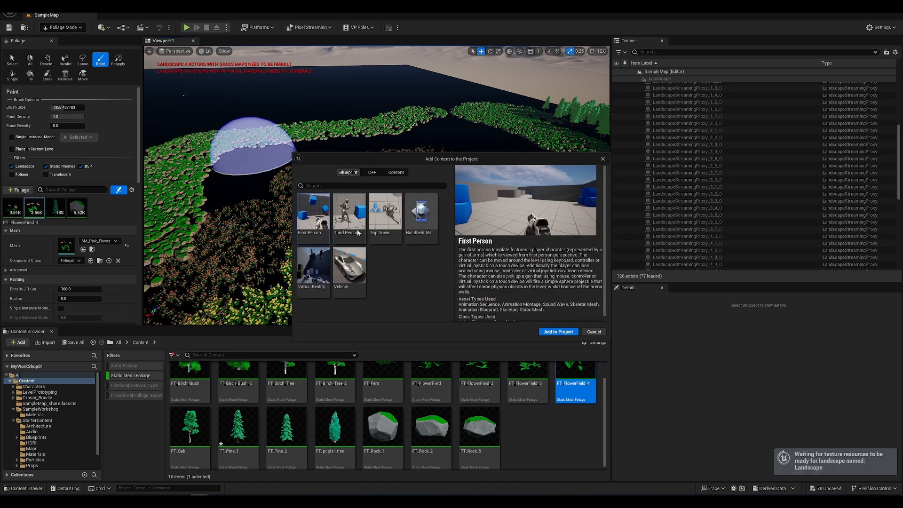
click(594, 331)
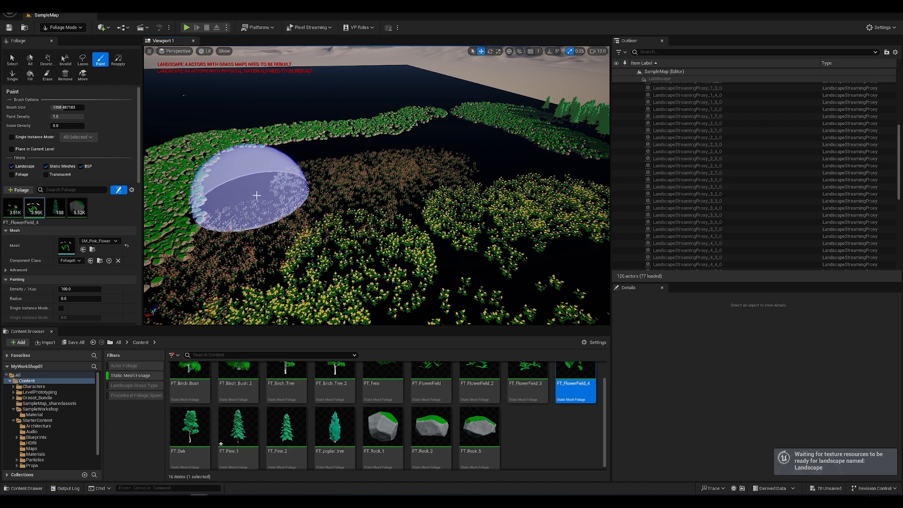
Check the Default GameMode options in the project's Maps & Modes settings, and close the settings without changing them.
click(42, 7)
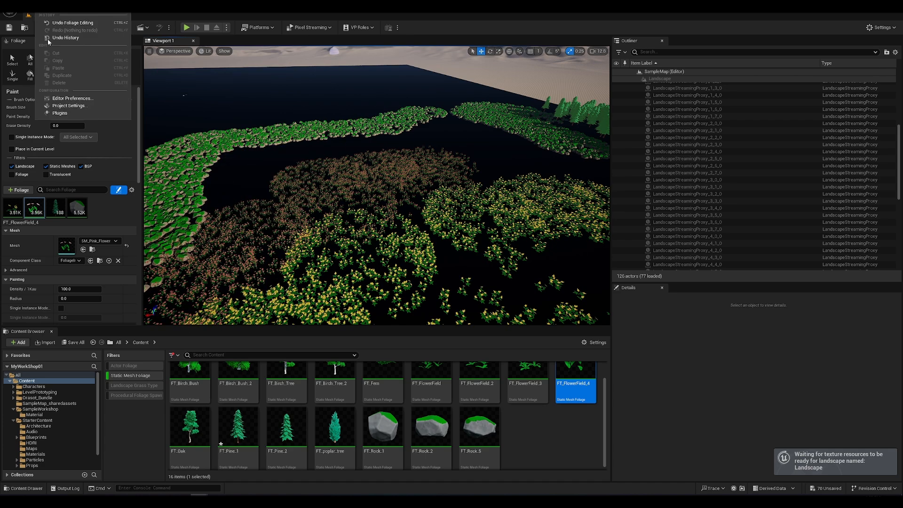
click(70, 107)
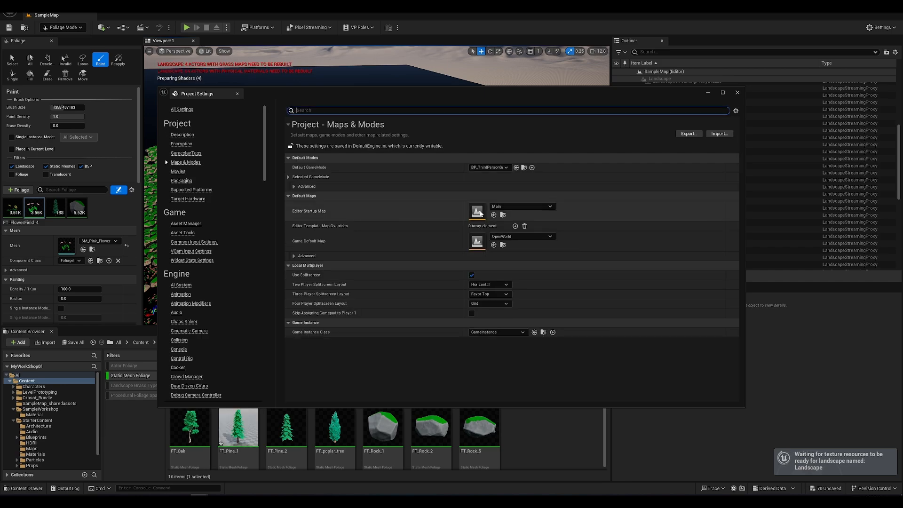
click(490, 169)
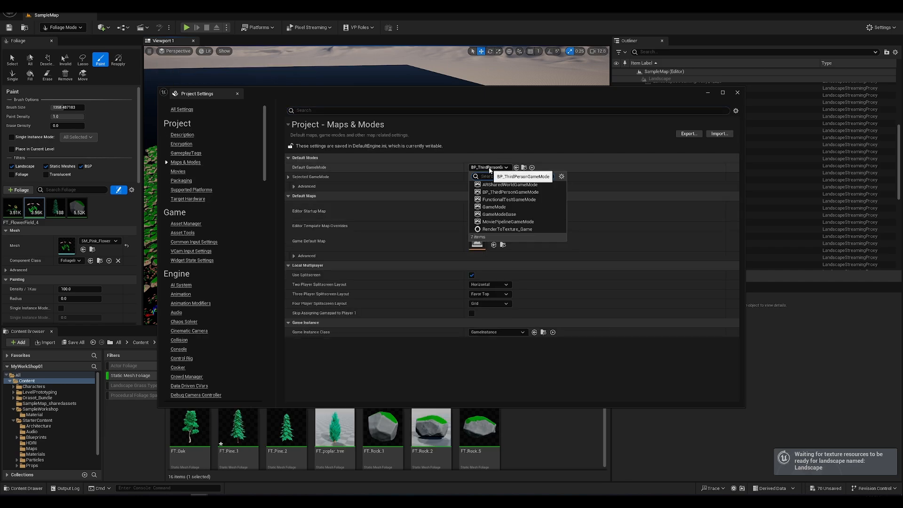
click(615, 198)
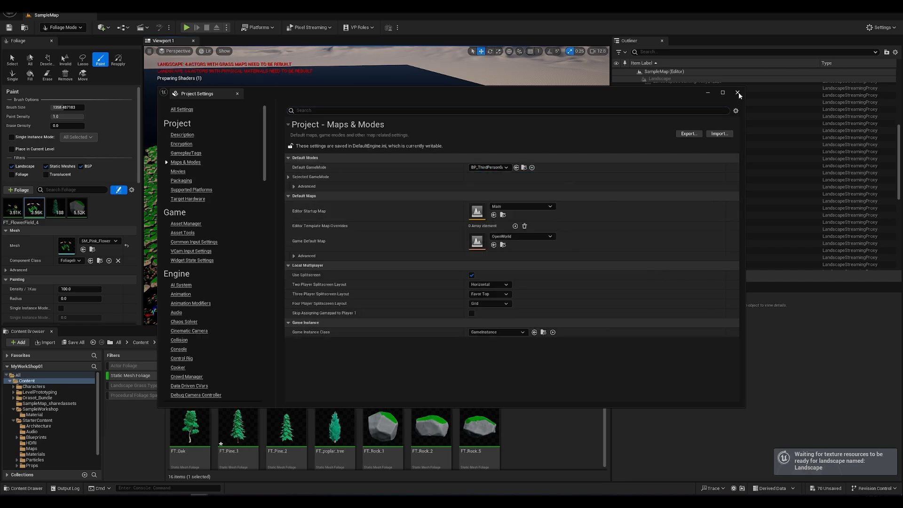
click(739, 95)
Switch the editor from Foliage Mode to Selection Mode.
key(w)
mouse_move(277, 182)
right_down()
mouse_move(278, 198)
mouse_move(262, 187)
right_up()
key(s)
key(a)
mouse_move(218, 155)
right_down()
mouse_move(259, 141)
mouse_move(247, 145)
right_up()
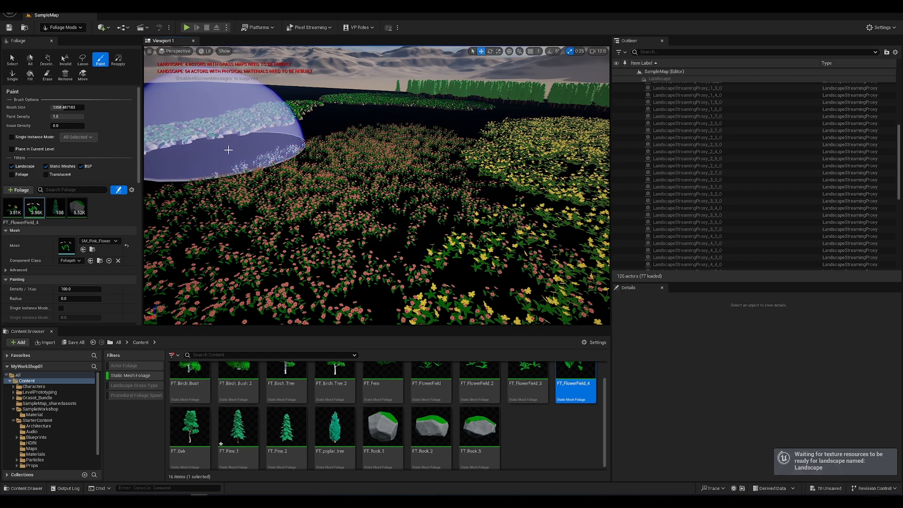
click(55, 30)
click(225, 88)
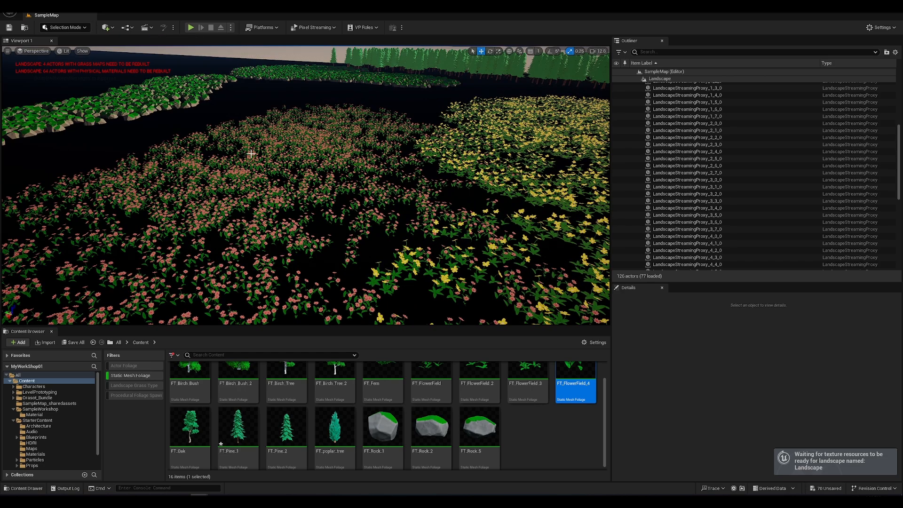
Play the level starting from the bare ground between the rock band and the pink flowers.
right_drag(252, 151, 228, 162)
key(a)
key(w)
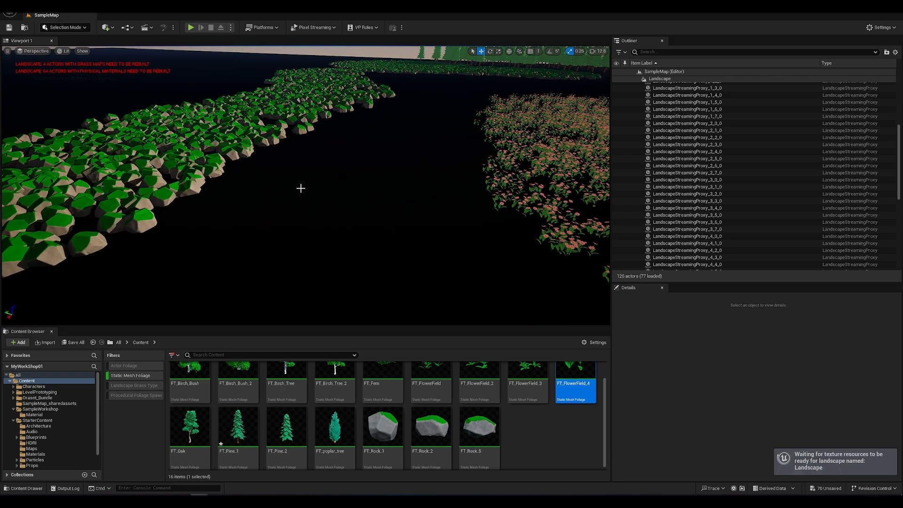
right_click(301, 188)
click(339, 403)
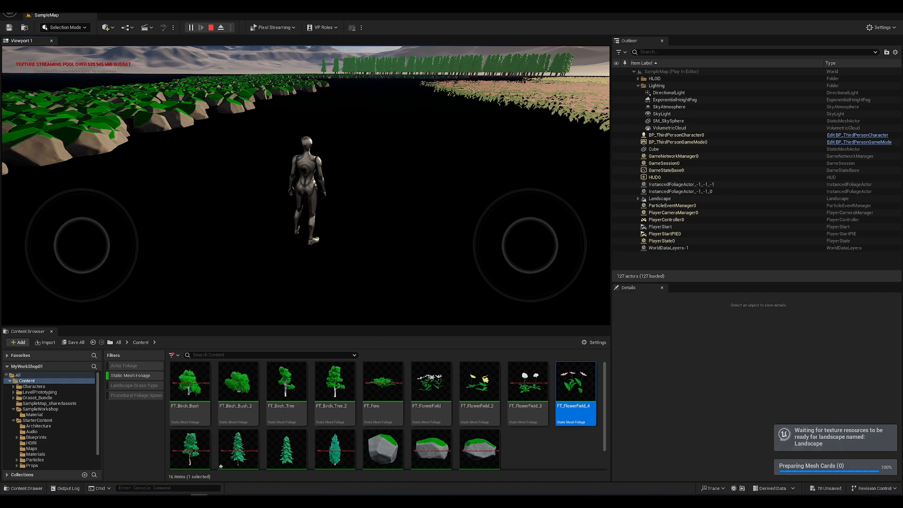
Run the character between the rock band and the flower fields to inspect the foliage, and stop the play session.
key(w)
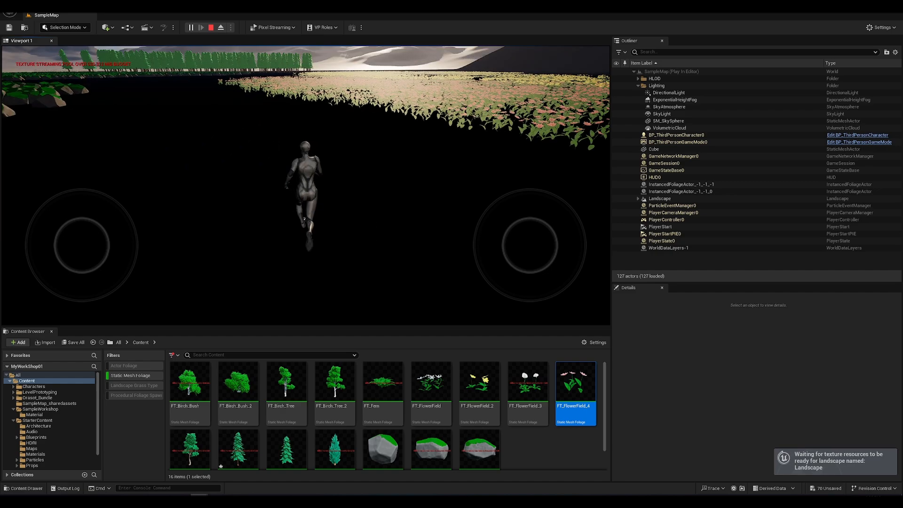
key(a)
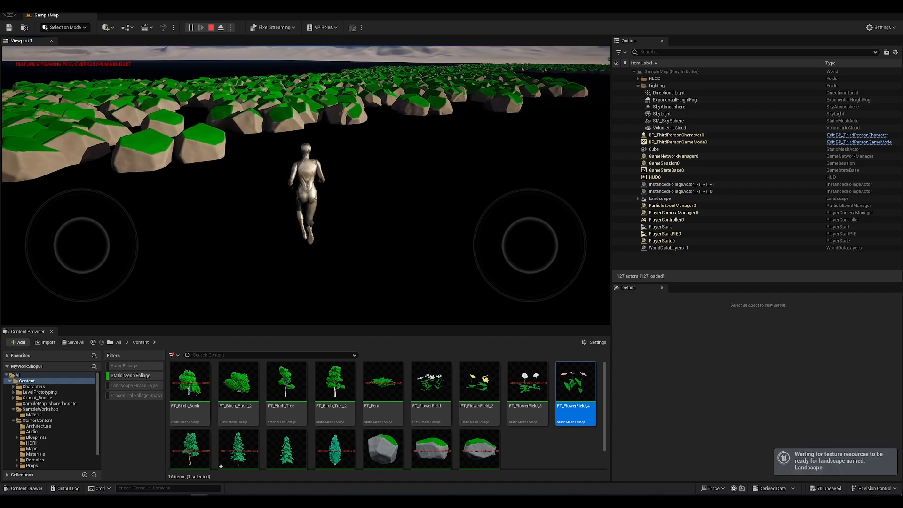
key(w)
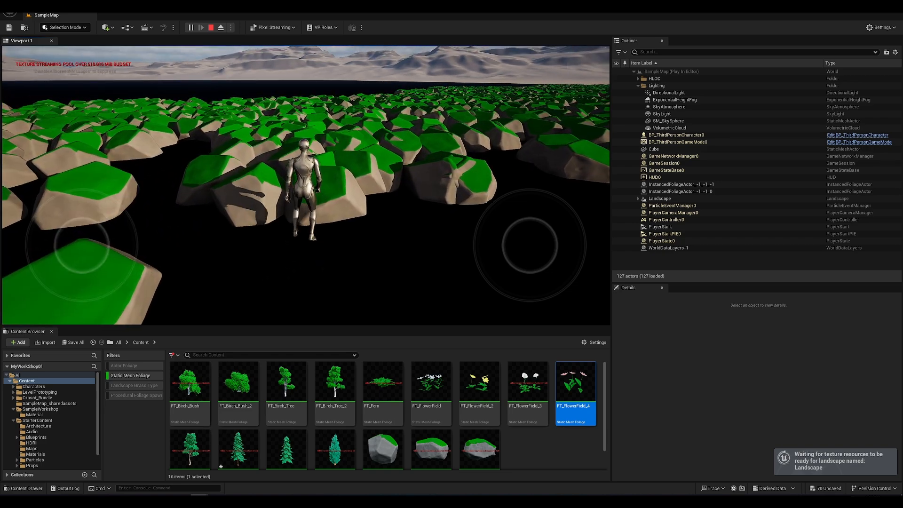
key(d)
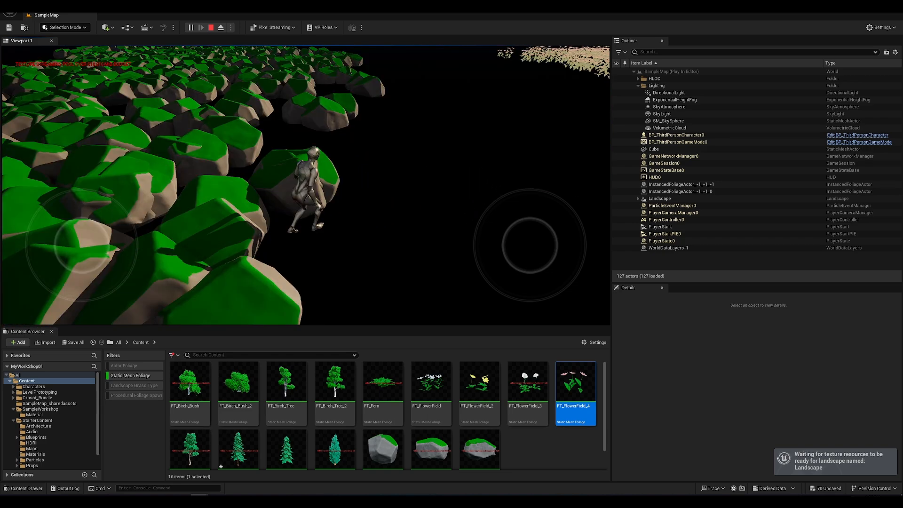
key(w)
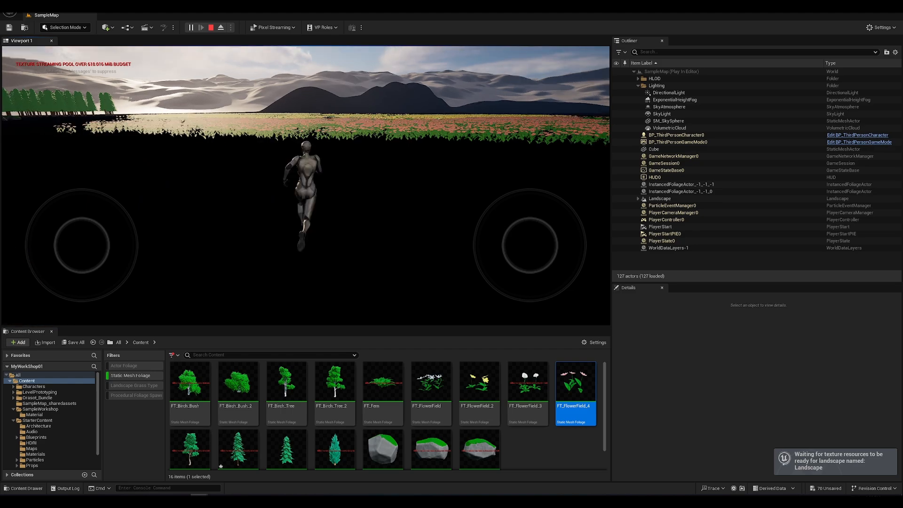
key(w)
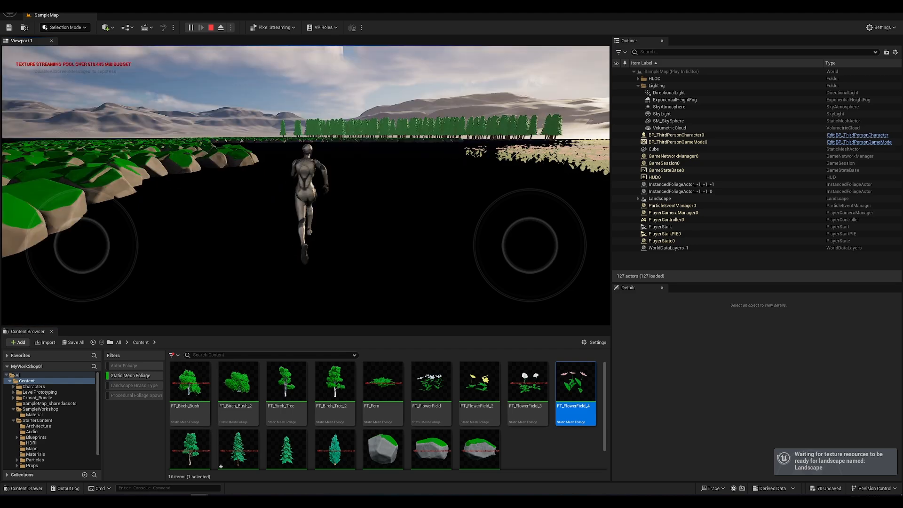
key(w)
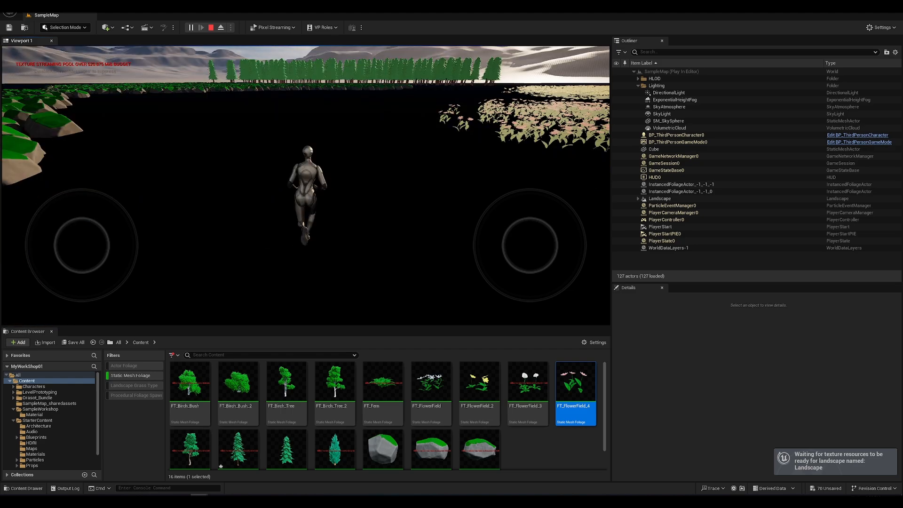
key(w)
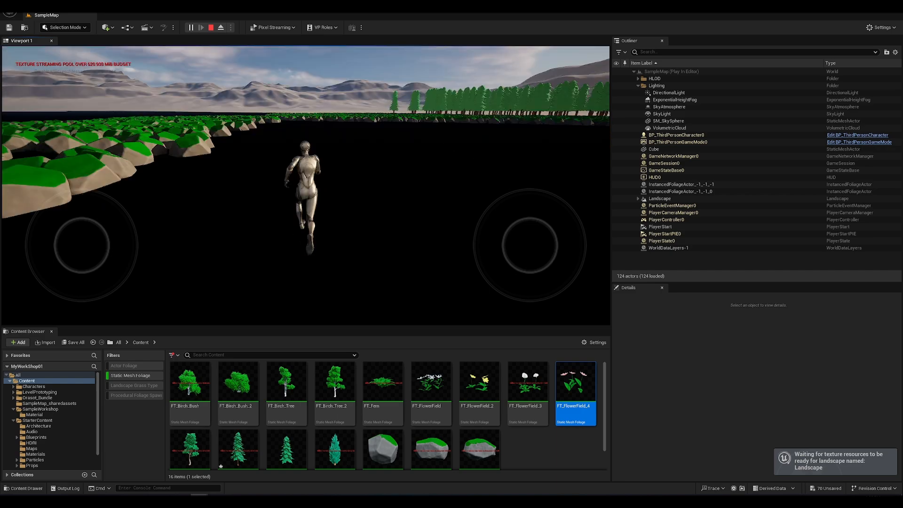
key(w)
key(Escape)
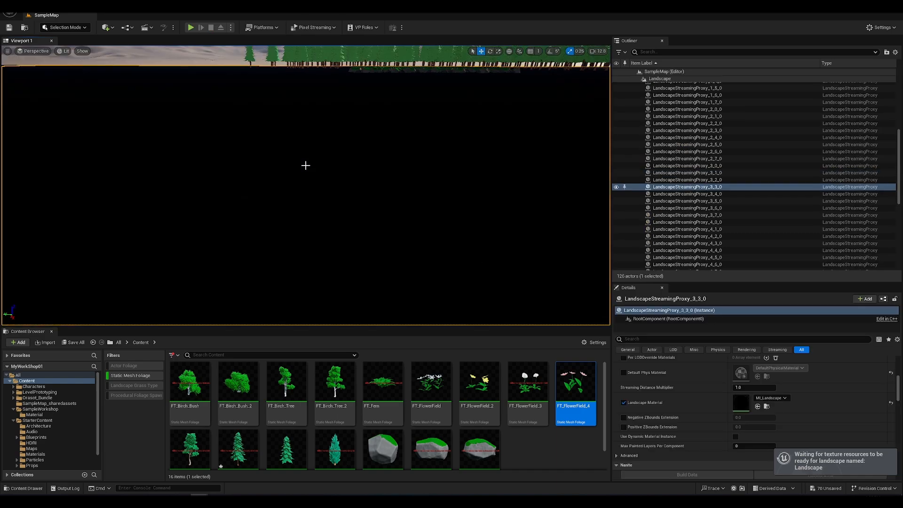
Play the level starting from the bare landscape in front of the pine trees.
key(a)
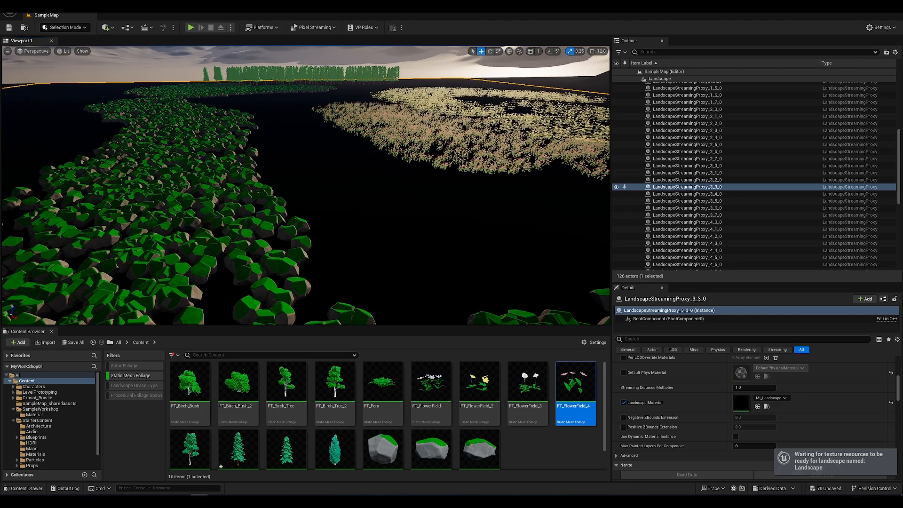
click(308, 73)
right_drag(286, 122, 286, 113)
key(e)
key(w)
key(s)
key(w)
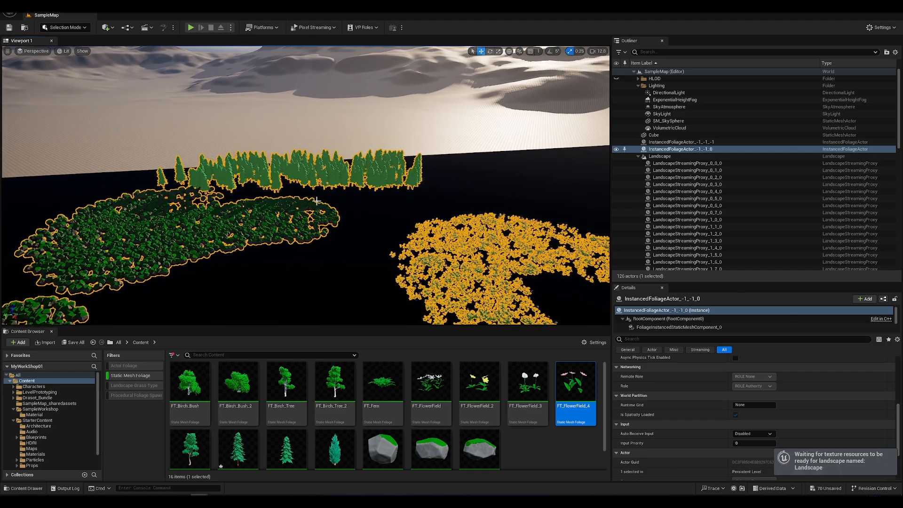
right_drag(303, 169, 316, 172)
scroll(308, 169, up, 8)
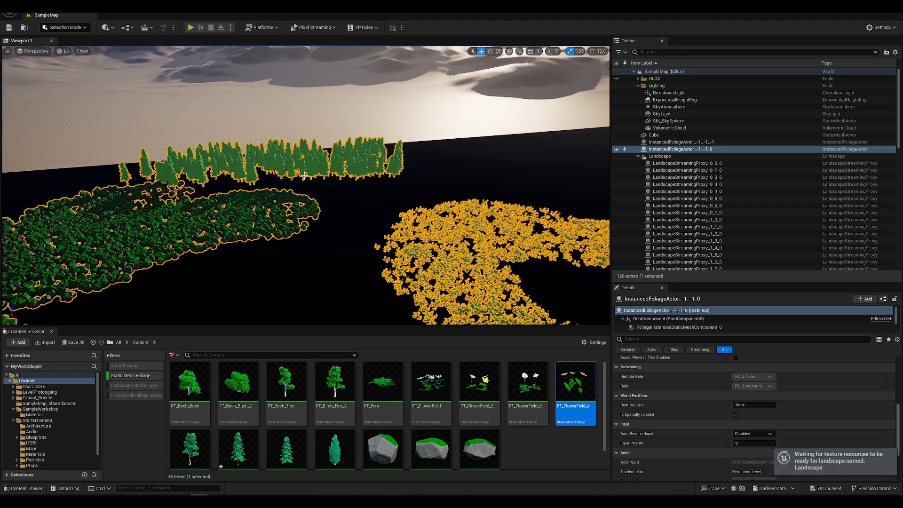
scroll(301, 179, up, 2)
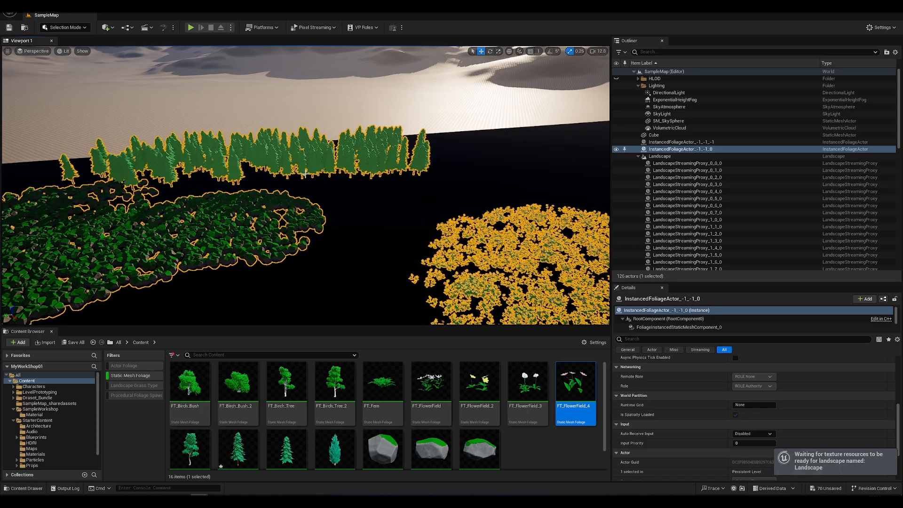
scroll(295, 171, down, 5)
scroll(286, 162, up, 4)
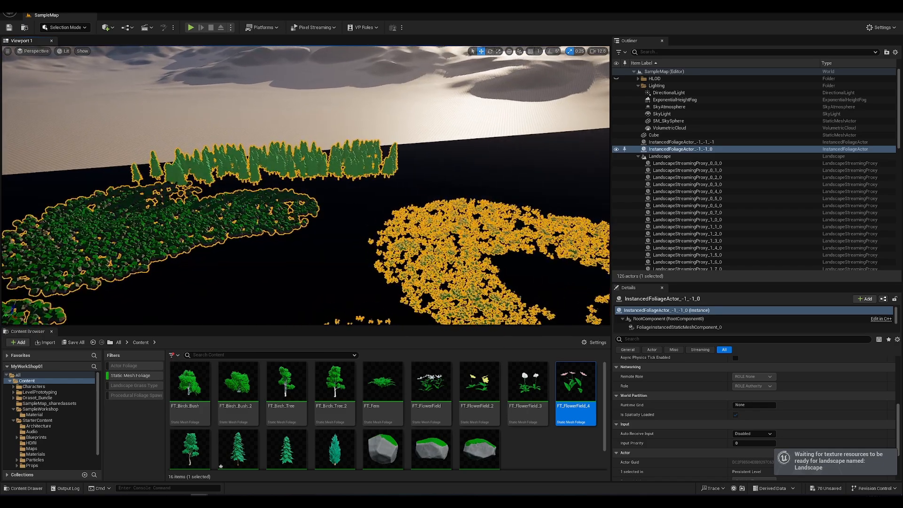
click(286, 166)
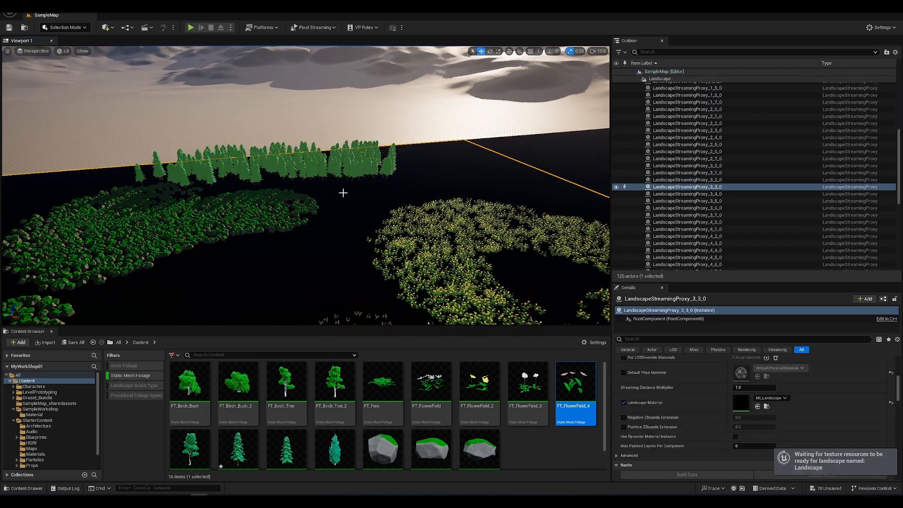
right_click(343, 193)
click(371, 405)
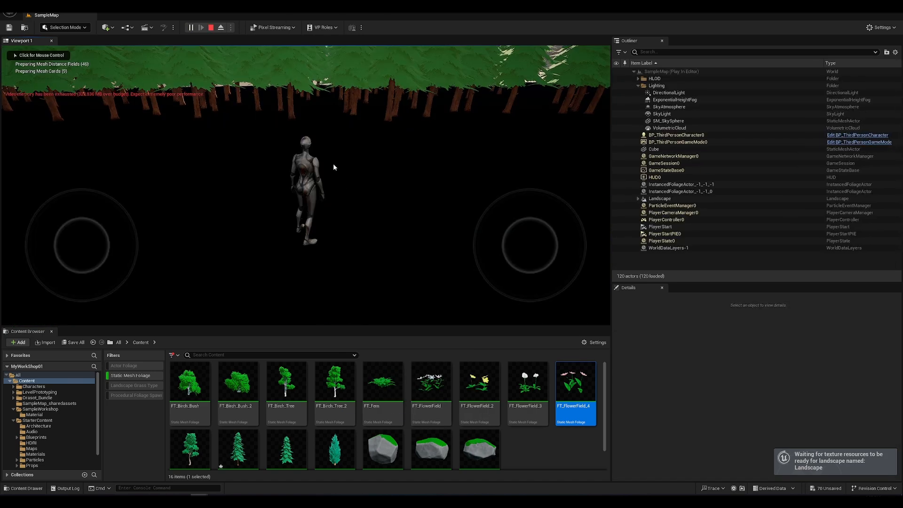
Run the character through the pines and across to the yellow flower field, and end the play-test.
key(w)
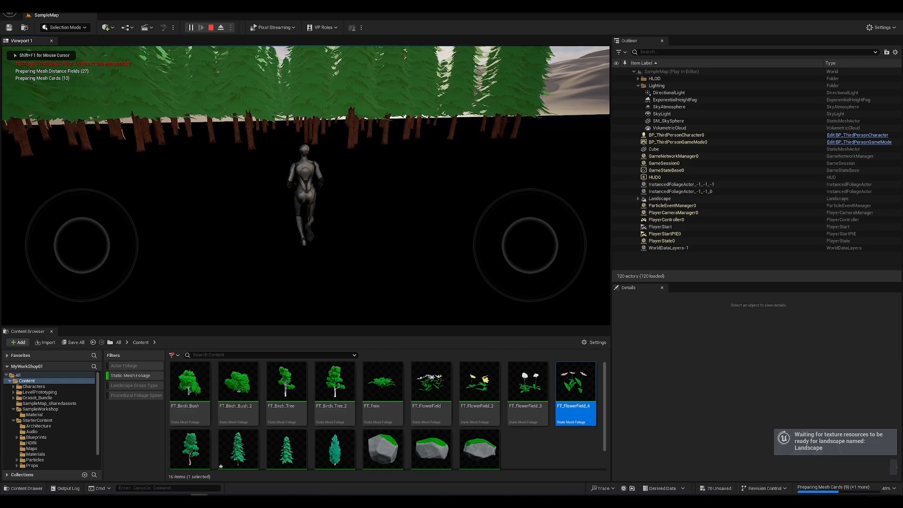
key(w)
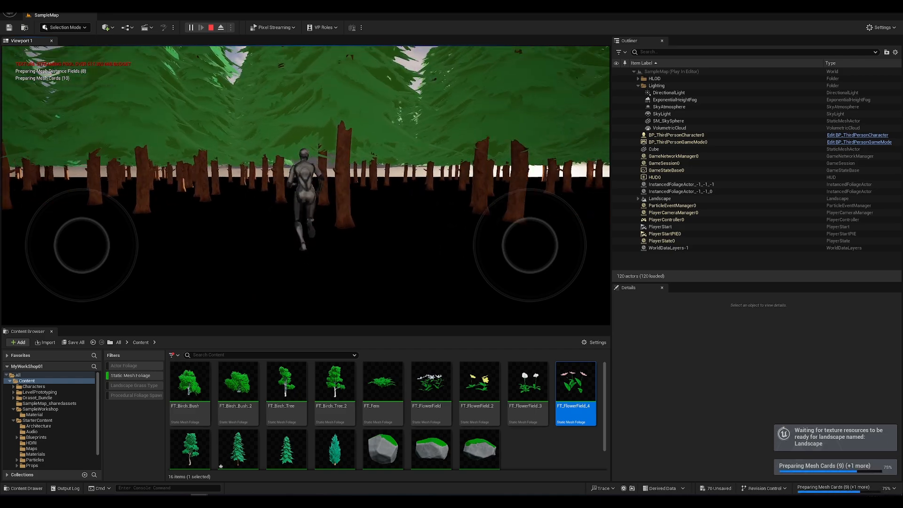
key(w)
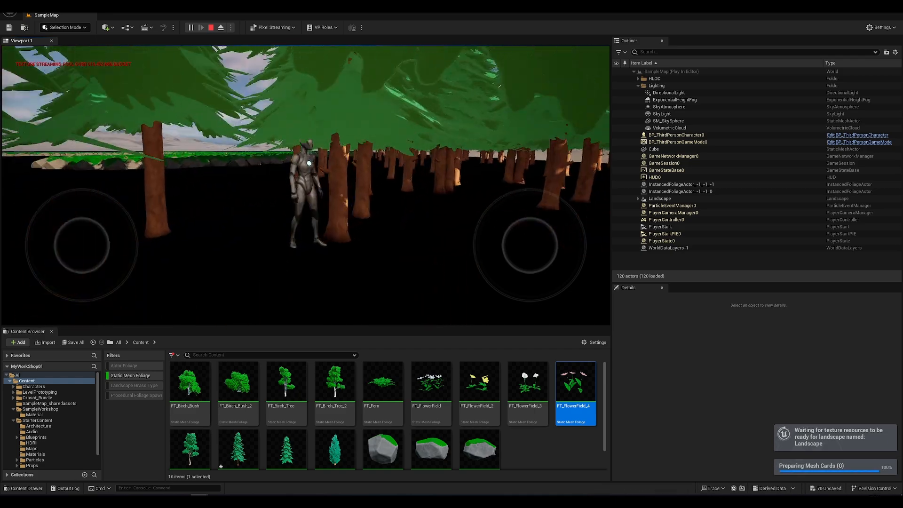
key(w)
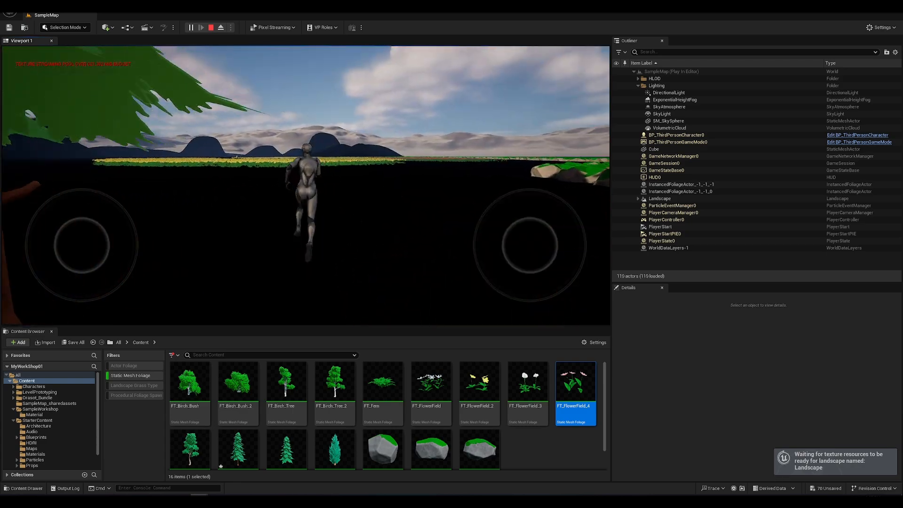
key(w)
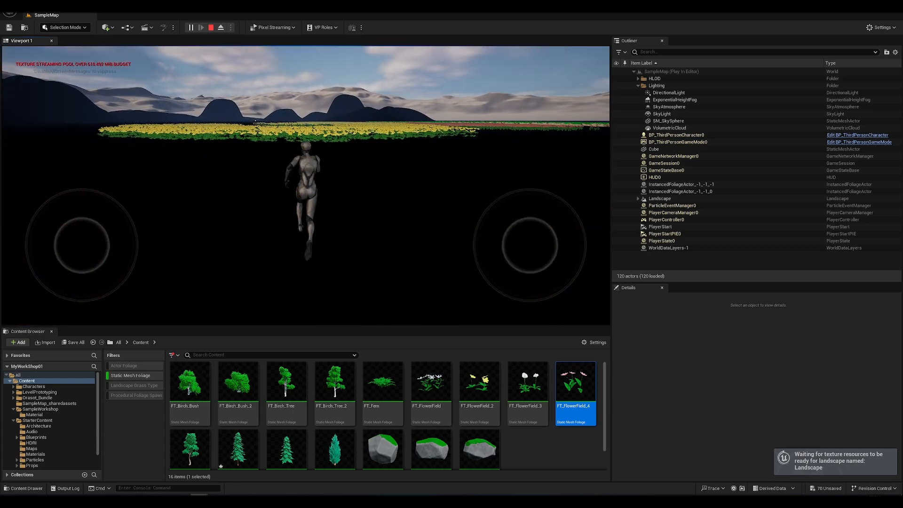
key(w)
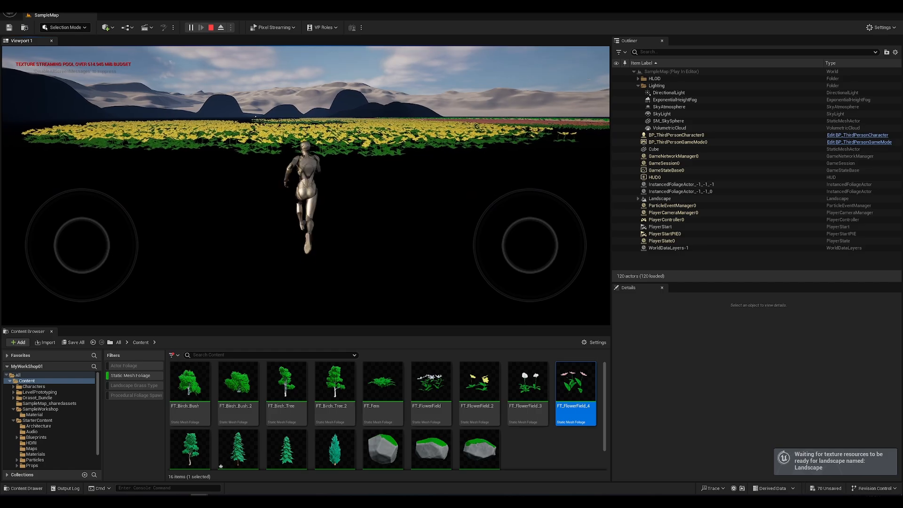
key(w)
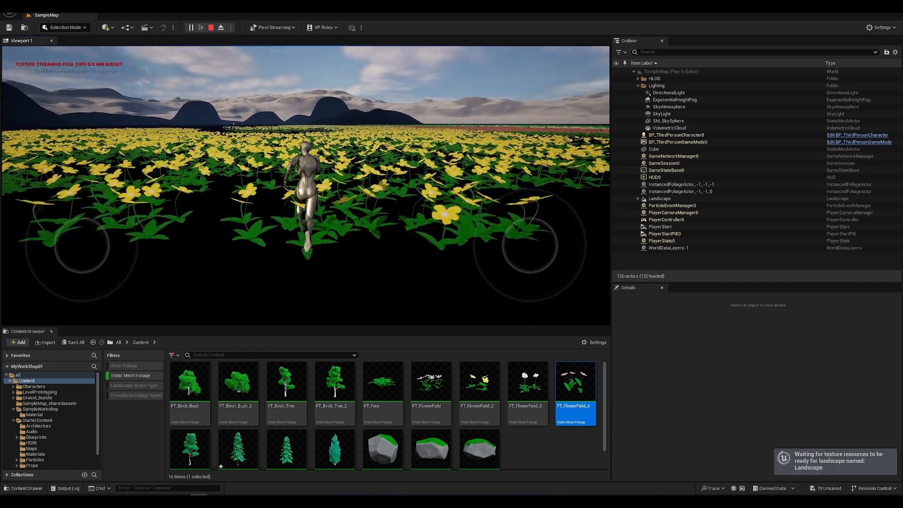
key(w)
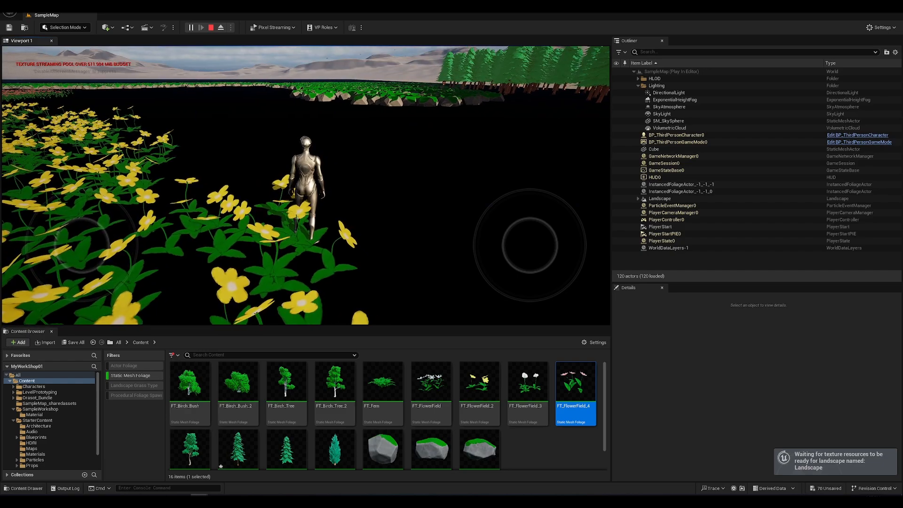
key(Escape)
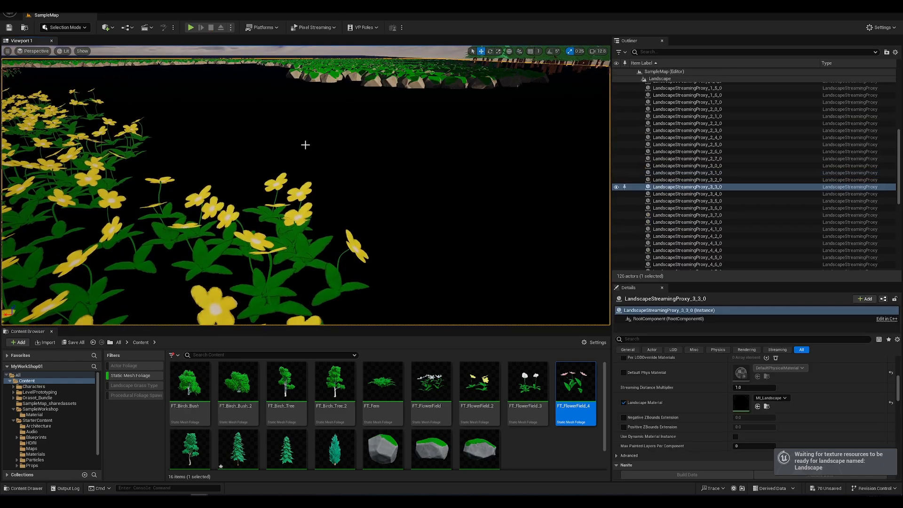
key(f)
alt+drag(306, 186, 239, 150)
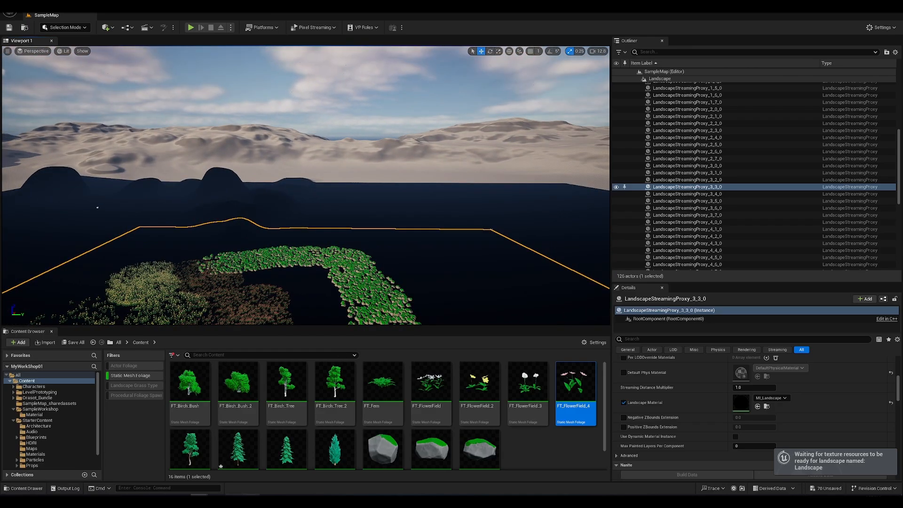
mouse_move(251, 500)
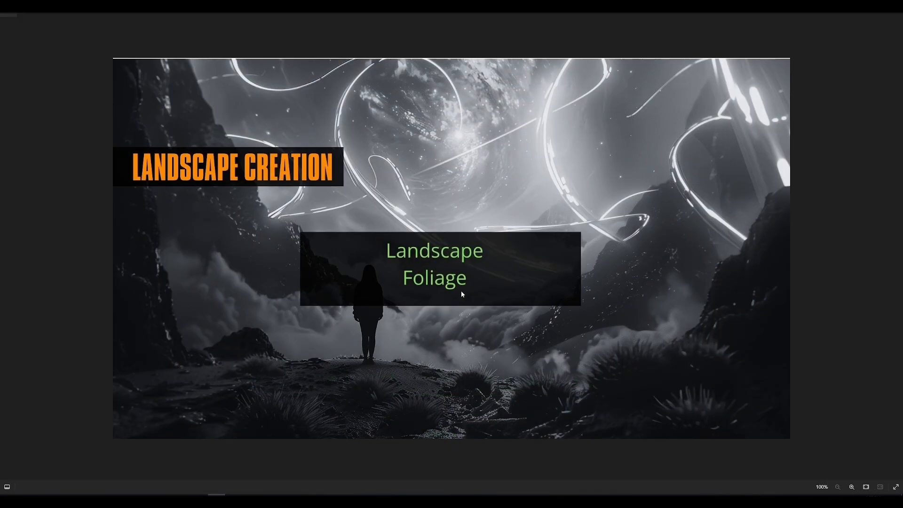
key(Right)
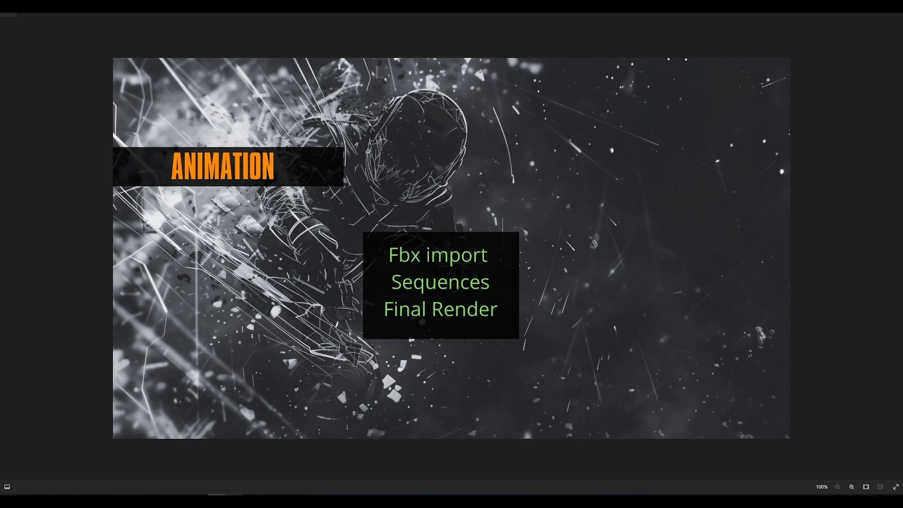
mouse_move(226, 495)
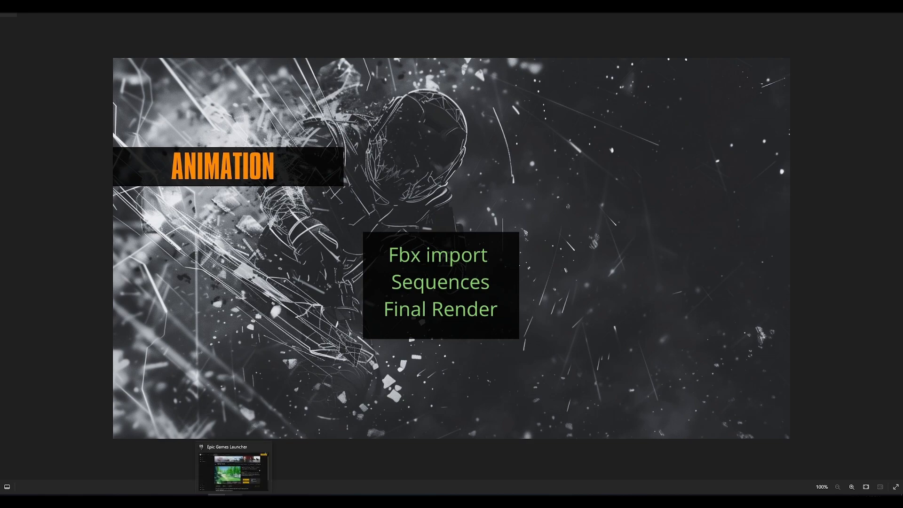
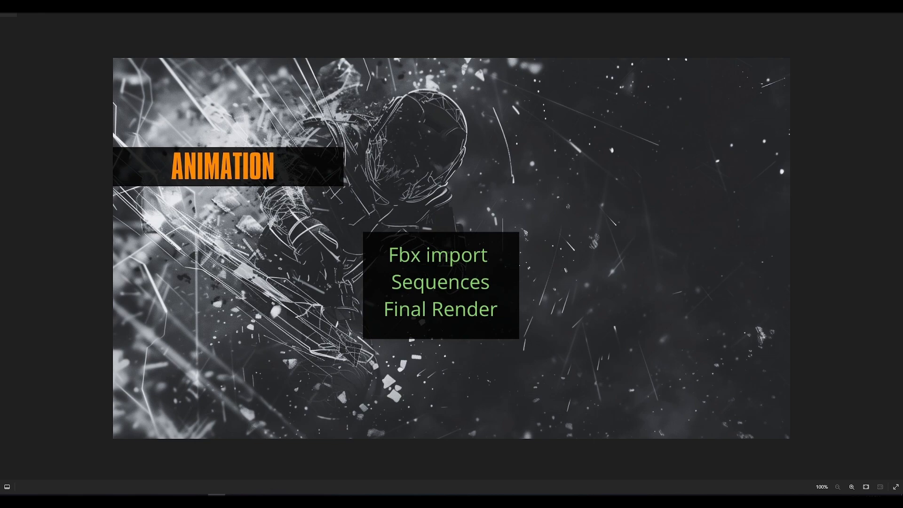
click(874, 5)
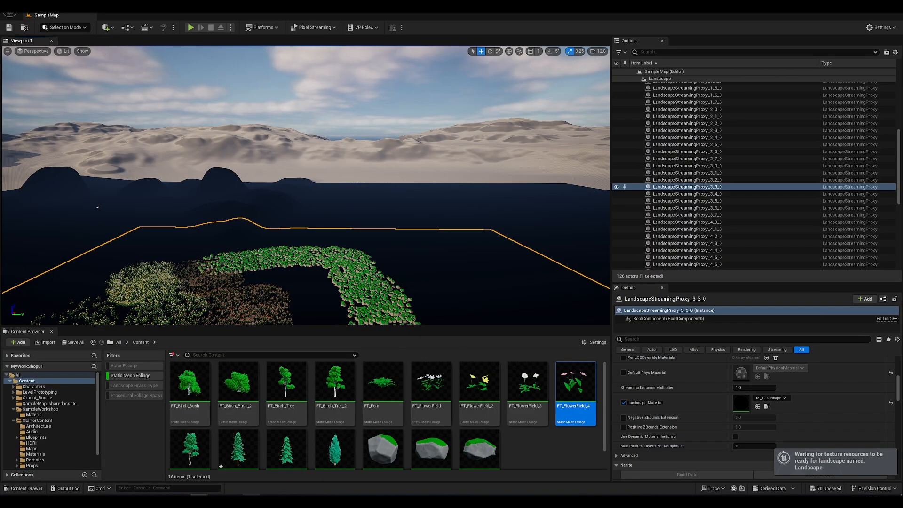
Switch to Mixamo in the browser, browse the character library, and load the Leonard character in place of Y Bot.
click(250, 500)
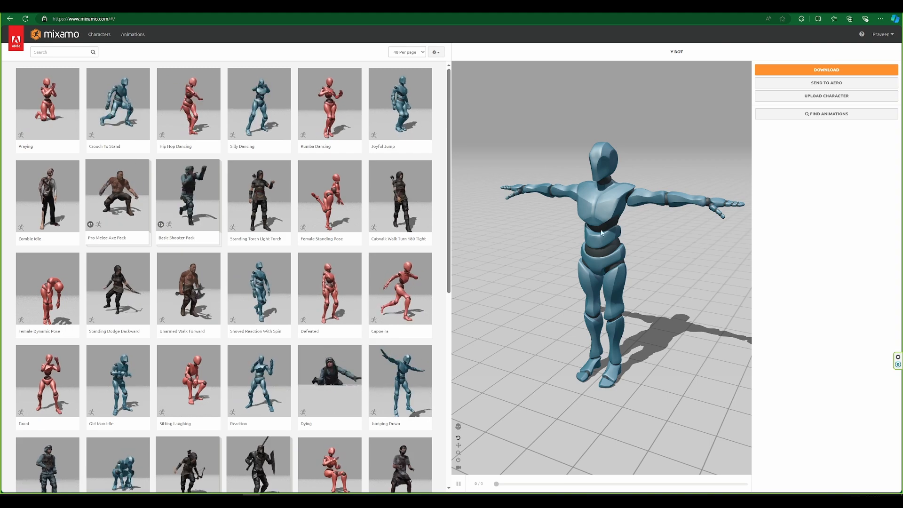
click(104, 36)
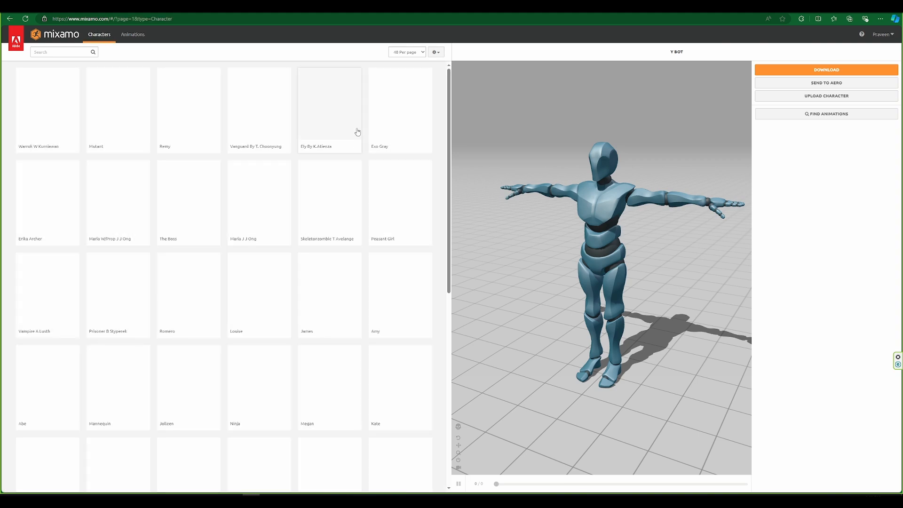
scroll(401, 229, down, 2)
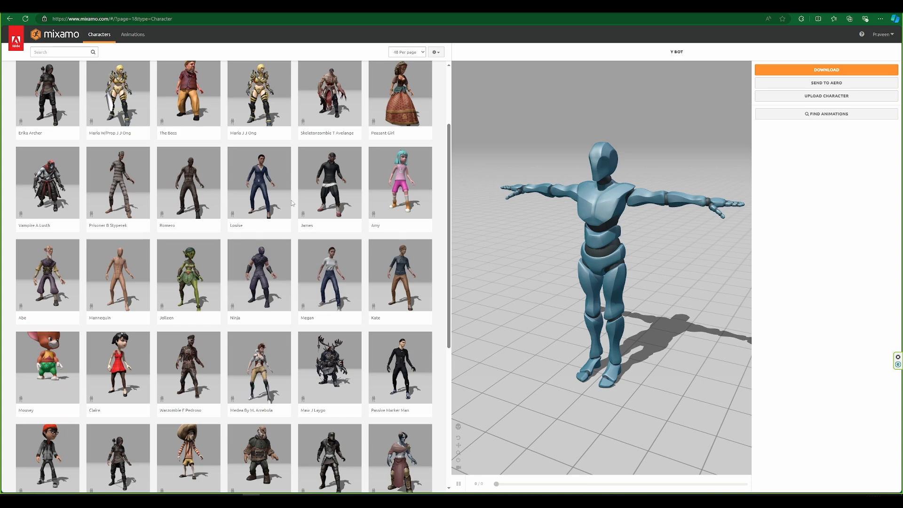
scroll(320, 249, down, 3)
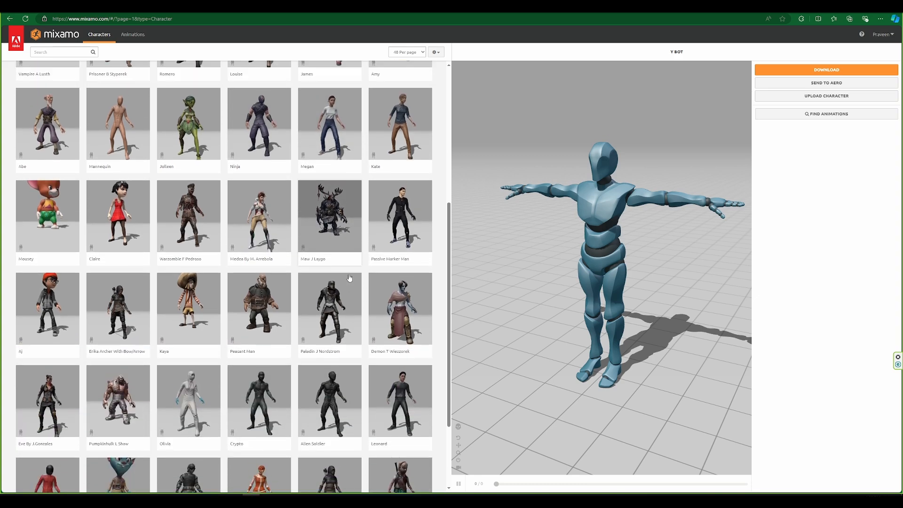
scroll(350, 278, down, 3)
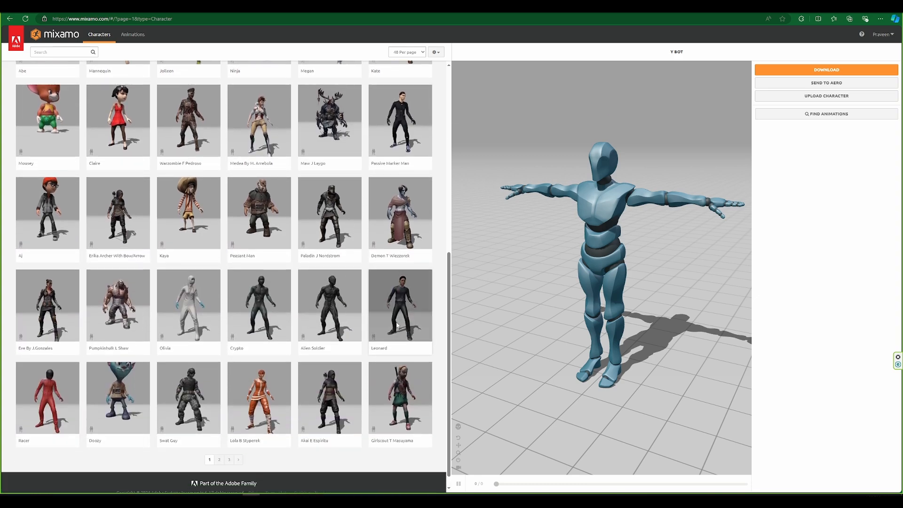
click(396, 323)
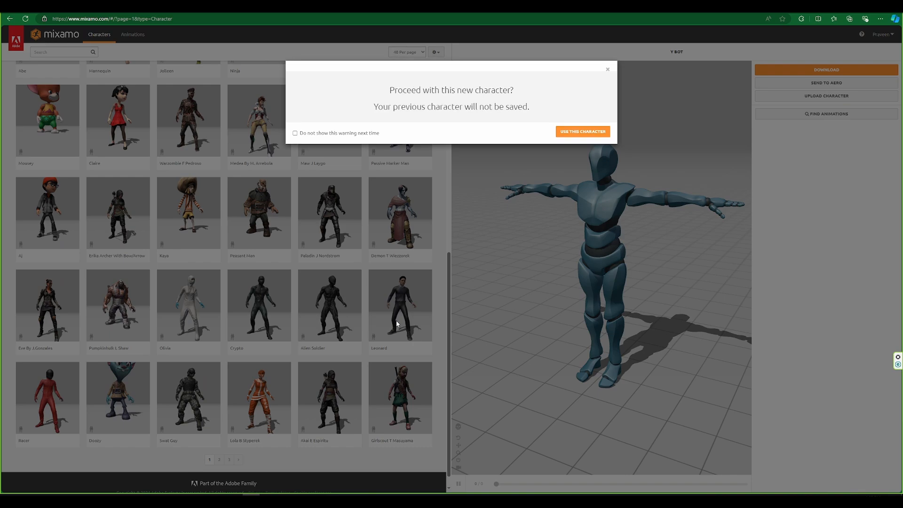
click(588, 132)
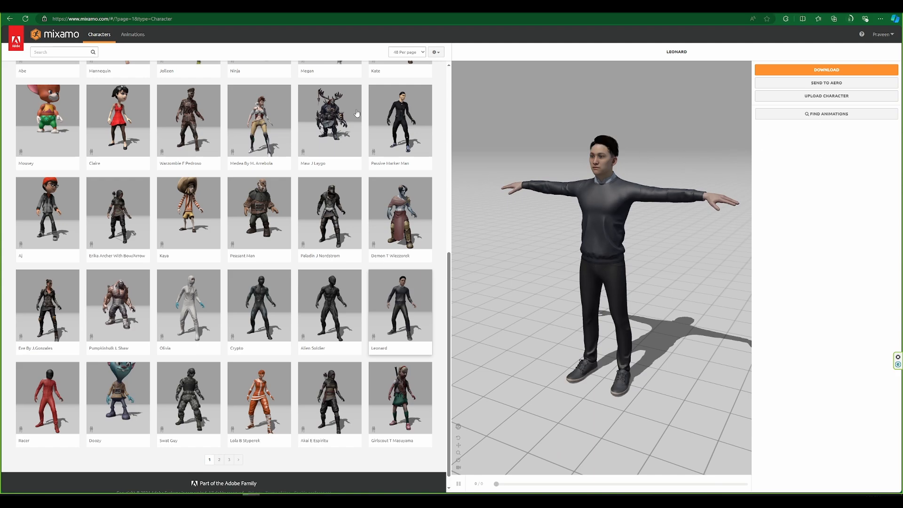
Search the animation library for "box" and apply the second Boxing animation in the first row to Leonard.
click(138, 37)
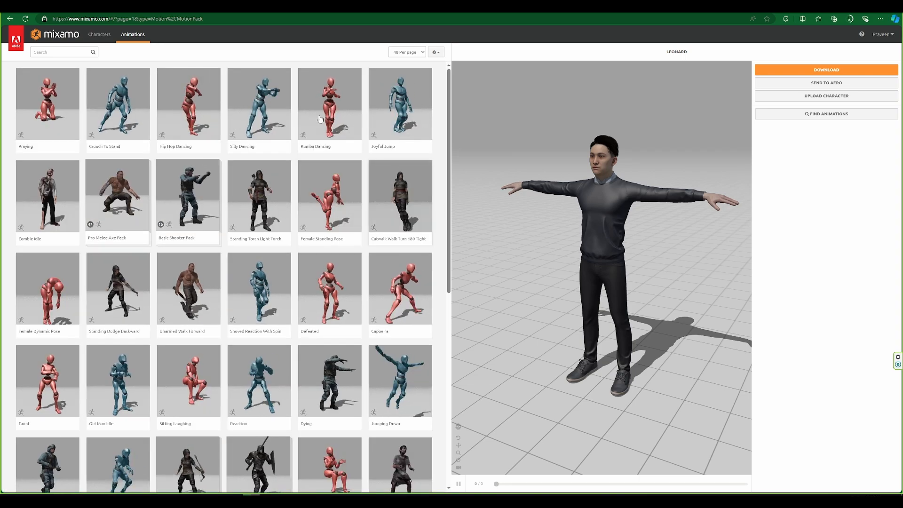
click(68, 52)
text(box)
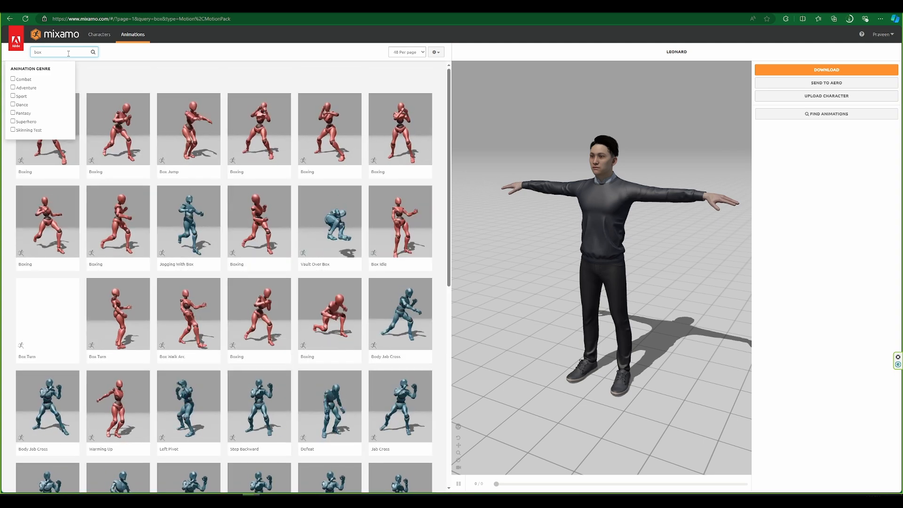
click(124, 134)
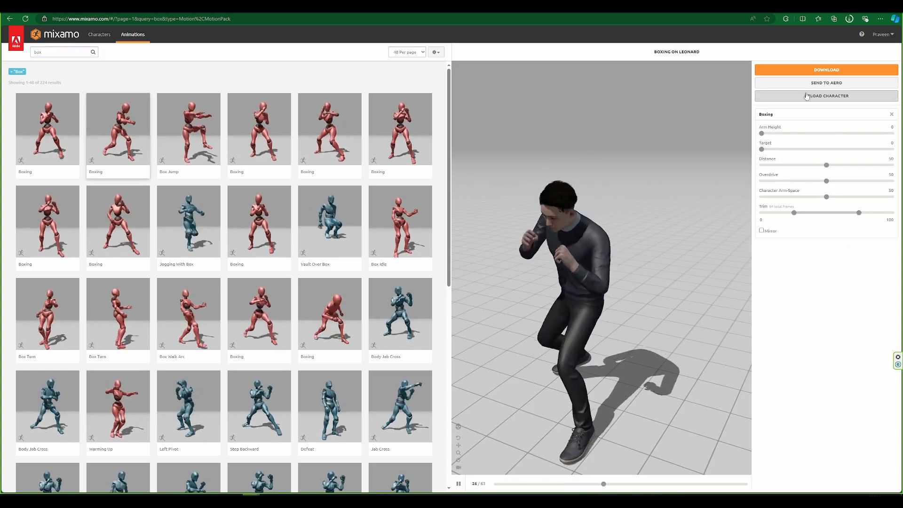
Open the download settings for Leonard's boxing animation and set the skin option to Without Skin.
click(819, 71)
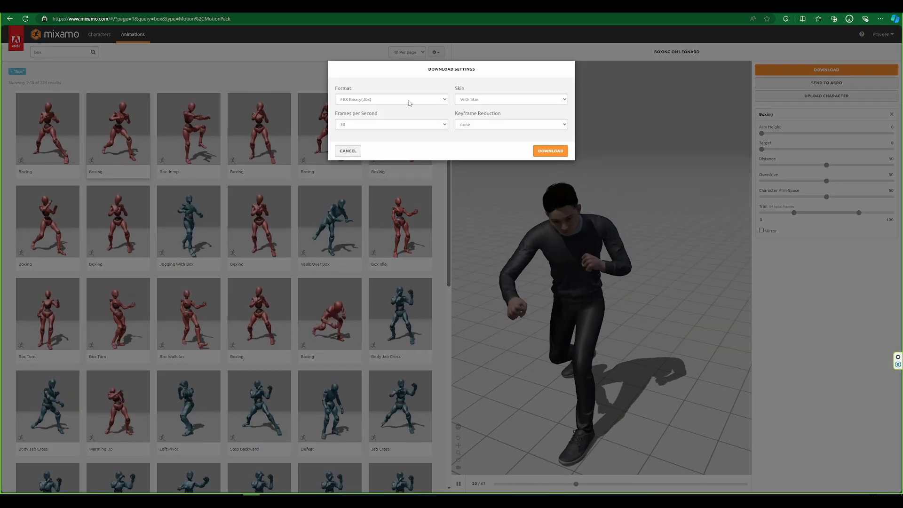
click(478, 100)
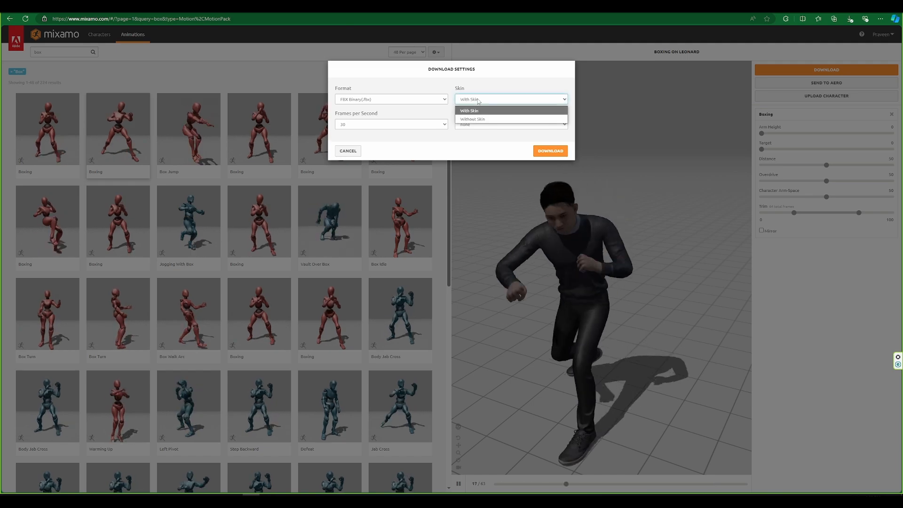
click(482, 119)
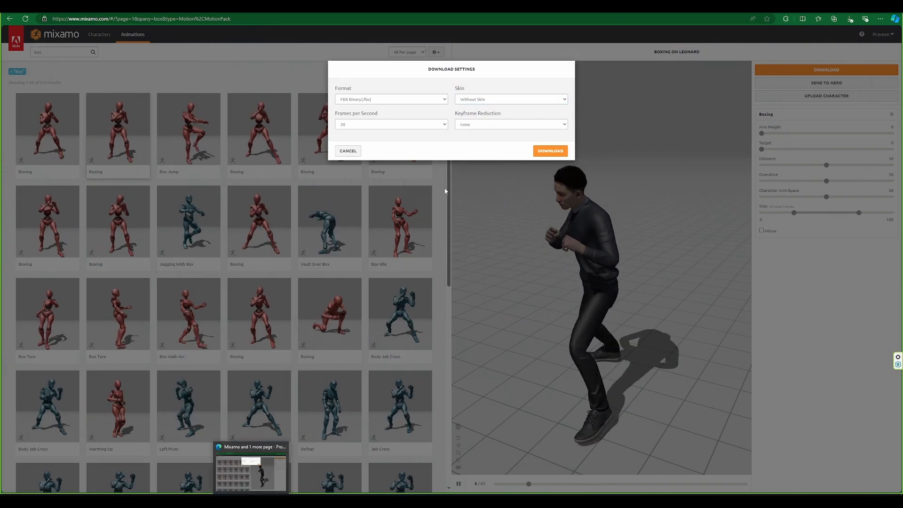
Download the Boxing animation as FBX Binary without skin at 24 frames per second.
click(372, 124)
click(367, 136)
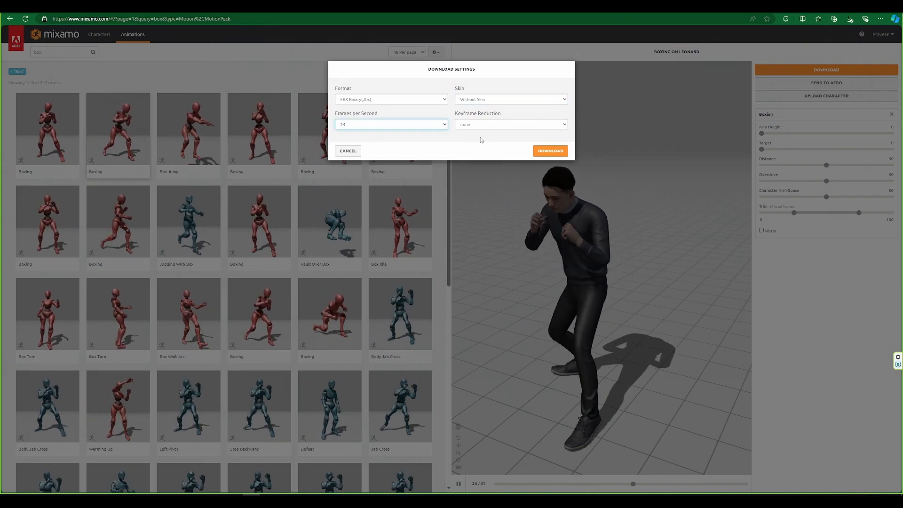
click(550, 151)
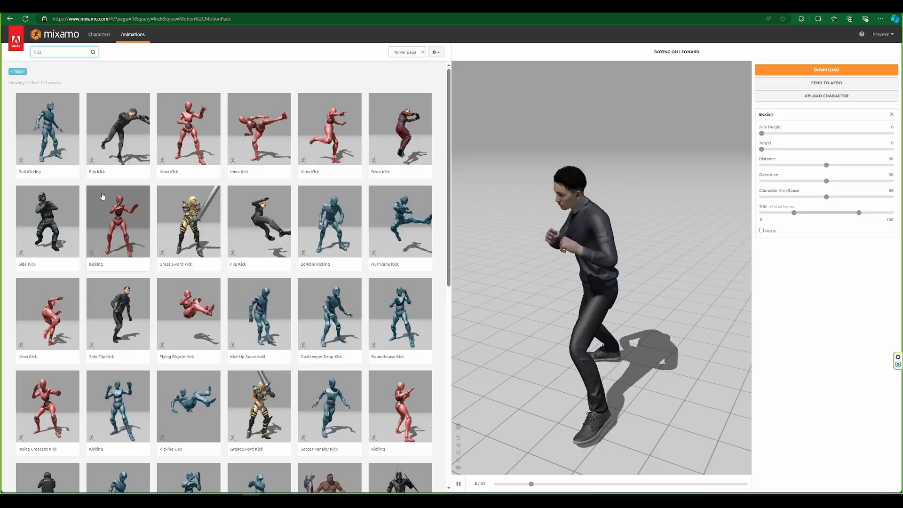
Download the Drop Kick animation as FBX Binary without skin at 24 frames per second.
click(387, 160)
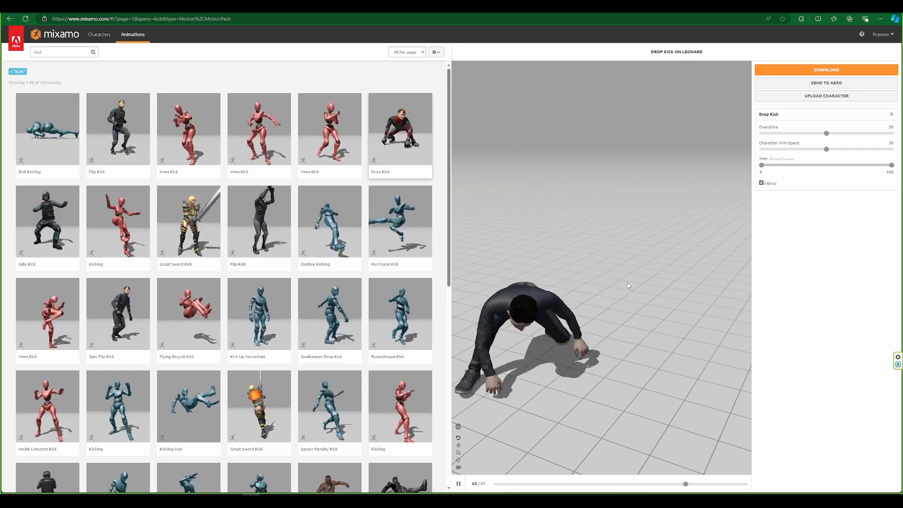
click(802, 70)
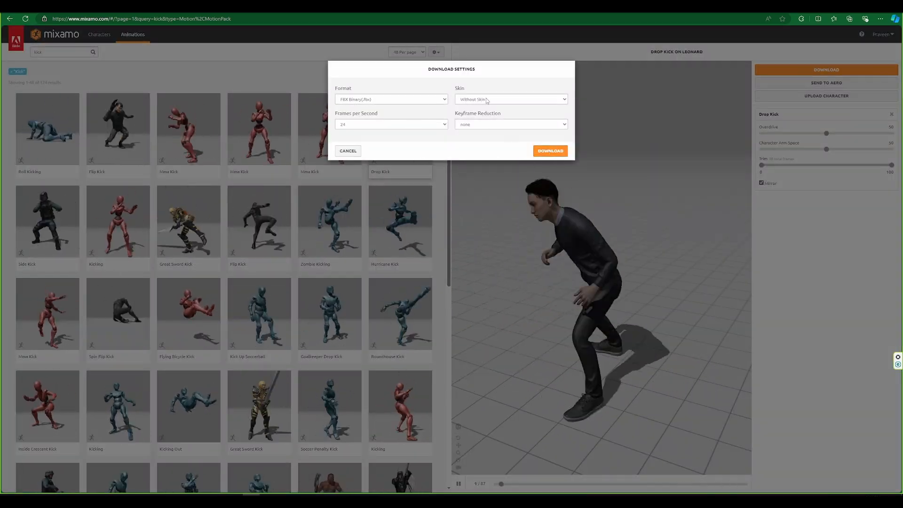
click(550, 152)
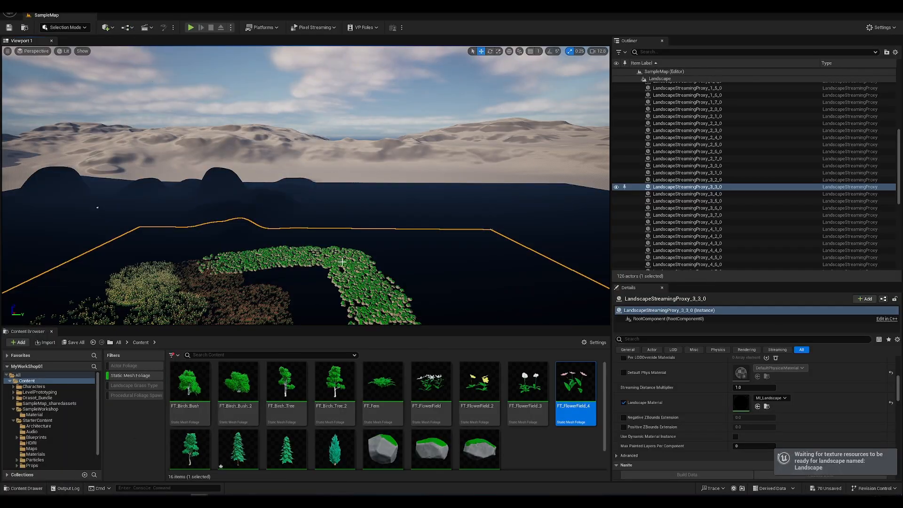
Reset the content filters in Unreal Editor and open the SampleWorkshop folder.
click(174, 356)
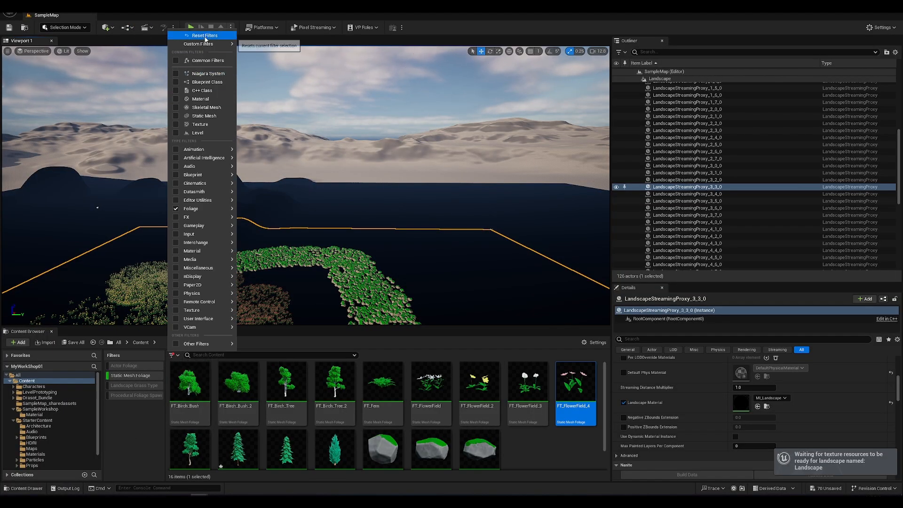
click(205, 35)
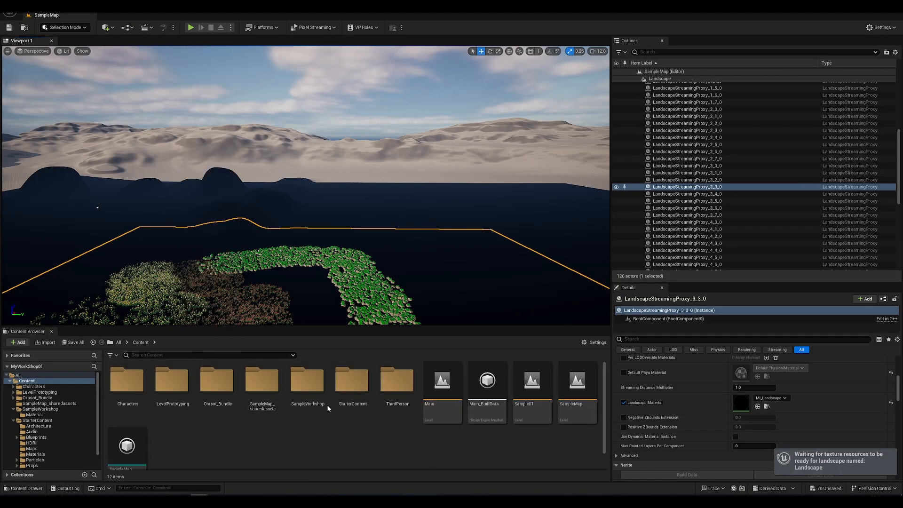
double_click(314, 395)
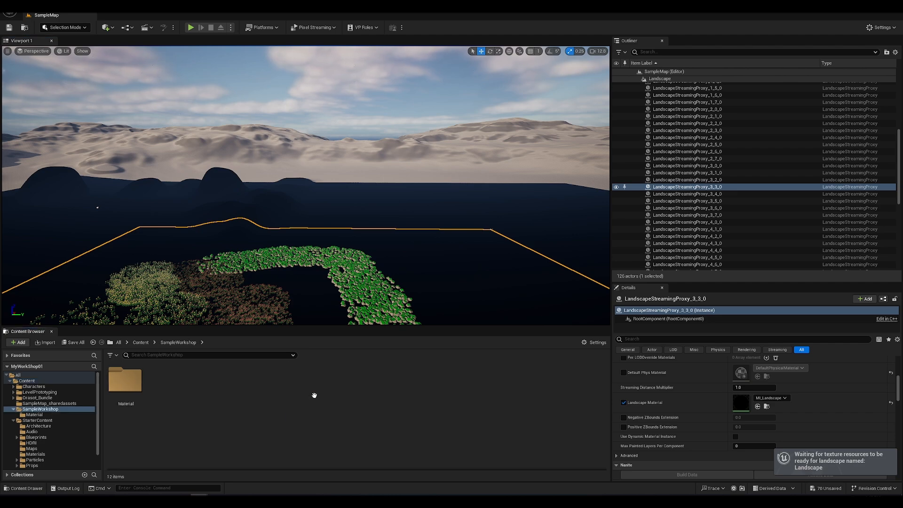
Create a folder named Animation inside SampleWorkshop and open it.
right_click(159, 409)
click(186, 142)
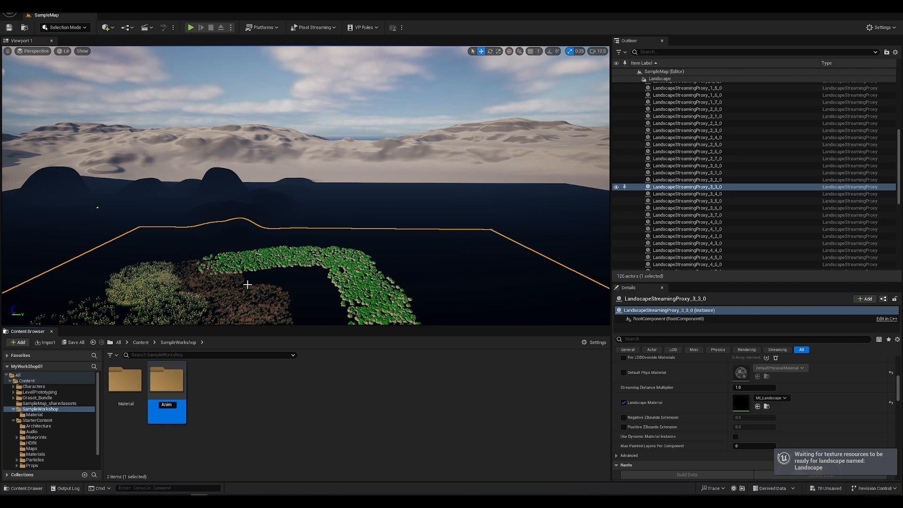
key(Return)
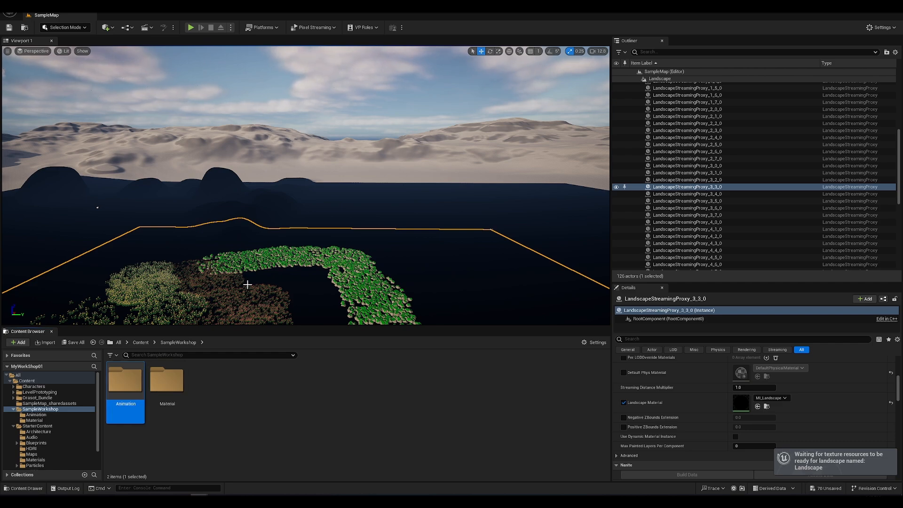
key(Return)
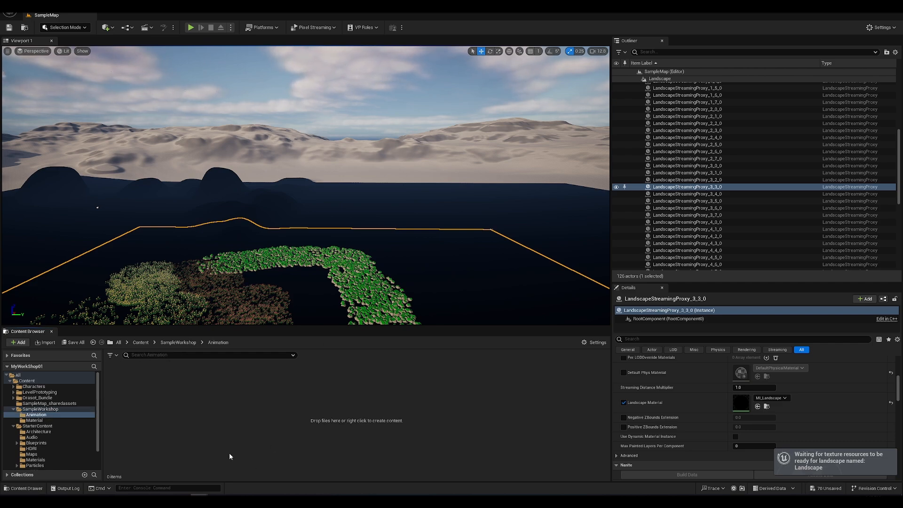
Open the Workshop folder on the Desktop in File Explorer and rename Ch31_nonPBR.fbx to Tpose.fbx.
mouse_move(164, 502)
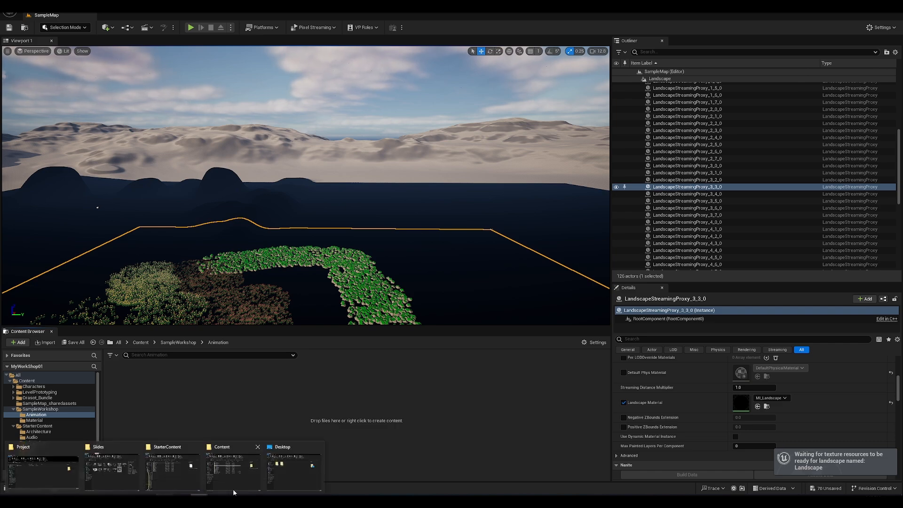
click(296, 463)
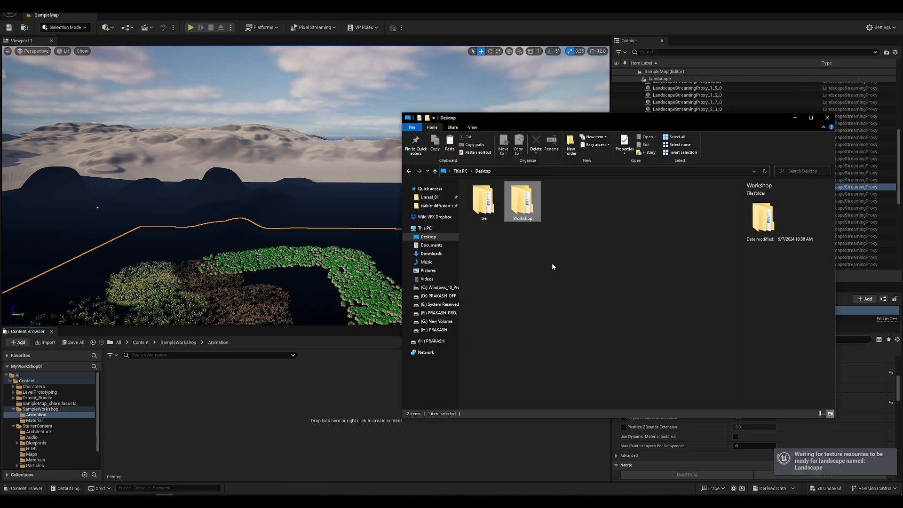
double_click(522, 207)
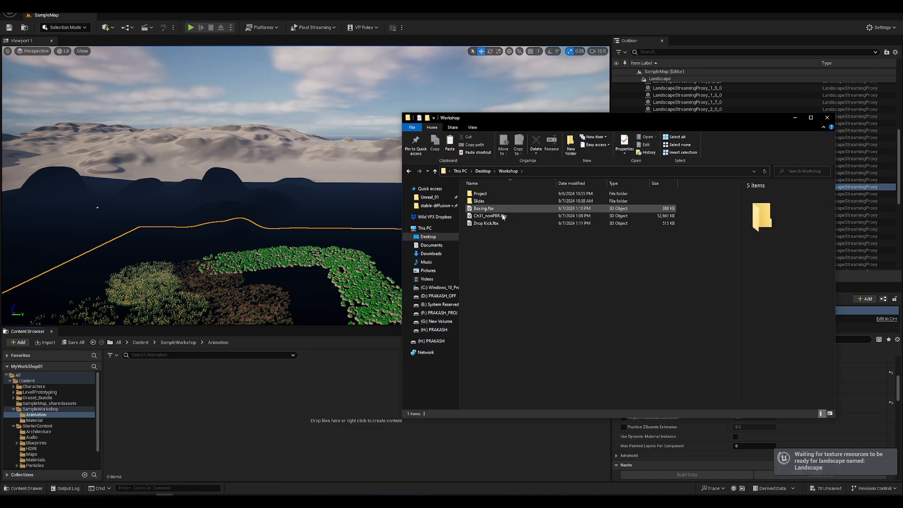
click(491, 218)
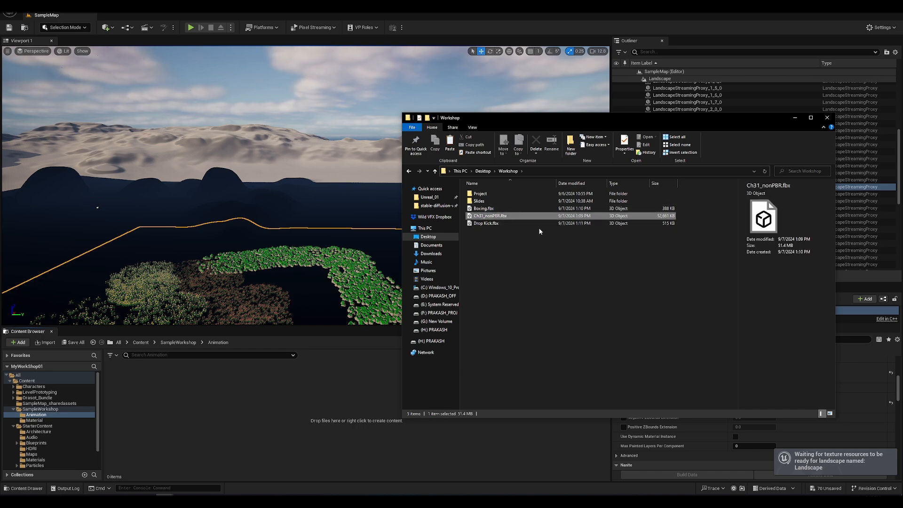
click(494, 216)
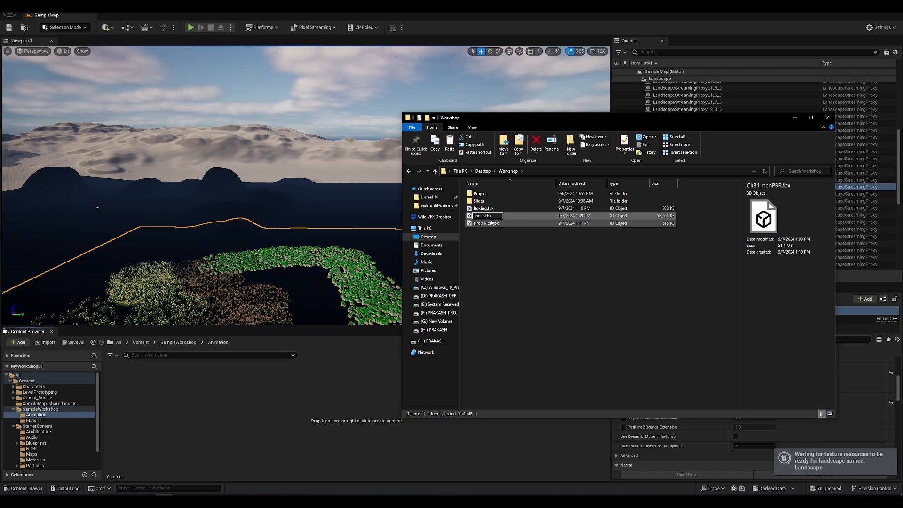
text(Tpose)
key(Return)
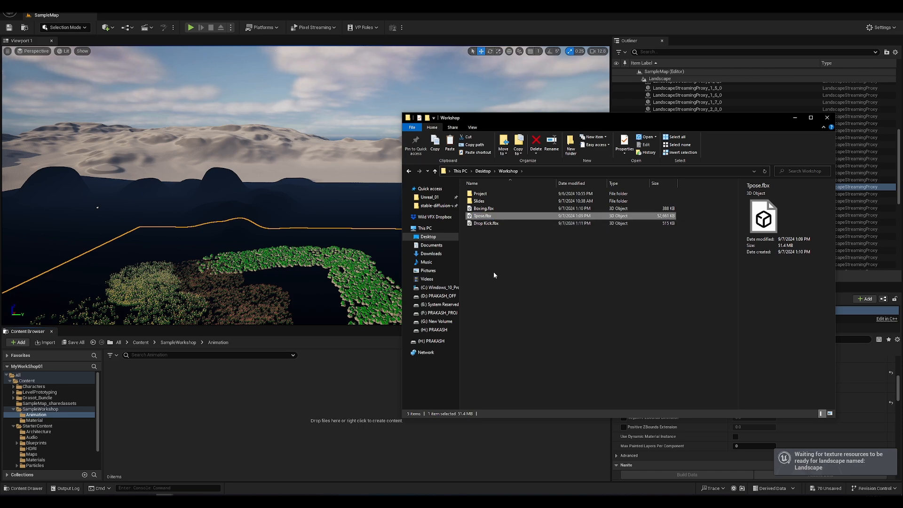
Import Tpose.fbx into the Animation folder as a skeletal mesh with the default options, and dismiss the message log.
drag(481, 220, 261, 376)
click(795, 118)
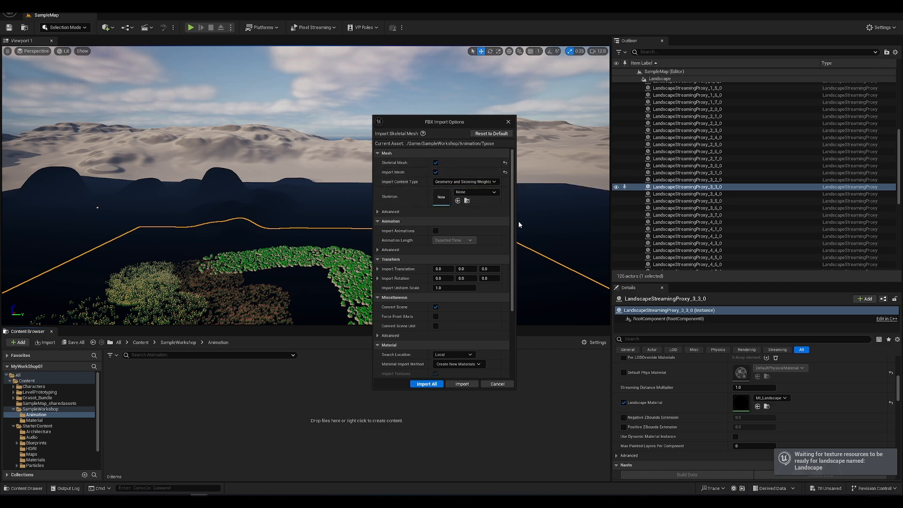
scroll(515, 236, down, 3)
scroll(515, 258, up, 3)
click(462, 384)
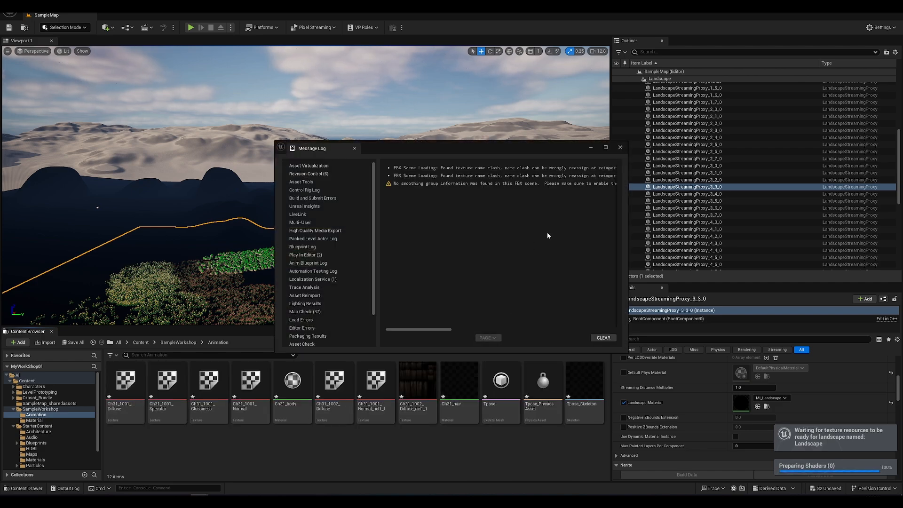
click(620, 148)
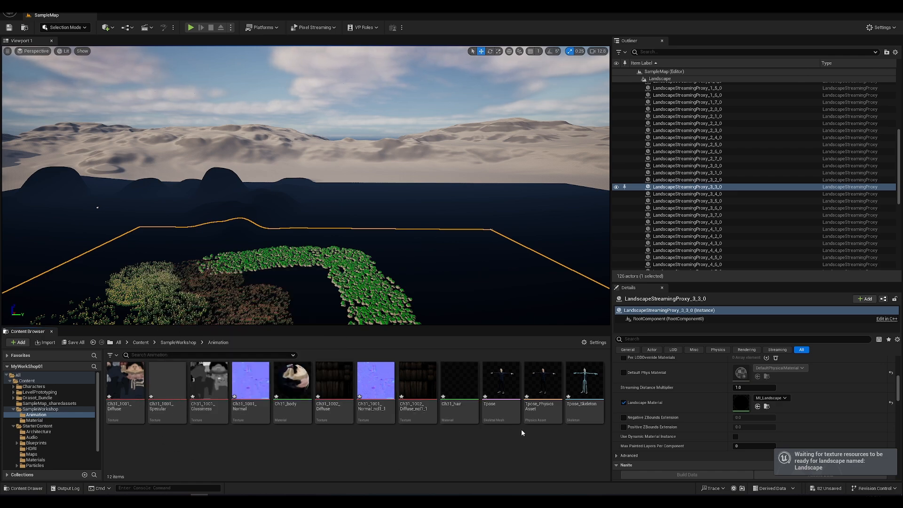
Look through the imported Tpose assets, open the Tpose skeletal mesh and examine its skeleton tree and material slots.
click(503, 410)
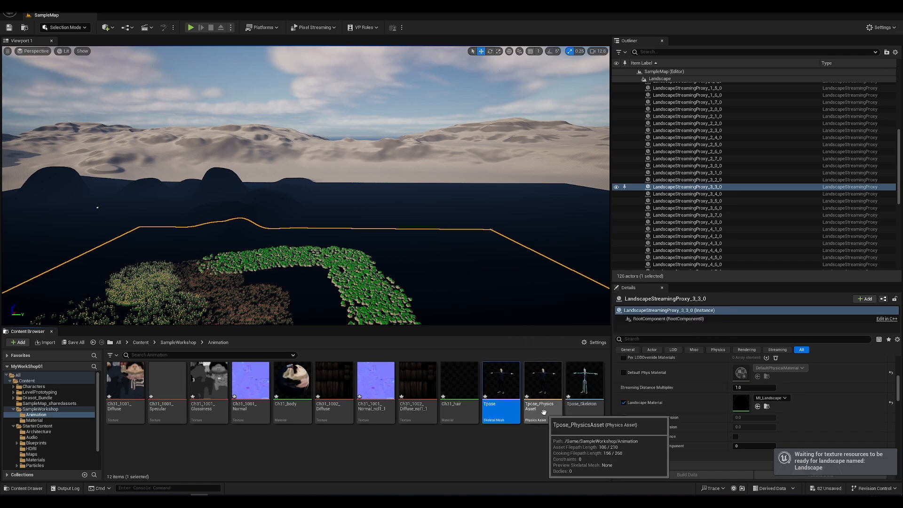
click(544, 412)
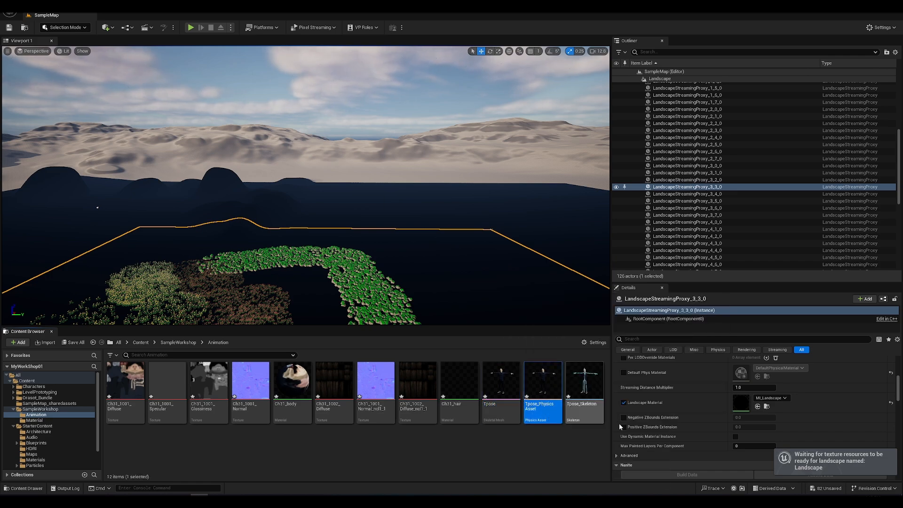
click(590, 414)
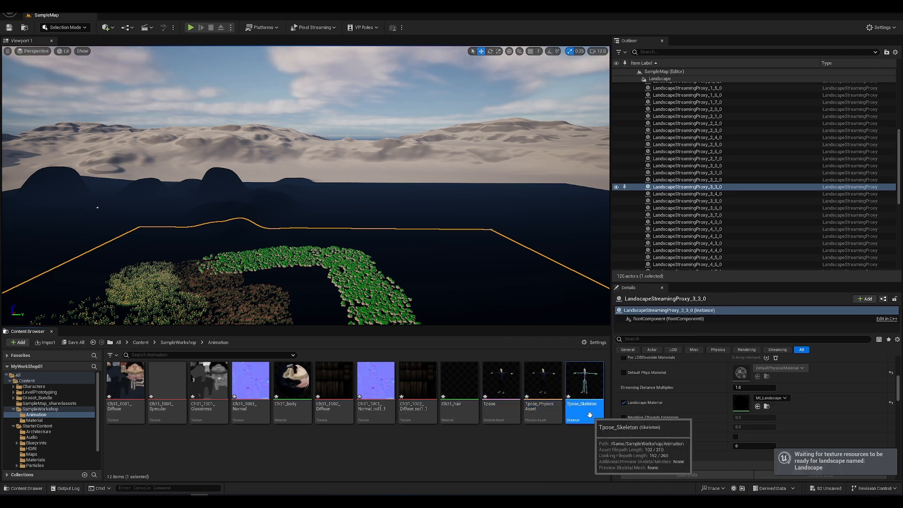
click(516, 408)
double_click(499, 393)
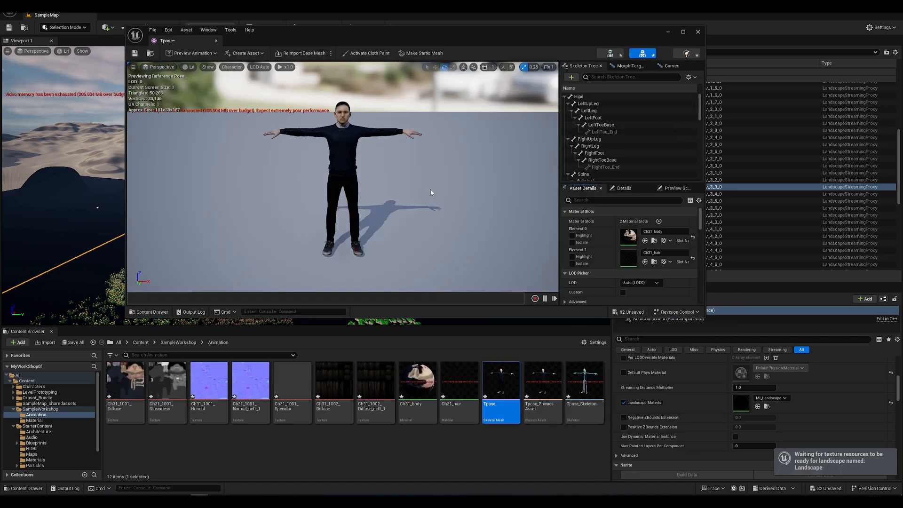
scroll(700, 230, down, 3)
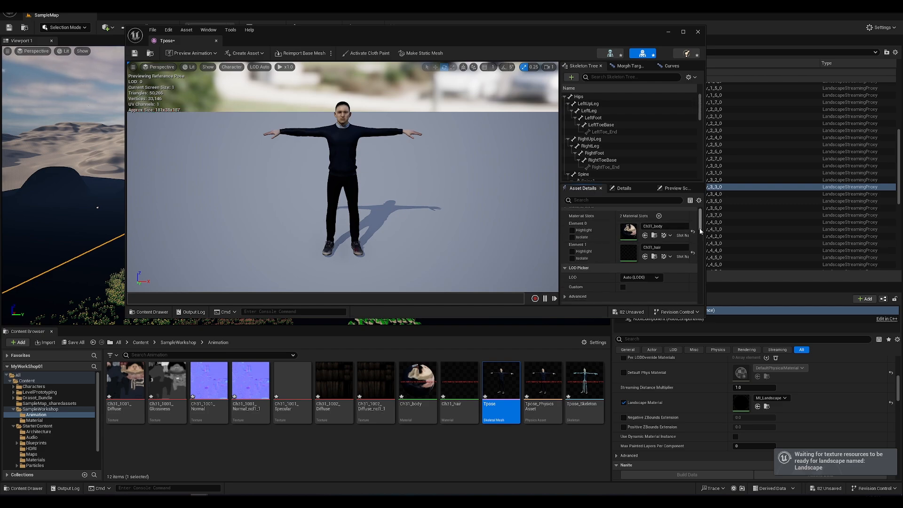
scroll(701, 232, up, 3)
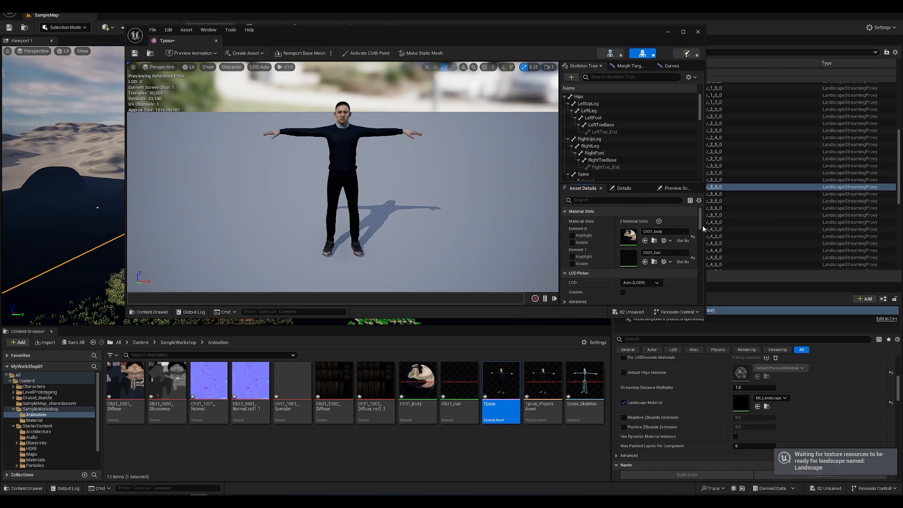
Examine the Tpose_Skeleton bone hierarchy against the Tpose mesh, and close the asset editor.
click(581, 383)
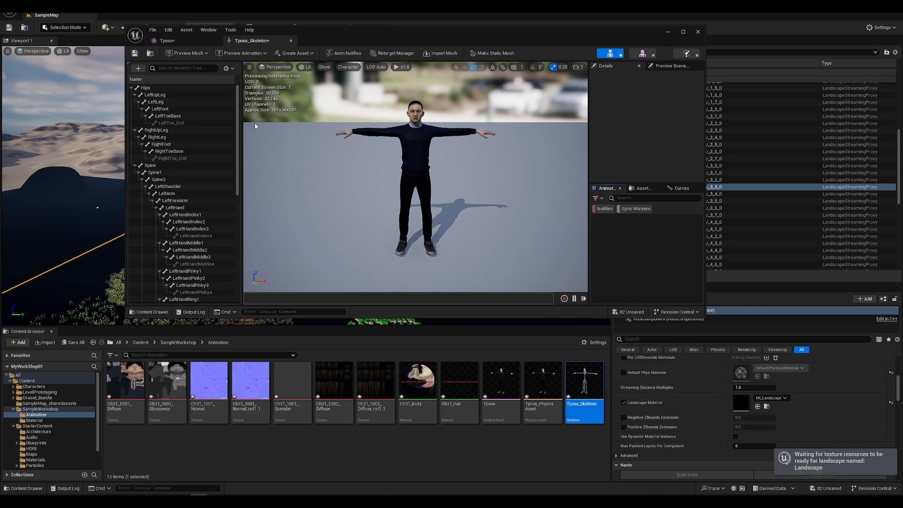
double_click(508, 385)
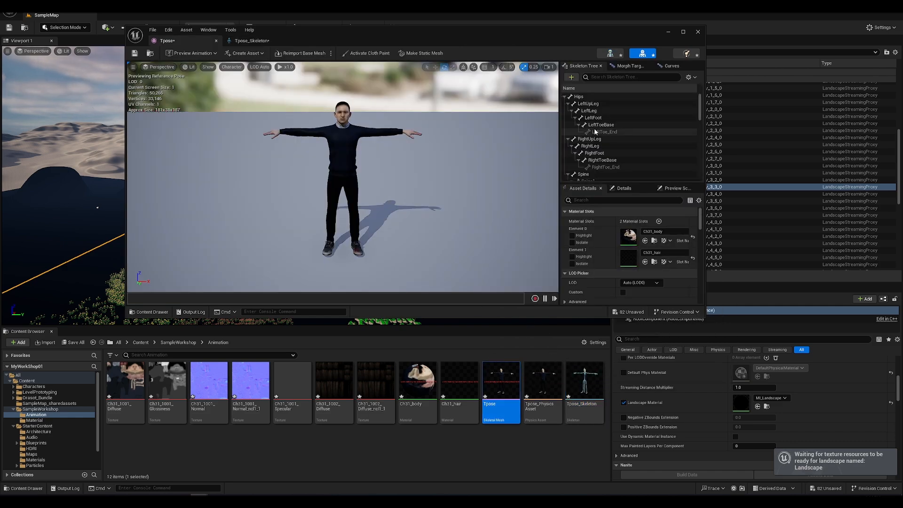
click(698, 31)
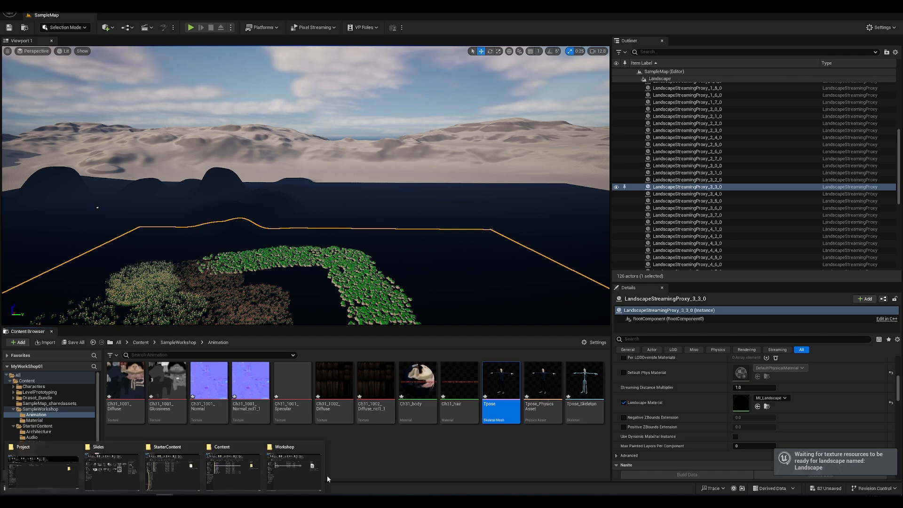
Import Boxing.fbx from the Workshop folder into the Animation folder as an animation using Tpose_Skeleton.
click(304, 477)
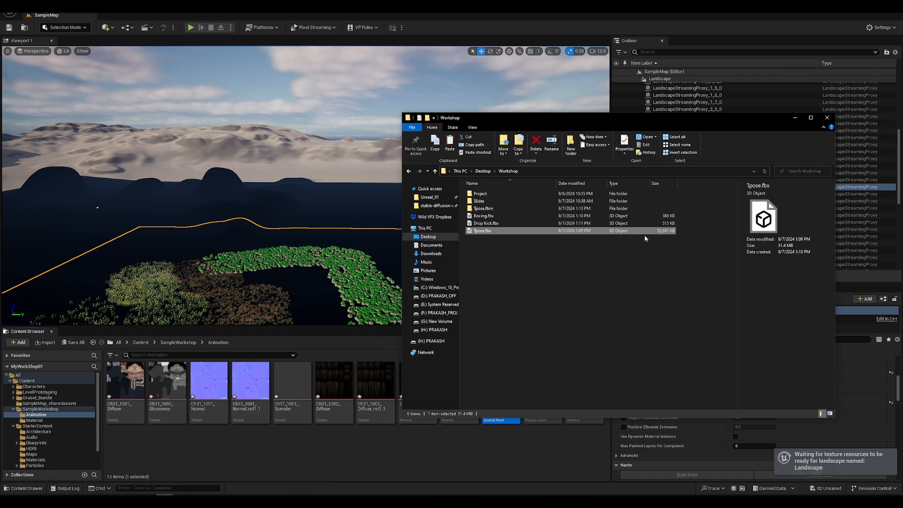
click(494, 216)
drag(489, 218, 310, 442)
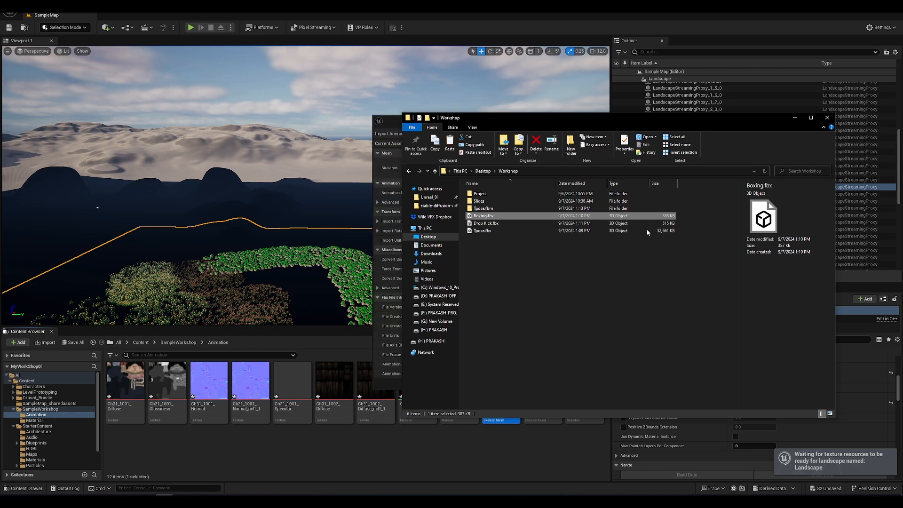
drag(596, 119, 659, 245)
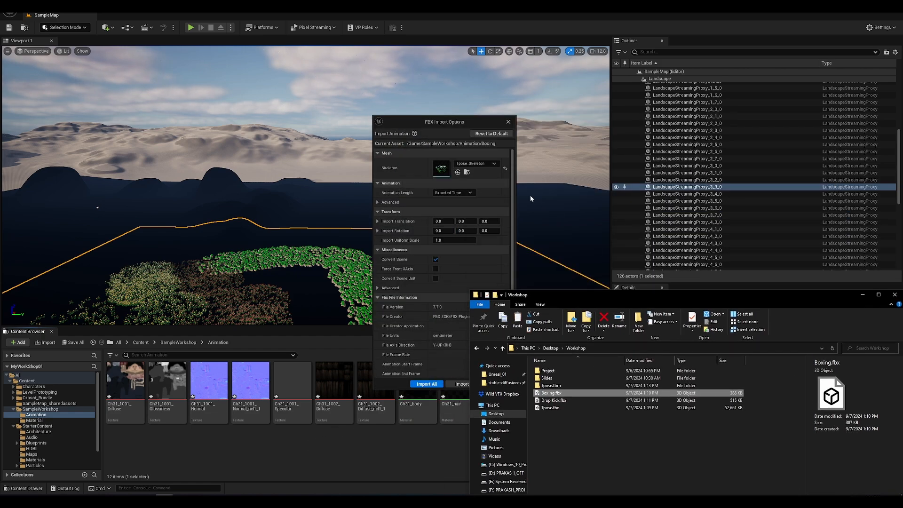
click(492, 167)
click(492, 163)
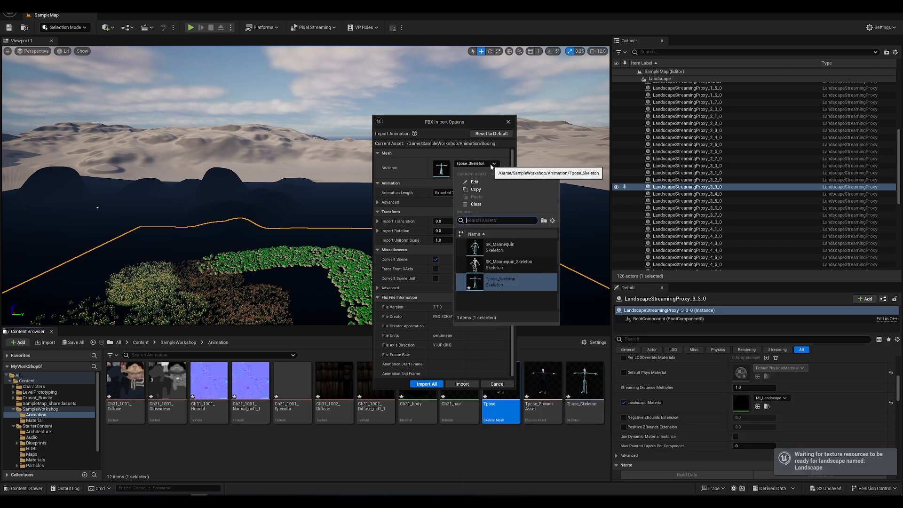
click(490, 285)
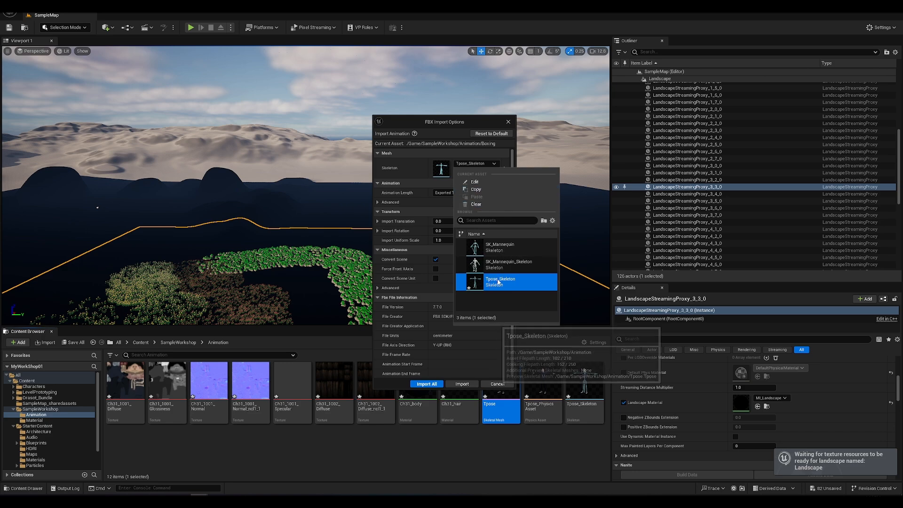
click(447, 169)
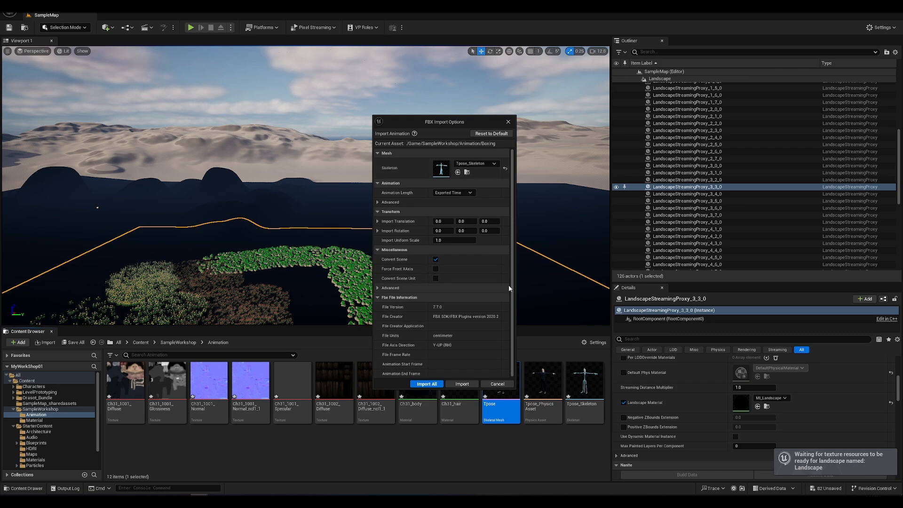
click(462, 384)
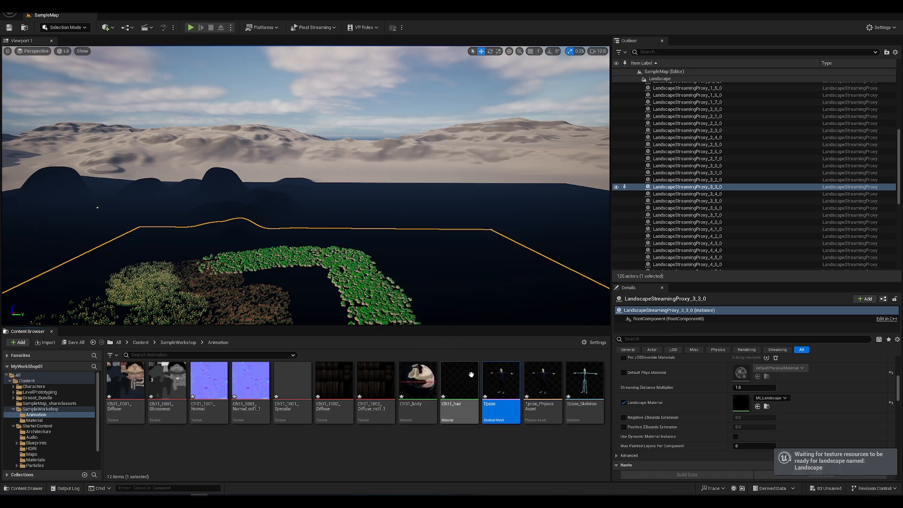
click(170, 445)
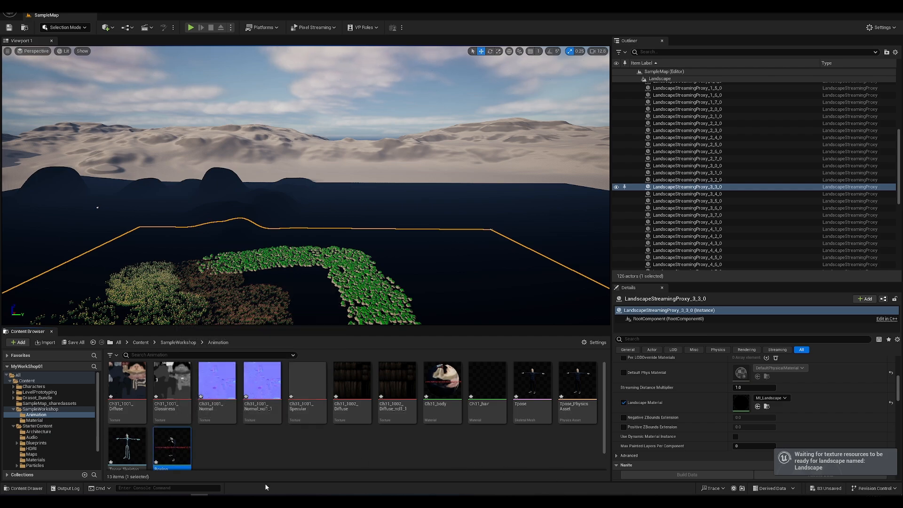
Import Drop Kick.fbx from the Workshop folder into the Animation folder as an animation on Tpose_Skeleton.
mouse_move(165, 494)
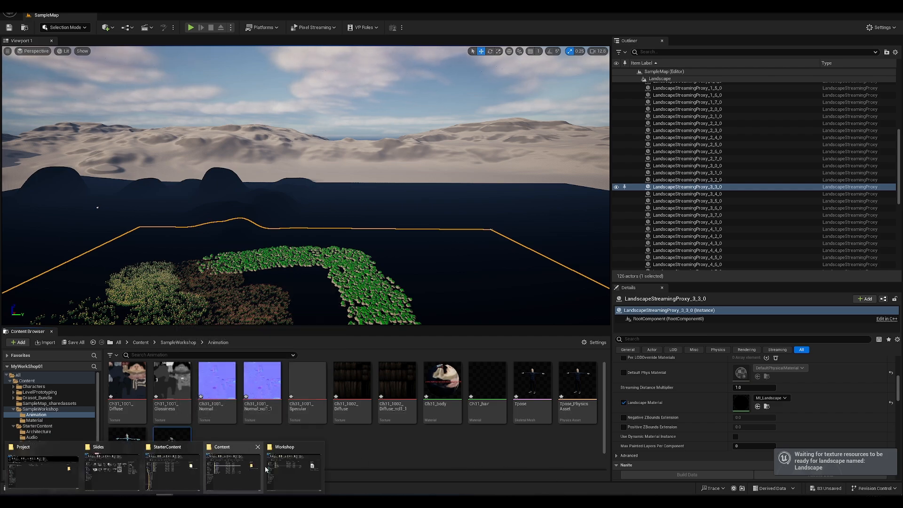
click(282, 469)
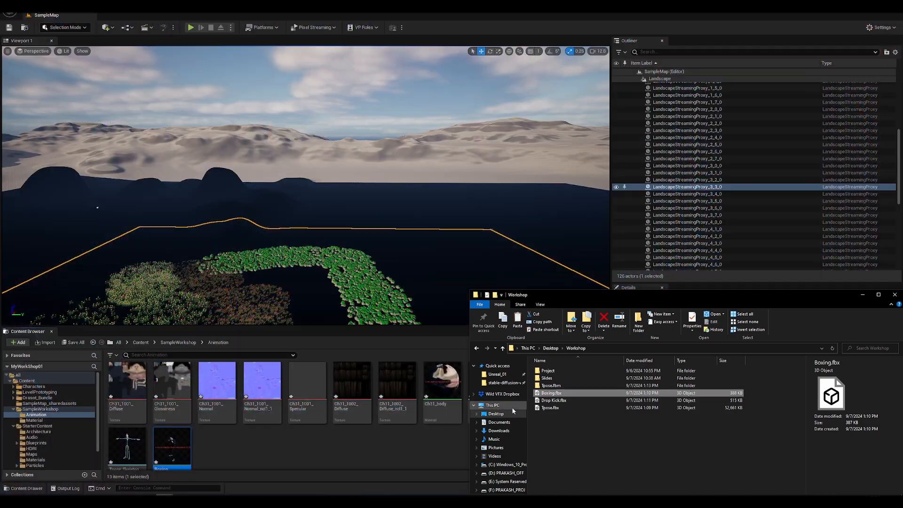
click(552, 401)
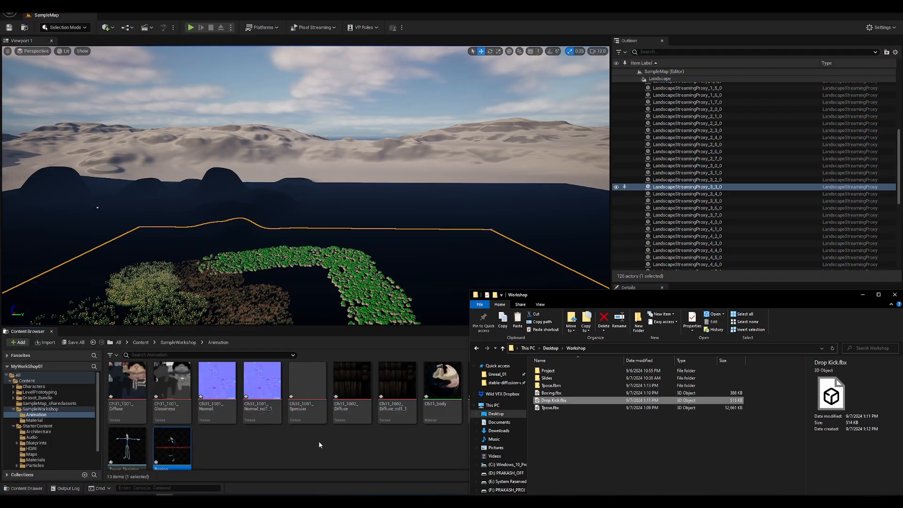
drag(643, 298, 696, 287)
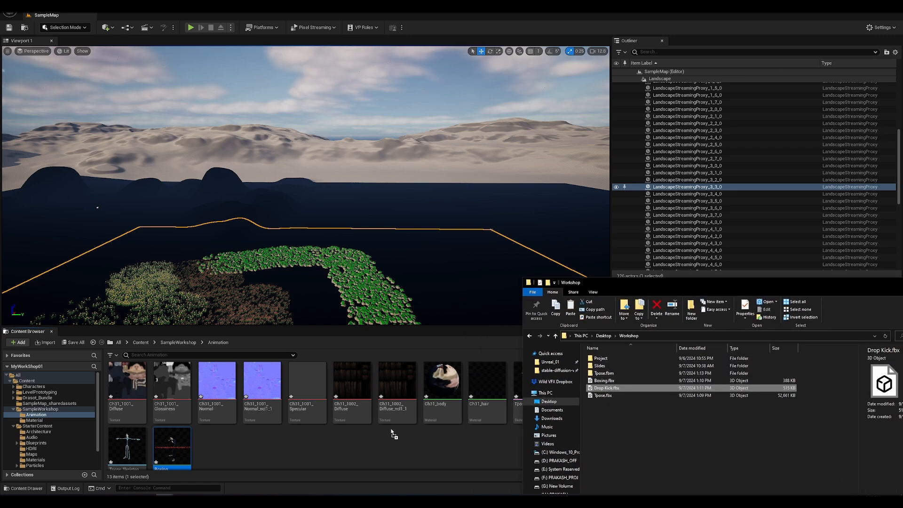
drag(607, 388, 354, 443)
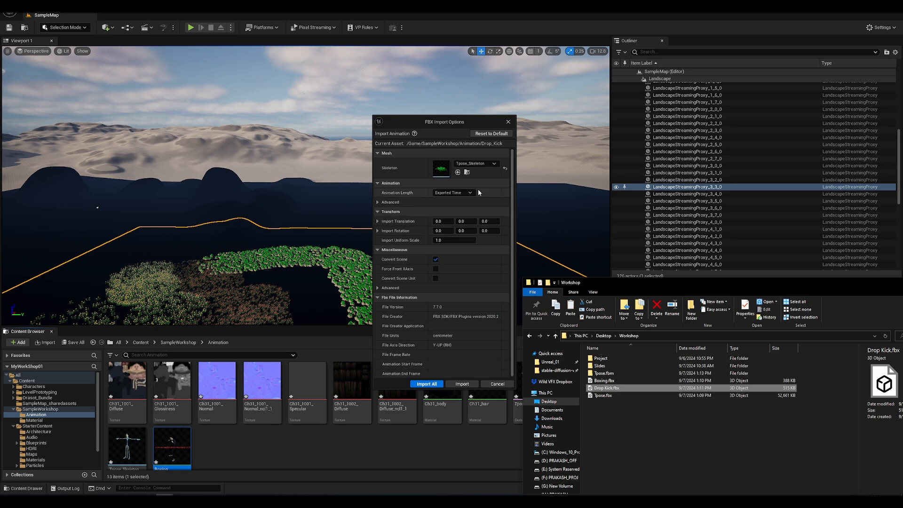
click(477, 165)
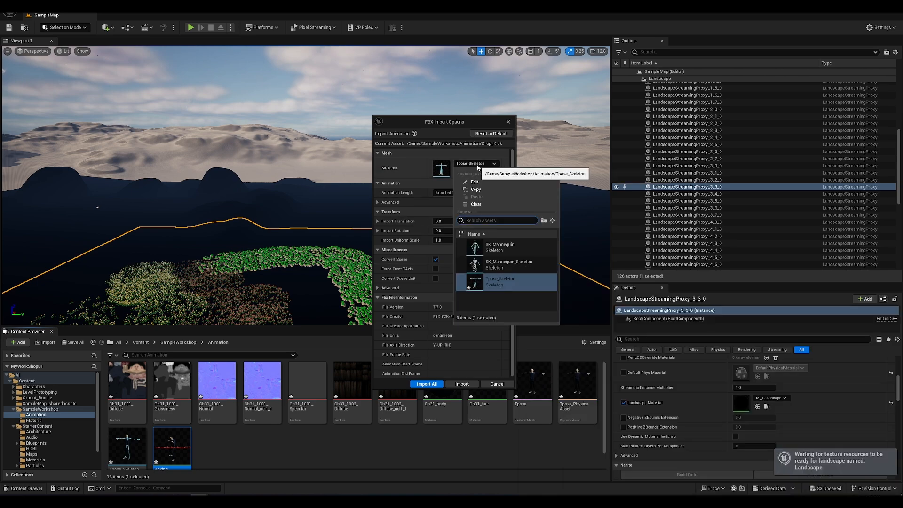
click(478, 166)
click(458, 384)
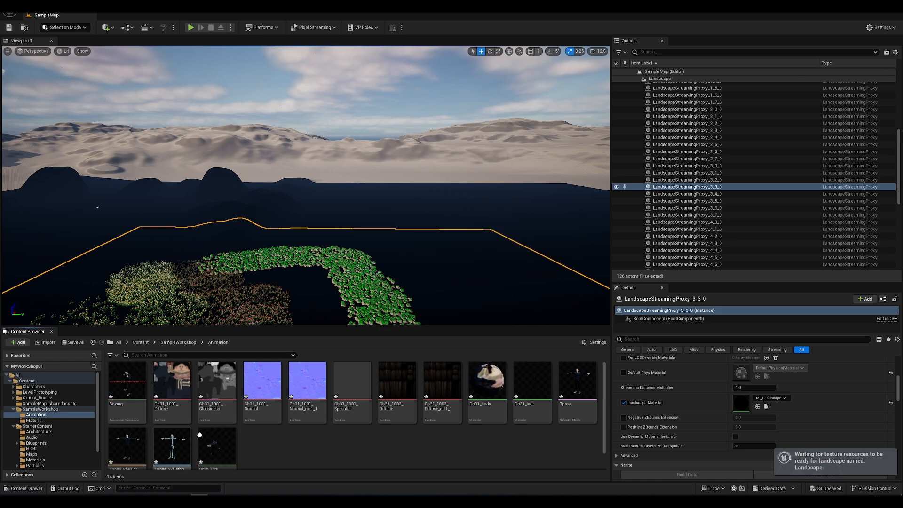
Open the Tpose physics asset, examine its collision bodies on the character, and close the editor.
click(137, 446)
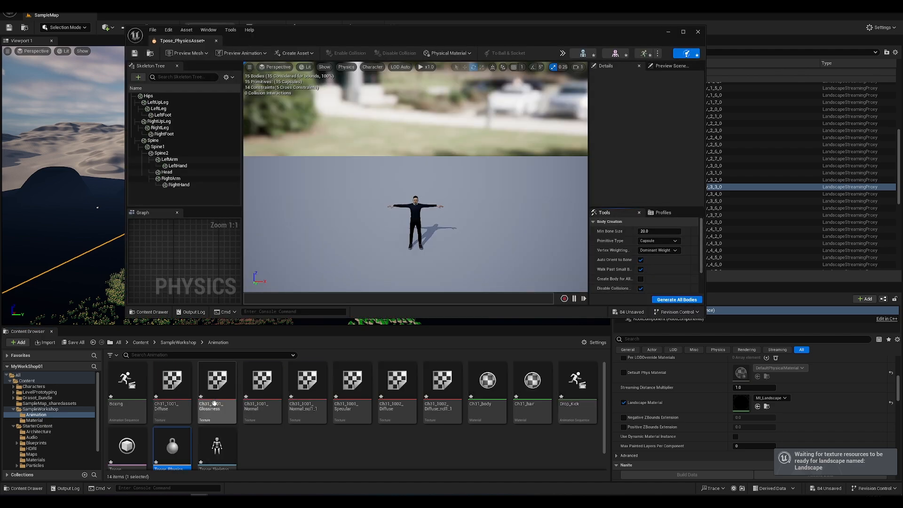
click(249, 30)
click(250, 30)
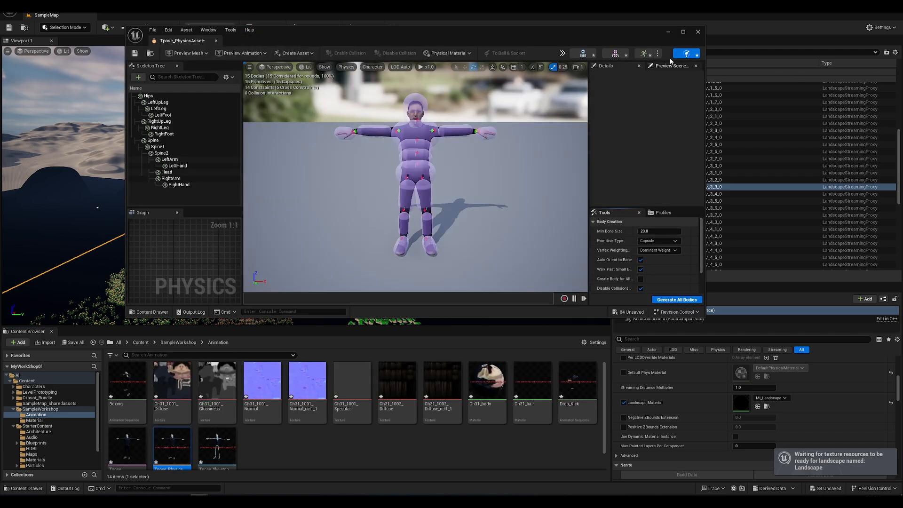
click(698, 32)
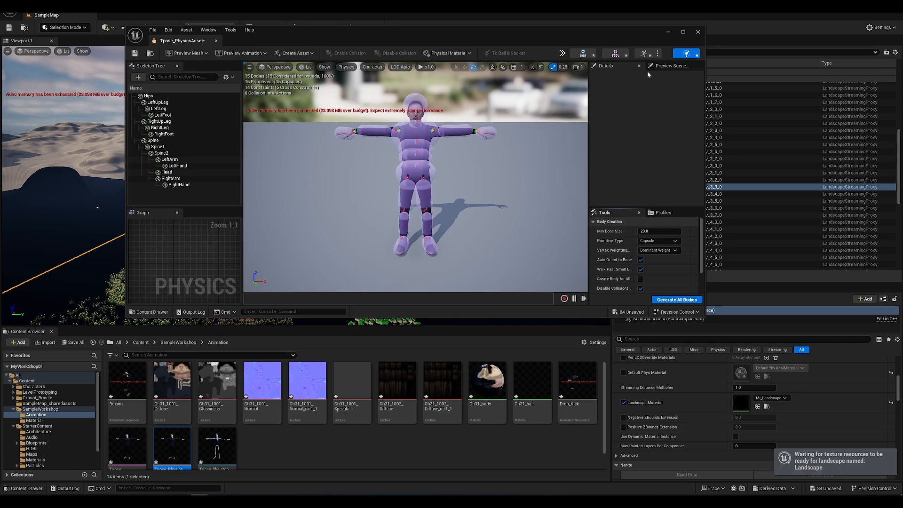
click(698, 32)
Open the Drop_Kick animation sequence, preview its playback on the character, and close the editor.
scroll(462, 418, down, 1)
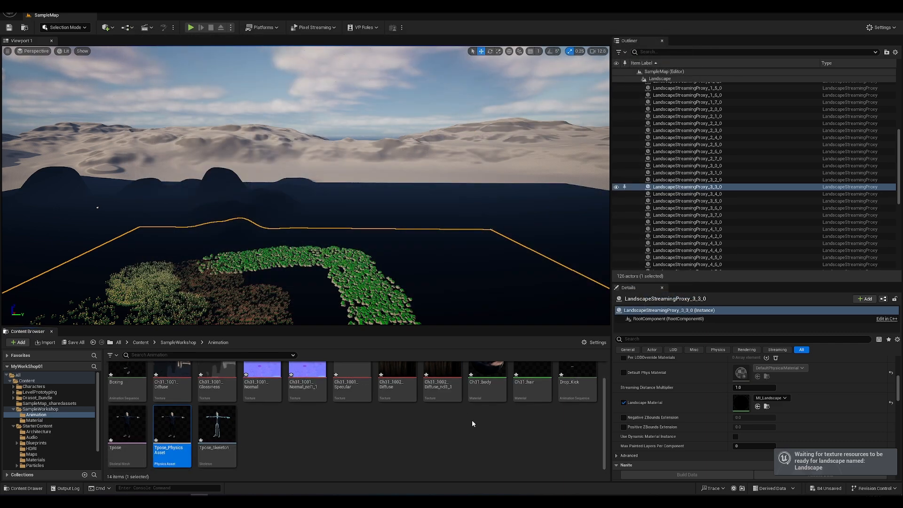
double_click(578, 378)
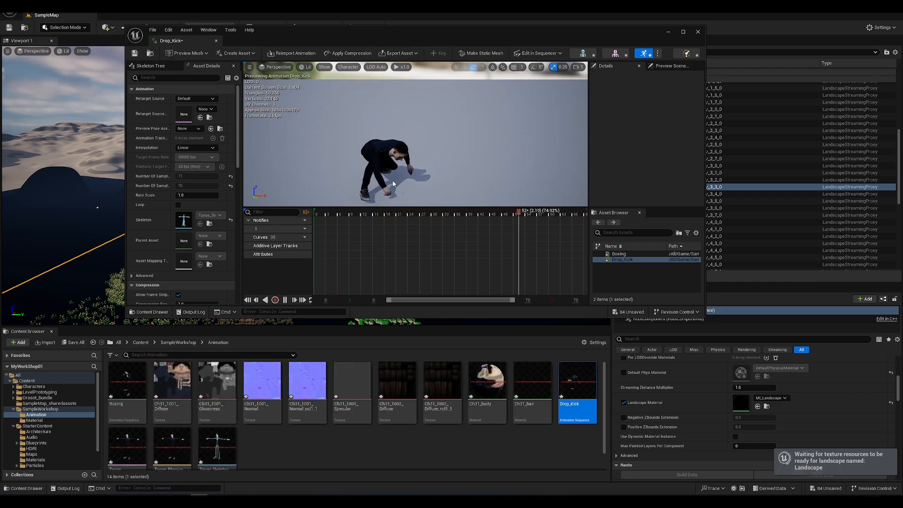
click(620, 254)
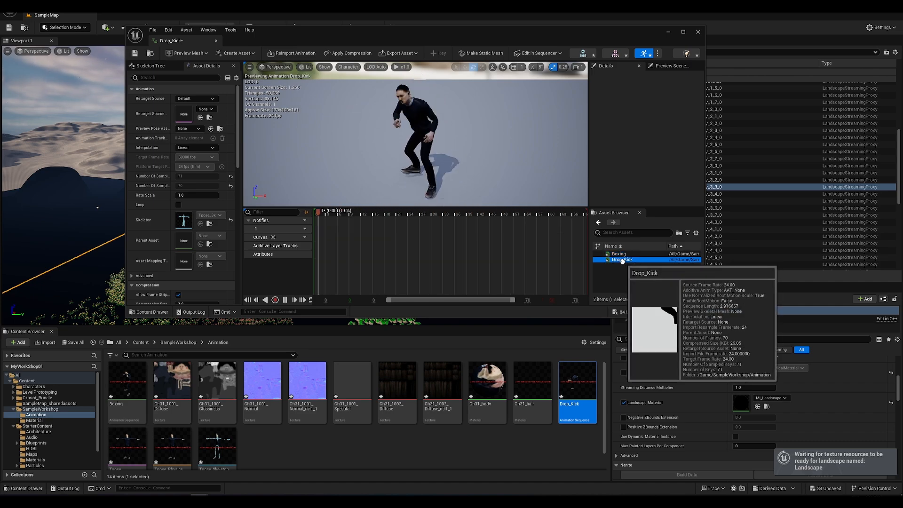
click(623, 259)
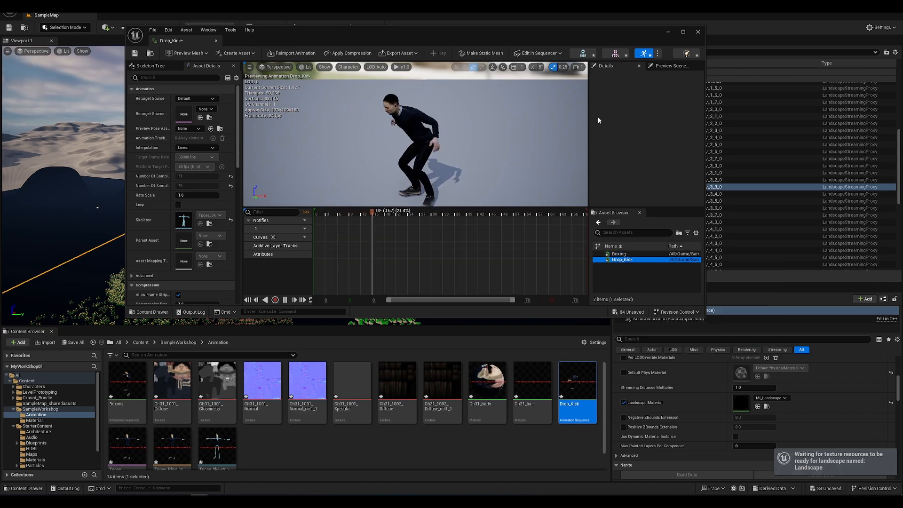
click(697, 33)
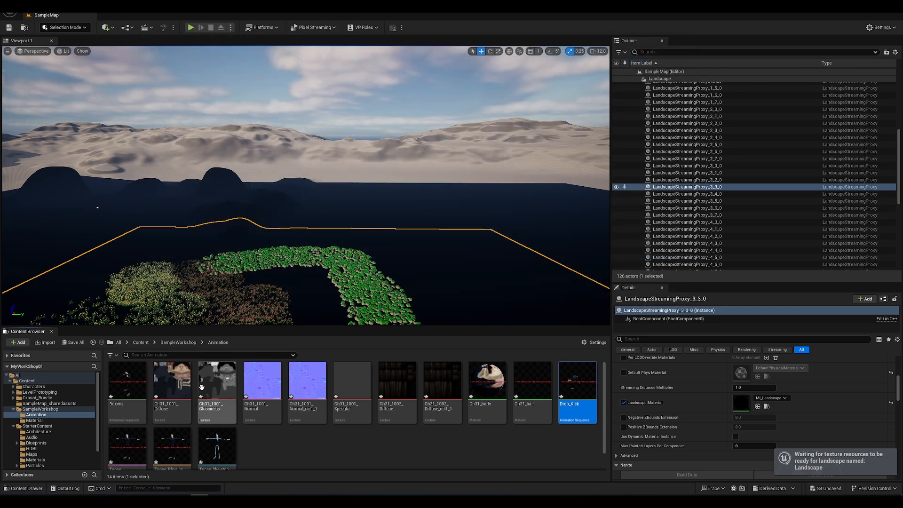
Save all unsaved assets and levels in the project, and look over the Animation folder's contents.
click(26, 8)
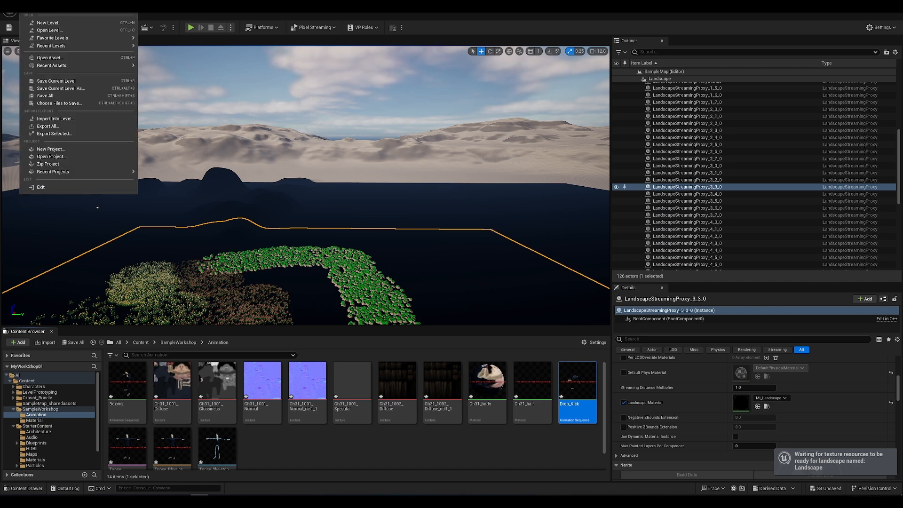
click(45, 96)
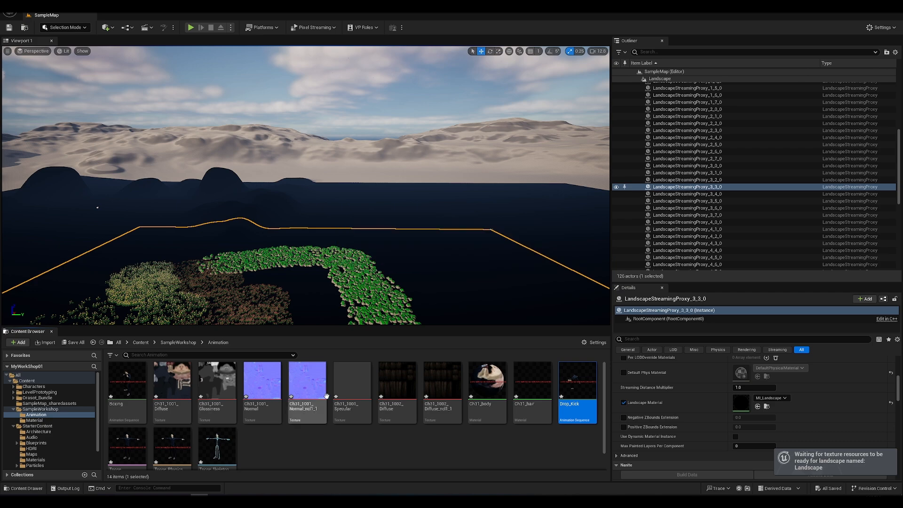
click(323, 449)
scroll(296, 426, down, 1)
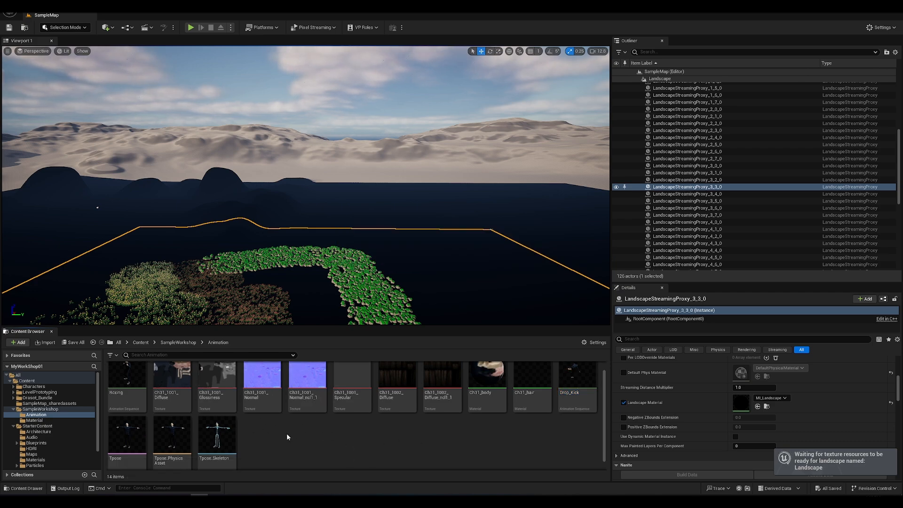
scroll(283, 432, up, 1)
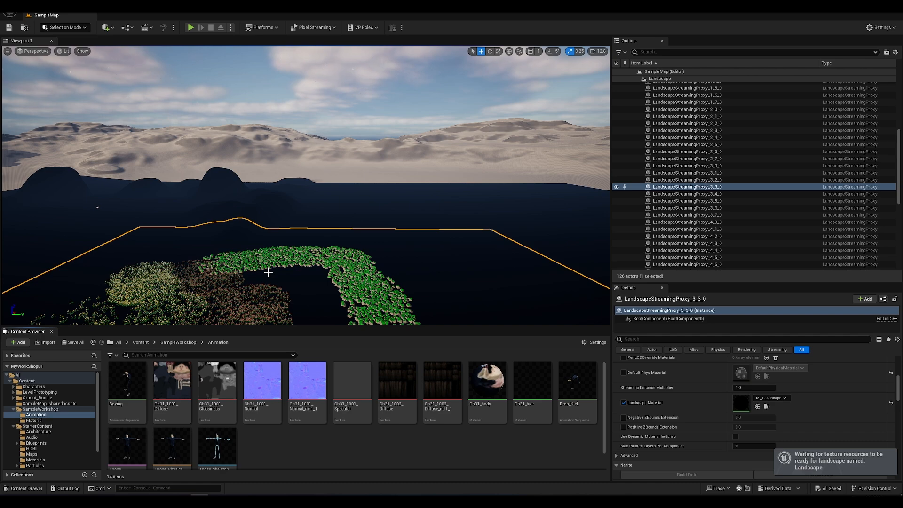
right_click(286, 446)
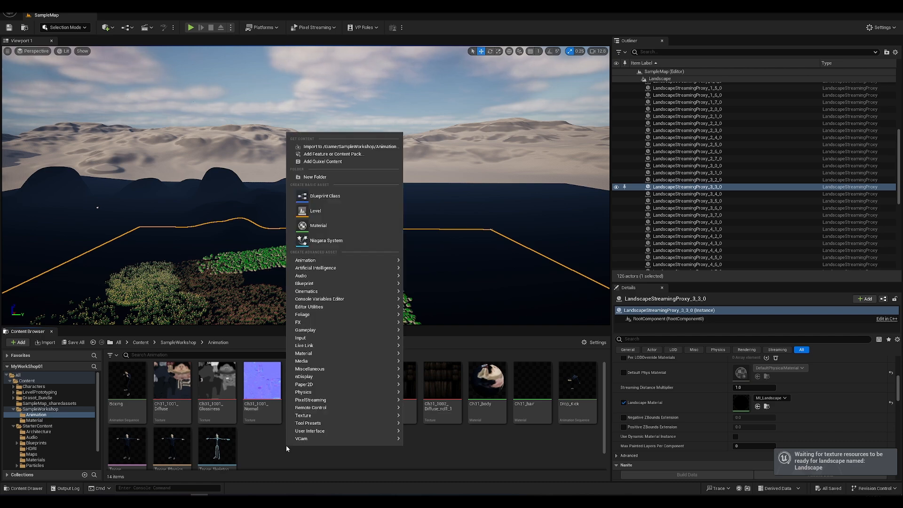
mouse_move(312, 333)
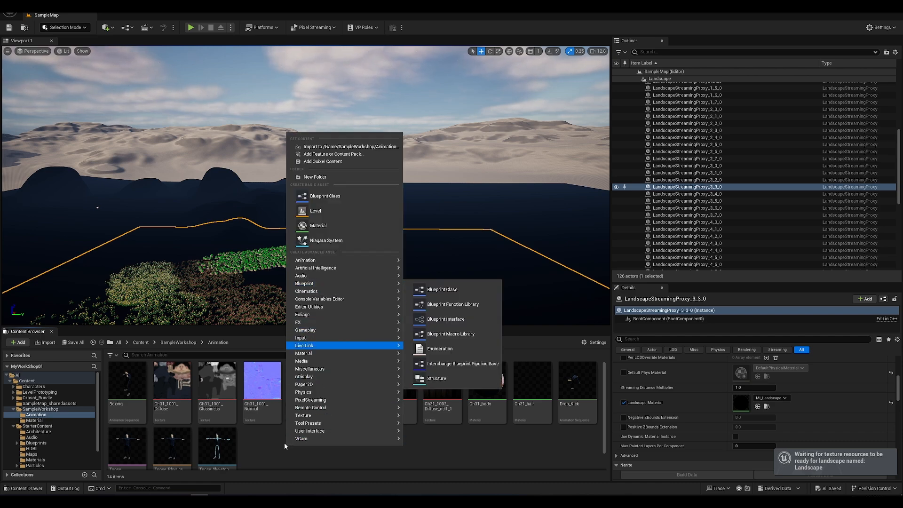
click(263, 438)
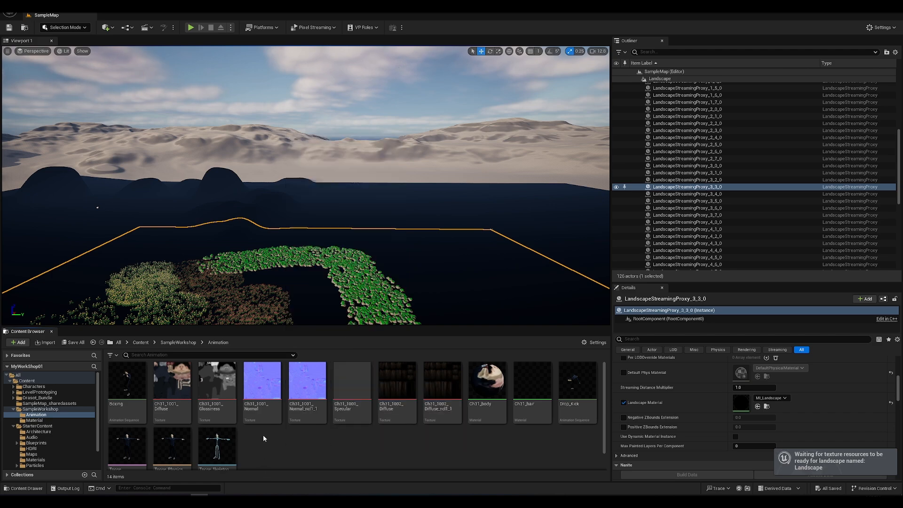
click(151, 28)
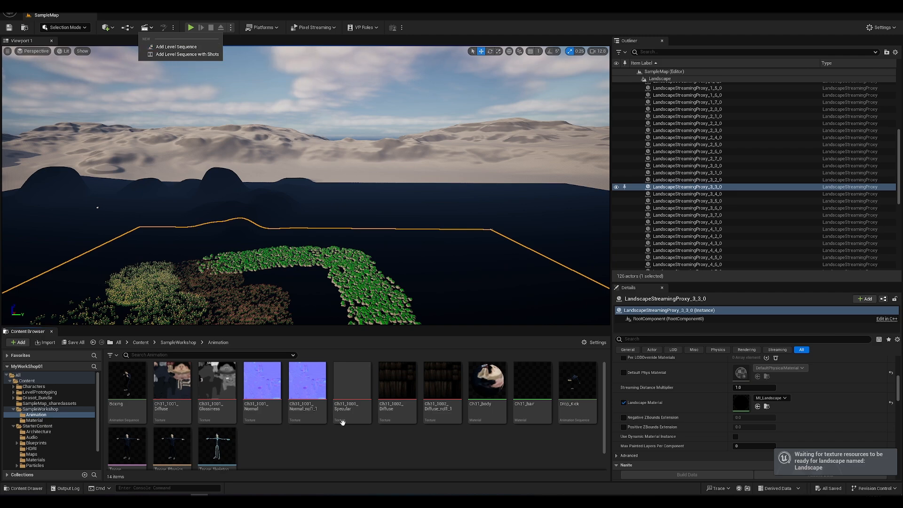
right_click(284, 460)
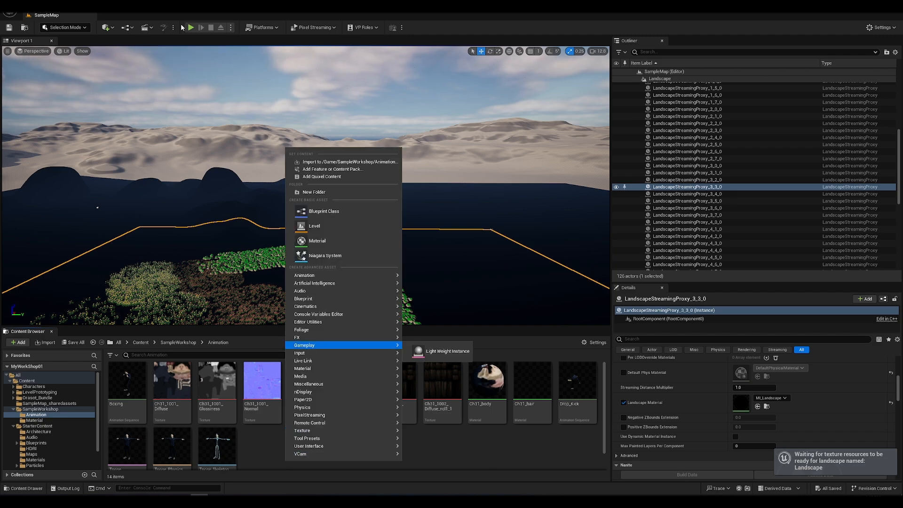
click(146, 28)
click(163, 47)
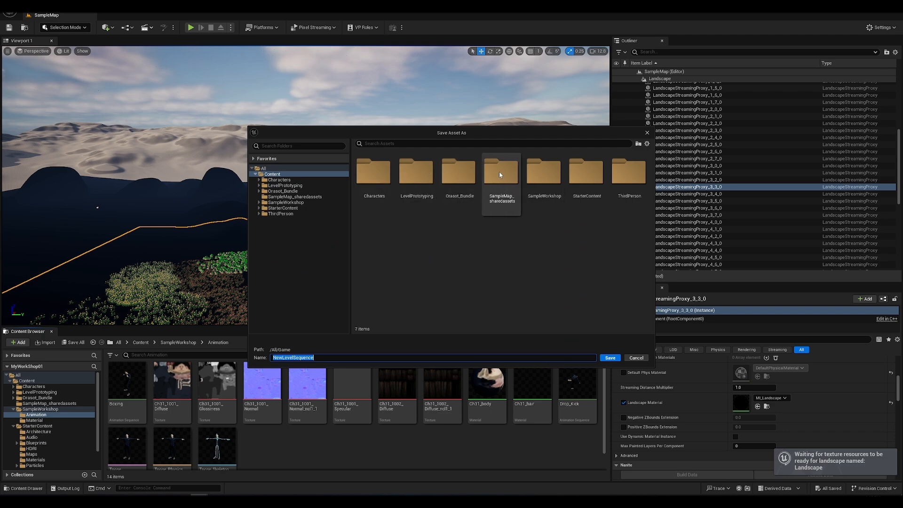
click(492, 178)
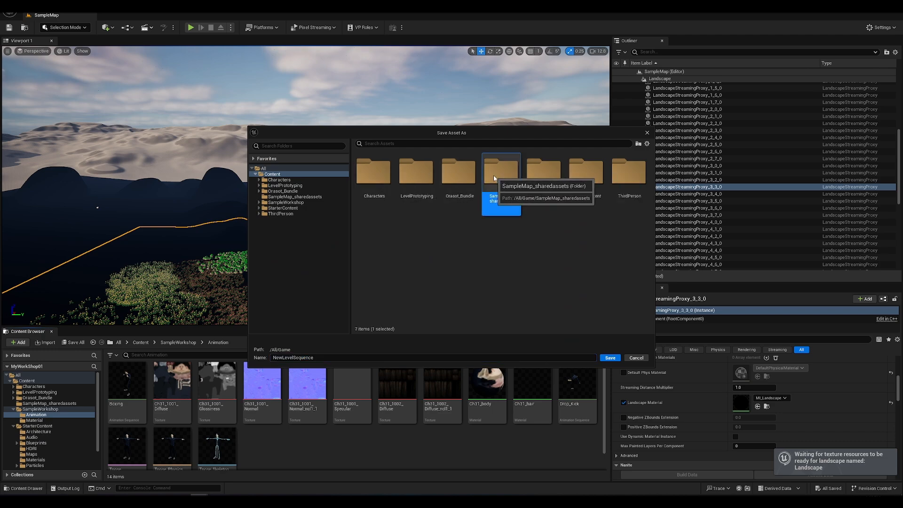
click(635, 358)
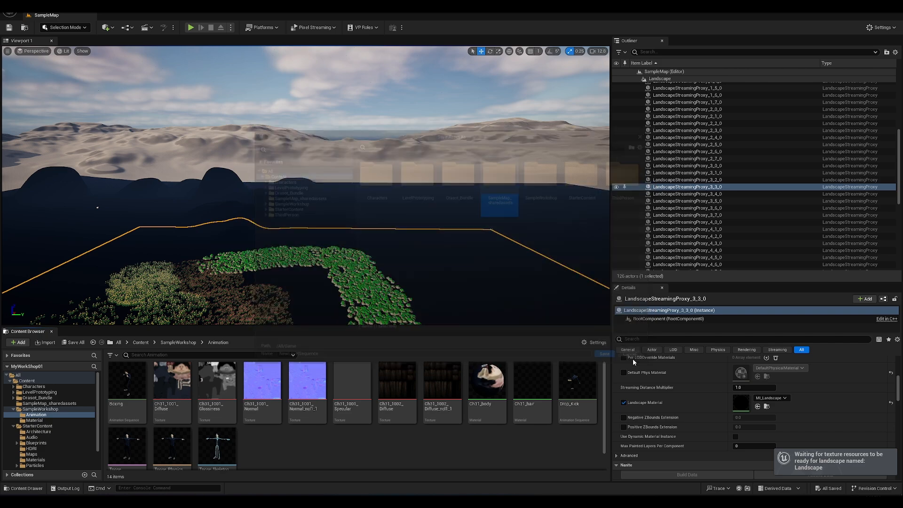
Create a level sequence named Shot01 in the Animation folder and open it in Sequencer.
right_click(269, 456)
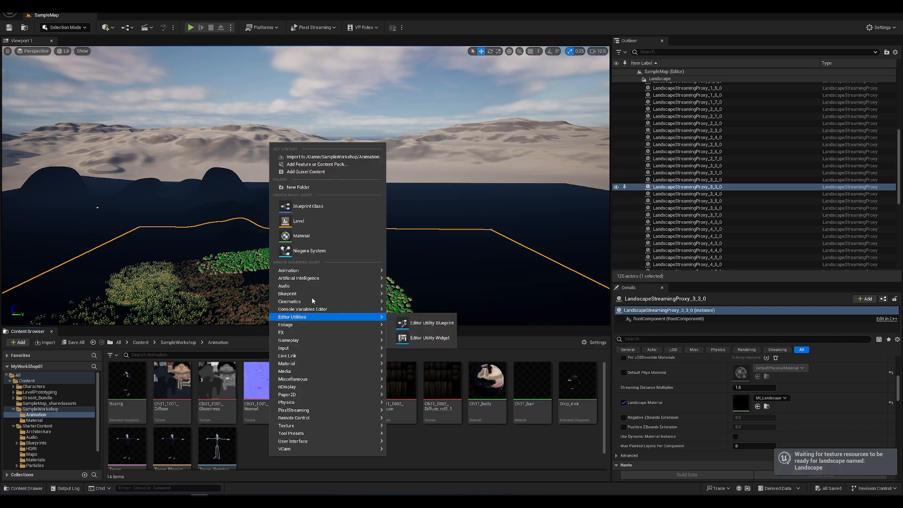
mouse_move(308, 301)
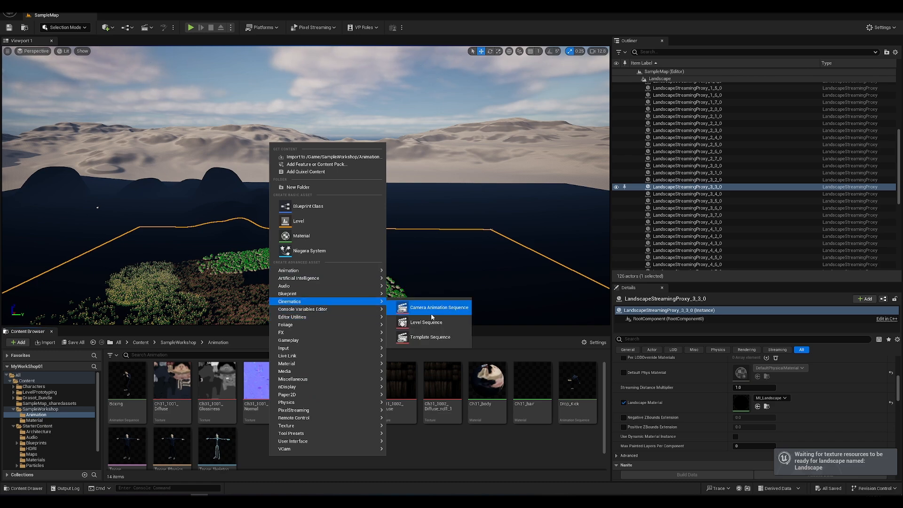
click(433, 323)
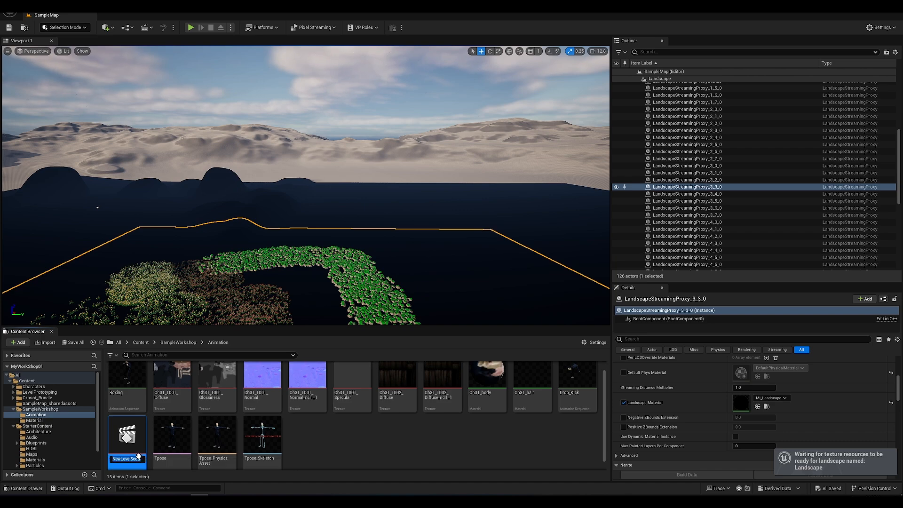
text(Shot01)
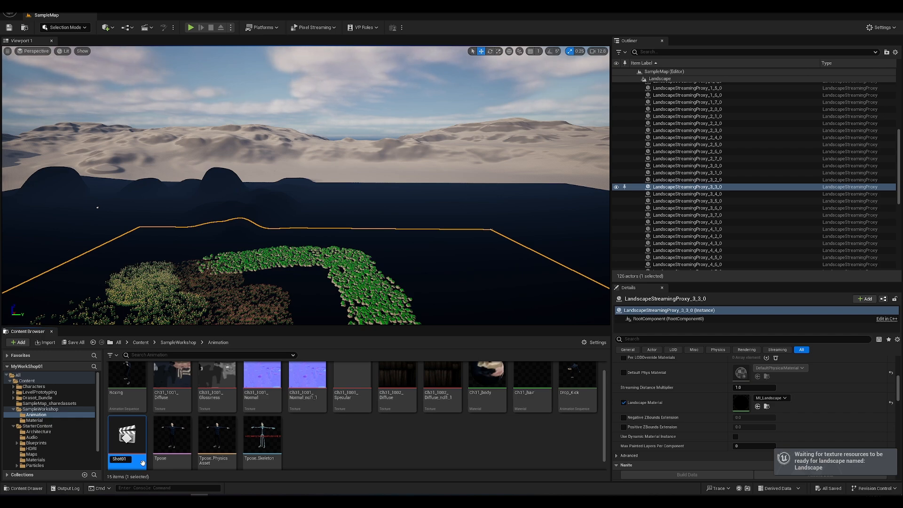
key(Return)
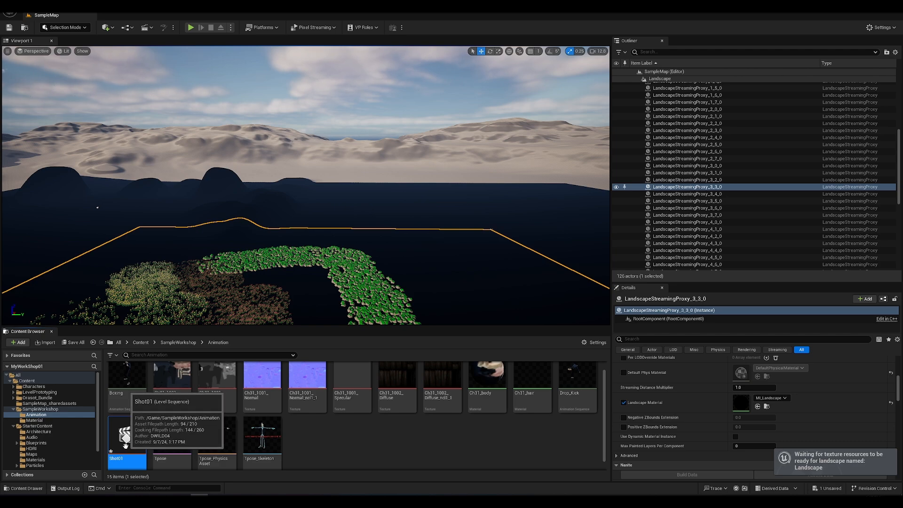
double_click(126, 445)
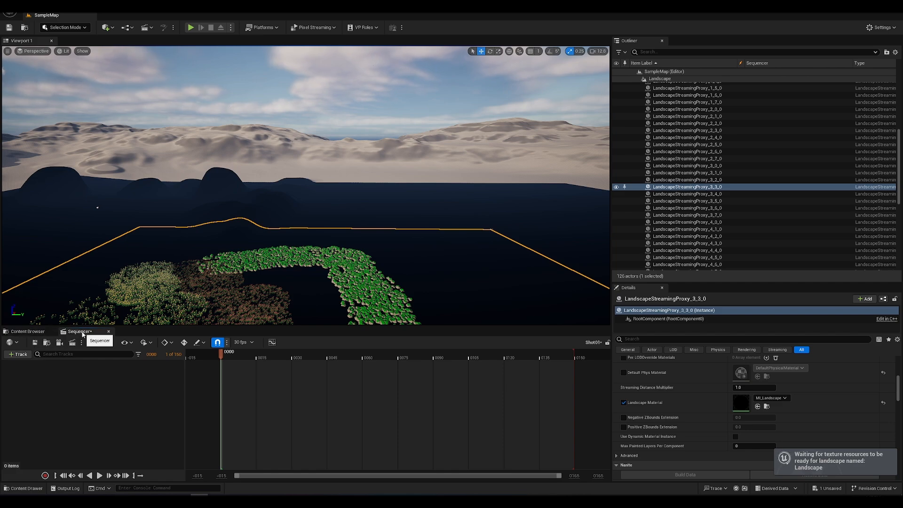
Set the Shot01 sequence's display rate to 24 fps (film).
click(33, 331)
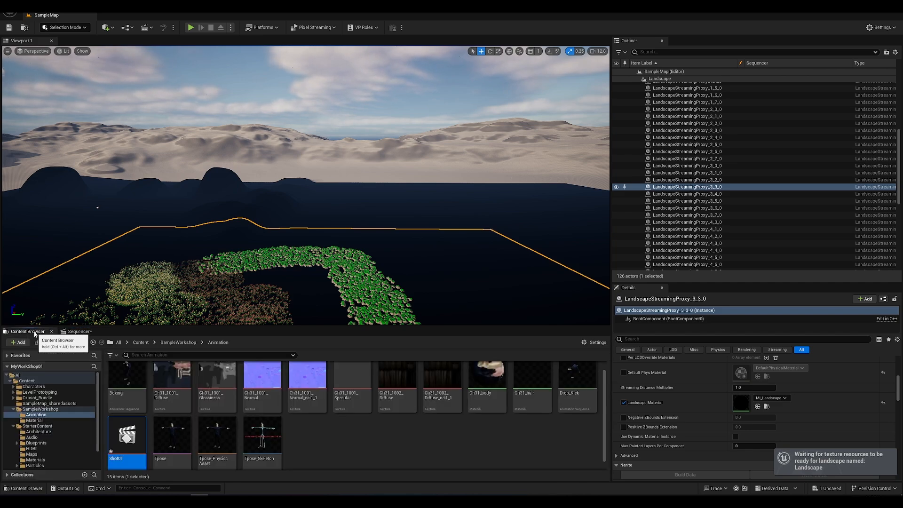
click(75, 331)
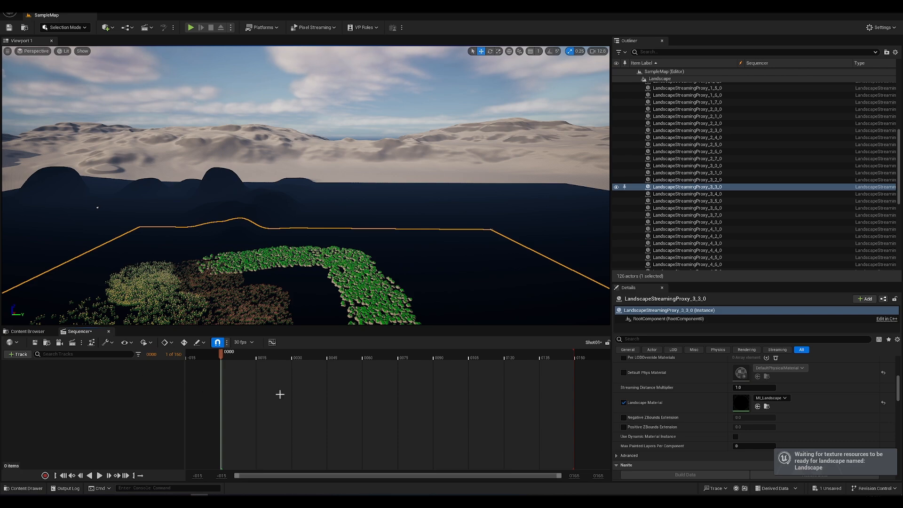
click(250, 343)
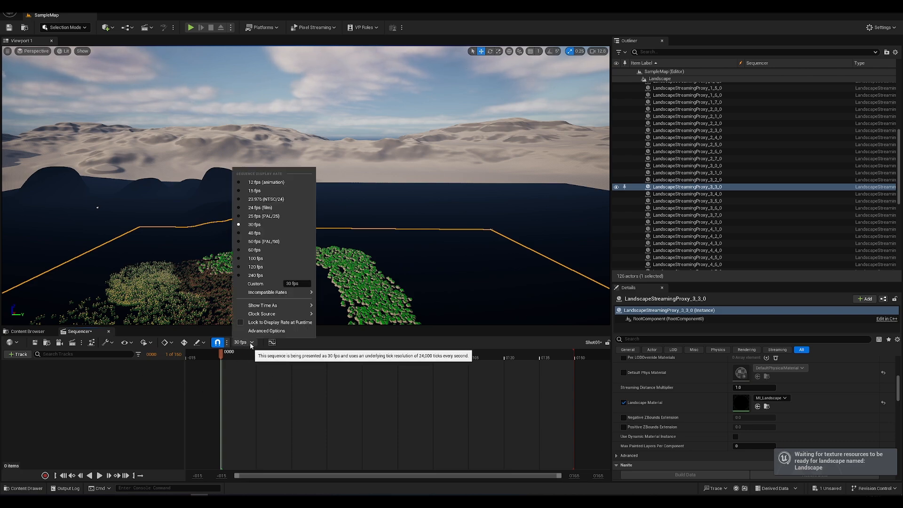
click(250, 342)
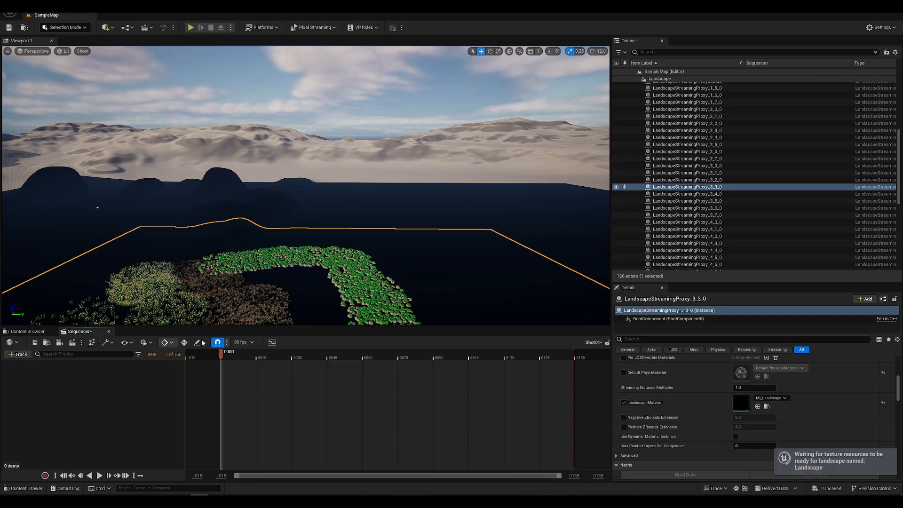
click(252, 343)
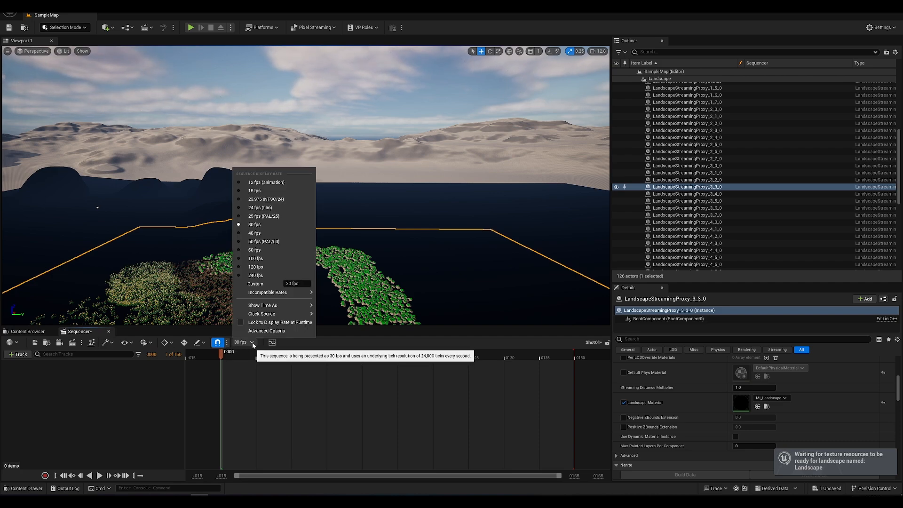
click(257, 209)
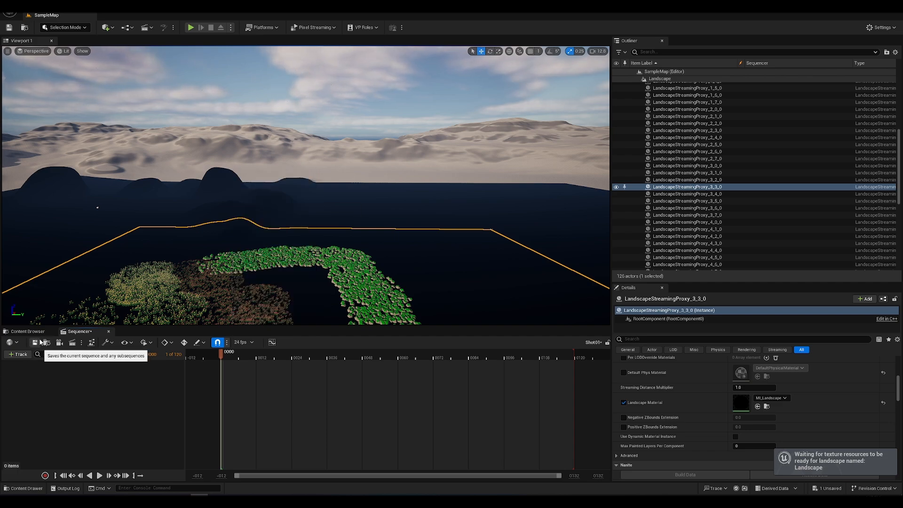
click(14, 343)
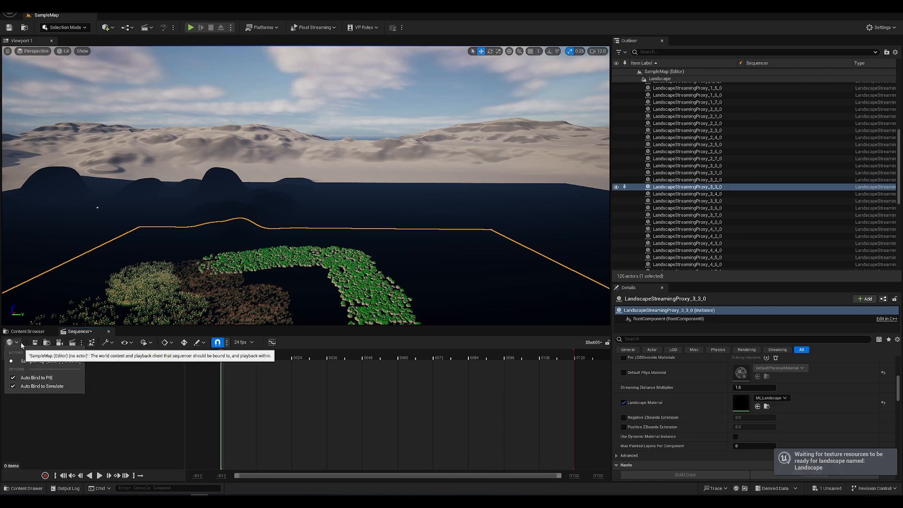
click(21, 343)
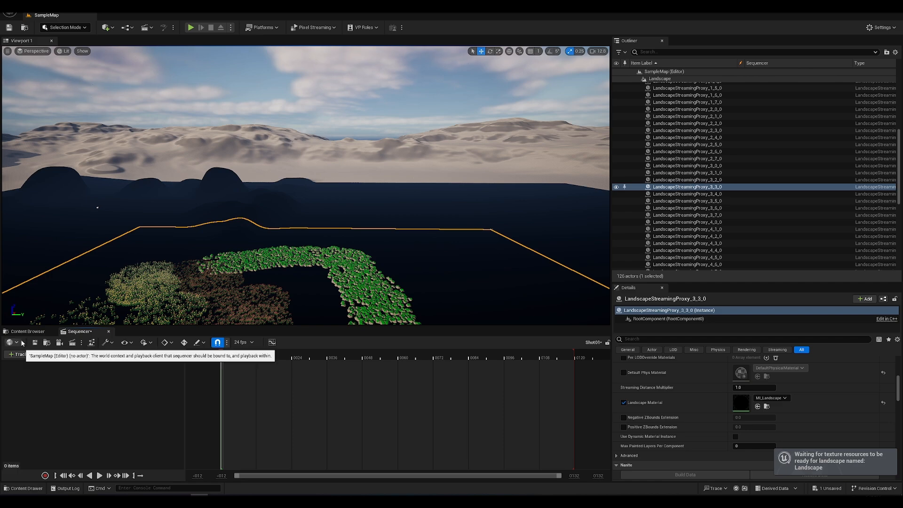
click(22, 343)
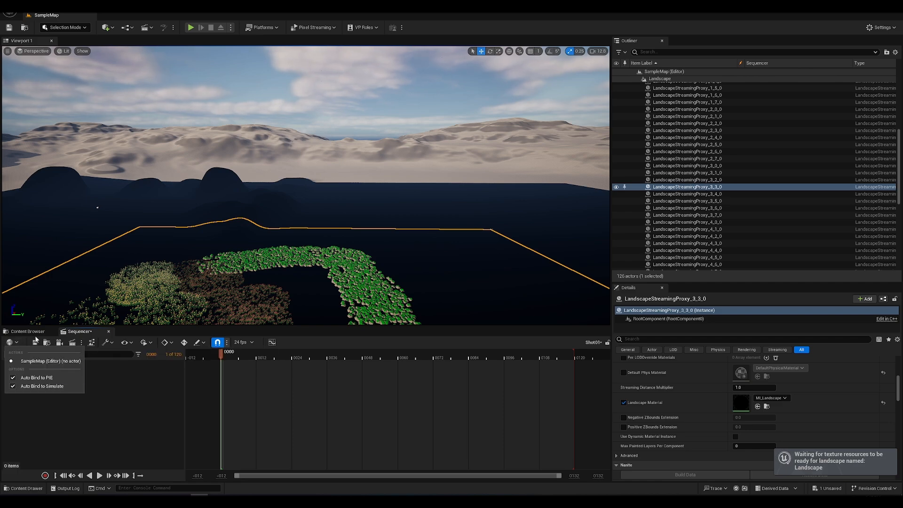
click(18, 344)
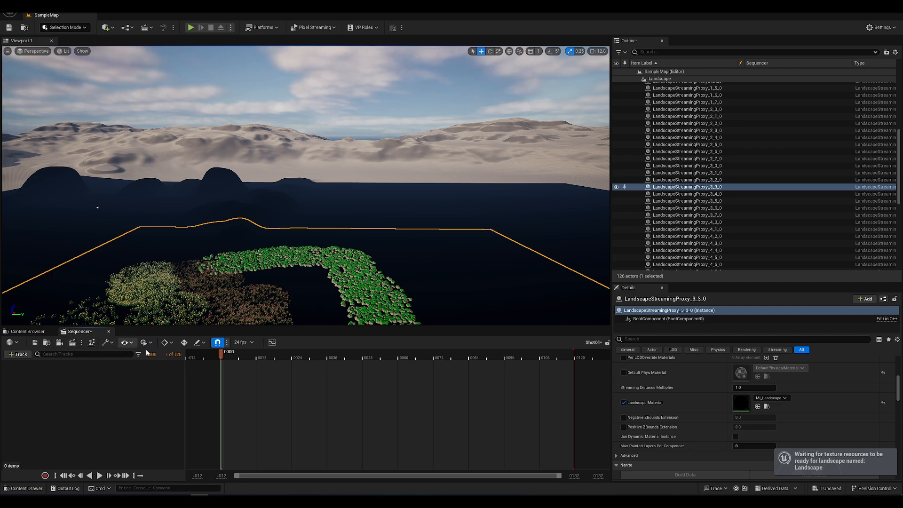
Collapse the Landscape group in the Outliner and place the Tpose skeletal mesh on the ground beside the foliage.
scroll(695, 185, up, 8)
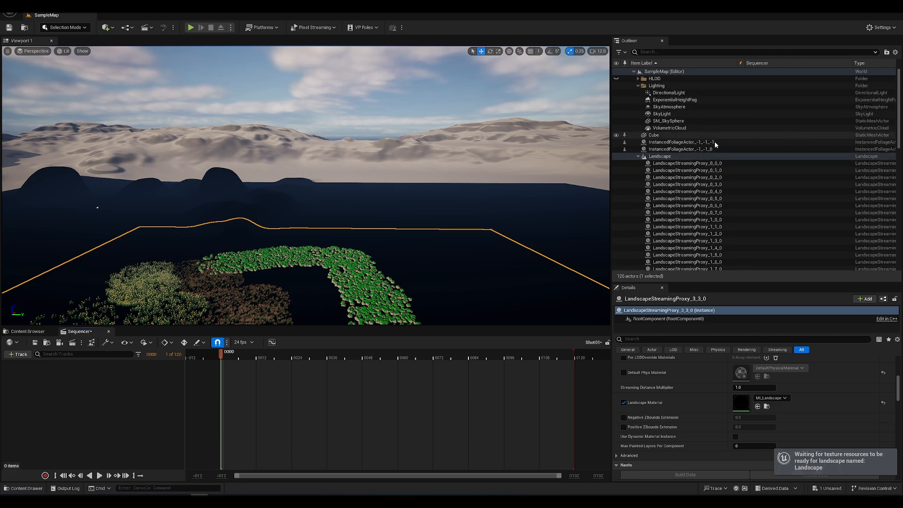
click(639, 157)
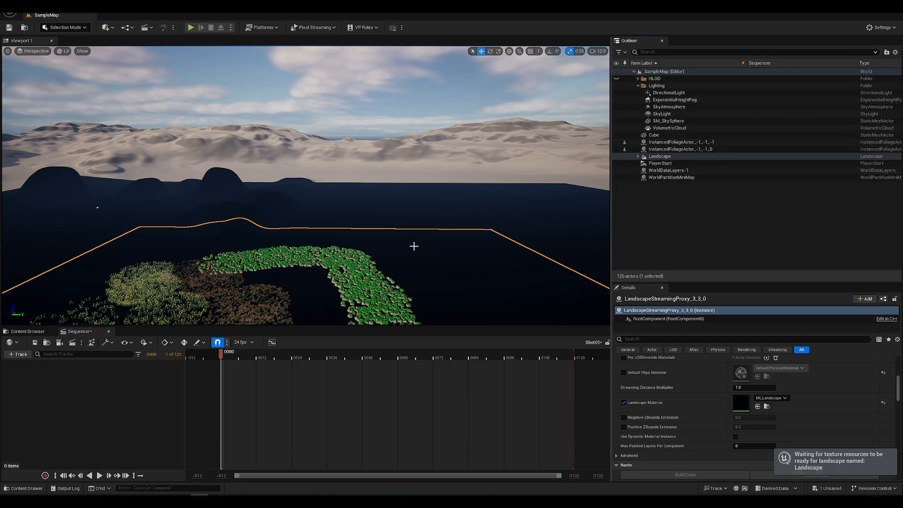
click(44, 335)
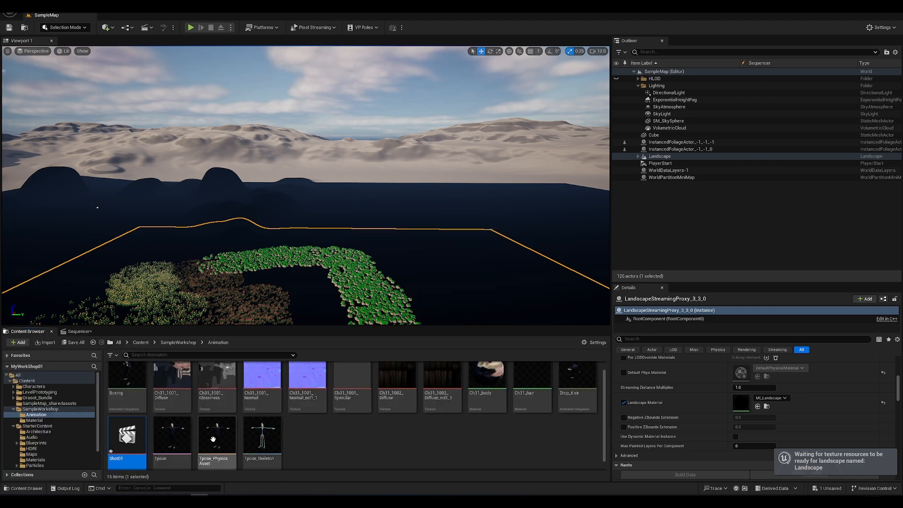
click(173, 436)
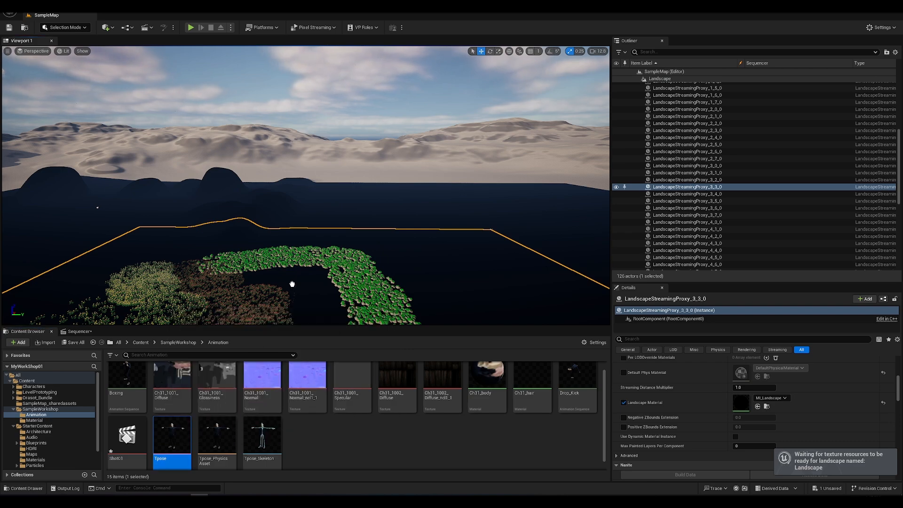
drag(281, 281, 281, 281)
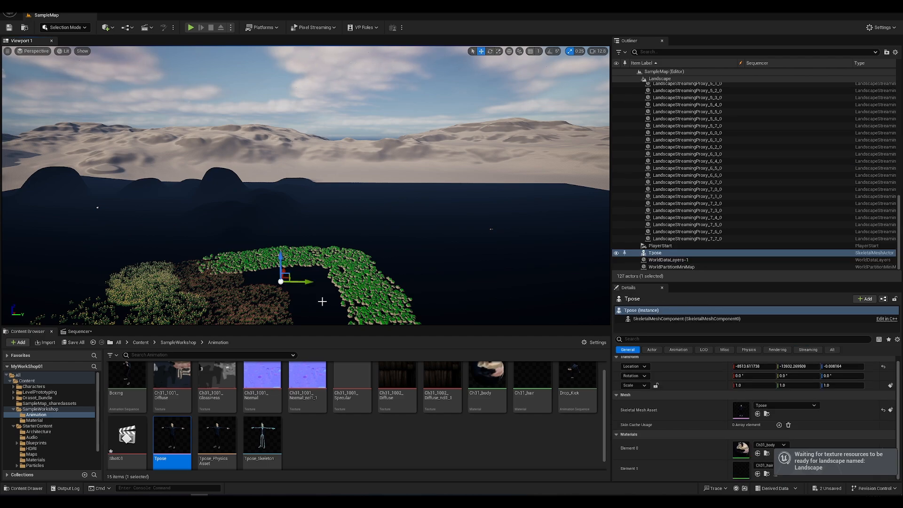
Frame the placed Tpose character and examine it and its surroundings from several sides.
key(f)
alt+drag(407, 247, 348, 228)
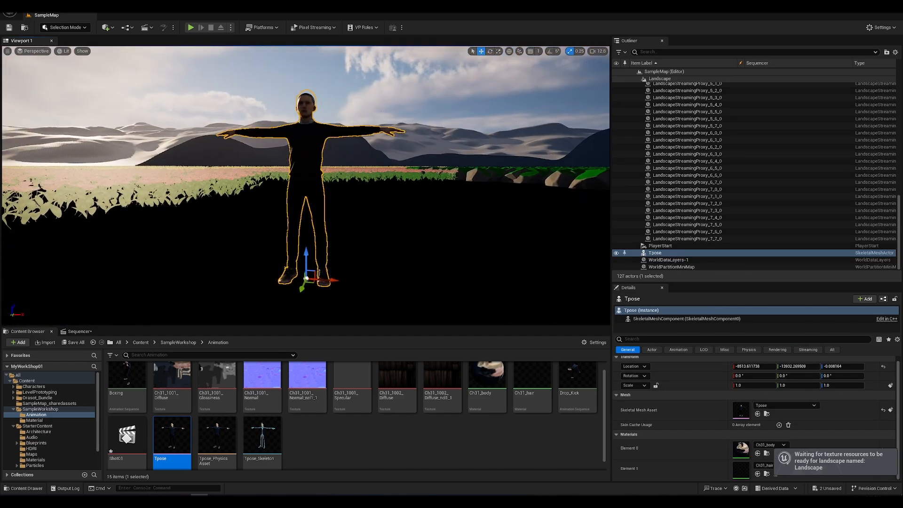
mouse_move(398, 248)
alt+right_down()
mouse_move(348, 248)
mouse_move(395, 248)
alt+right_up()
alt+drag(382, 215, 471, 219)
alt+drag(339, 218, 360, 223)
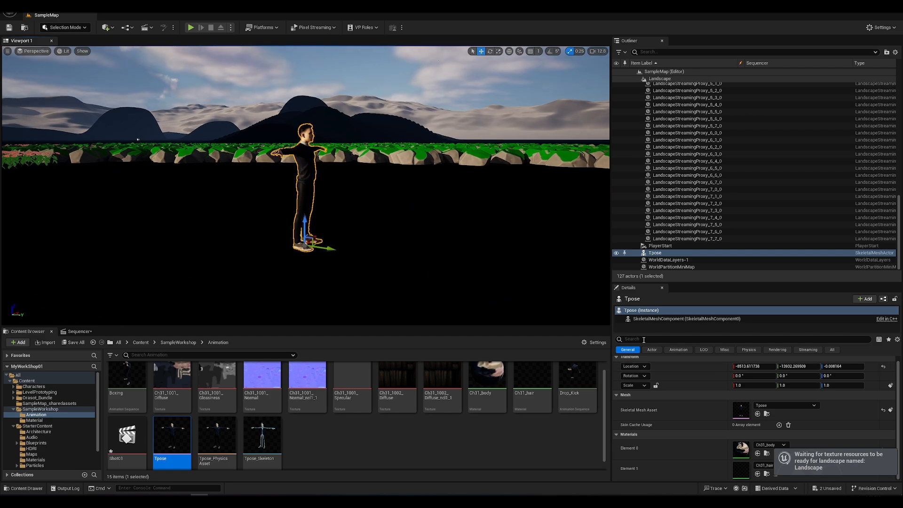
alt+drag(425, 251, 450, 253)
mouse_move(450, 253)
alt+right_down()
mouse_move(402, 253)
mouse_move(447, 253)
alt+right_up()
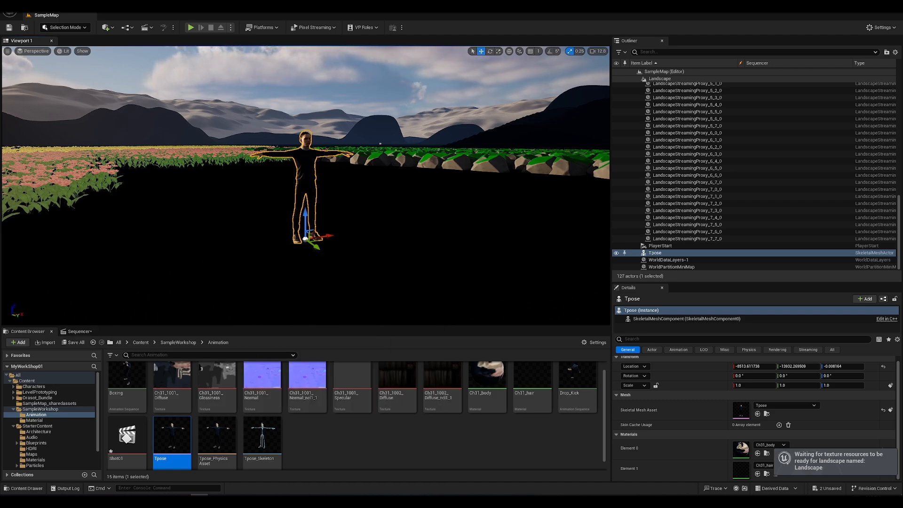
click(430, 256)
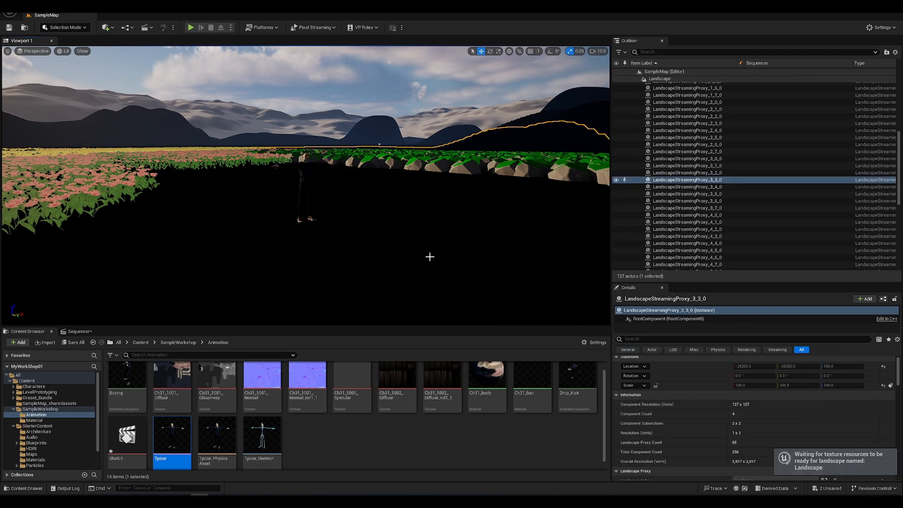
alt+drag(381, 175, 385, 161)
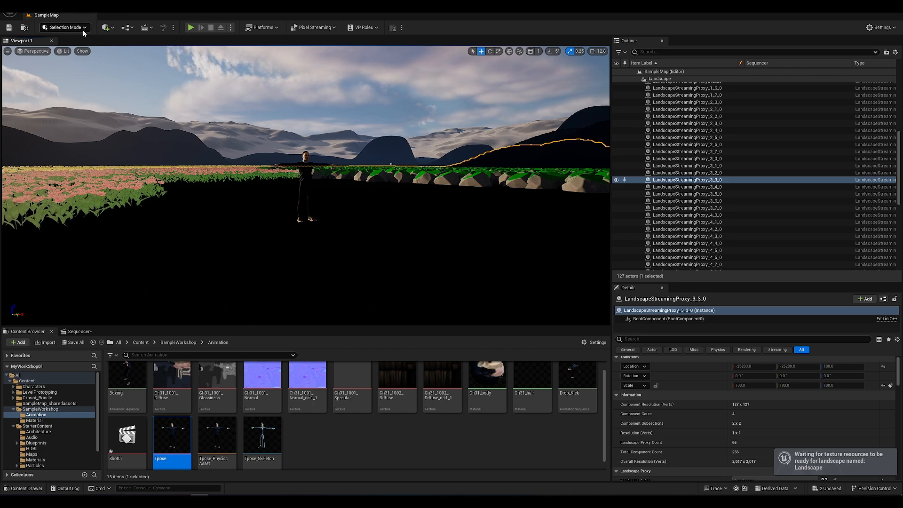
Add a Cine Camera Actor to the level and rename it Cam01.
click(111, 27)
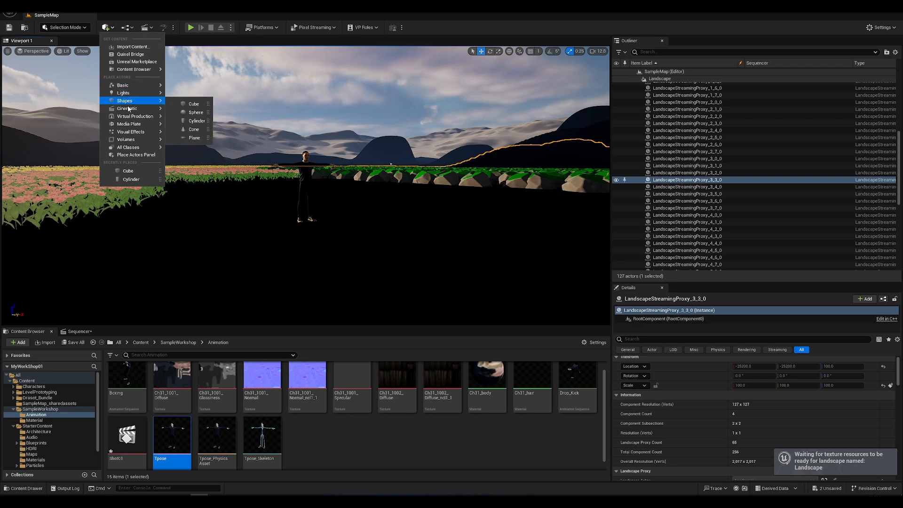
mouse_move(129, 94)
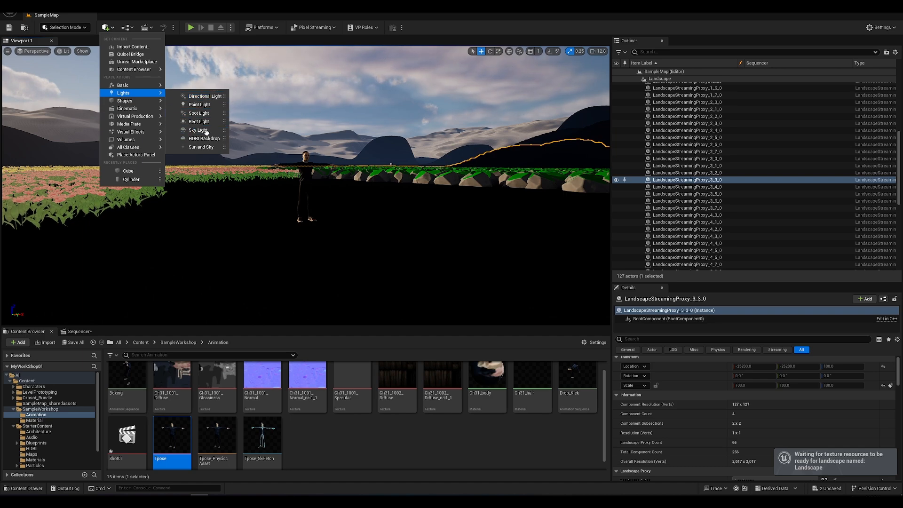
mouse_move(138, 111)
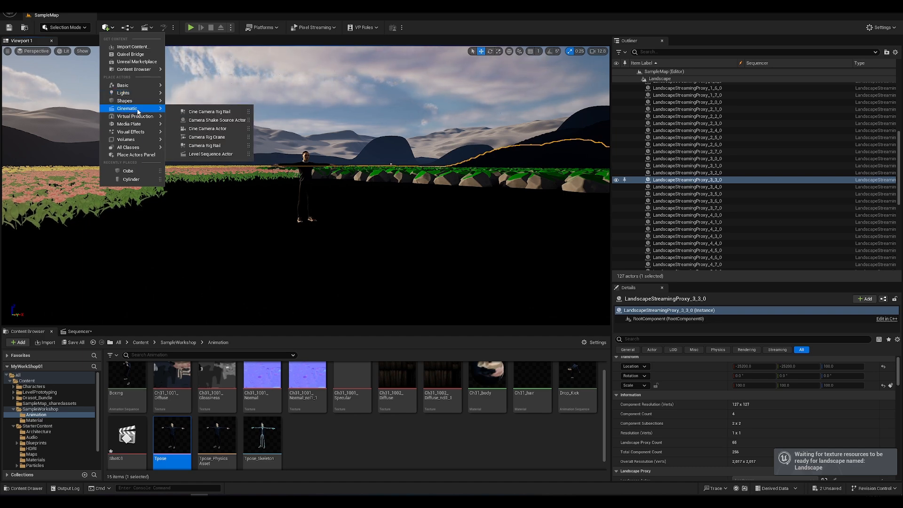
click(211, 136)
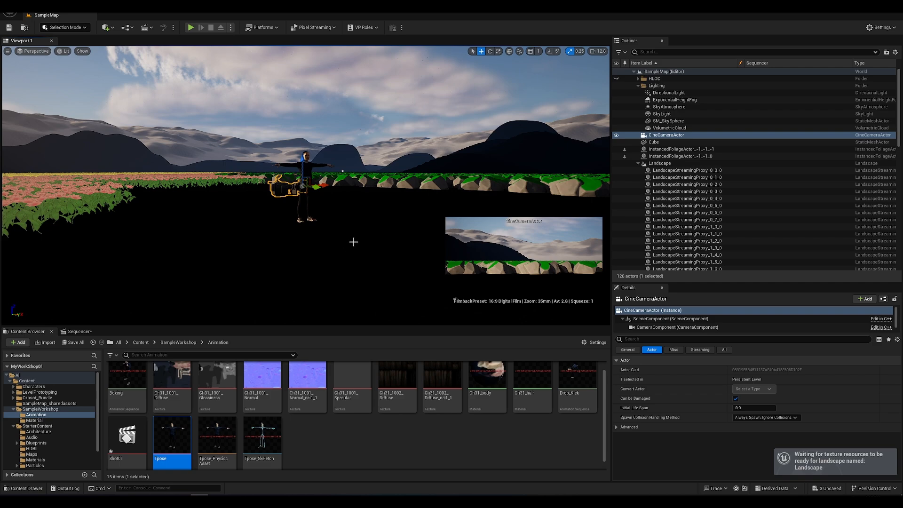
right_drag(347, 238, 347, 238)
key(s)
key(w)
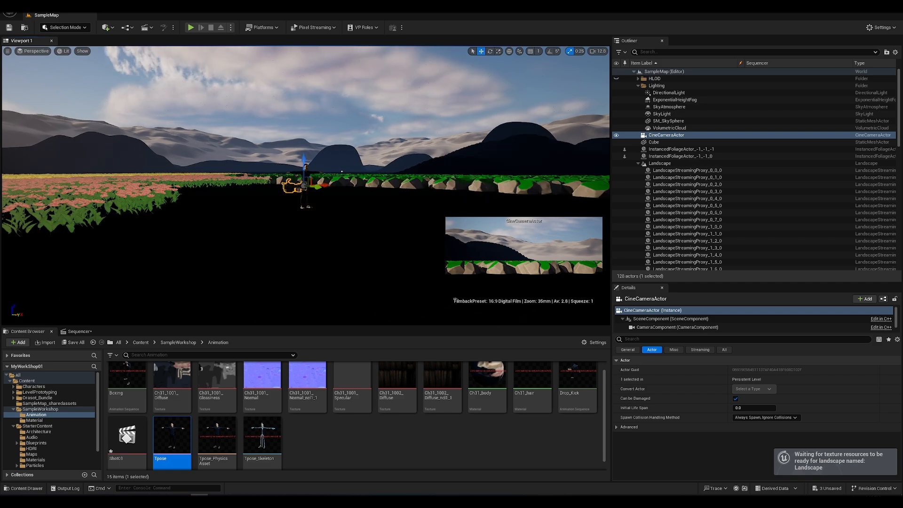
alt+drag(303, 245, 296, 258)
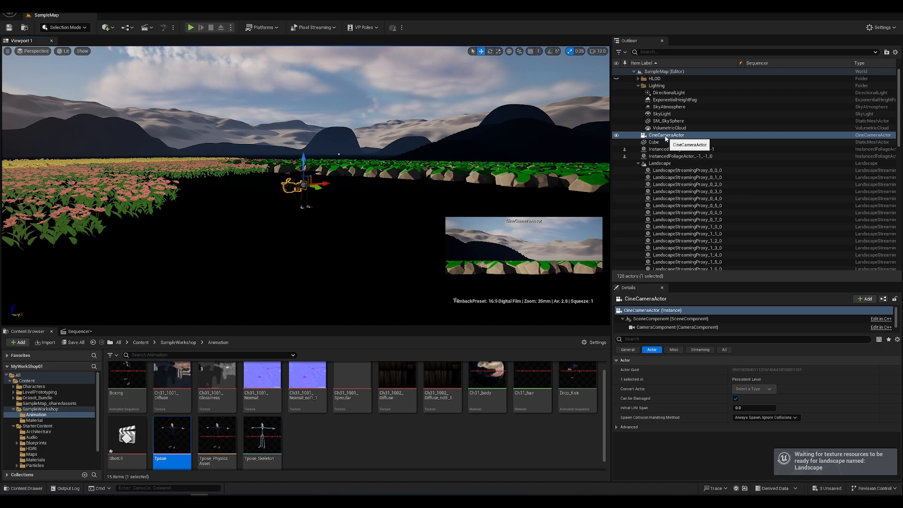
click(666, 136)
text(Cam01)
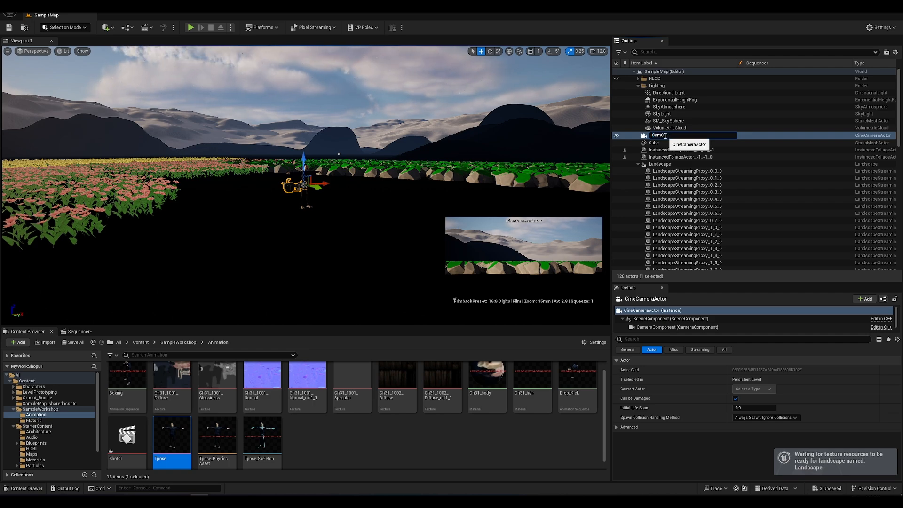
key(Return)
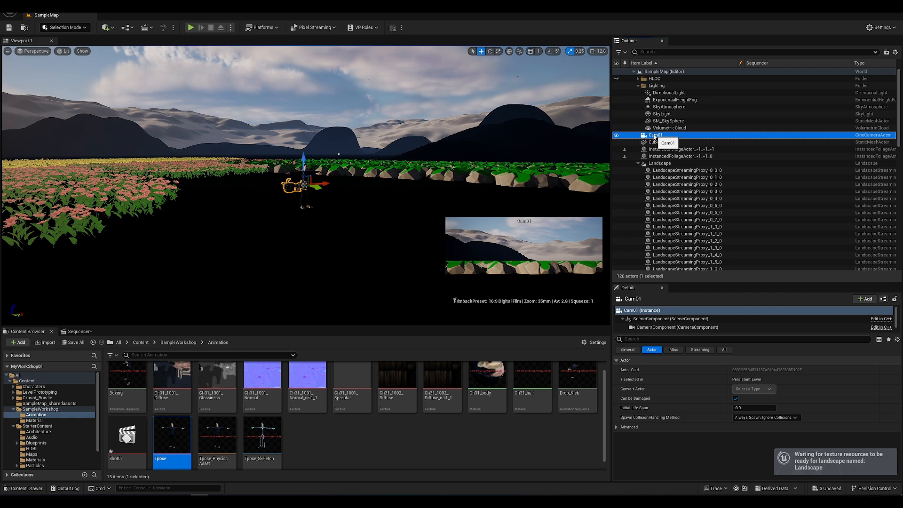
Snap the Cam01 camera to the current viewport view.
right_click(654, 137)
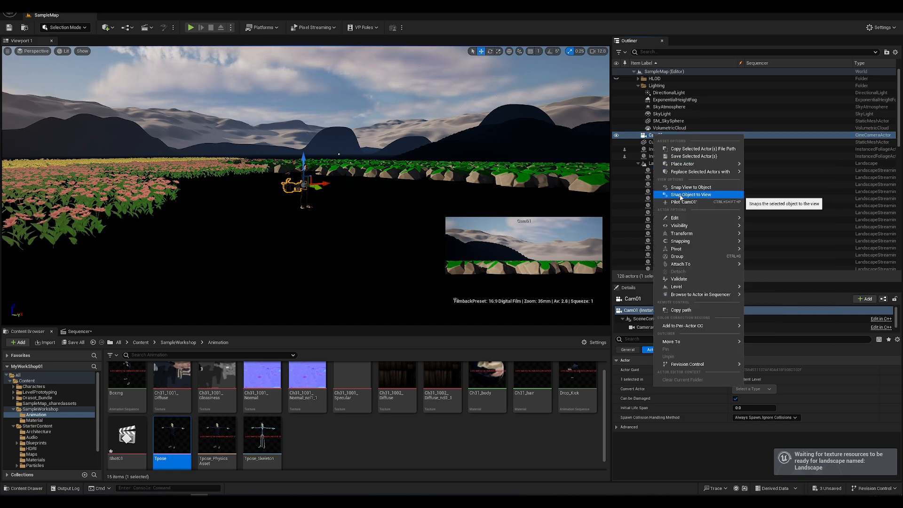
click(680, 195)
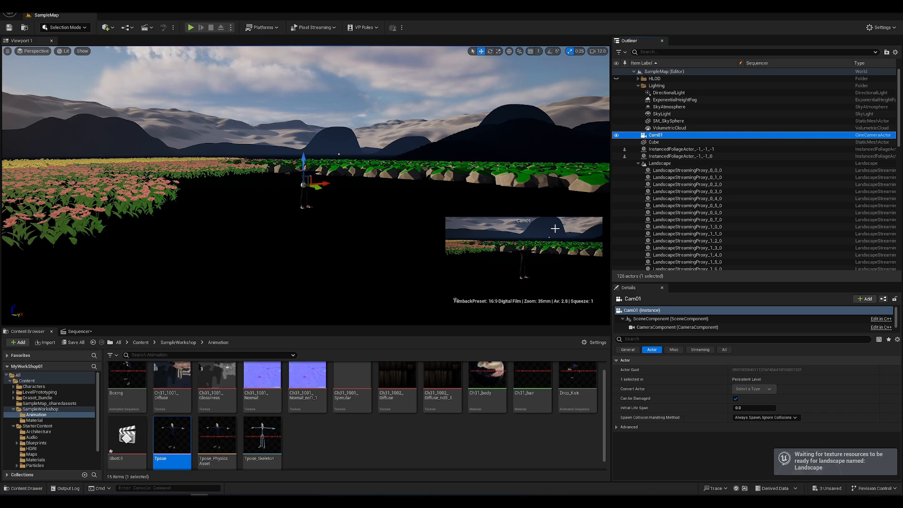
right_click(651, 139)
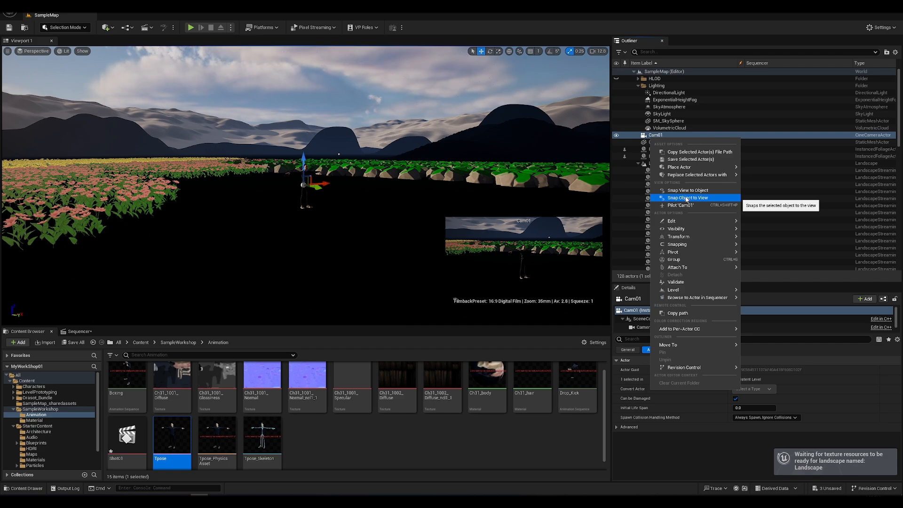
click(687, 198)
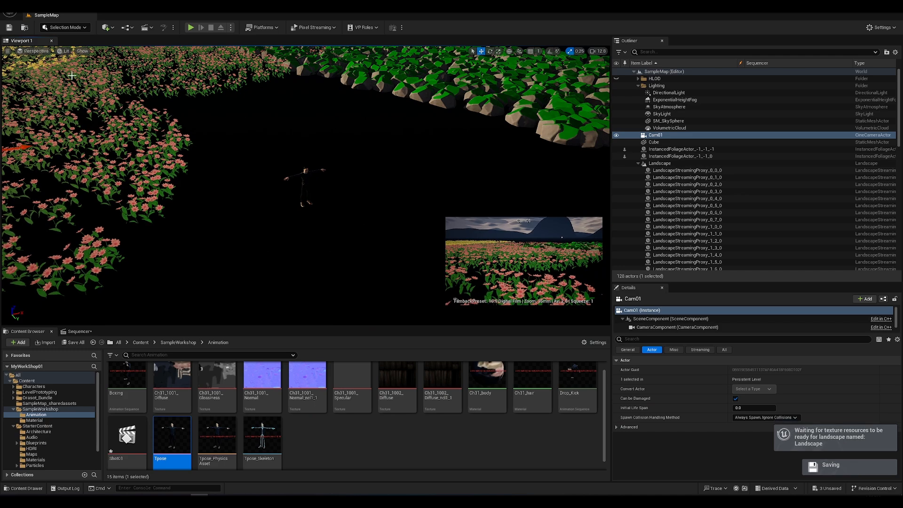
Move the Tpose character out of the foliage area onto the open checkered ground and focus the view on it.
click(305, 180)
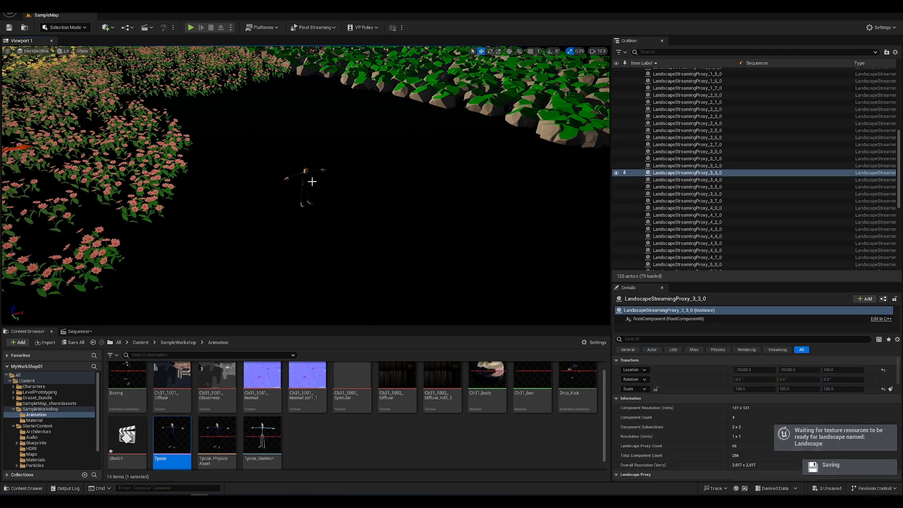
scroll(348, 215, down, 10)
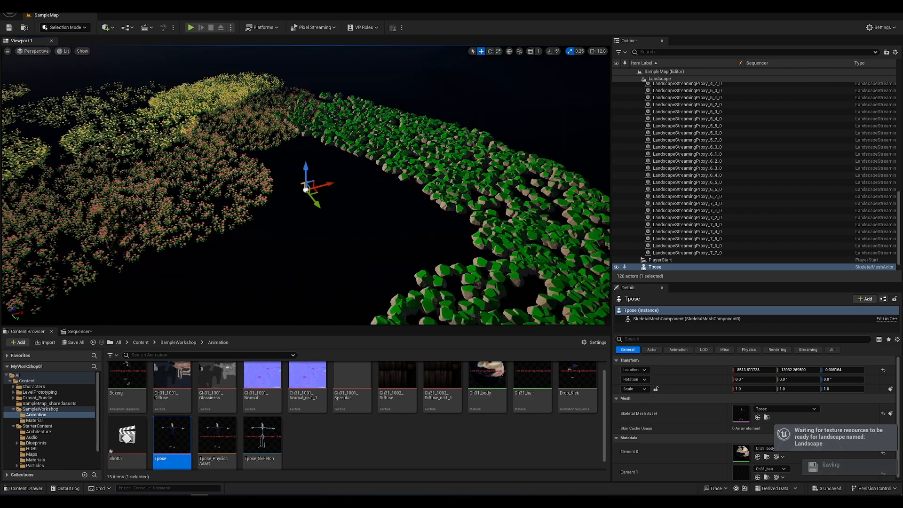
right_drag(371, 224, 314, 233)
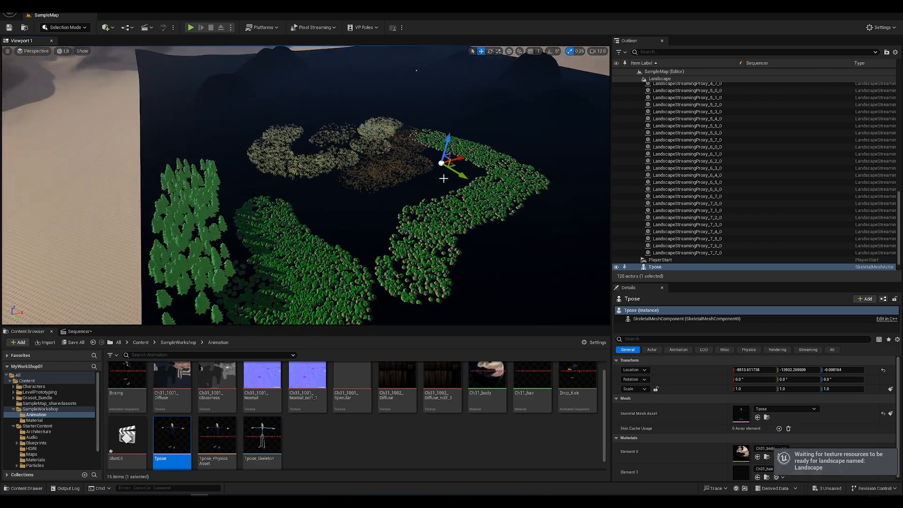
drag(450, 162, 62, 129)
key(f)
Compose a full-body view of the Tpose character from the front on the checkered ground and bring up the Shot01 sequence.
scroll(100, 151, down, 2)
mouse_move(306, 186)
alt+right_down()
mouse_move(263, 185)
mouse_move(296, 185)
alt+right_up()
alt+drag(306, 185, 329, 149)
alt+drag(350, 225, 373, 227)
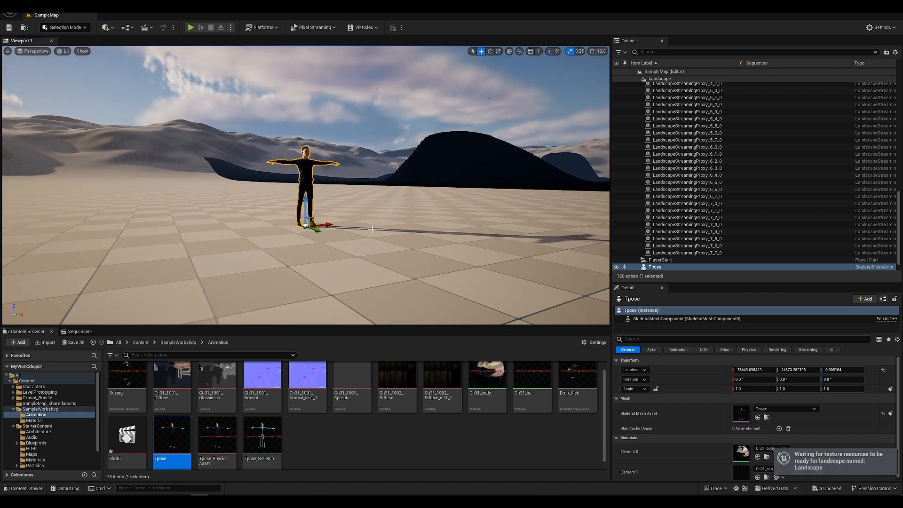
mouse_move(352, 221)
alt+right_down()
mouse_move(391, 221)
mouse_move(344, 220)
mouse_move(353, 221)
alt+right_up()
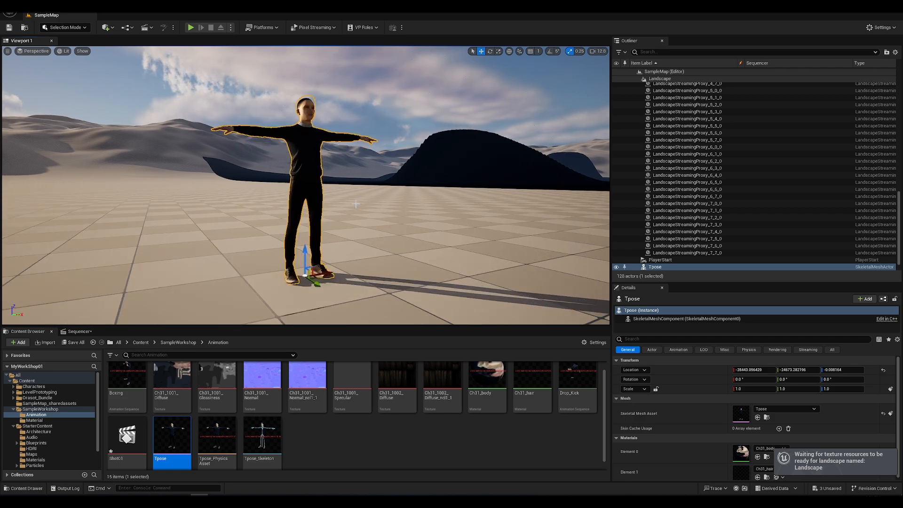
mouse_move(352, 221)
alt+mouse_down()
mouse_move(340, 230)
mouse_move(361, 205)
alt+mouse_up()
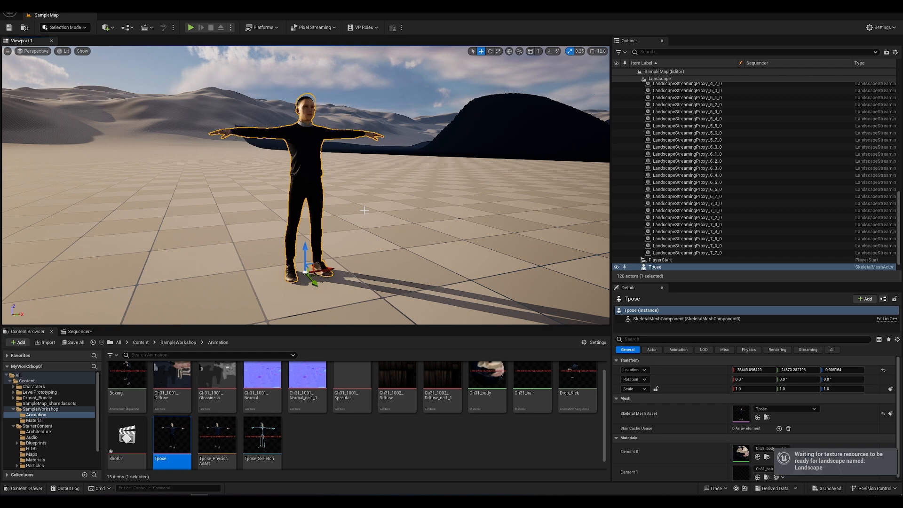
alt+right_drag(394, 209, 359, 208)
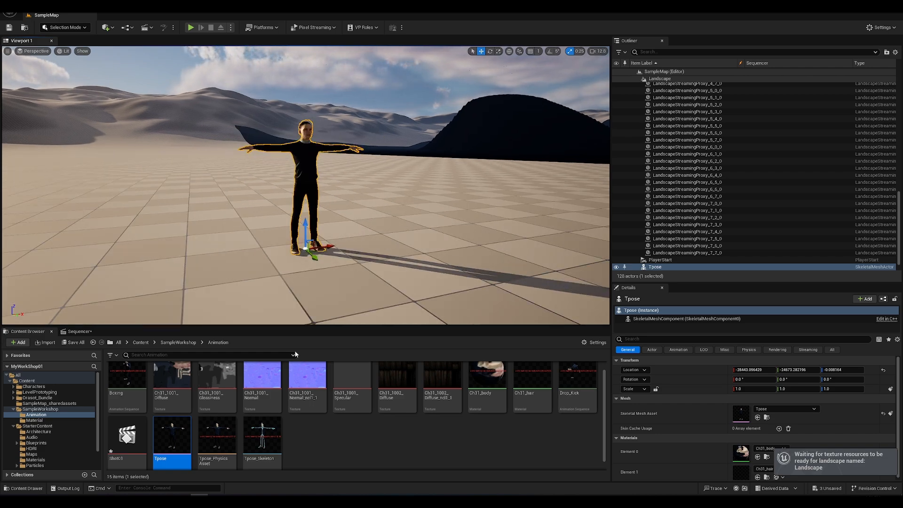
click(78, 331)
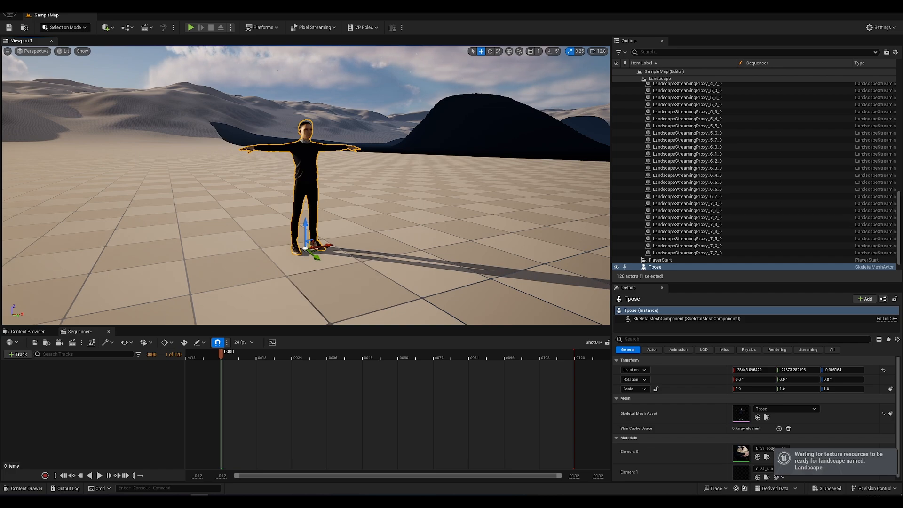
scroll(471, 186, down, 4)
scroll(471, 185, up, 3)
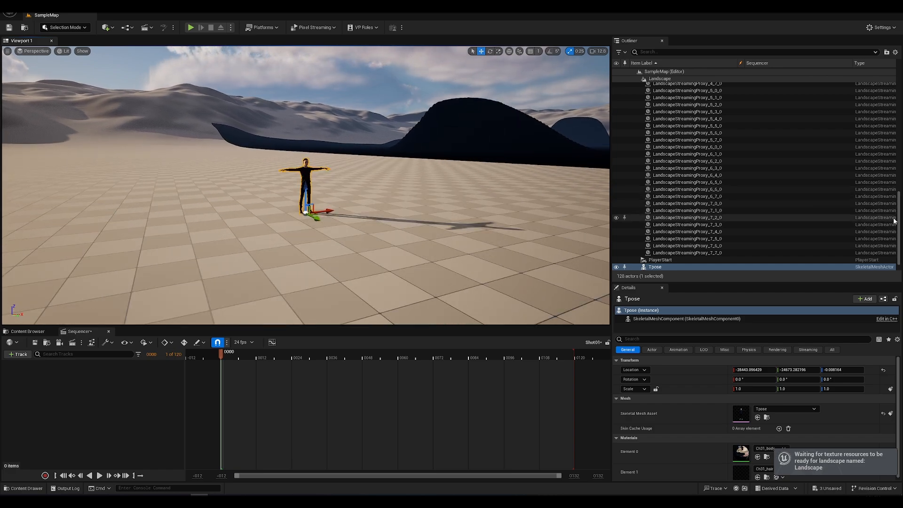
Collapse the Landscape group in the Outliner and snap Cam01 to the composed view of the character.
scroll(843, 179, up, 15)
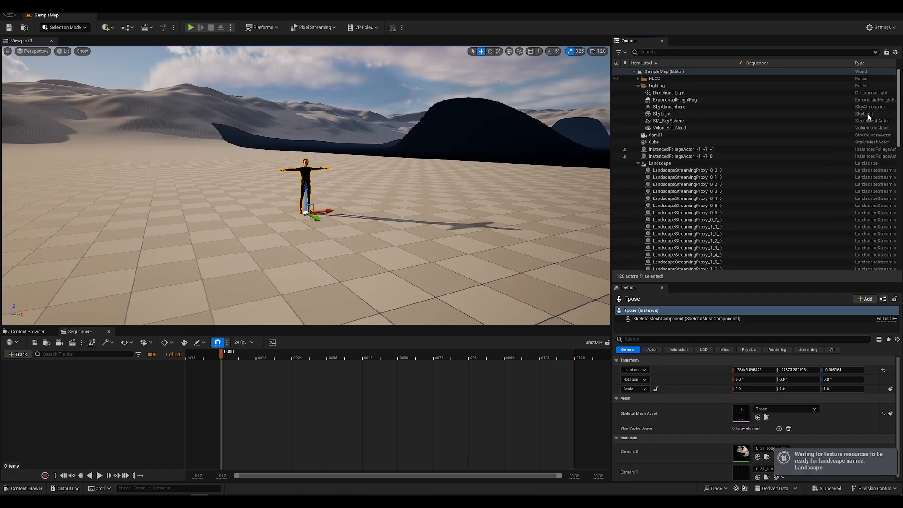
click(639, 164)
click(659, 135)
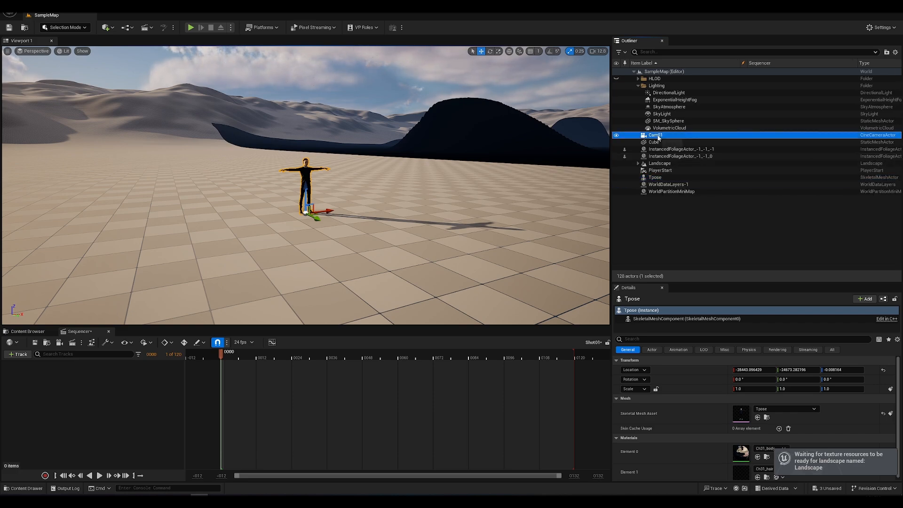
right_click(659, 136)
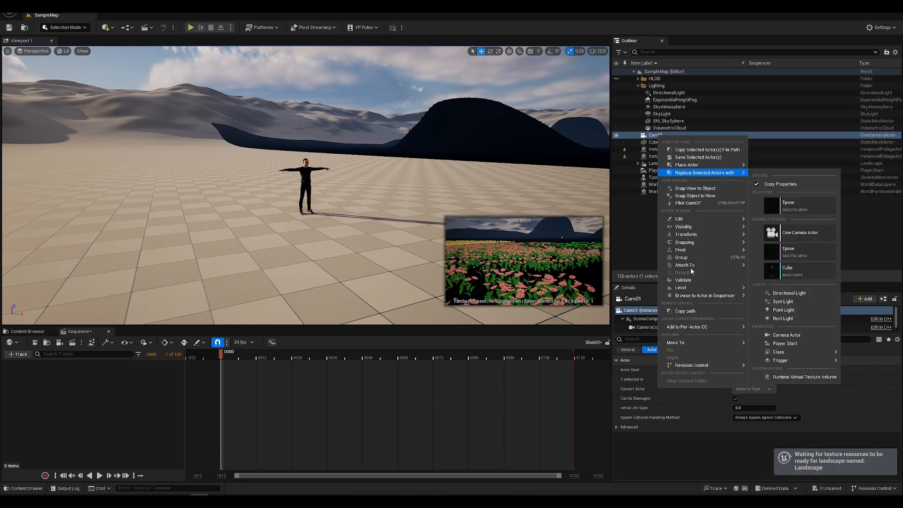
click(694, 196)
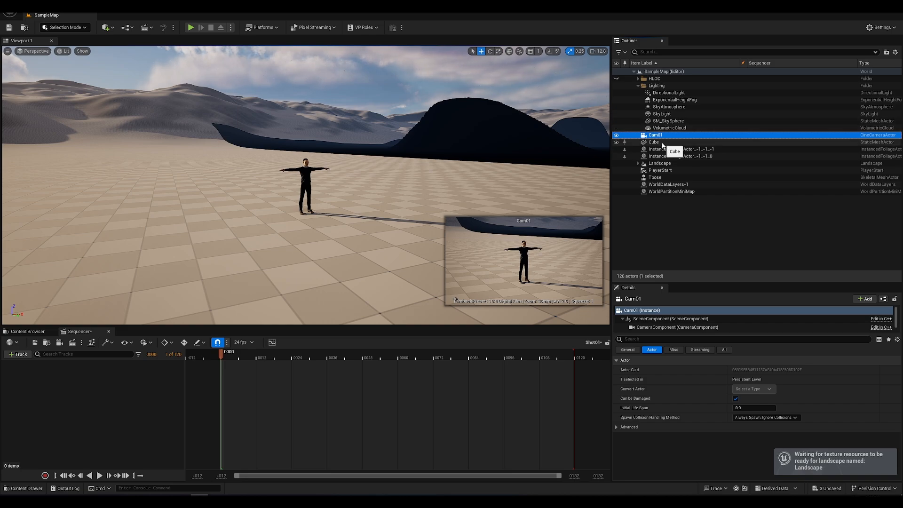
Add Cam01 to the Shot01 sequence directly from the Outliner and delete its track and the Camera Cuts track again.
drag(646, 137, 120, 397)
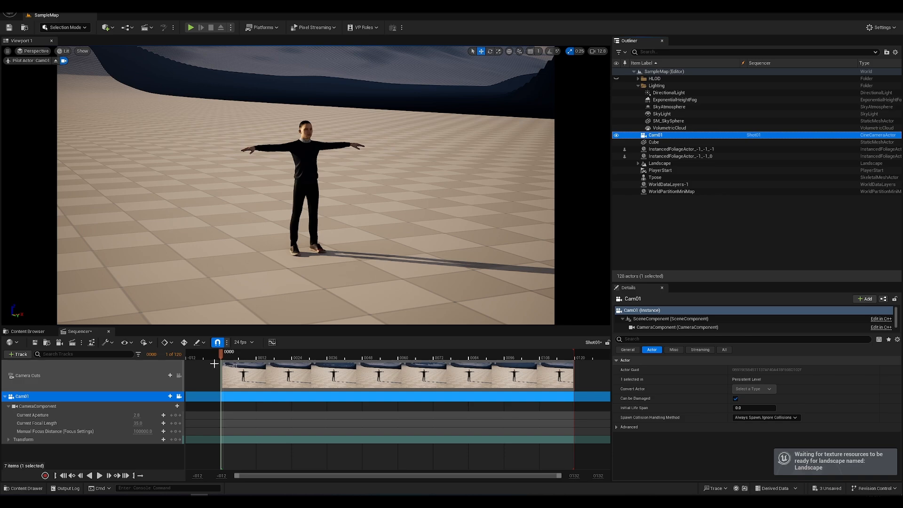
click(91, 399)
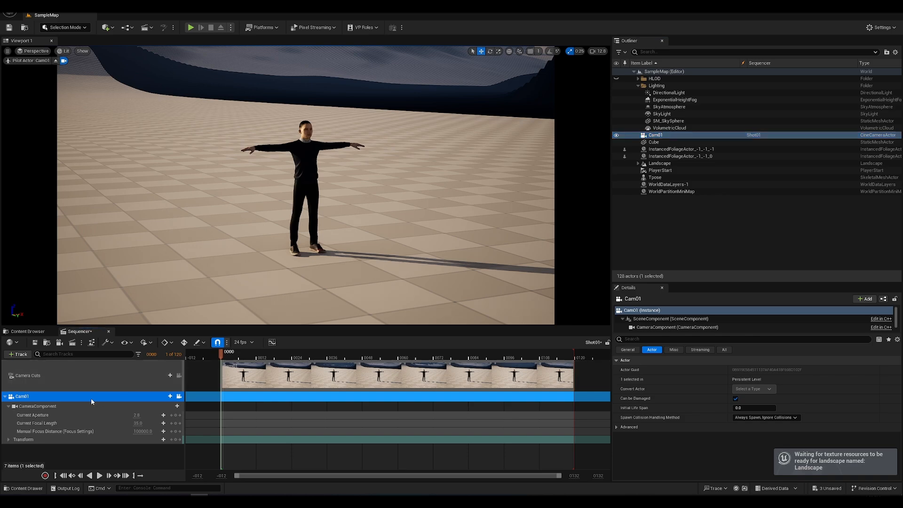
key(Delete)
click(76, 375)
key(Delete)
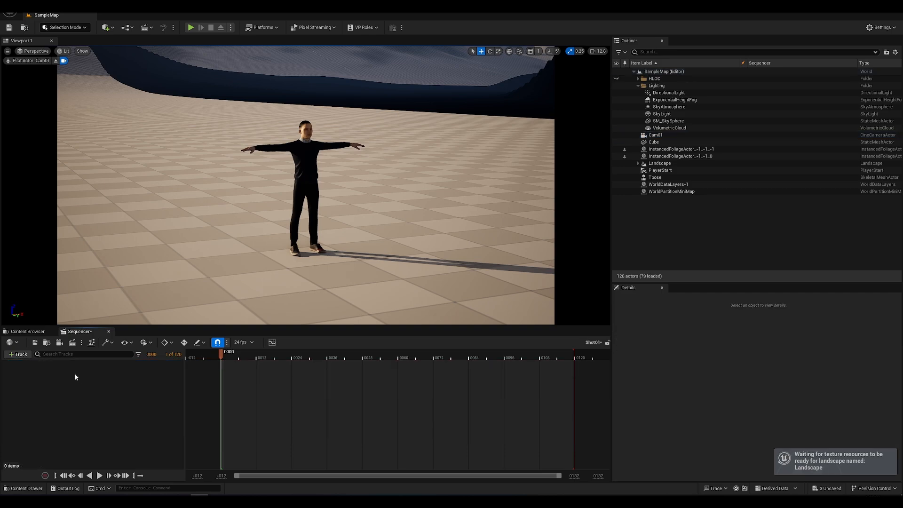
Add the selected Cam01 to the Shot01 sequence as an Actor To Sequencer track.
click(655, 135)
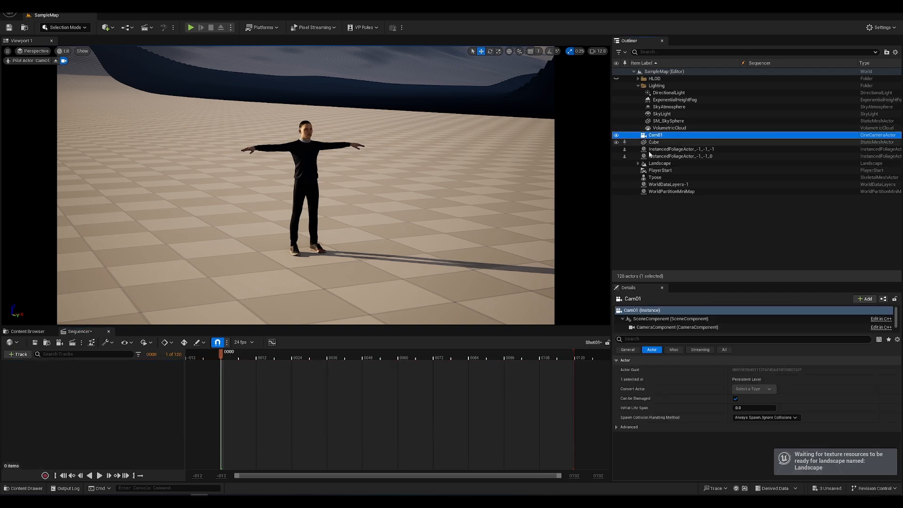
click(25, 355)
mouse_move(26, 368)
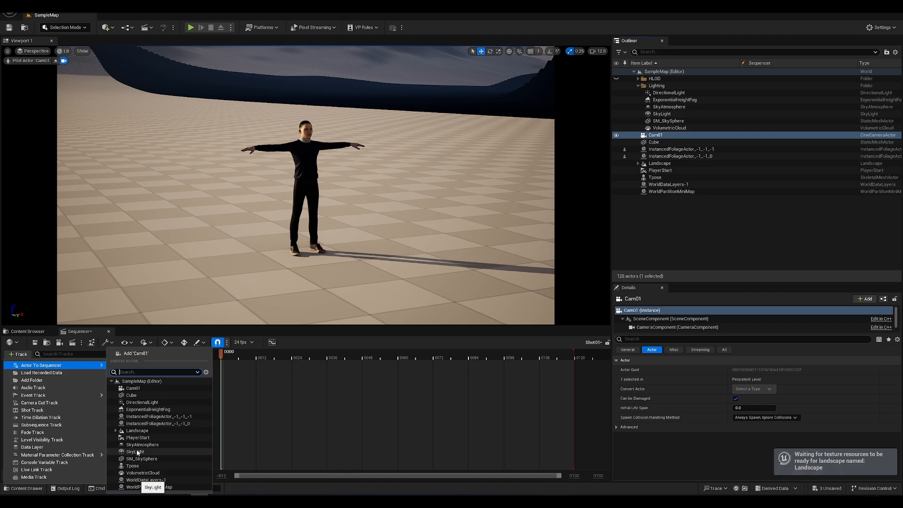
click(136, 355)
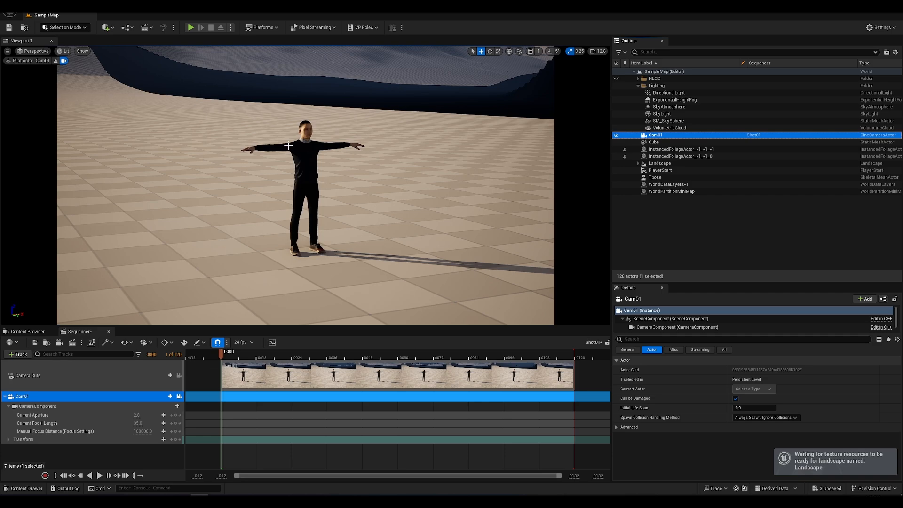
Pull the piloted Cam01 slightly back from the character and stop piloting it.
key(s)
right_drag(333, 179, 351, 183)
key(w)
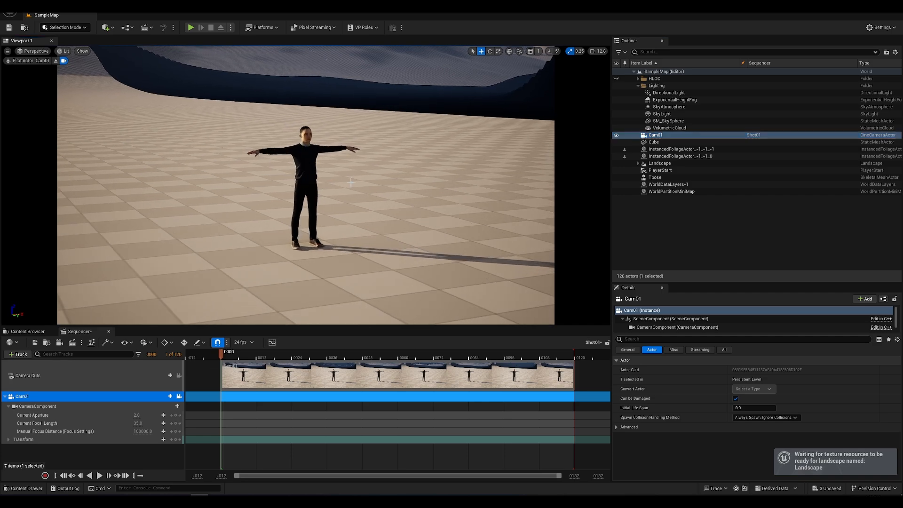
click(56, 61)
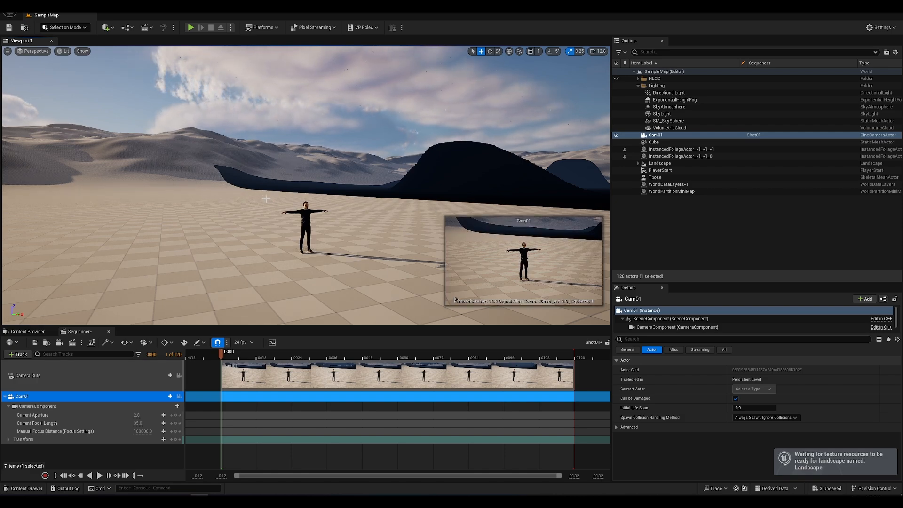
View the character and camera together from behind the character and pin Cam01's preview in the viewport.
right_drag(254, 188, 330, 207)
alt+drag(329, 207, 480, 217)
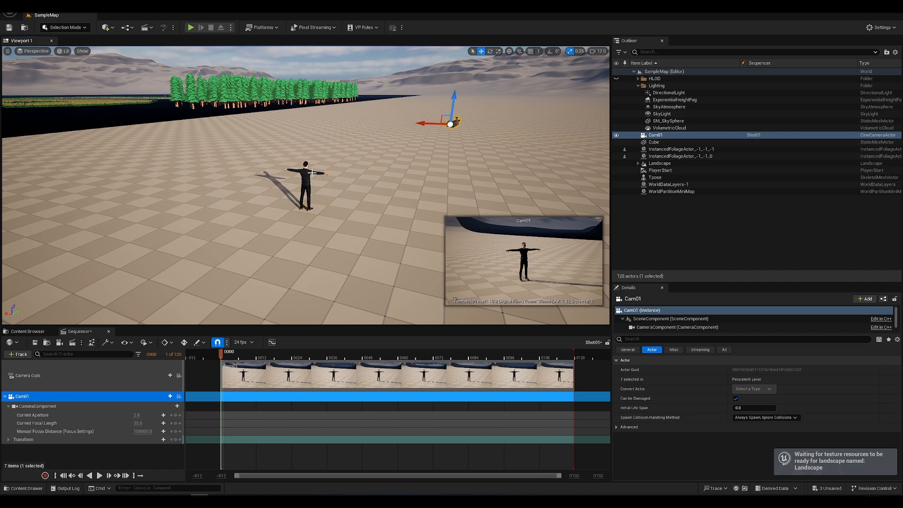
click(312, 173)
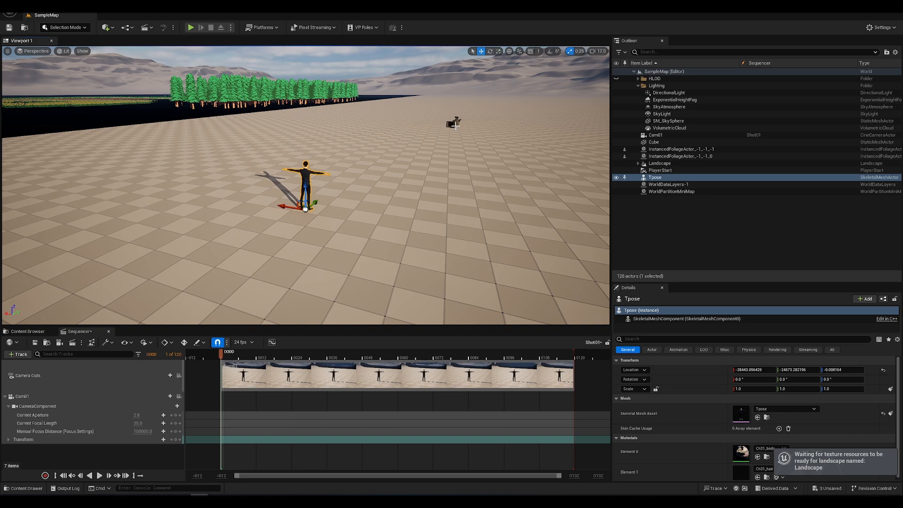
click(455, 125)
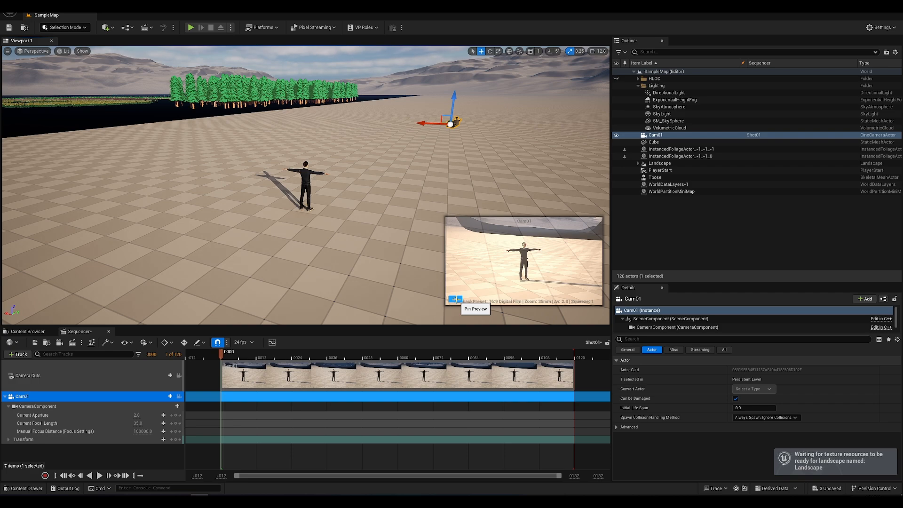
Nudge the Tpose character slightly along the X axis while watching the pinned preview, and reselect Cam01.
click(306, 187)
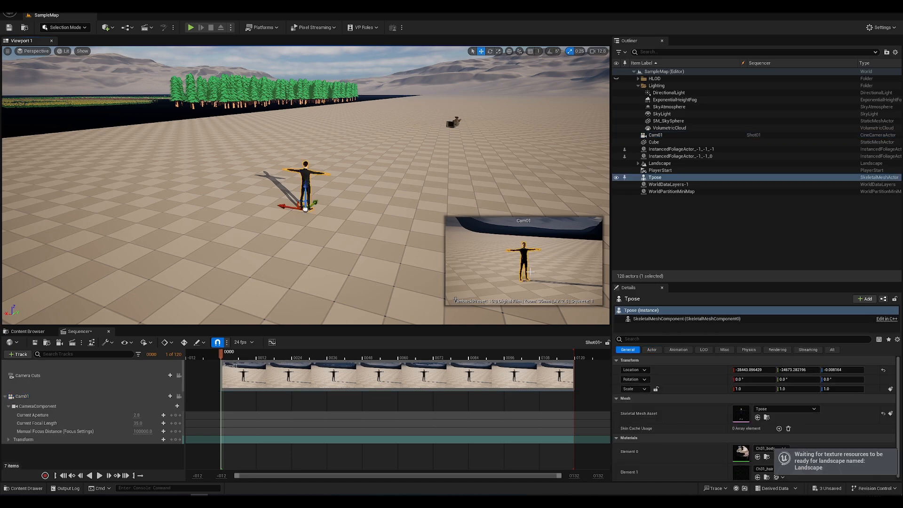
click(453, 123)
click(306, 188)
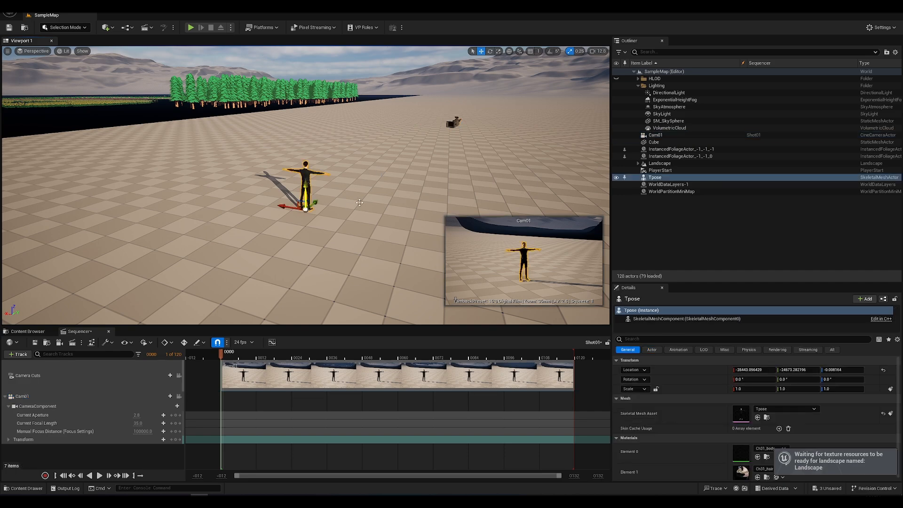
drag(282, 206, 285, 204)
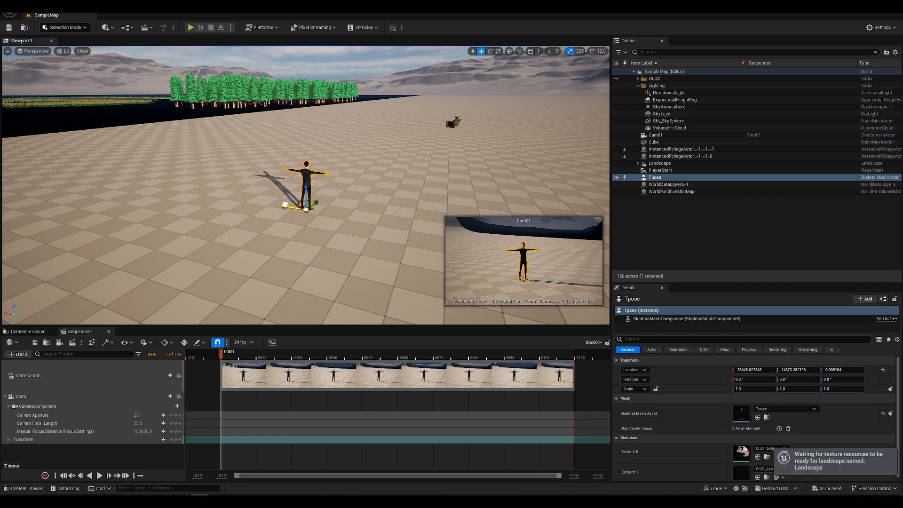
click(454, 124)
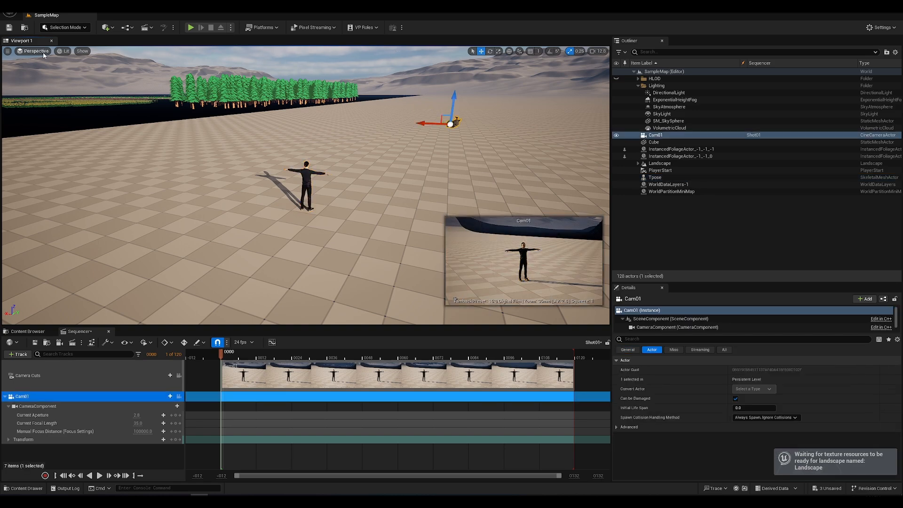
Lock the viewport to the Camera Cuts track and show all of Cam01's detail properties.
click(179, 376)
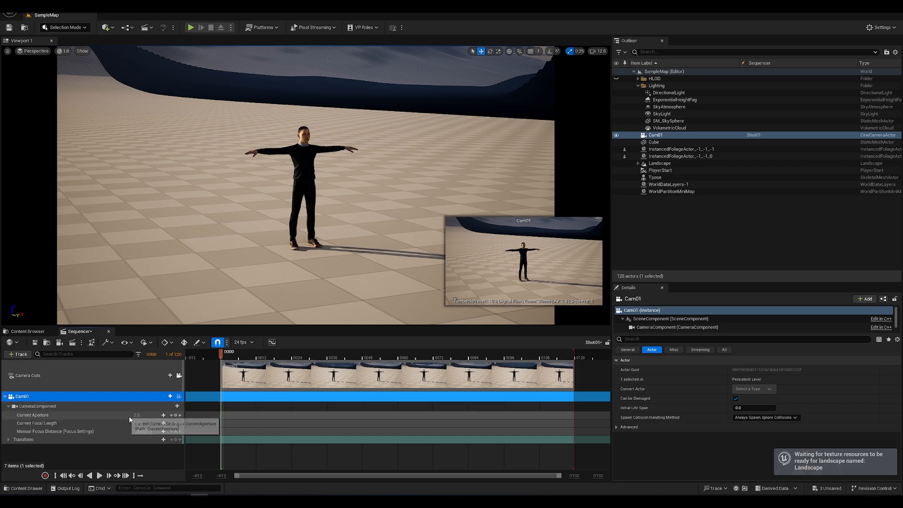
click(656, 136)
click(724, 351)
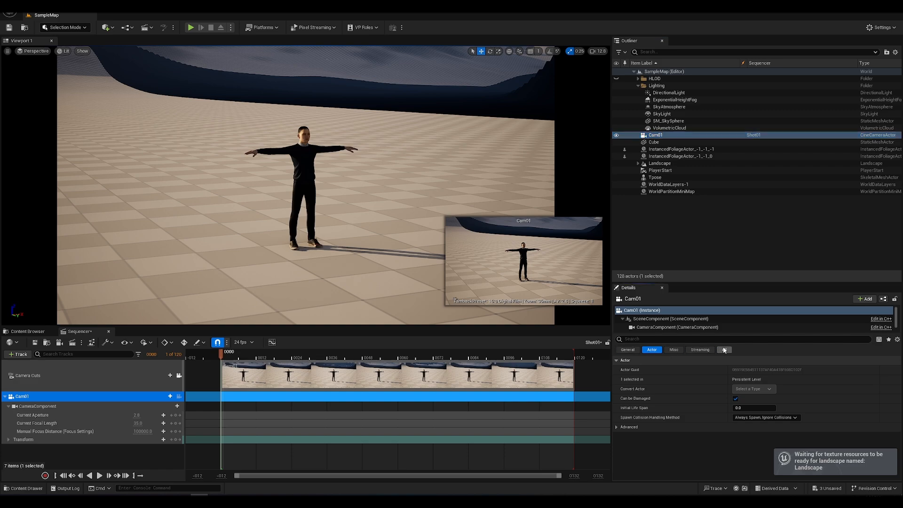
scroll(752, 388, down, 2)
scroll(753, 389, up, 2)
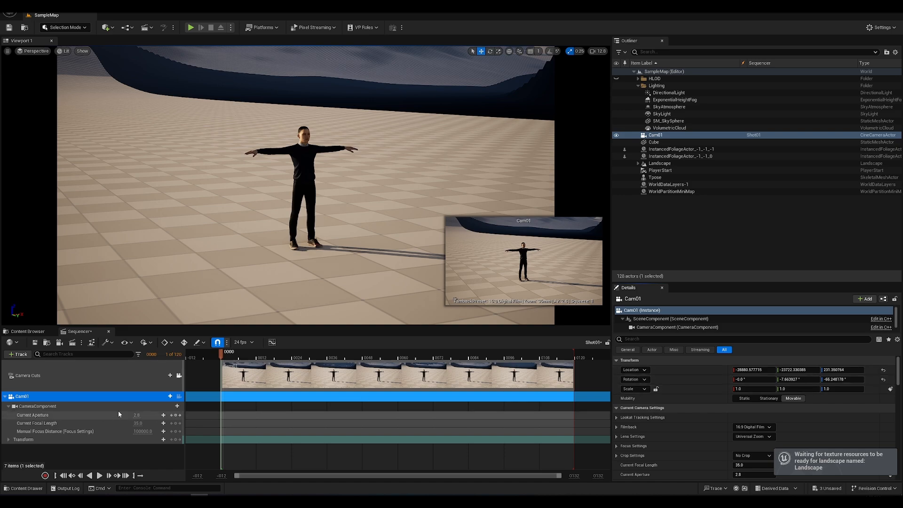
Add a transform key for Cam01 at frame 0000 of the Shot01 sequence.
click(9, 440)
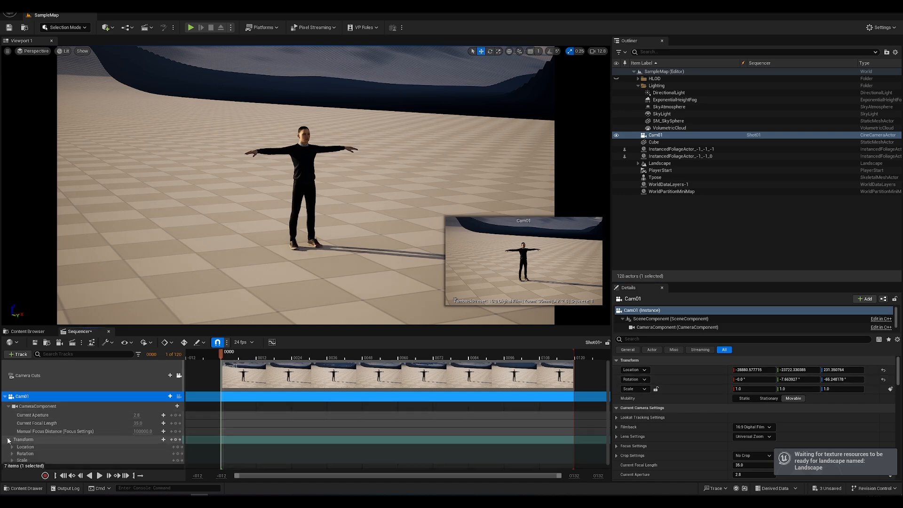
click(9, 439)
scroll(722, 408, down, 1)
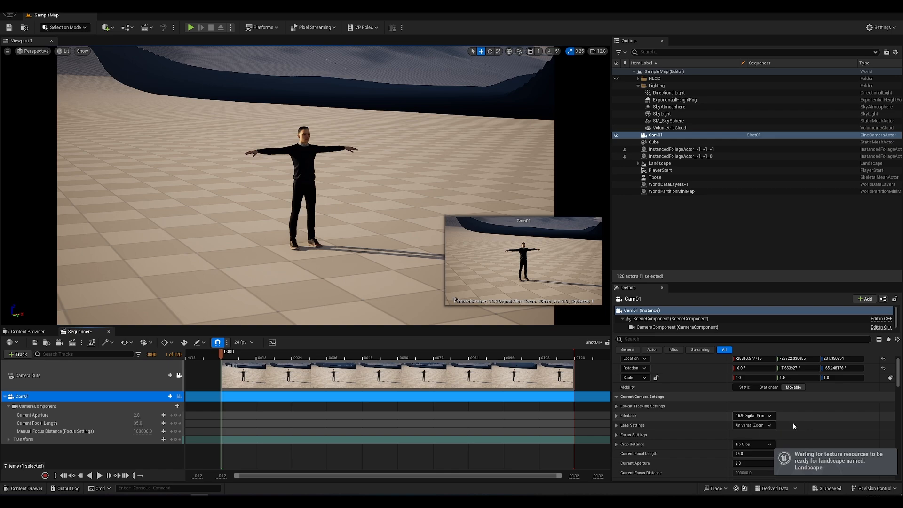
mouse_move(899, 378)
mouse_down()
mouse_move(898, 398)
mouse_move(898, 372)
mouse_up()
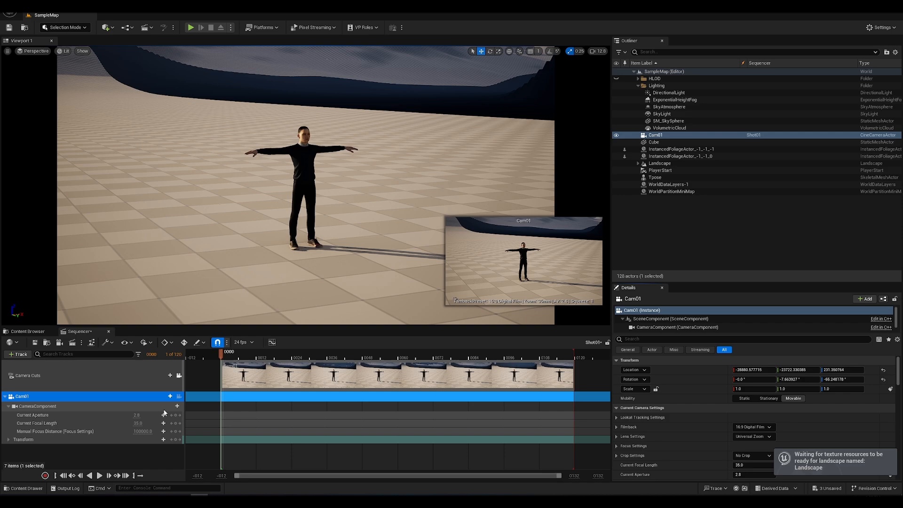
click(9, 440)
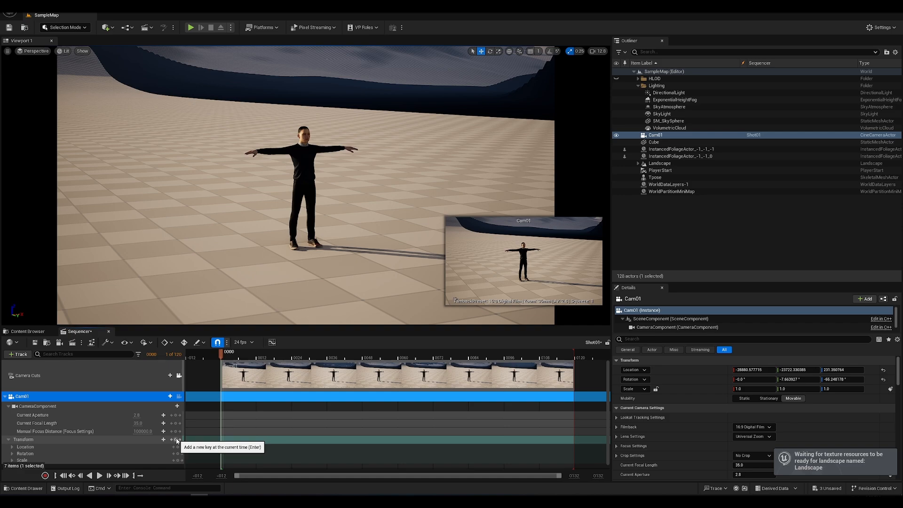
click(177, 440)
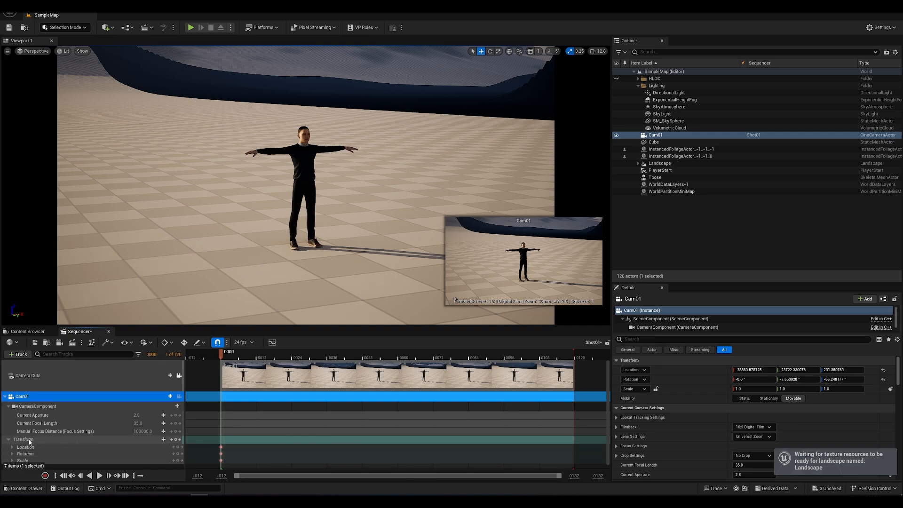
click(9, 440)
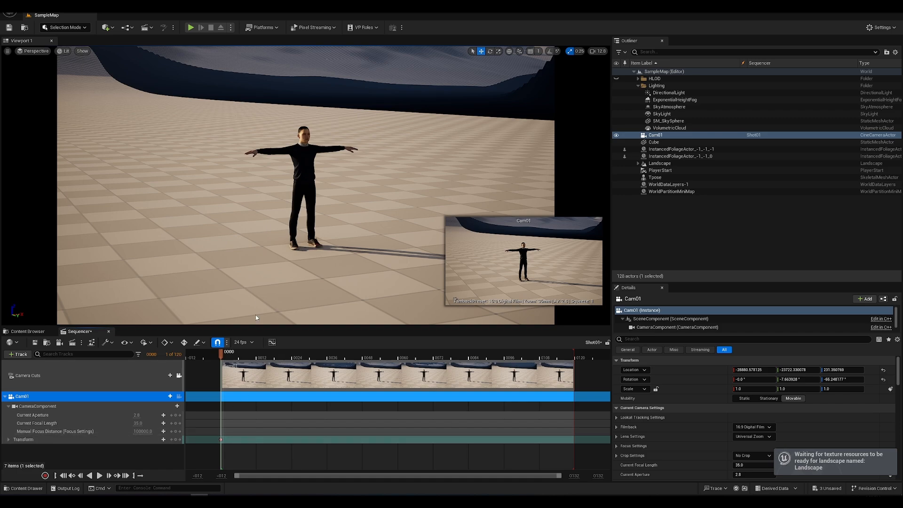
Go to frame 0118 near the end of the shot, reselect Cam01 and key its transform there.
drag(281, 358, 576, 375)
key(Left)
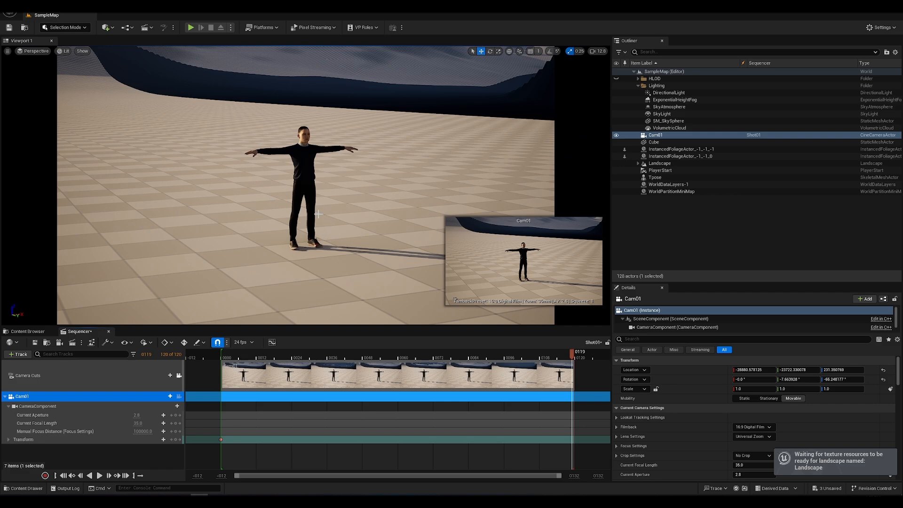
click(655, 143)
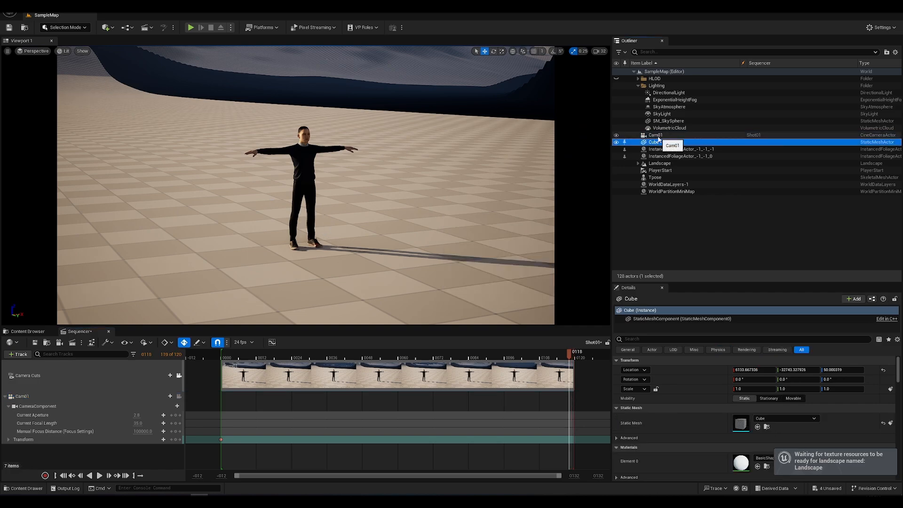
click(657, 136)
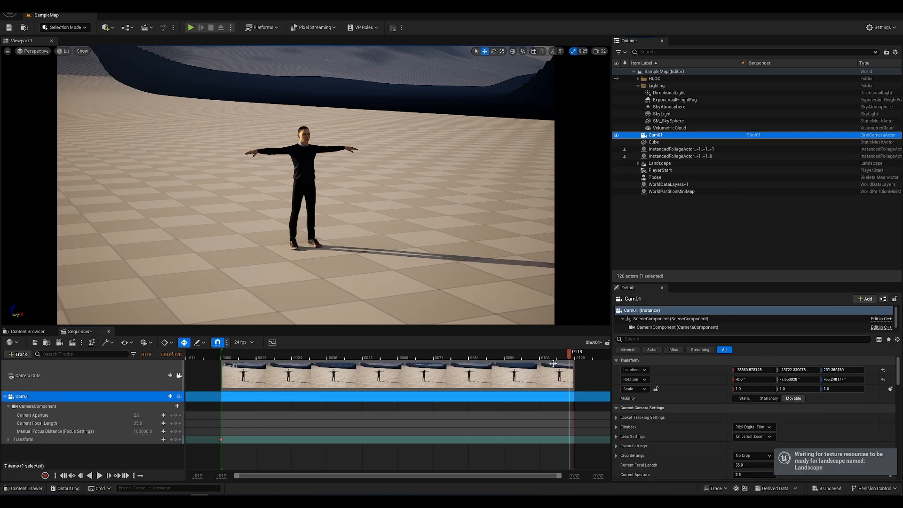
mouse_move(570, 355)
mouse_down()
mouse_move(561, 354)
mouse_move(569, 354)
mouse_up()
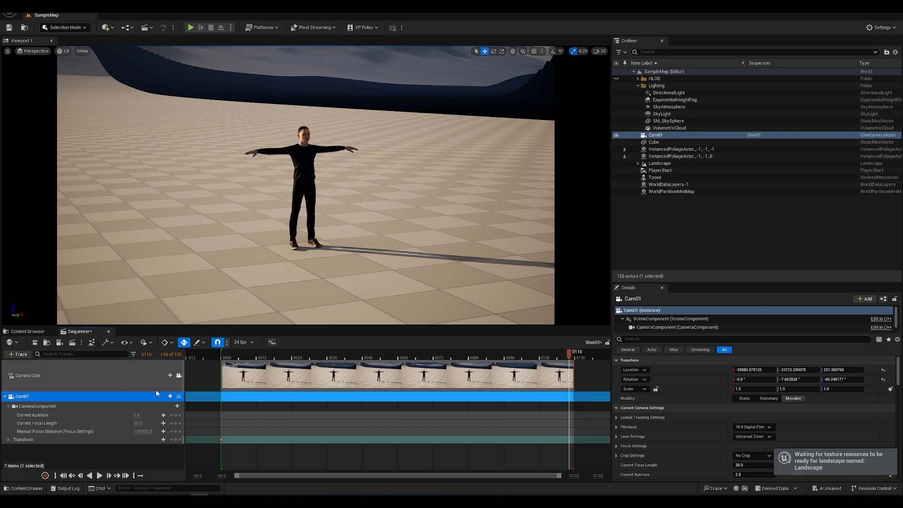
click(176, 440)
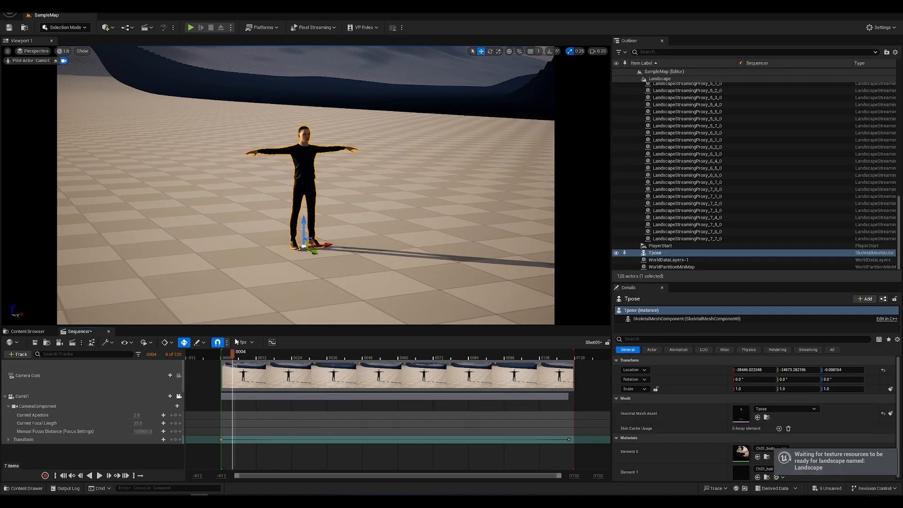
Pull the piloted Cam01 back from the character at frame 0000 and scrub to frame 0059 to check the move.
drag(232, 352, 582, 361)
drag(514, 365, 223, 382)
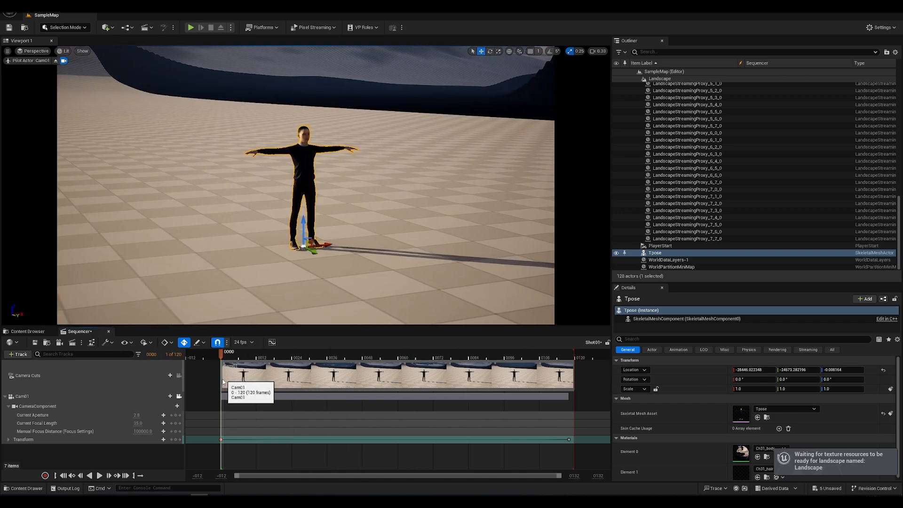
key(s)
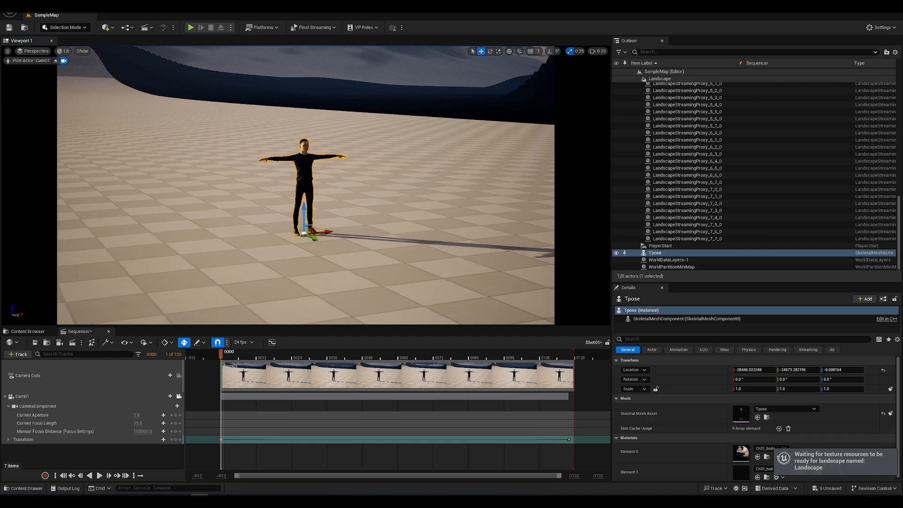
drag(227, 353, 396, 373)
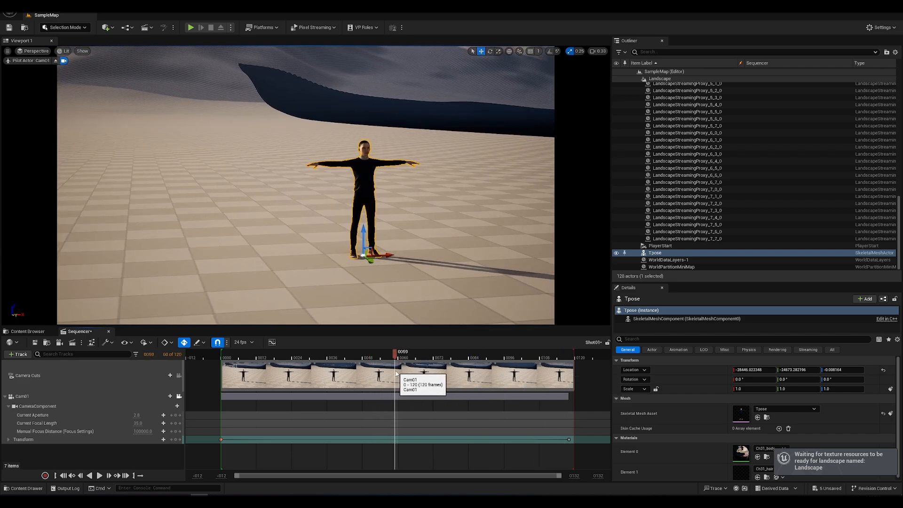
Change the view to a cinematic viewport and look through Cam01 in it.
click(34, 53)
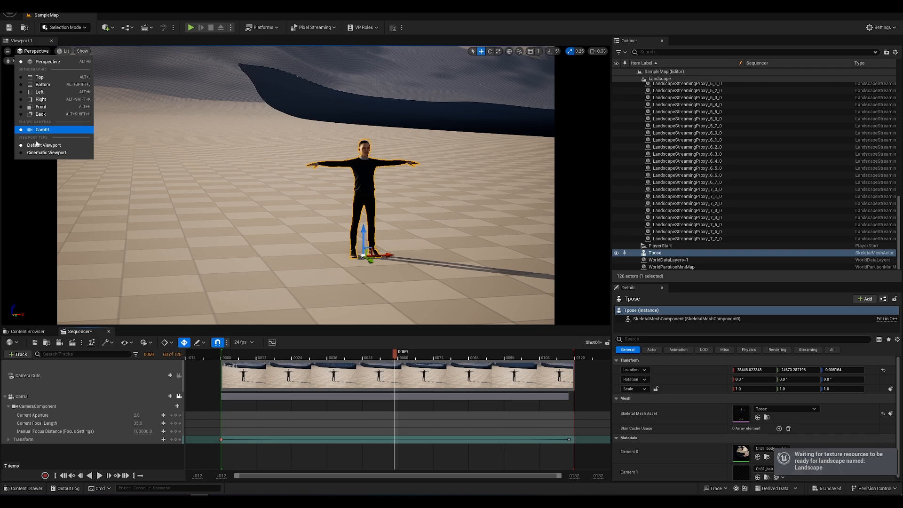
click(36, 153)
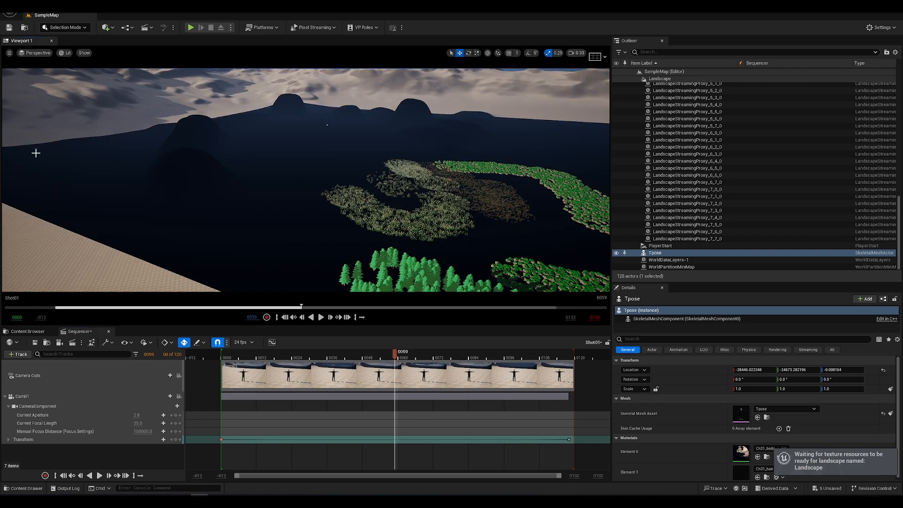
click(71, 397)
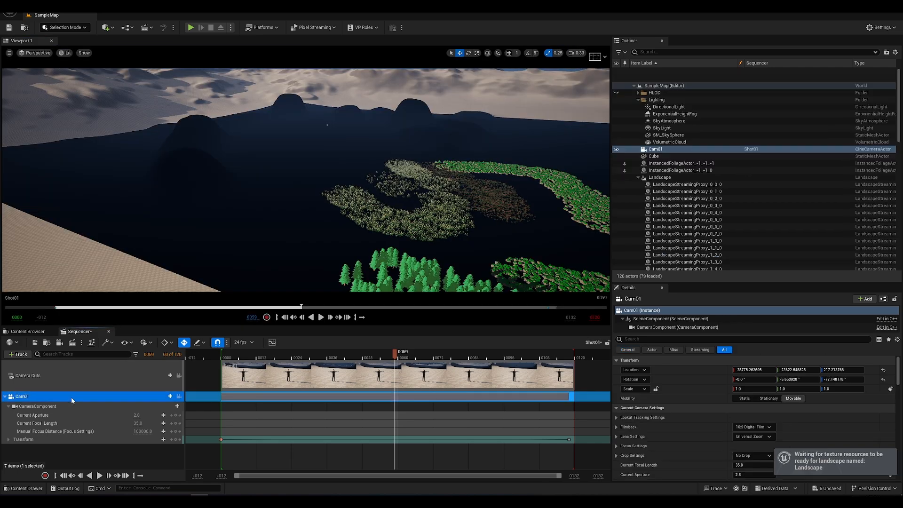
click(45, 55)
click(47, 129)
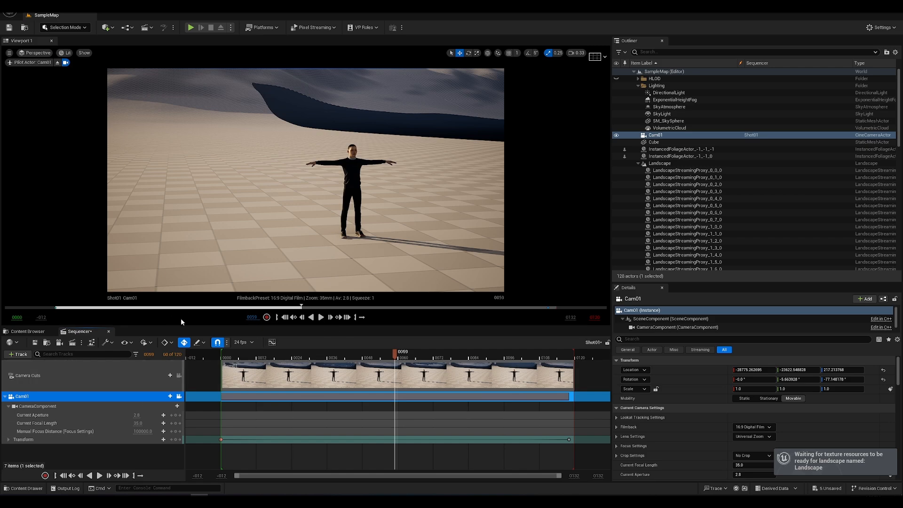
Go to frame 0060 and overlay the 3x3 composition grid on the Cam01 view.
mouse_move(391, 352)
mouse_down()
mouse_move(374, 353)
mouse_move(399, 361)
mouse_up()
click(595, 57)
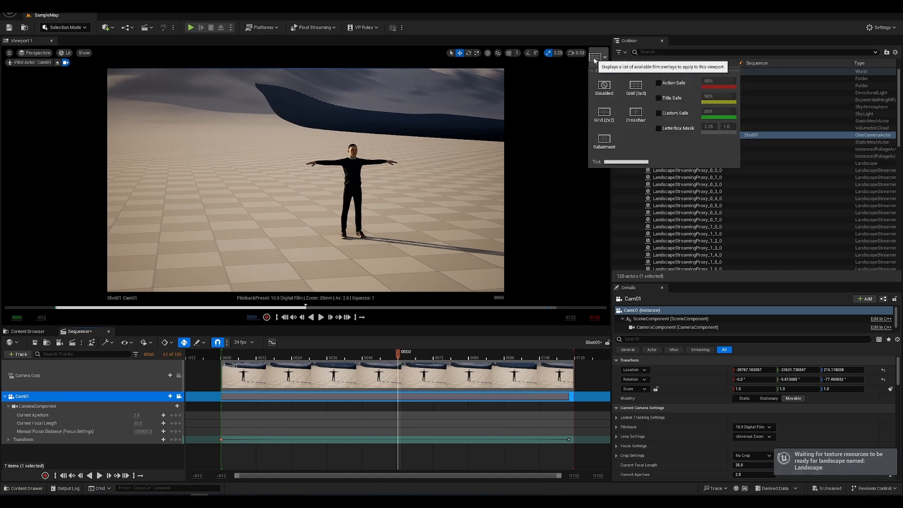
click(637, 91)
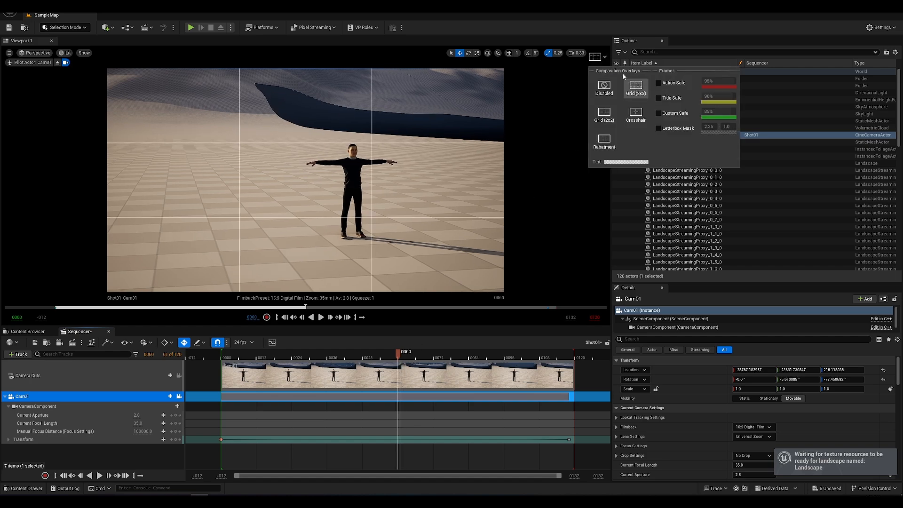
Try out the action-safe and title-safe frames on the viewport, leaving both off.
click(598, 60)
click(598, 60)
click(665, 84)
click(671, 97)
click(671, 98)
click(667, 83)
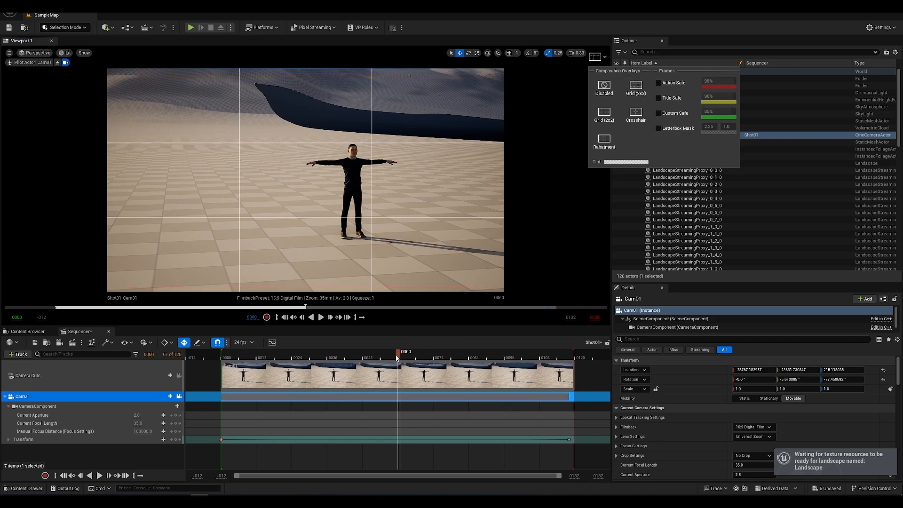
At frame 0062, move the piloted Cam01 sideways and closer so the character stands in the centre of the grid.
drag(396, 355, 407, 383)
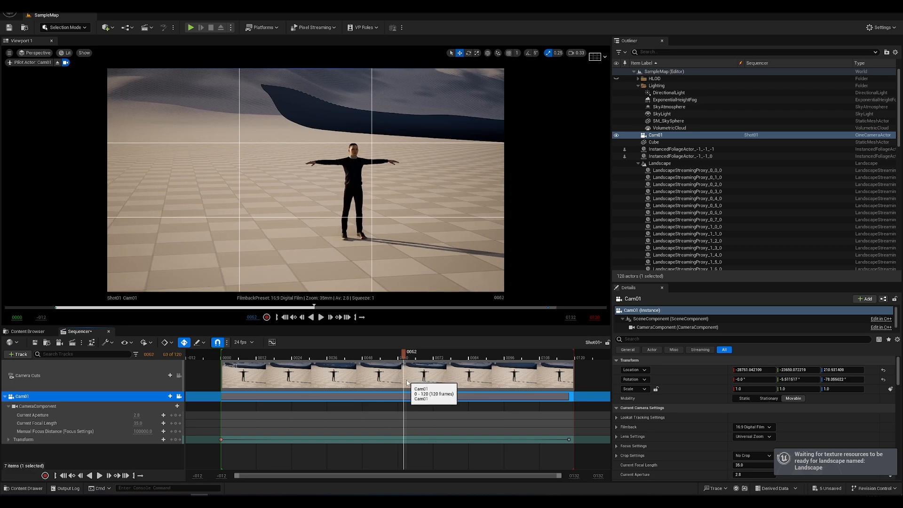
right_drag(348, 202, 347, 202)
key(d)
key(w)
key(d)
key(w)
key(s)
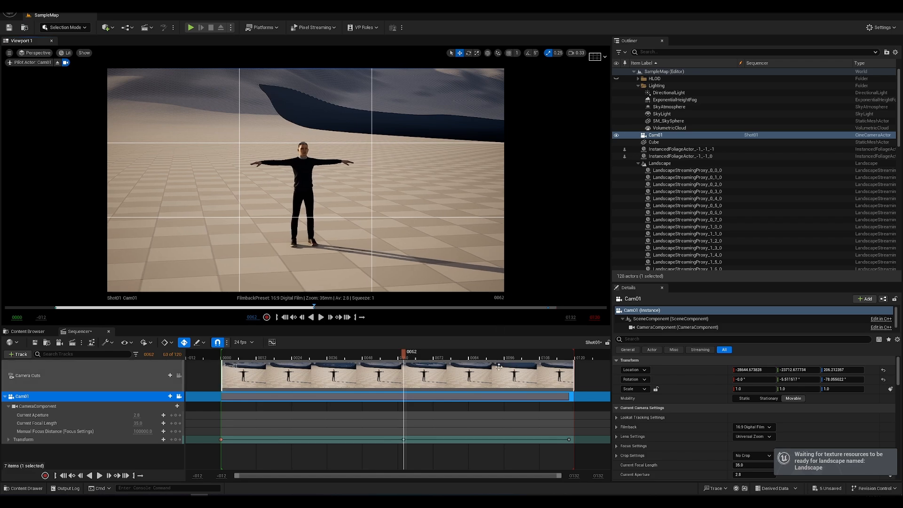
drag(388, 356, 405, 371)
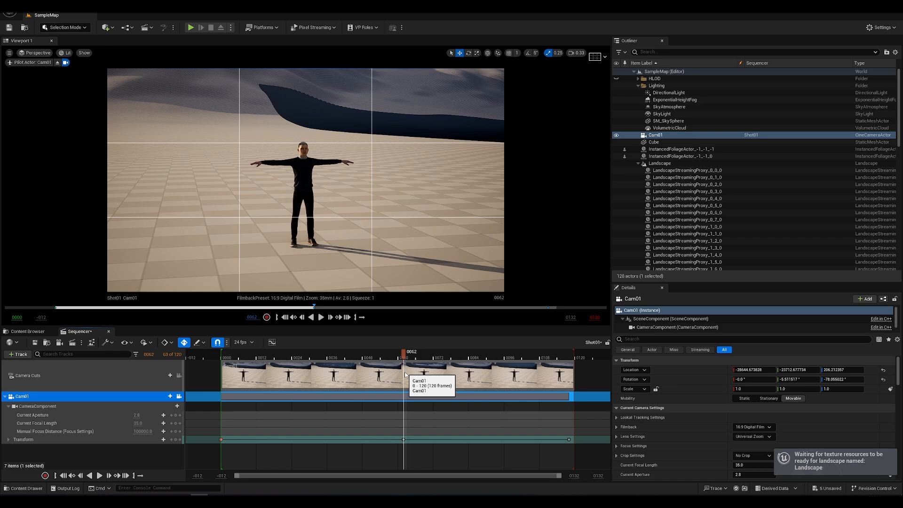
Open Cam01's Location curves in the curve editor and frame the frame 0062 keys of X and Y.
click(8, 439)
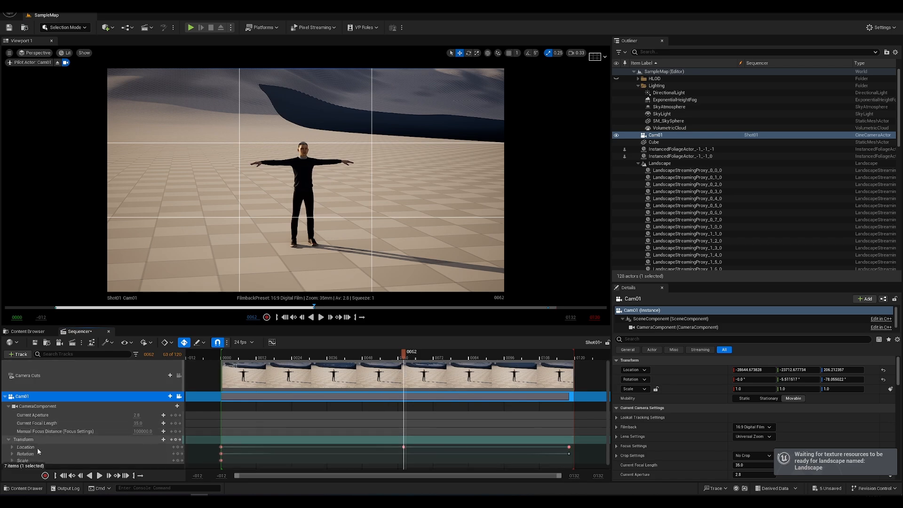
click(86, 447)
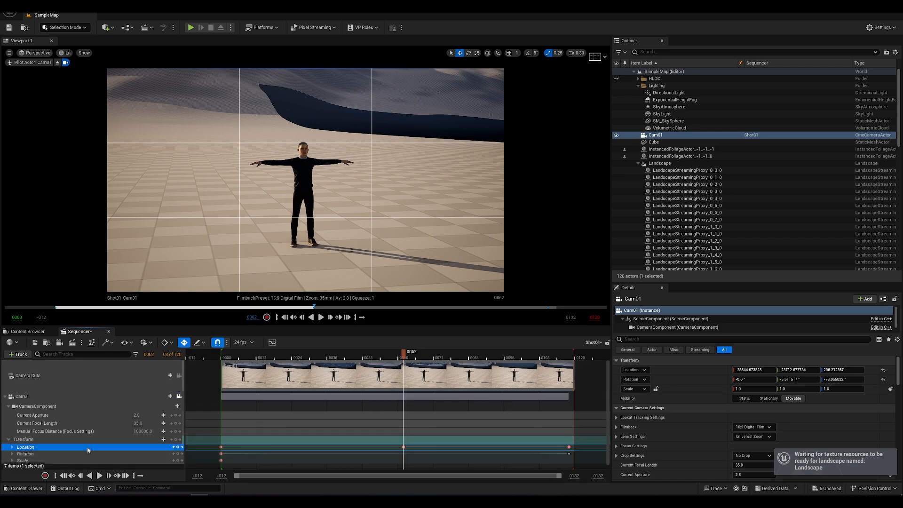
click(272, 343)
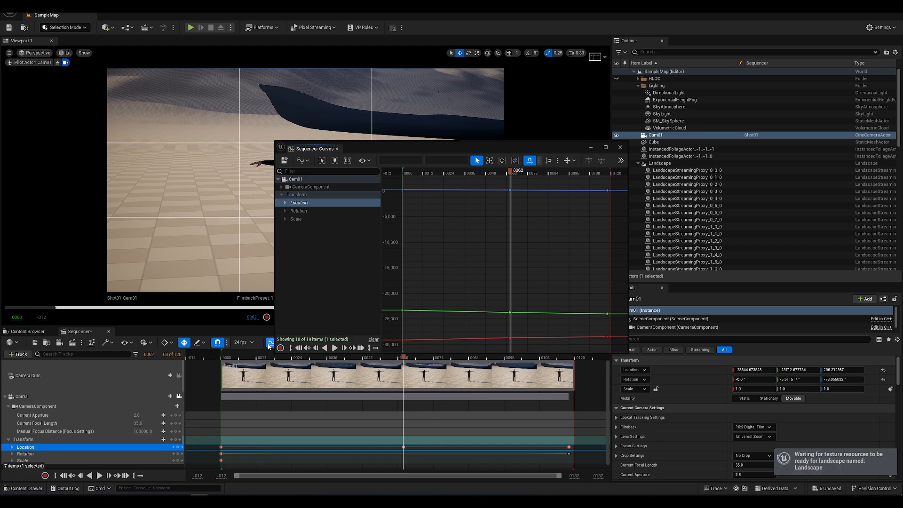
click(297, 211)
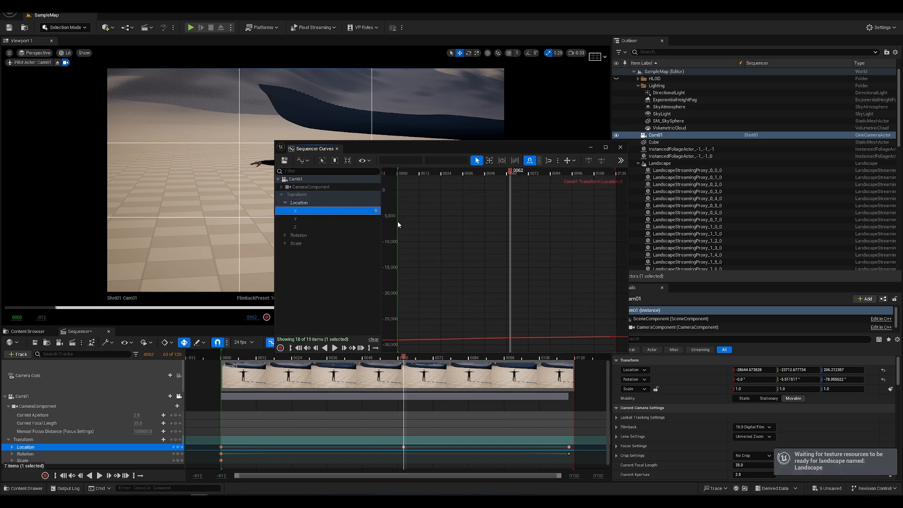
drag(489, 317, 509, 359)
key(f)
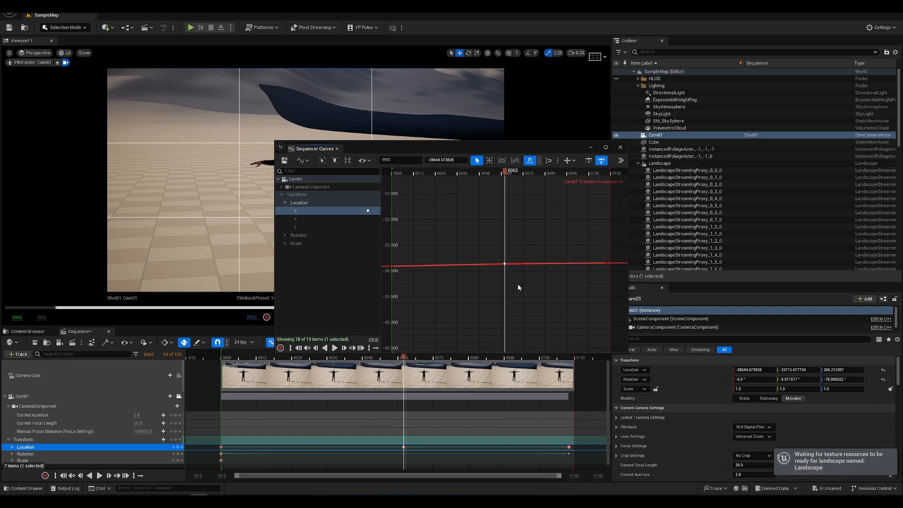
click(337, 219)
drag(499, 301, 530, 354)
key(f)
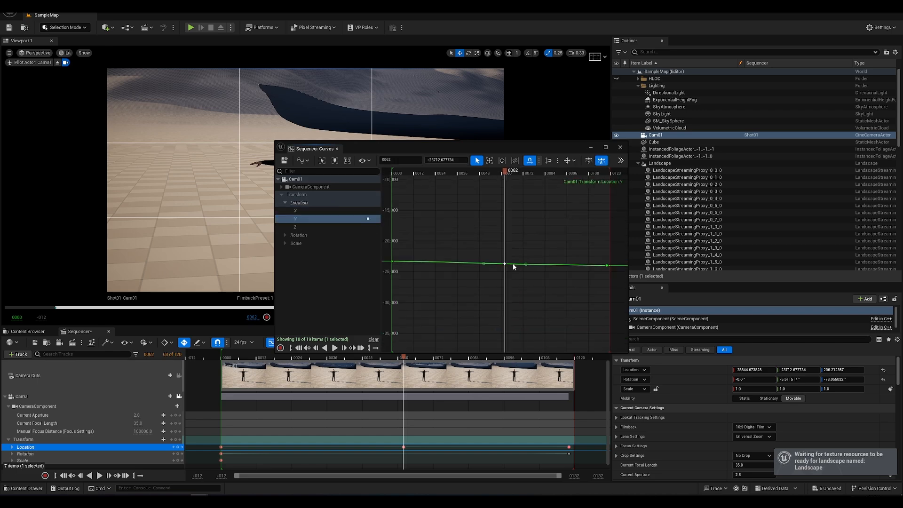
Steepen the tangent of the frame 0062 key on Cam01's Location Z curve and close the curve editor.
click(357, 227)
scroll(532, 213, down, 1)
right_drag(531, 215, 509, 275)
drag(524, 237, 444, 175)
right_drag(486, 230, 516, 302)
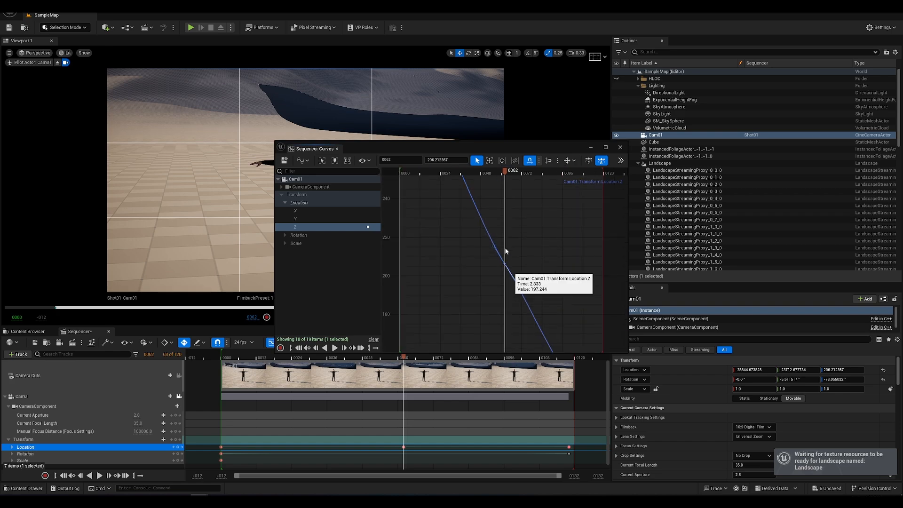
drag(517, 281, 517, 278)
key(ctrl+z)
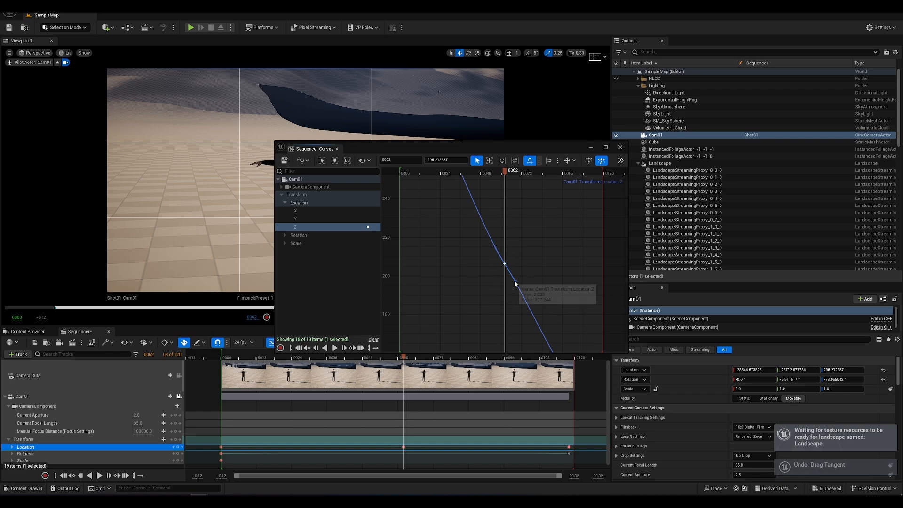
drag(516, 281, 514, 284)
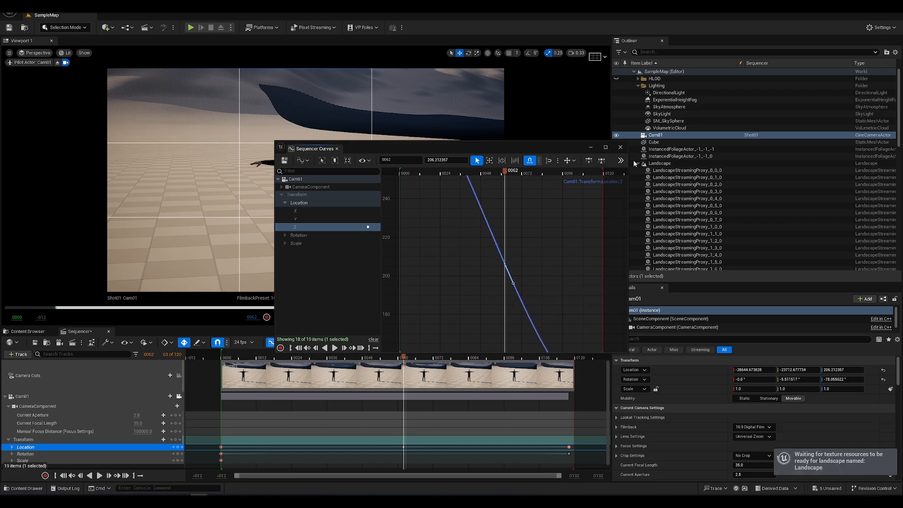
click(622, 147)
Scrub the second half of the shot to review the camera move, and collapse Cam01's CameraComponent tracks.
drag(398, 360, 516, 362)
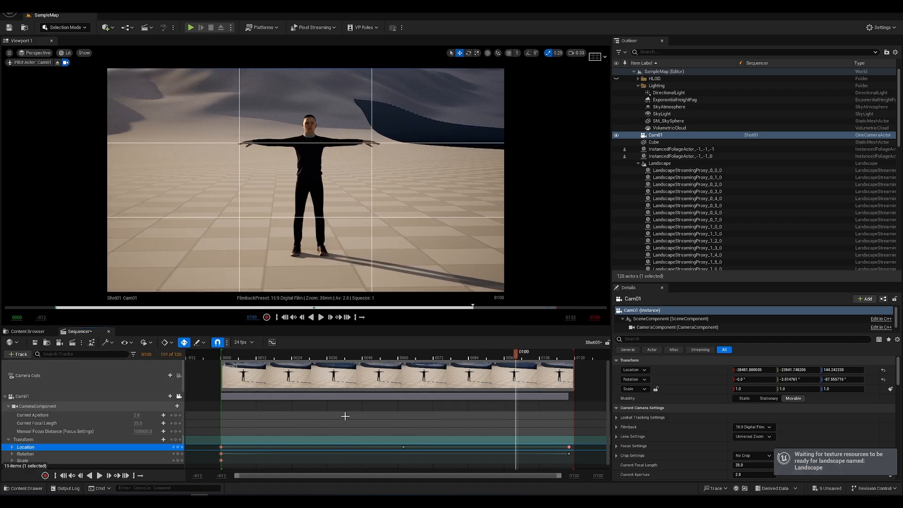
scroll(348, 428, down, 1)
scroll(348, 428, up, 1)
drag(414, 361, 477, 387)
click(8, 407)
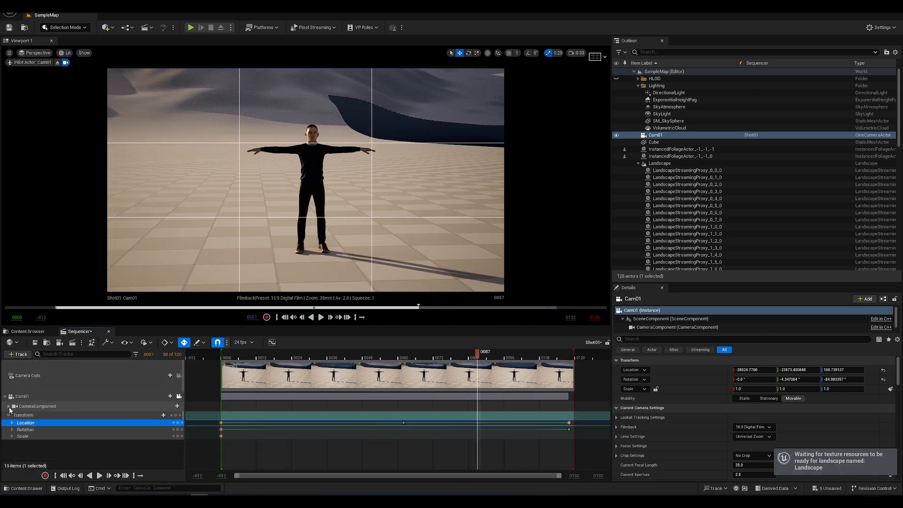
Save all modified assets, then collapse the Landscape group in the Outliner and Cam01's tracks in the sequence.
click(25, 7)
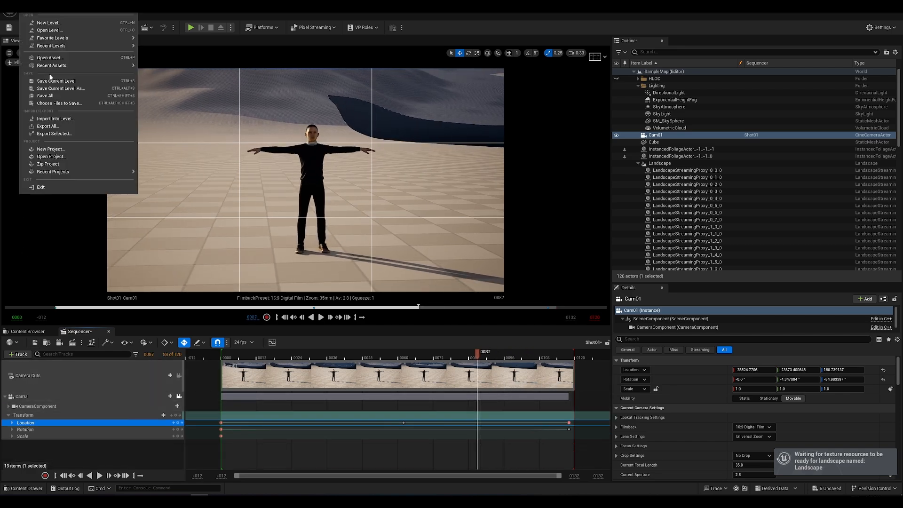
click(56, 96)
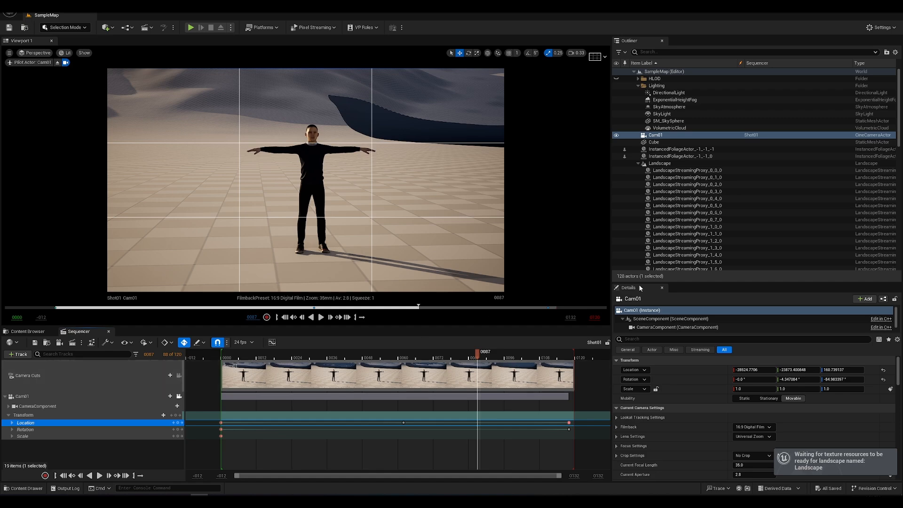
click(638, 164)
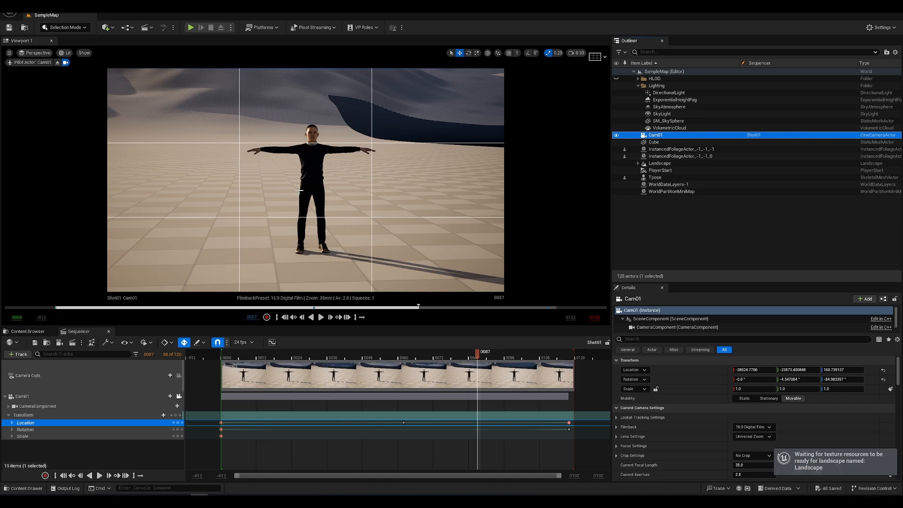
click(5, 397)
click(5, 398)
click(5, 397)
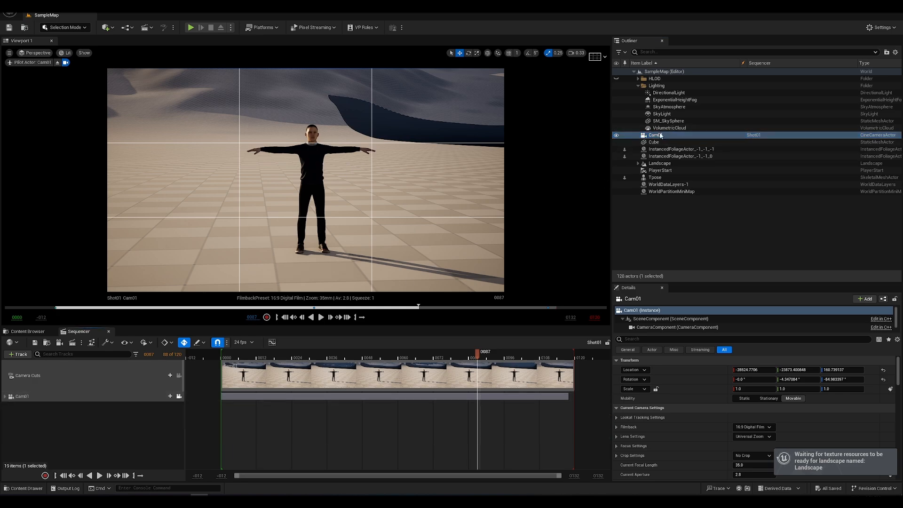
Add the Tpose character to the Shot01 sequence and look at its Transform track.
click(656, 178)
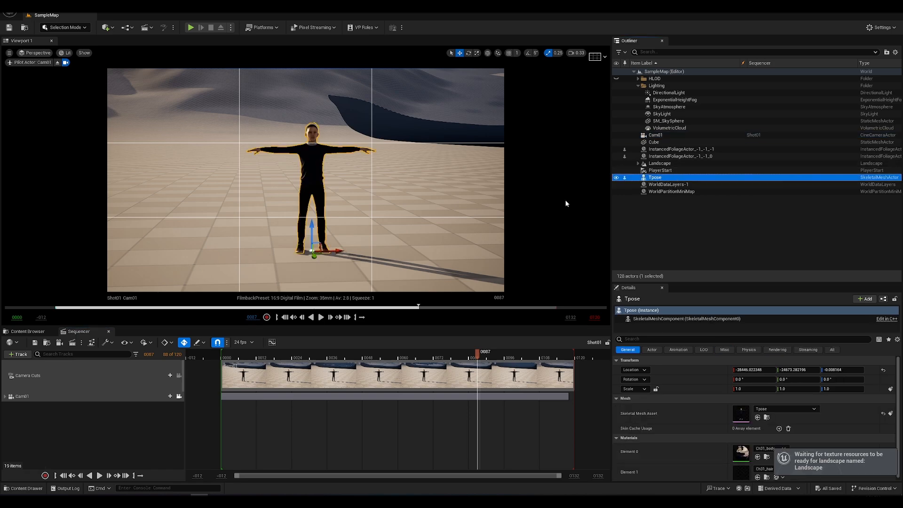
click(21, 355)
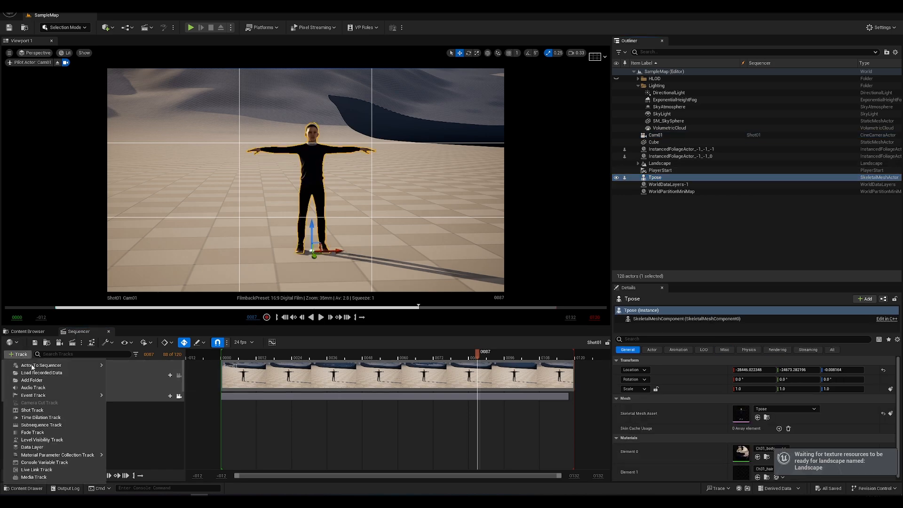
mouse_move(31, 366)
click(142, 361)
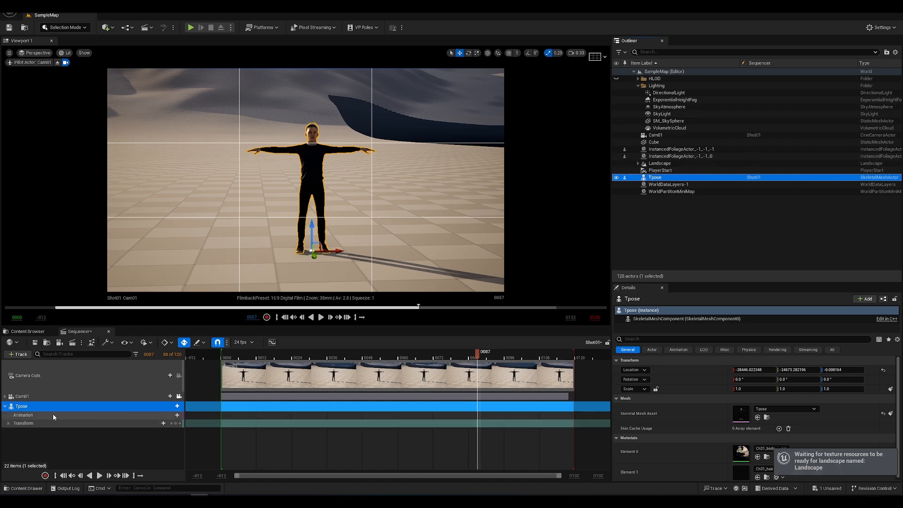
click(9, 423)
click(9, 424)
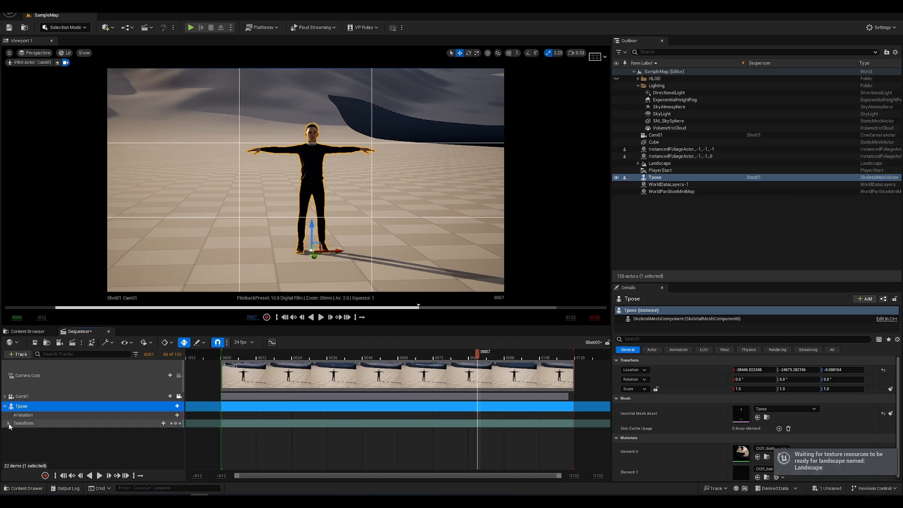
Add the Boxing animation to the Tpose track, move its clip to start at frame 0000 and play it back.
click(177, 416)
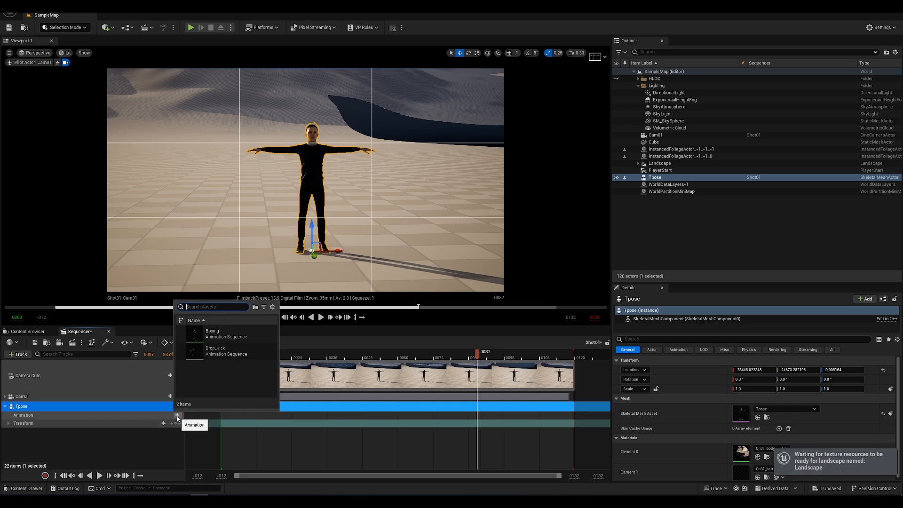
click(228, 337)
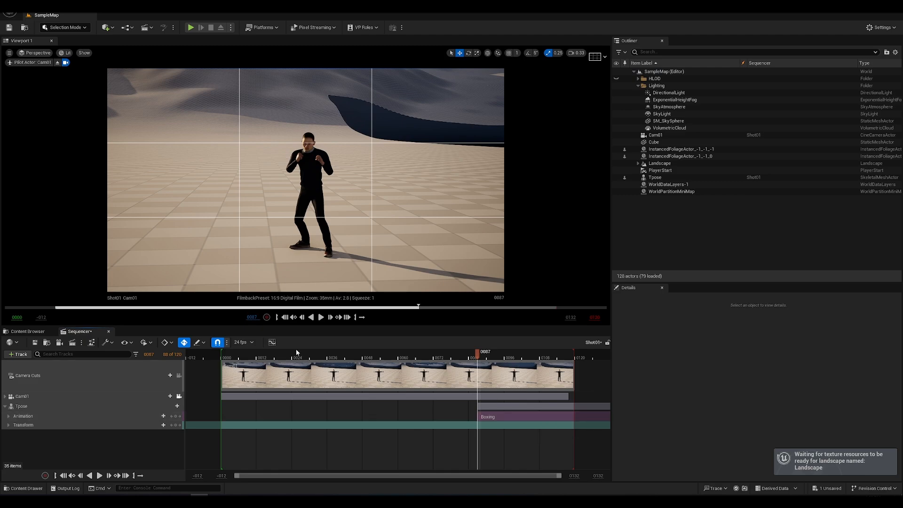
click(223, 358)
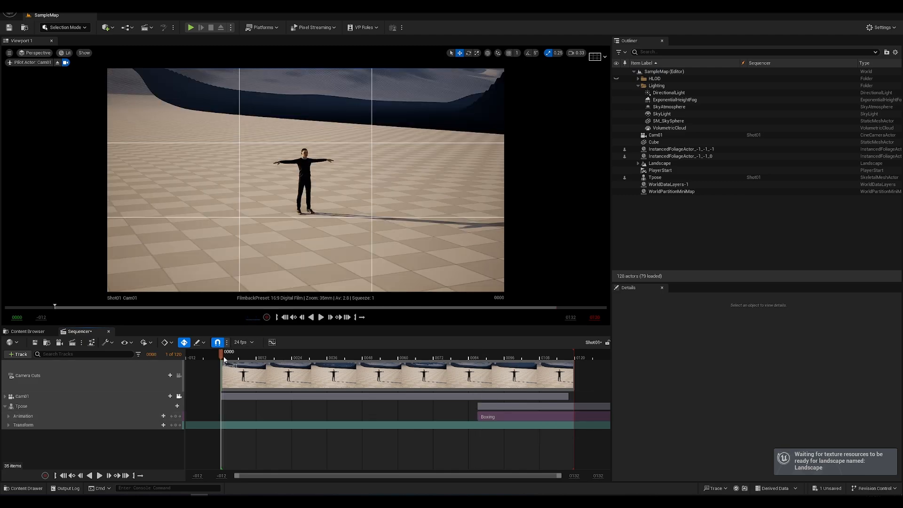
drag(538, 415, 286, 411)
key(space)
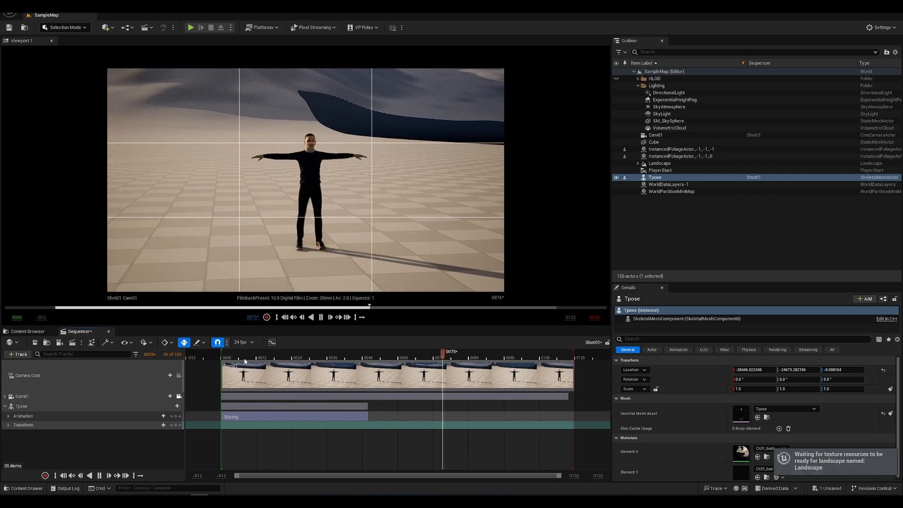
key(space)
Add the Drop_Kick animation to Tpose at frame 0050, right where the Boxing clip ends.
drag(248, 357, 366, 359)
key(Right)
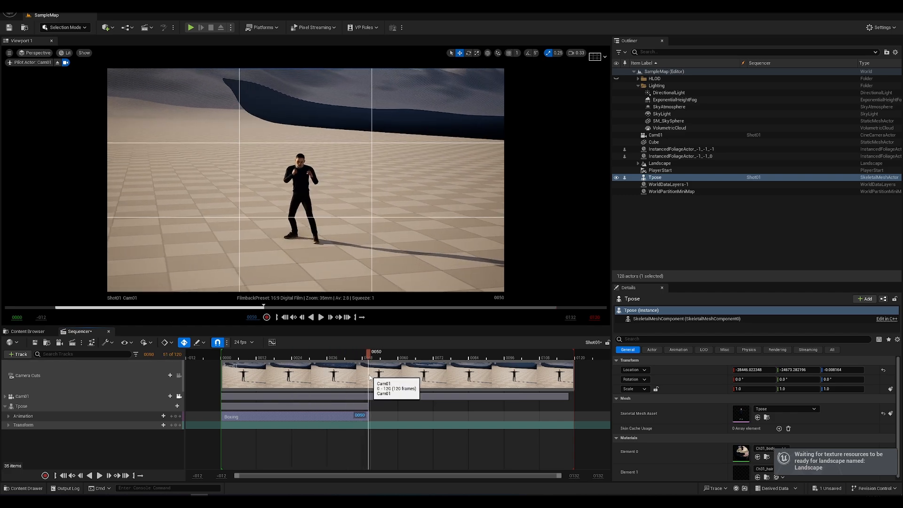
mouse_move(369, 377)
mouse_down()
mouse_move(209, 371)
mouse_move(367, 371)
mouse_up()
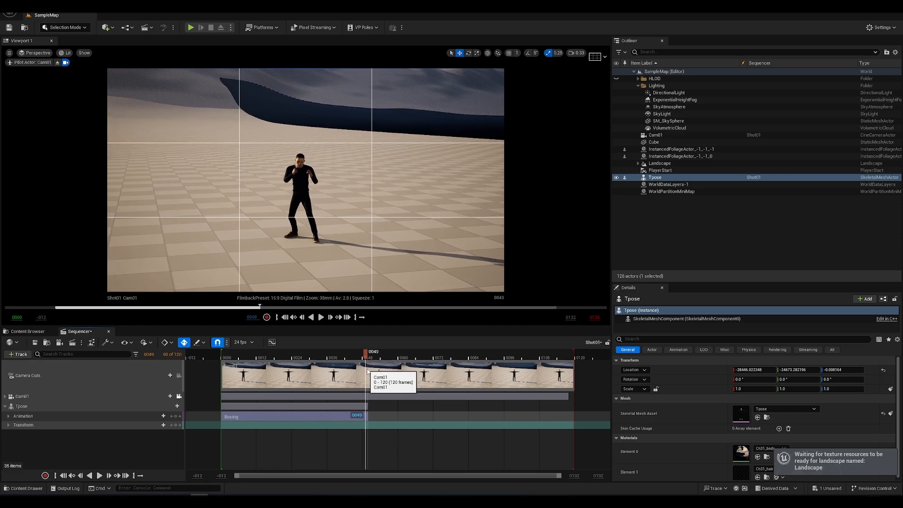
key(Right)
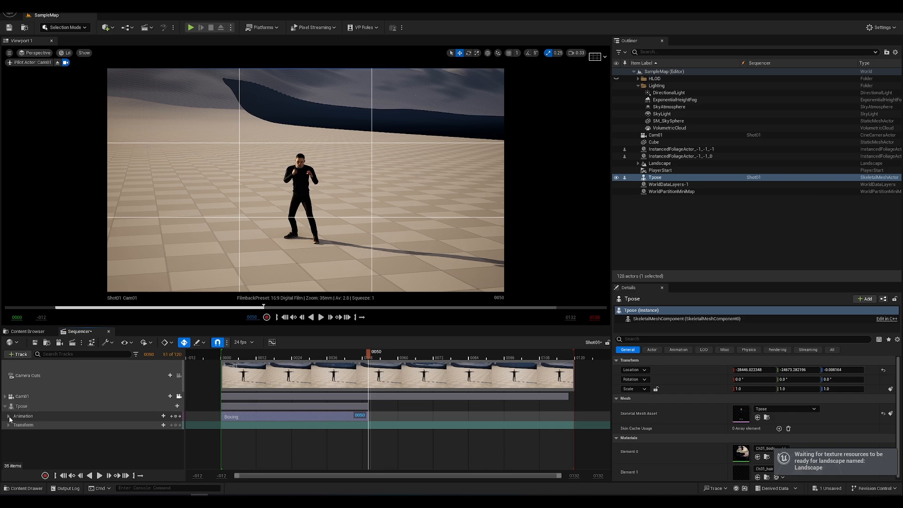
click(164, 417)
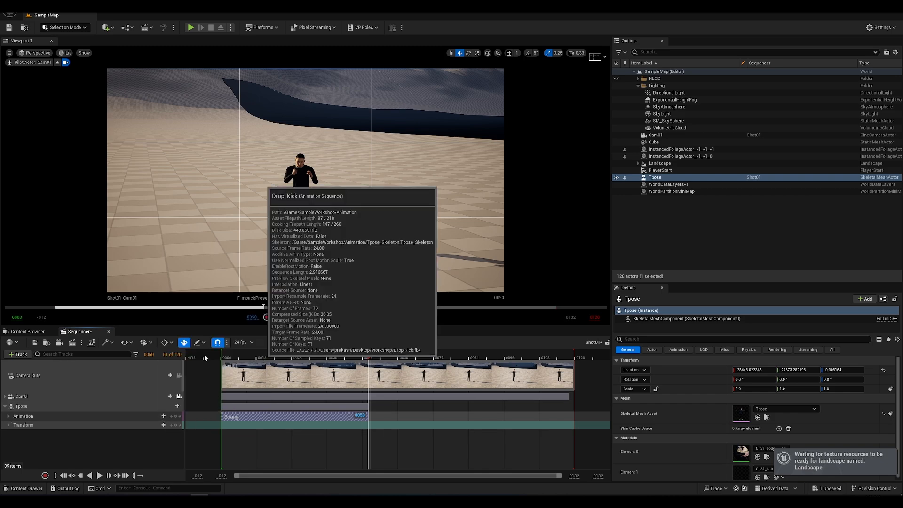
click(205, 354)
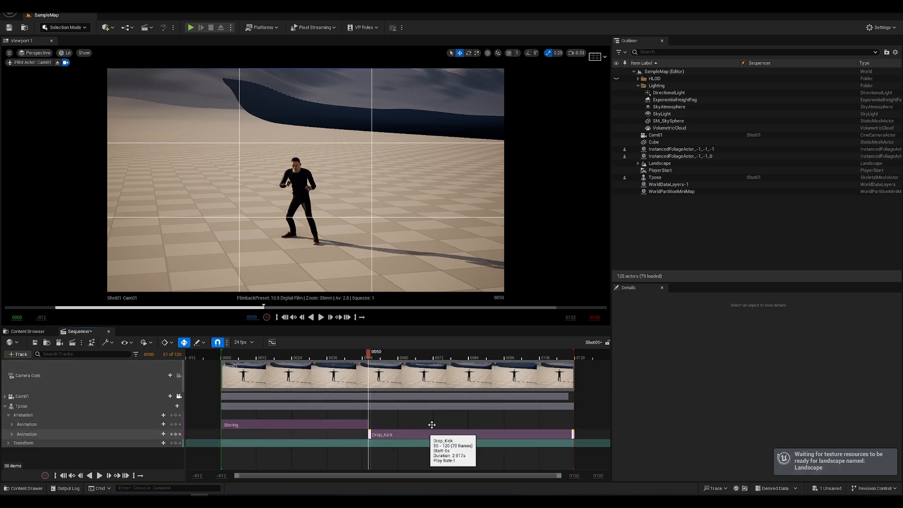
Step through the frames around 0050 to check the cut from Boxing to Drop_Kick.
drag(366, 357, 370, 419)
key(Right)
key(Left)
key(Left)
key(Right)
Move the Drop_Kick clip to start at frame 0046 and blend the overlap with a Boxing ease-out and a Drop_Kick ease-in.
drag(369, 419, 356, 421)
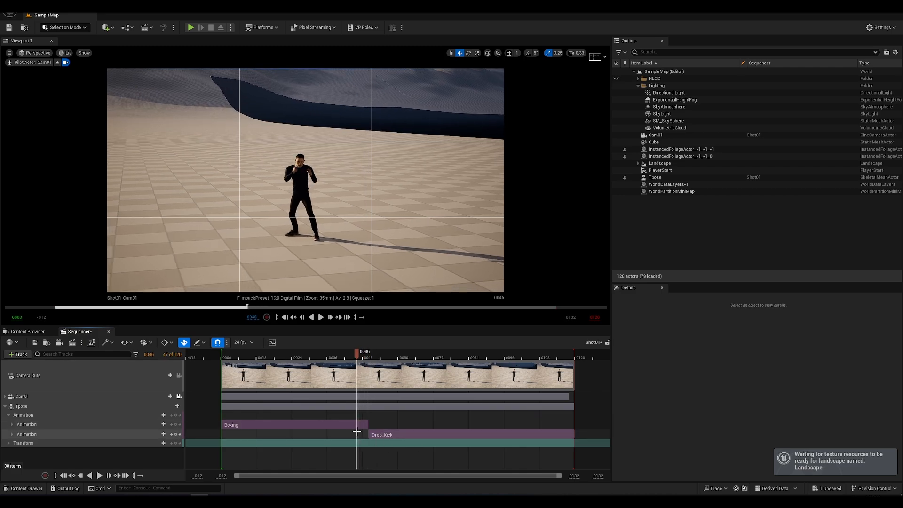
ctrl+scroll(357, 432, up, 8)
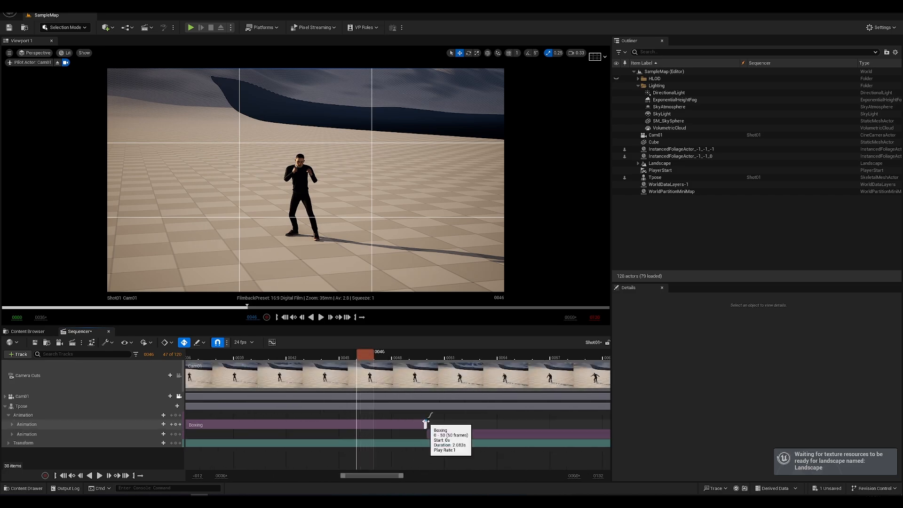
drag(426, 421, 343, 424)
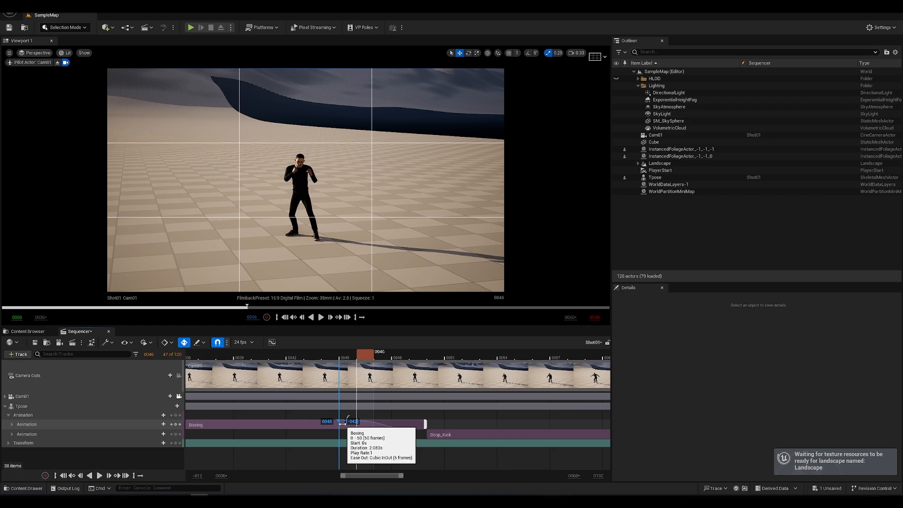
drag(445, 435, 358, 434)
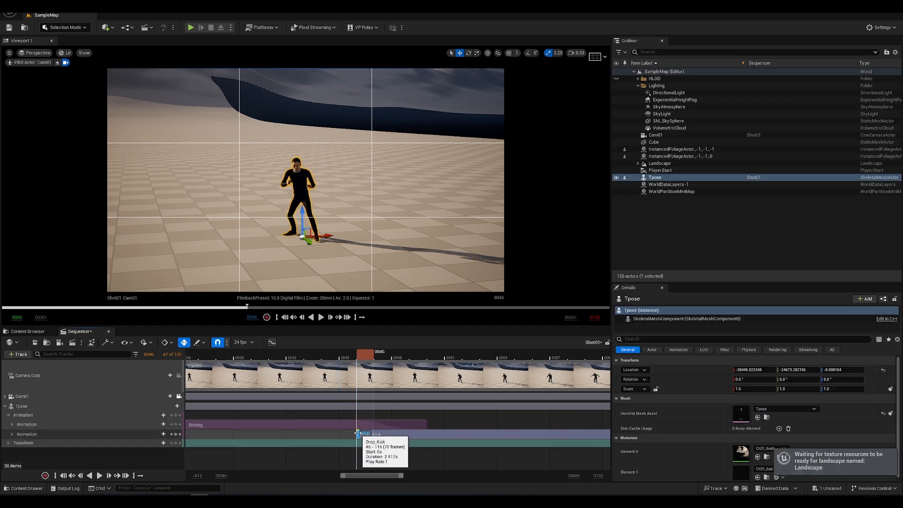
drag(357, 431, 425, 430)
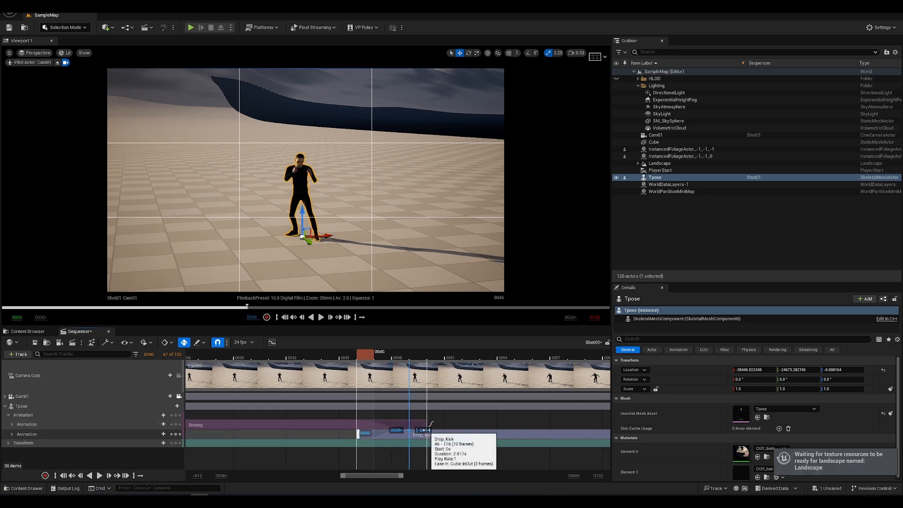
Play and scrub the frames around the overlap to review the blend between Boxing and Drop_Kick.
drag(342, 358, 417, 359)
key(space)
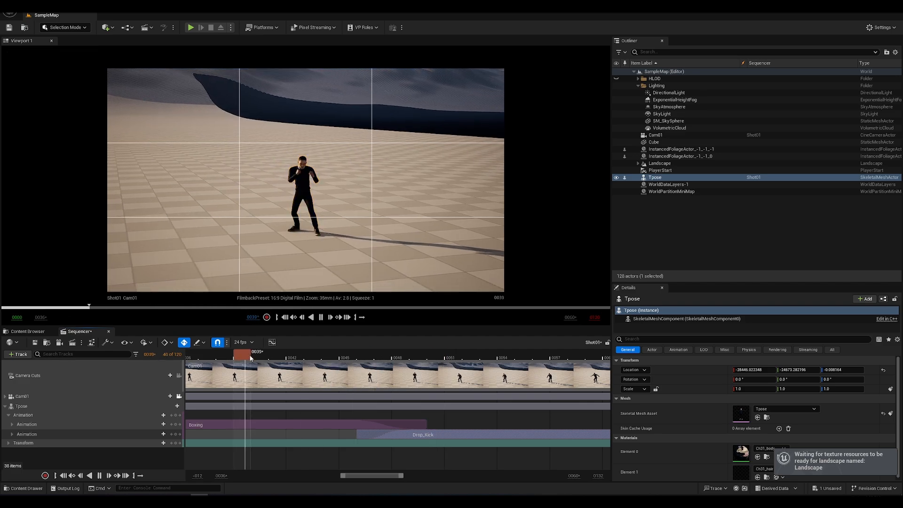
key(space)
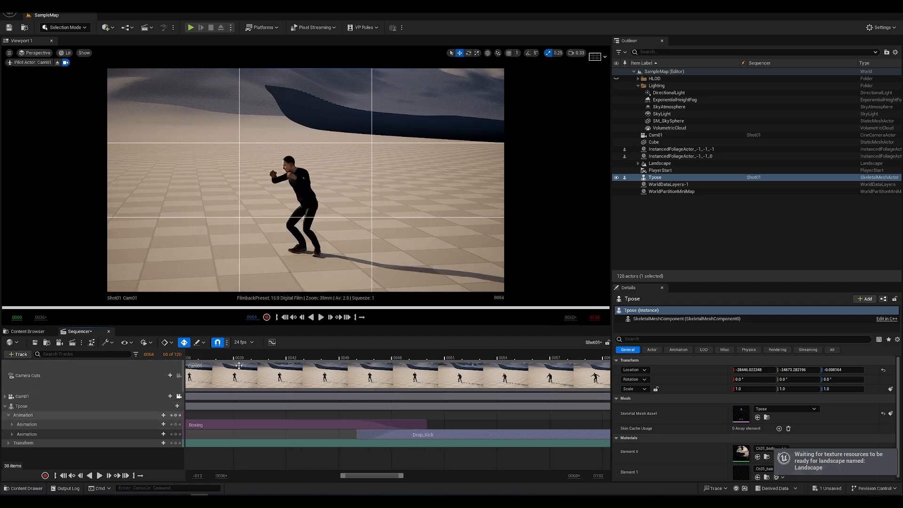
click(429, 361)
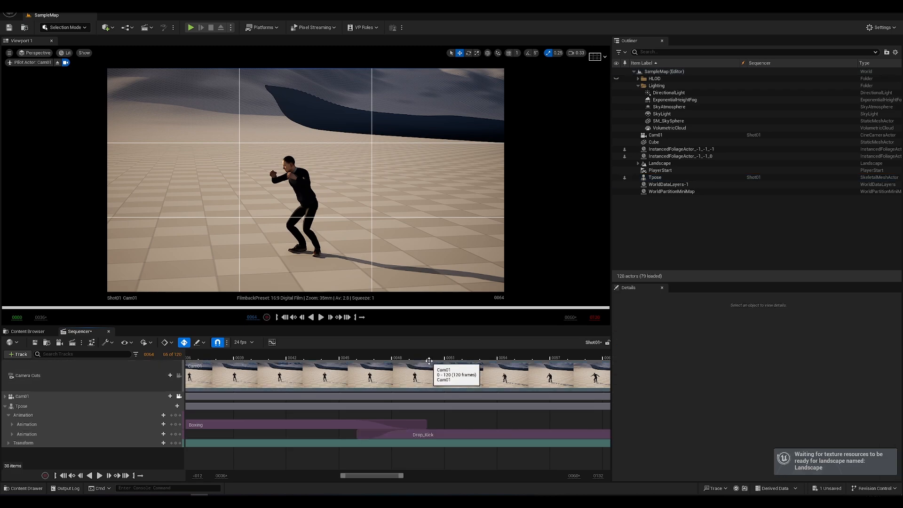
click(427, 357)
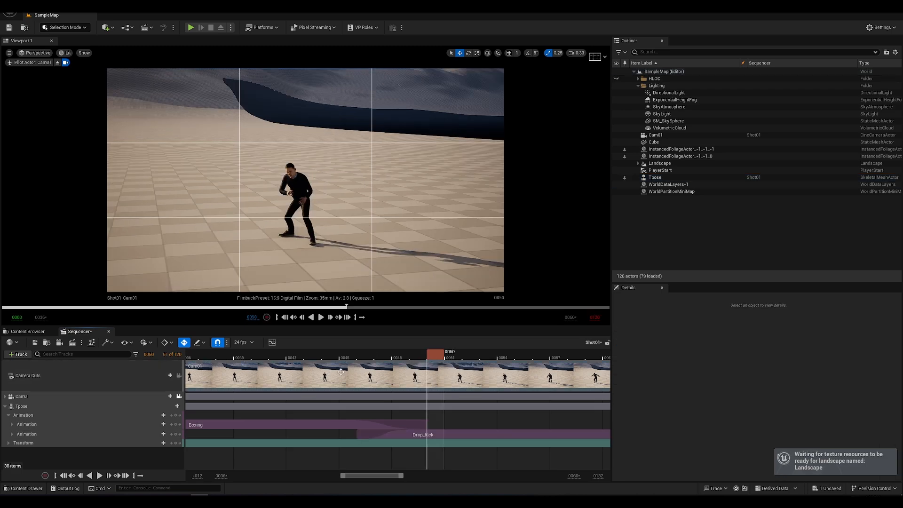
Widen the blend by starting Drop_Kick at frame 0040 and lengthening the Boxing ease-out and the Drop_Kick ease-in.
drag(309, 360, 251, 358)
drag(356, 420, 264, 419)
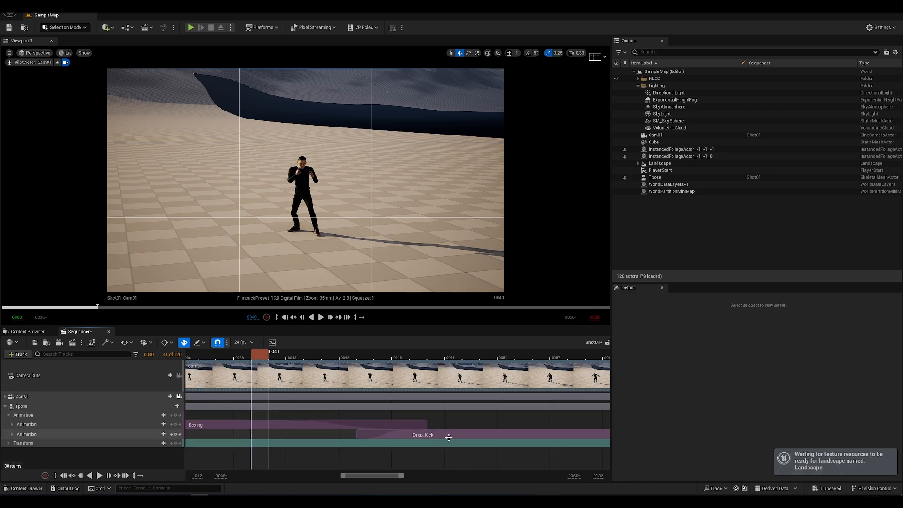
mouse_move(407, 434)
mouse_down()
mouse_move(332, 436)
mouse_move(394, 429)
mouse_up()
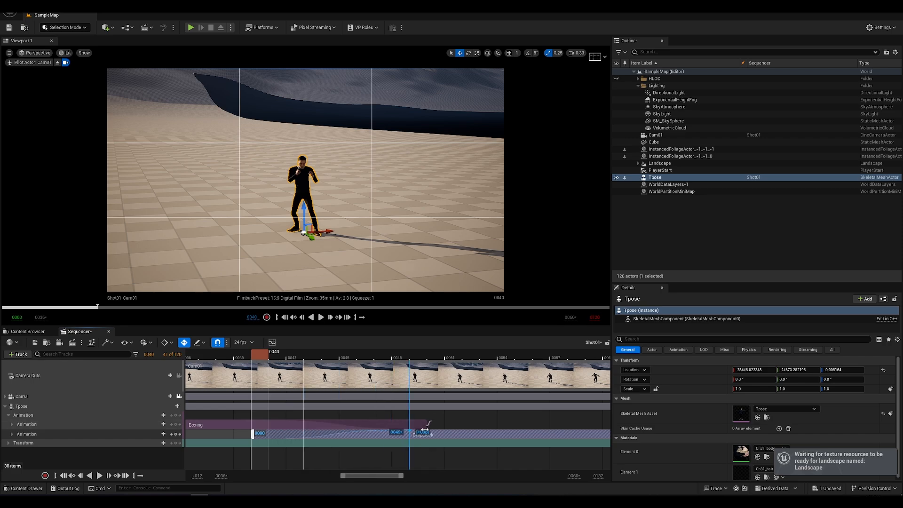
ctrl+scroll(374, 428, down, 3)
ctrl+scroll(375, 428, down, 3)
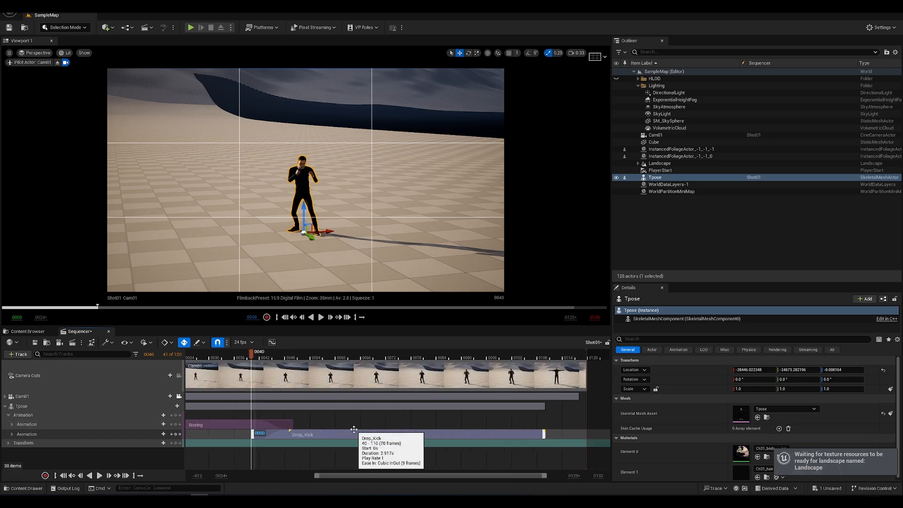
ctrl+scroll(354, 430, down, 3)
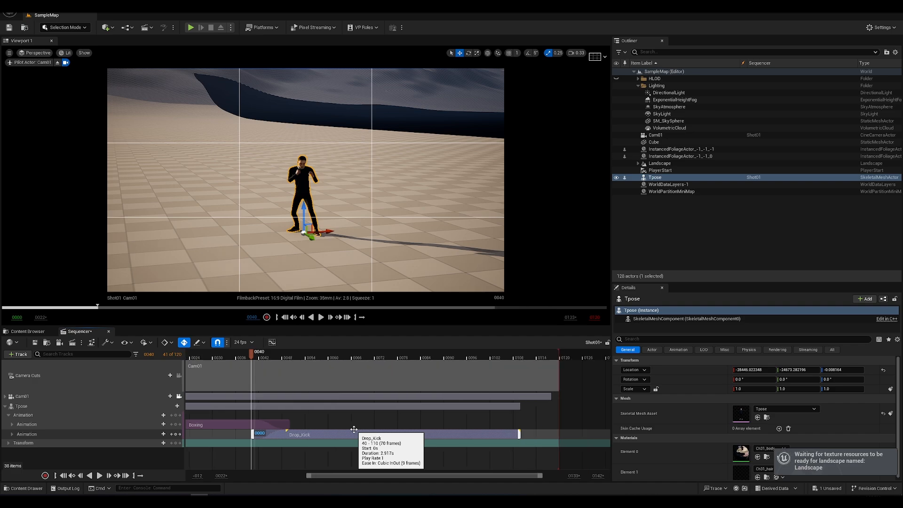
Bring the whole shot into view and play it through the widened Boxing to Drop_Kick transition.
right_drag(368, 458, 430, 441)
drag(324, 356, 287, 360)
key(space)
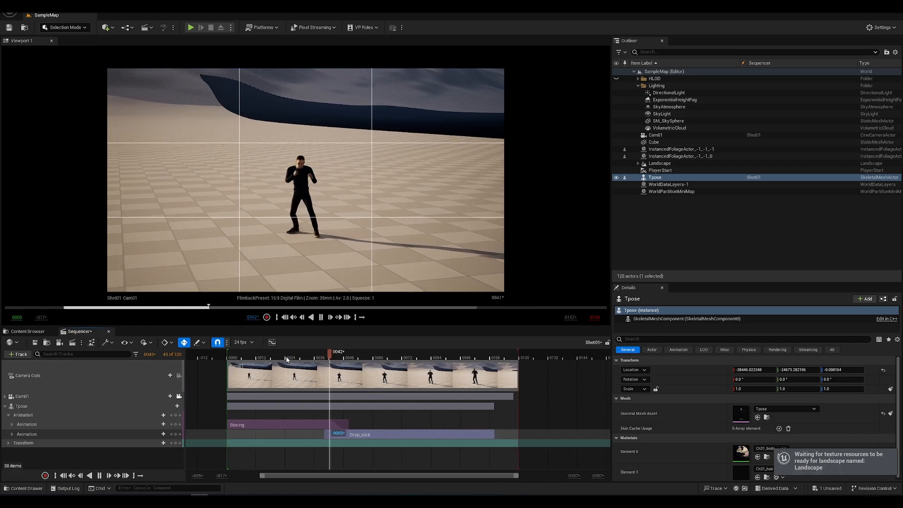
key(space)
Trim the end of Cam01's section to frame 0110, where the Drop_Kick clip ends, and check the frames there.
drag(330, 358, 495, 368)
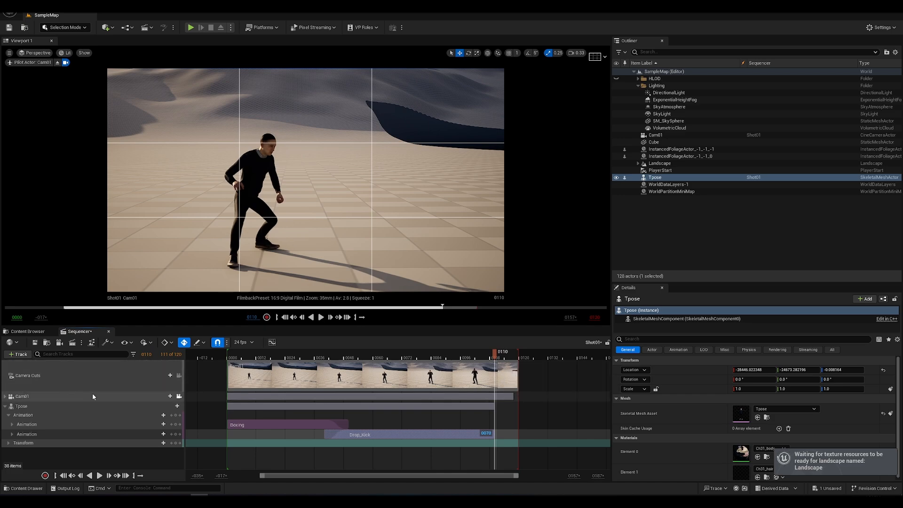
drag(514, 399, 494, 399)
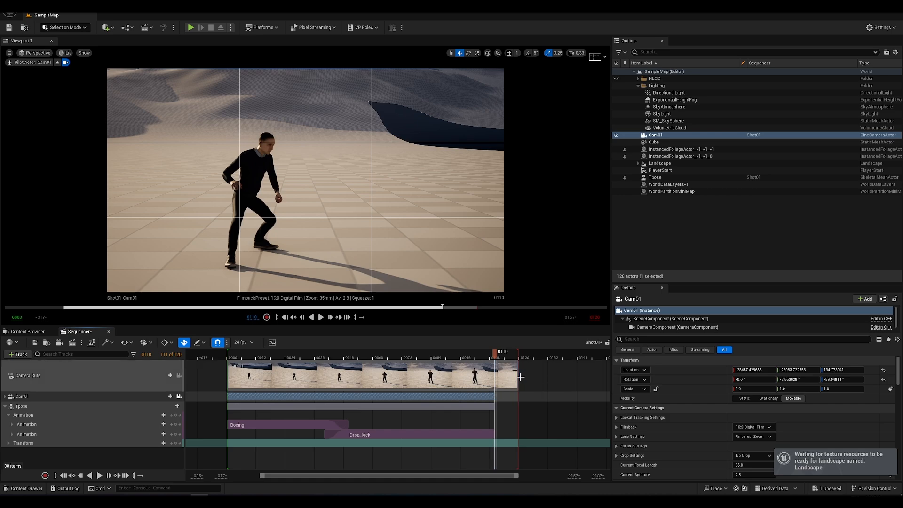
click(494, 356)
click(497, 357)
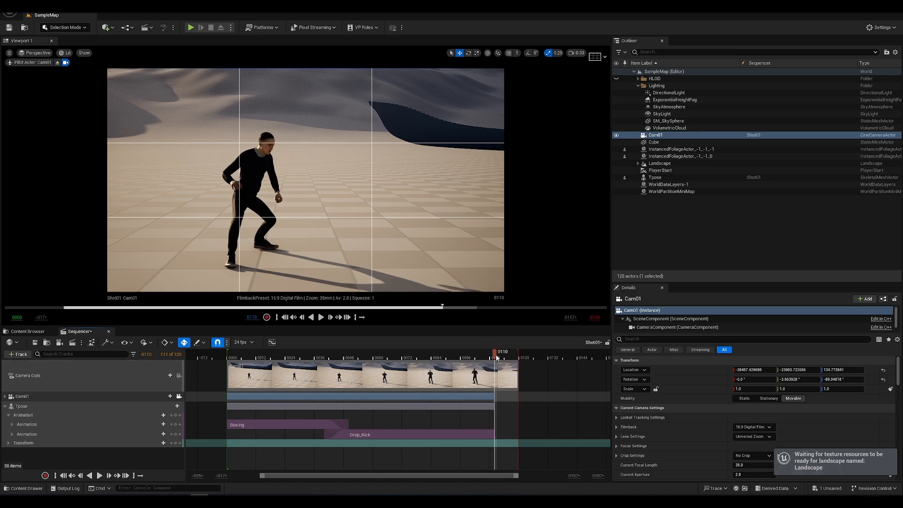
click(498, 358)
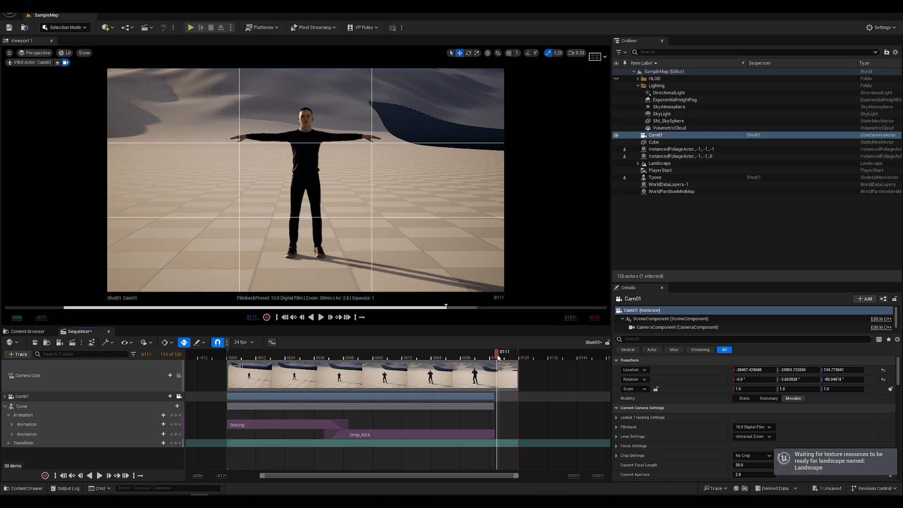
Trim the end of the Camera Cuts section to frame 0110 and set the sequence's playback end time there.
click(497, 358)
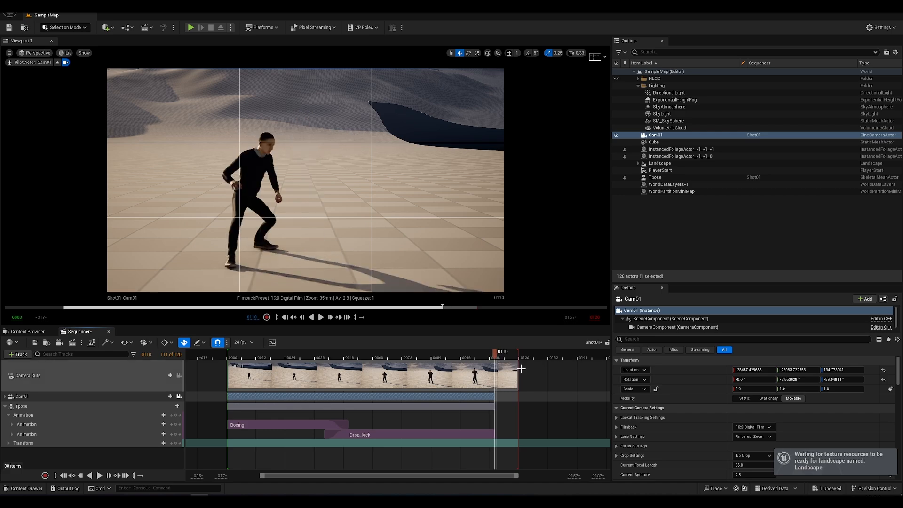
drag(518, 374, 495, 375)
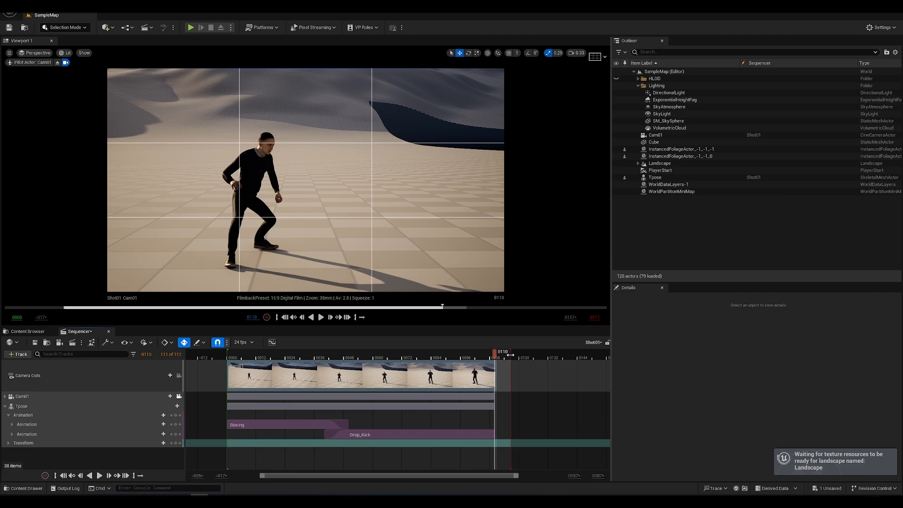
right_click(495, 356)
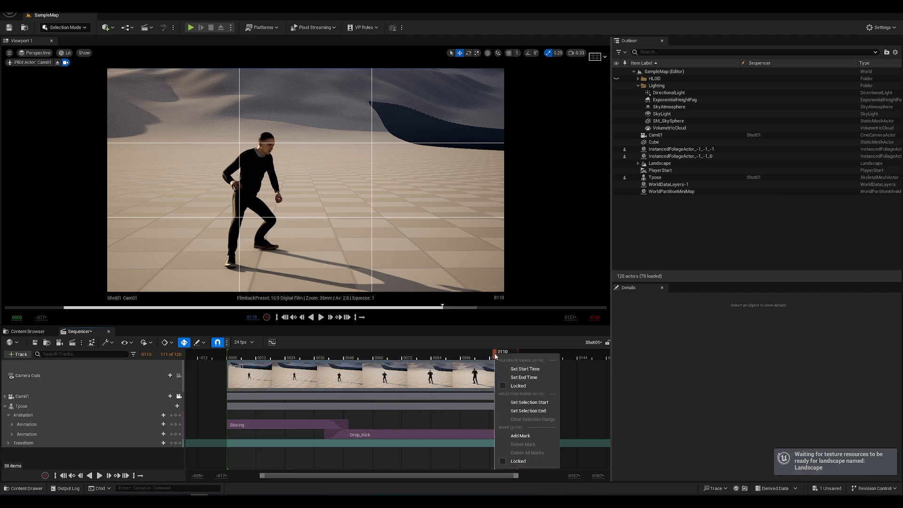
click(522, 377)
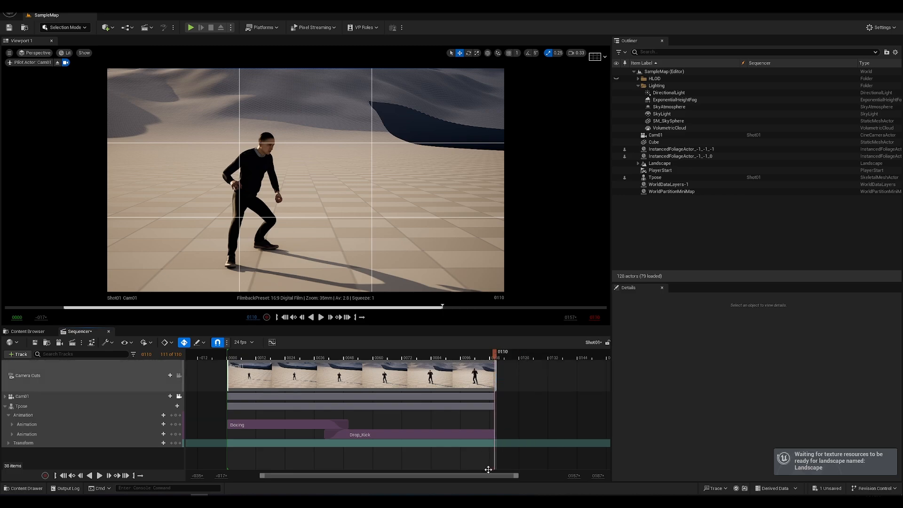
Play the trimmed Shot01 sequence from its start and scrub back through its frames.
drag(386, 480, 369, 480)
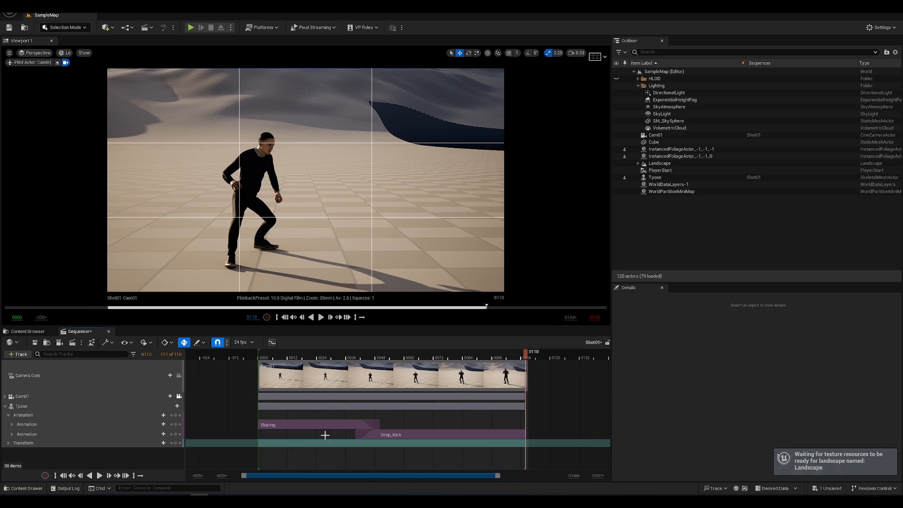
click(250, 357)
key(space)
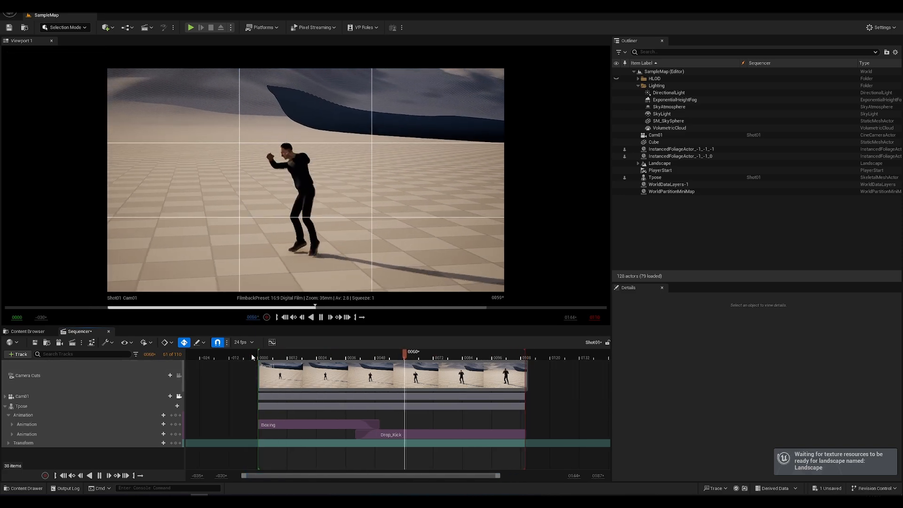
key(space)
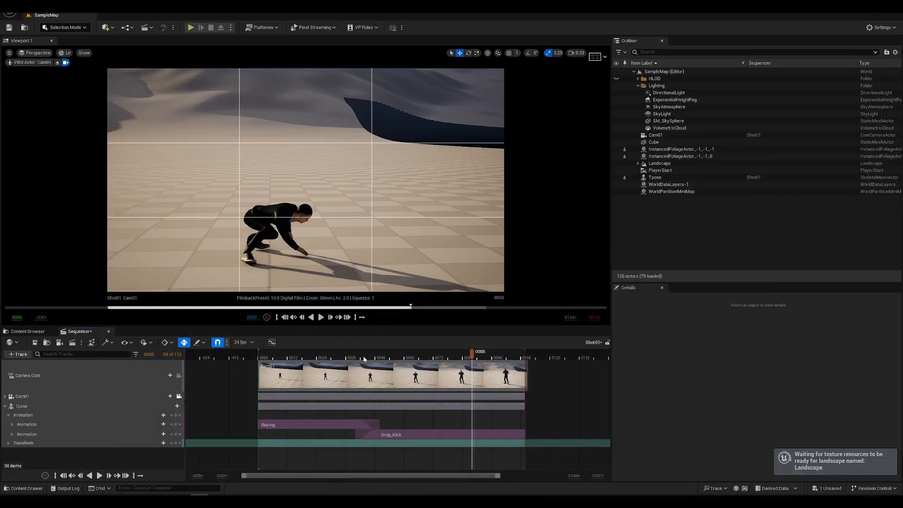
drag(364, 359, 242, 351)
Save all modified files and play the opening frames of the shot.
click(26, 6)
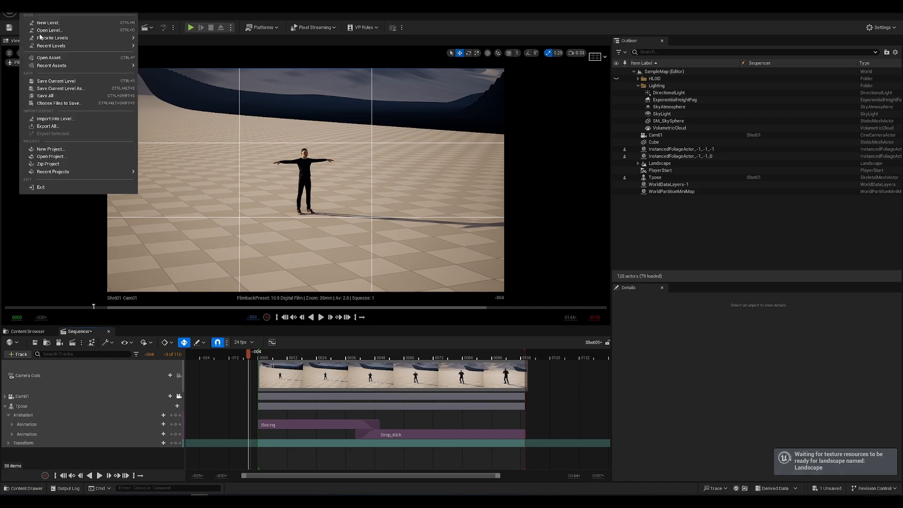
click(55, 97)
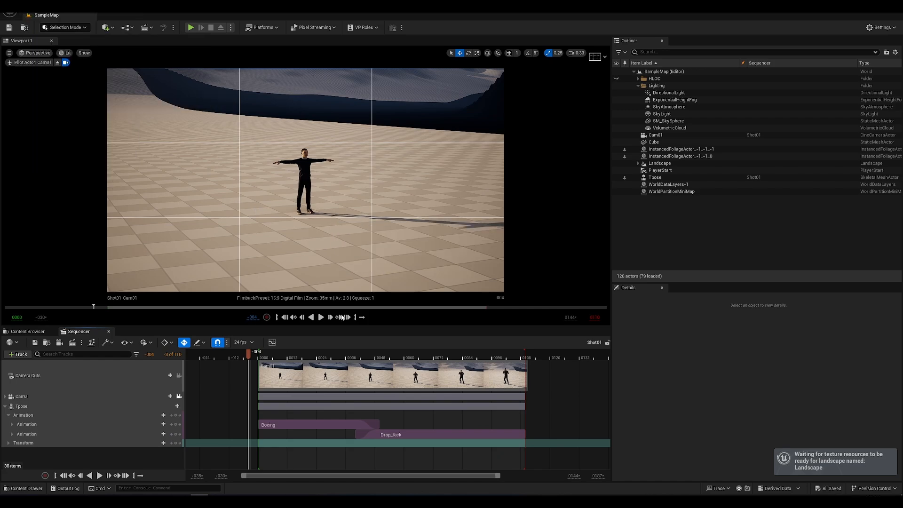
key(space)
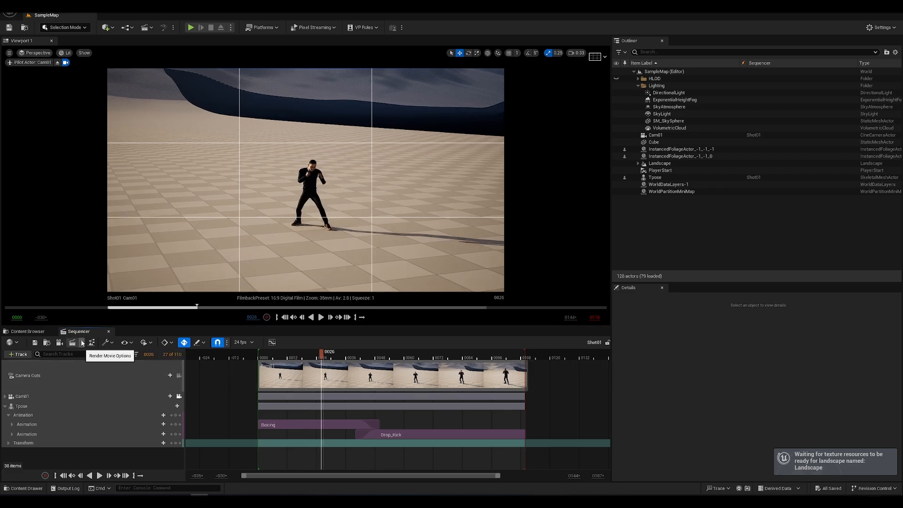
Examine the render settings offered by Movie Scene Capture (Legacy) and close them without capturing.
click(82, 343)
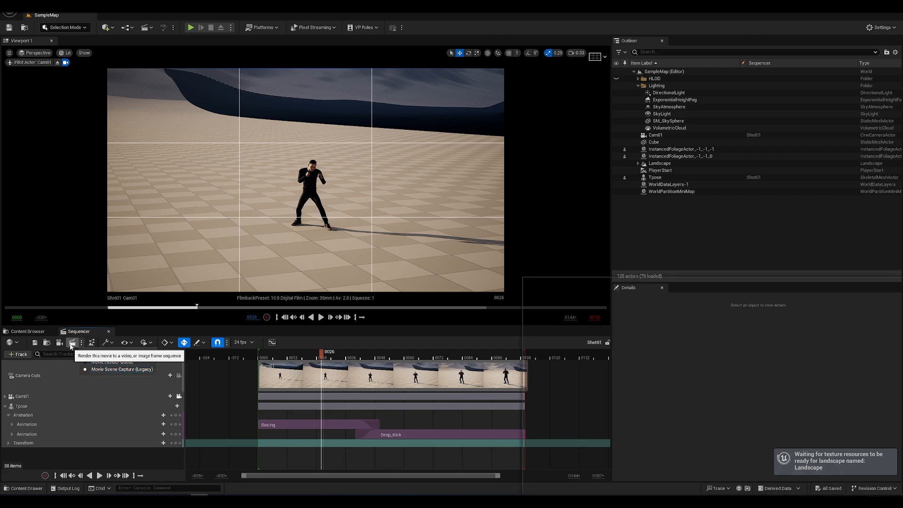
click(72, 343)
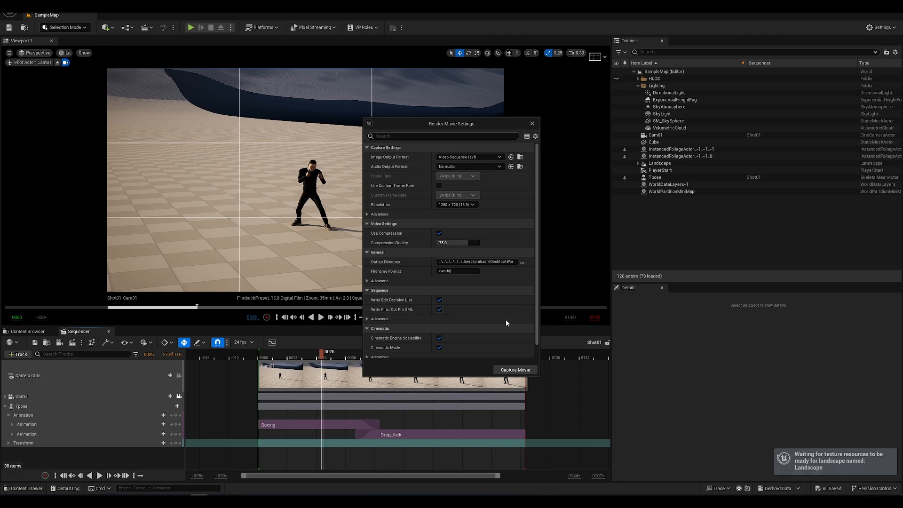
scroll(478, 306, down, 3)
scroll(478, 306, up, 3)
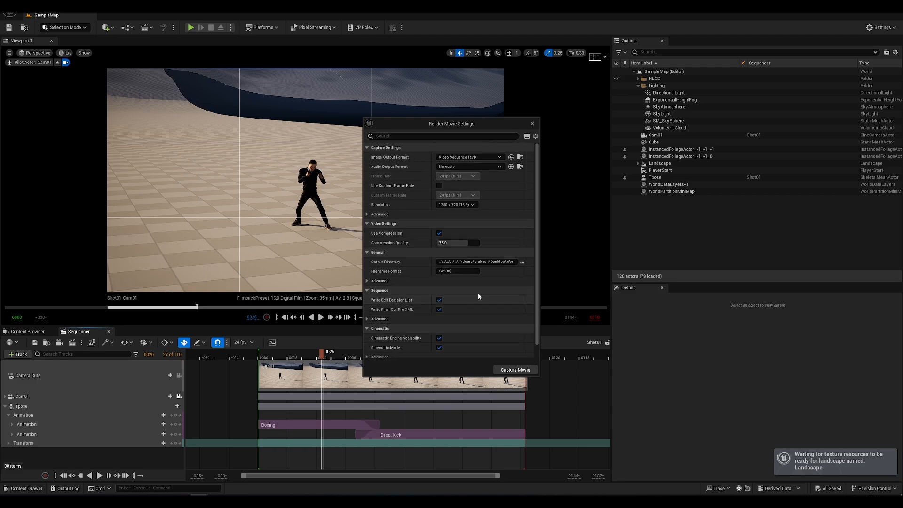
click(532, 123)
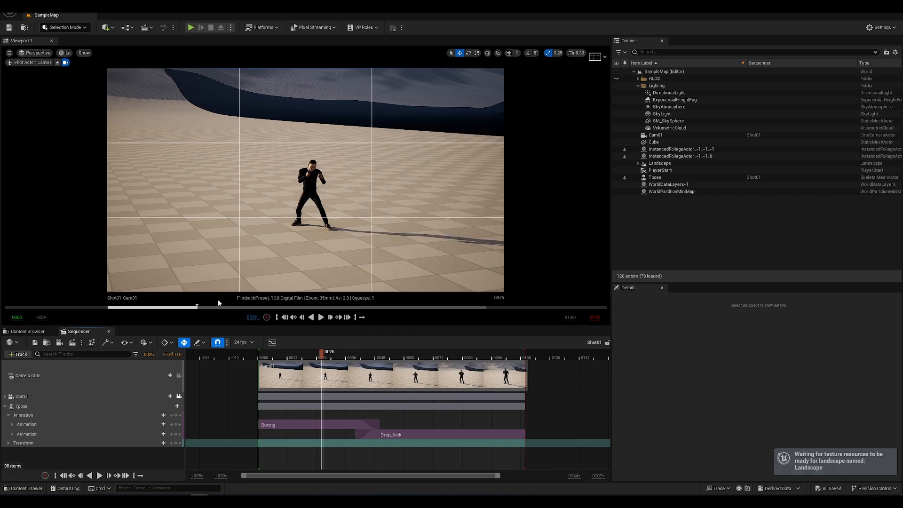
Switch the renderer to Movie Render Queue and open the Shot01 job's render configuration.
click(82, 343)
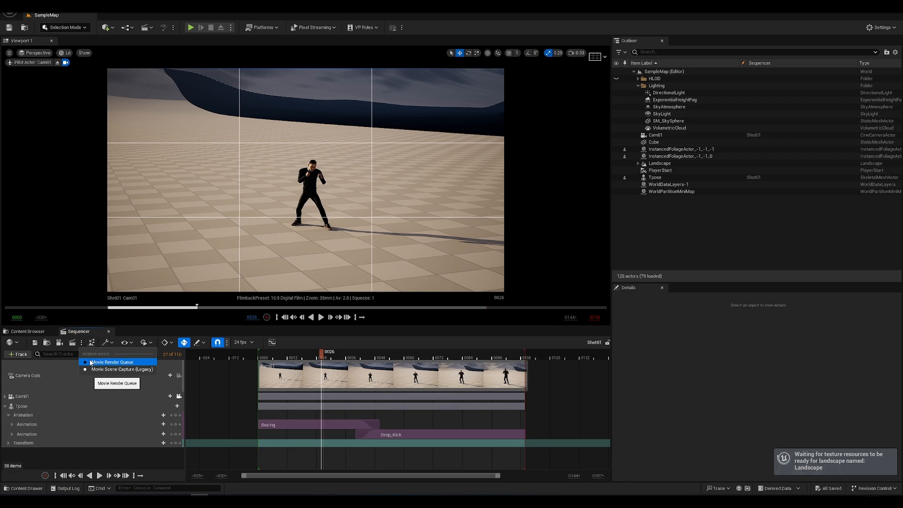
click(72, 345)
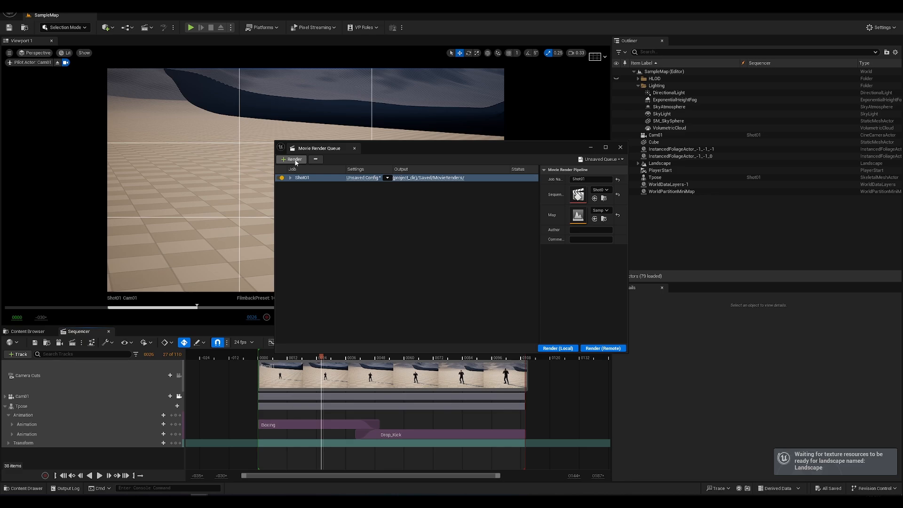
click(360, 178)
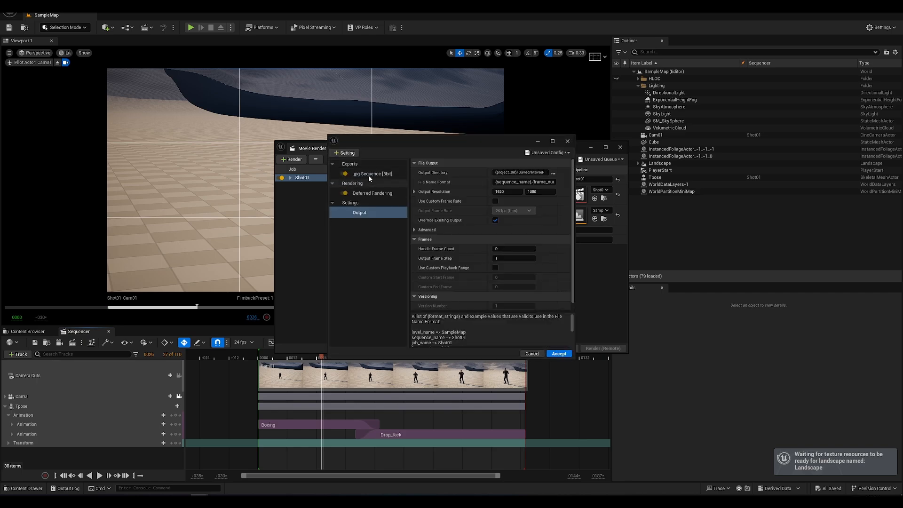
Remove the .jpg Sequence [8bit] export from the render configuration and add an Apple ProRes export instead.
click(369, 174)
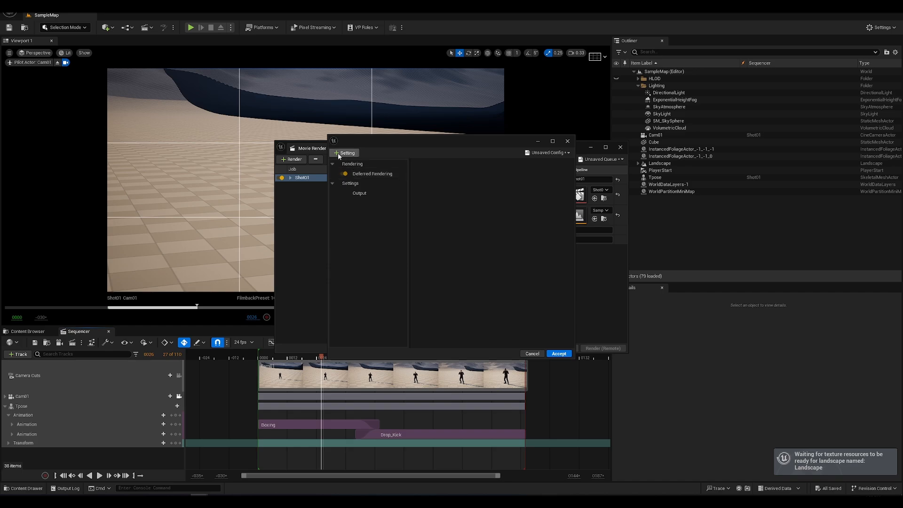
click(339, 155)
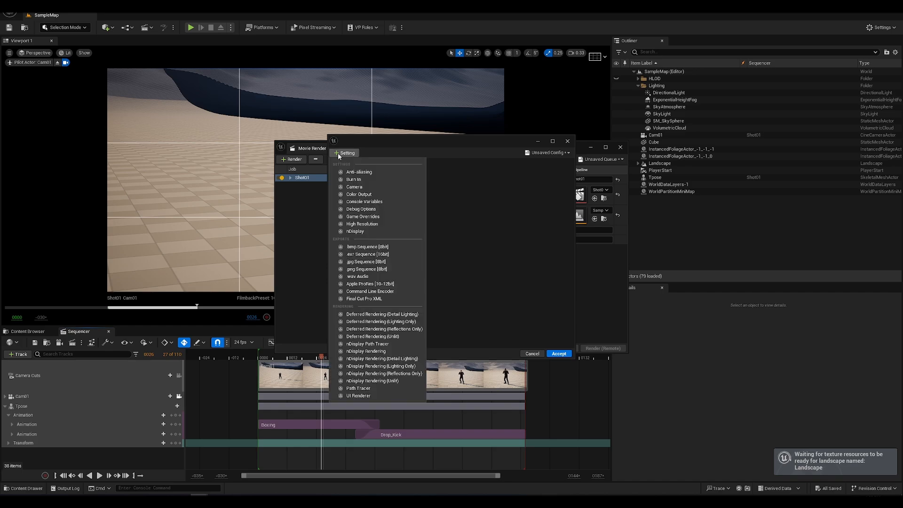
click(358, 285)
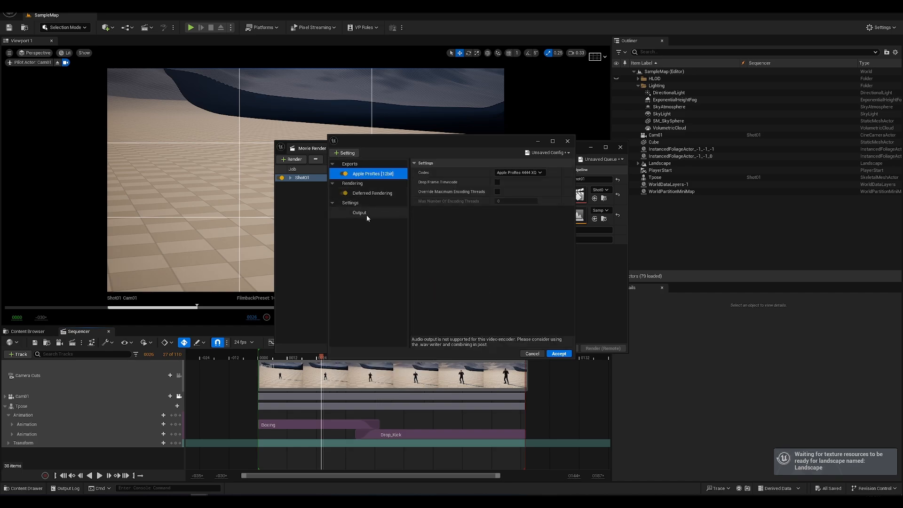
Set the render's output directory to the Workshop folder on the Desktop and its file name format to AnimSample01.
click(368, 214)
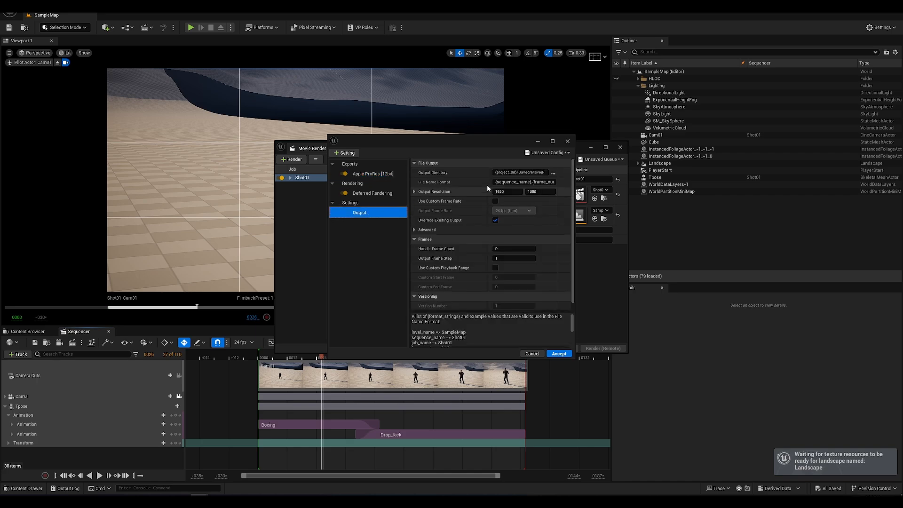
click(553, 174)
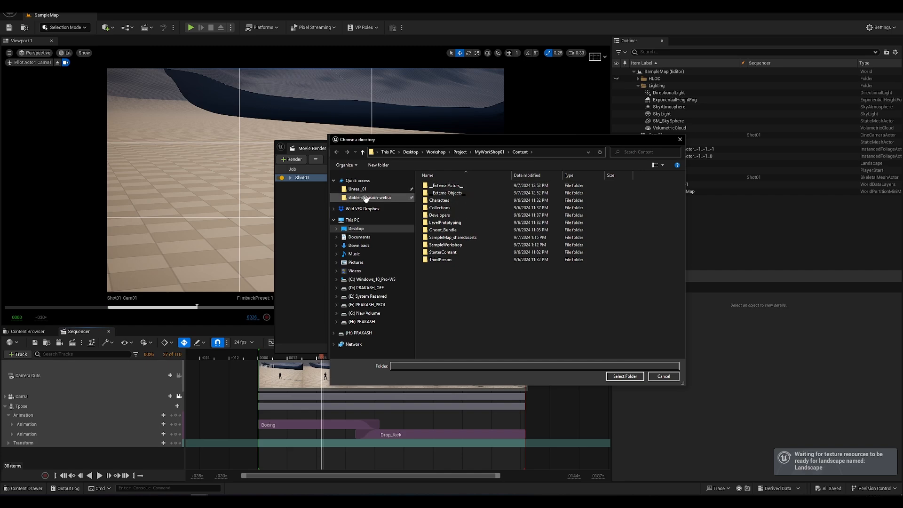
click(357, 230)
double_click(439, 193)
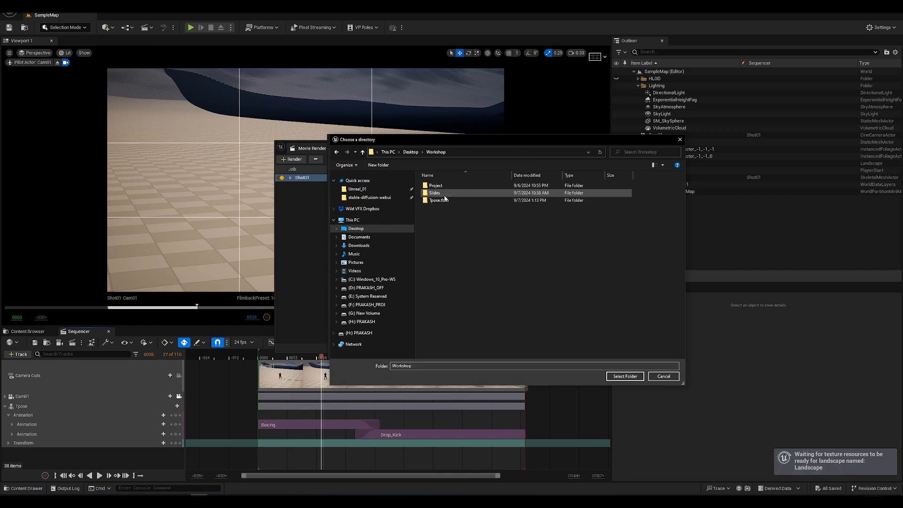
double_click(433, 366)
click(622, 375)
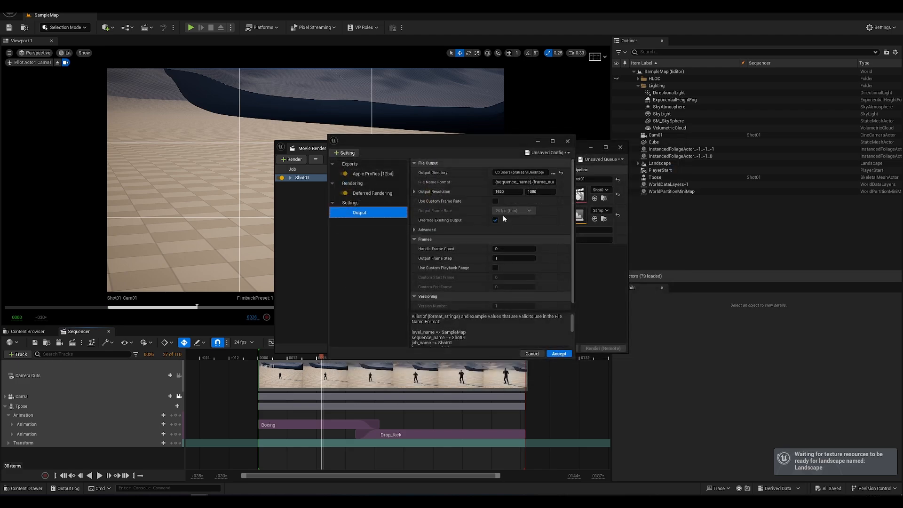
click(522, 182)
text(AnimSample01)
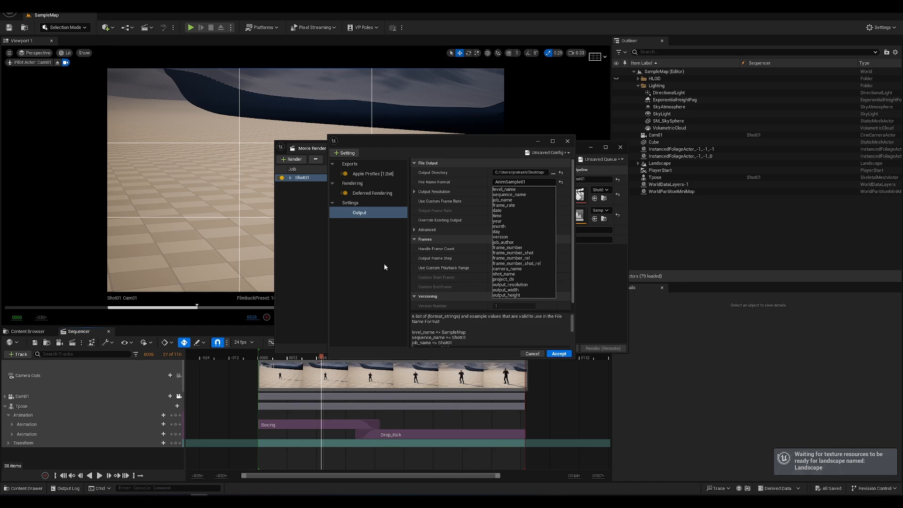
Set the export codec to Apple ProRes 422, accept the configuration and render the Shot01 job locally.
click(357, 193)
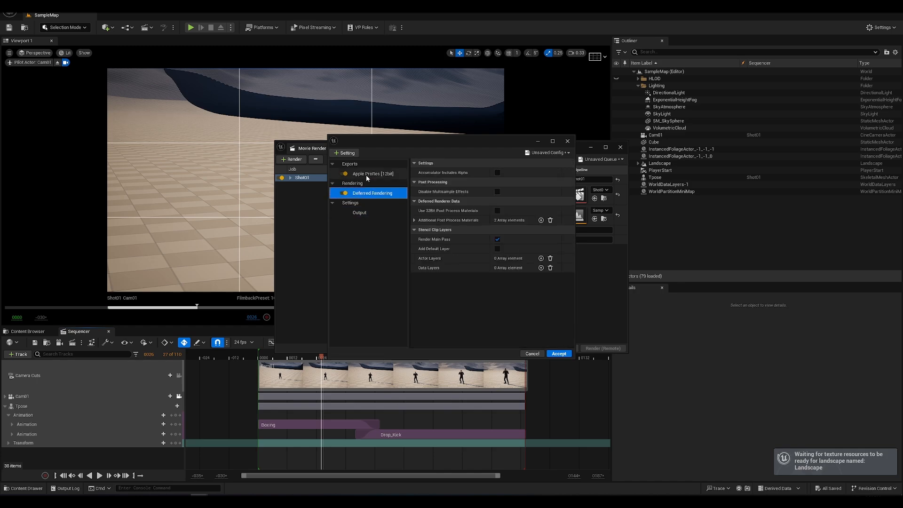
click(366, 174)
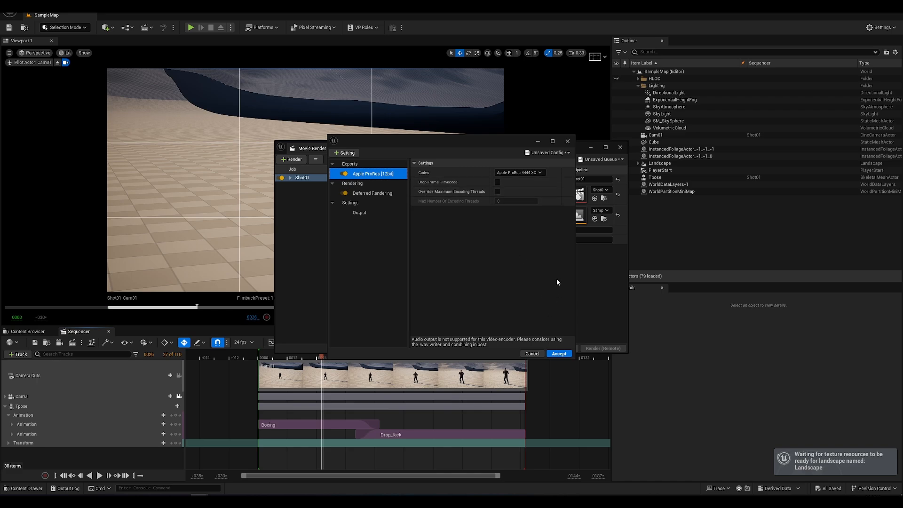
click(539, 173)
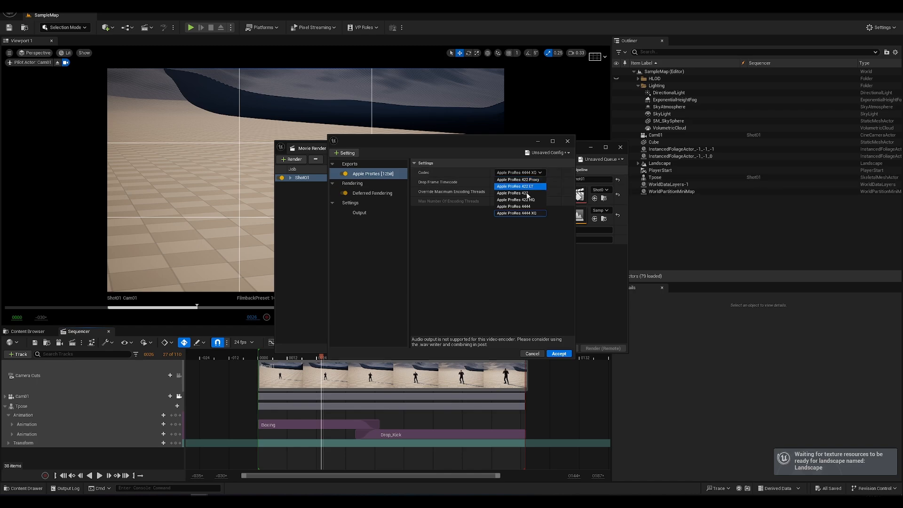
click(526, 194)
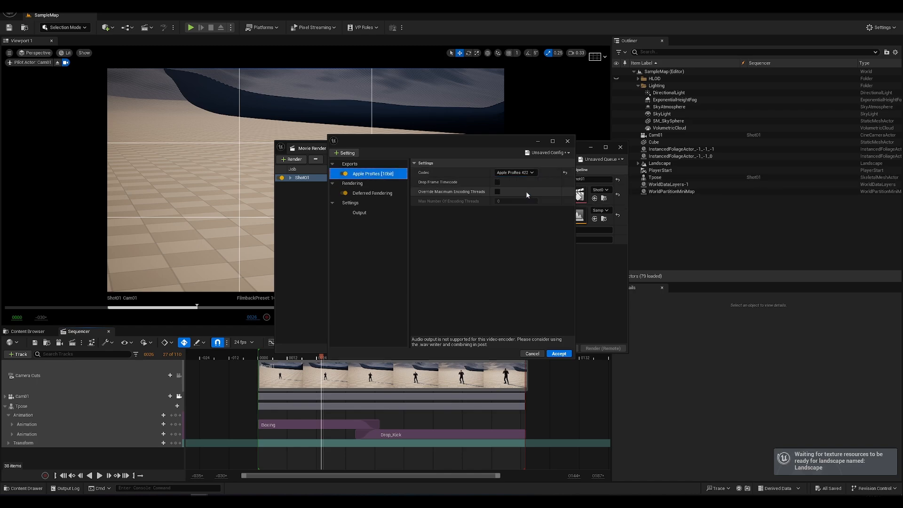
click(558, 354)
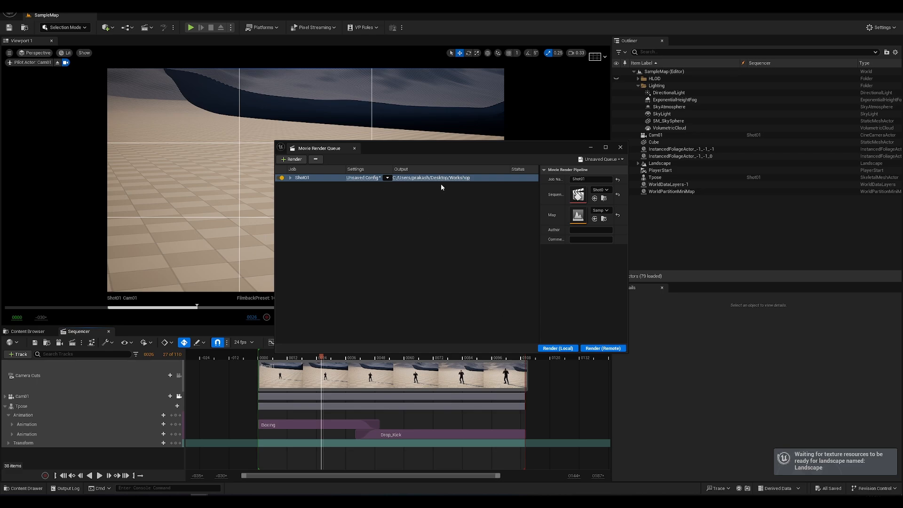
click(558, 349)
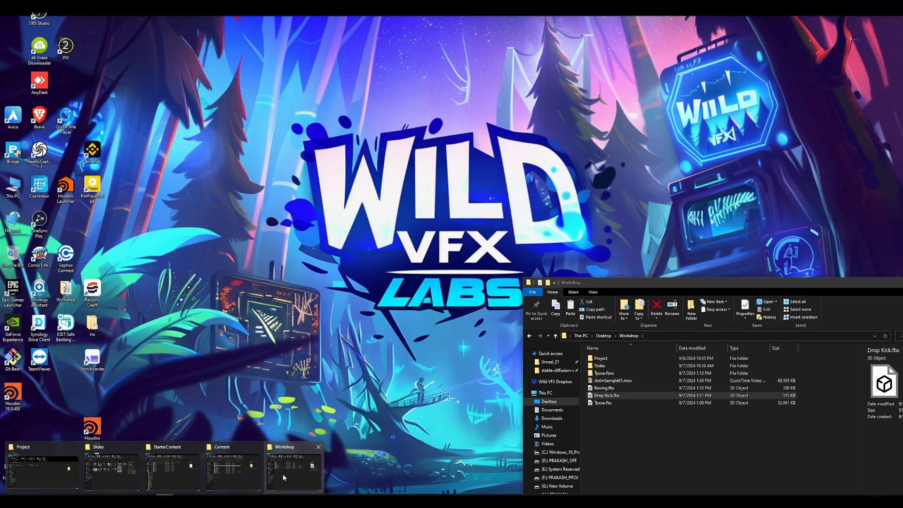
Find the rendered AnimSample01.mov in the Workshop folder, watch it in the video player and close the player.
click(283, 474)
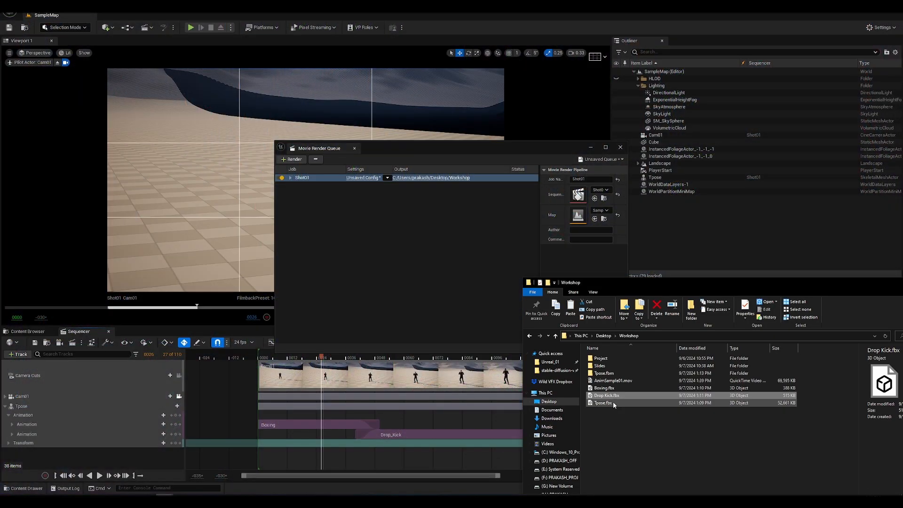
click(621, 381)
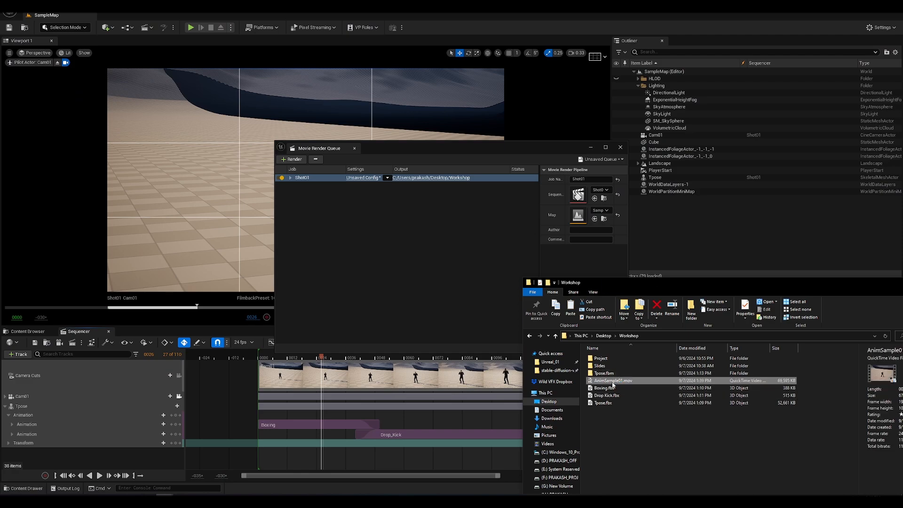
double_click(600, 381)
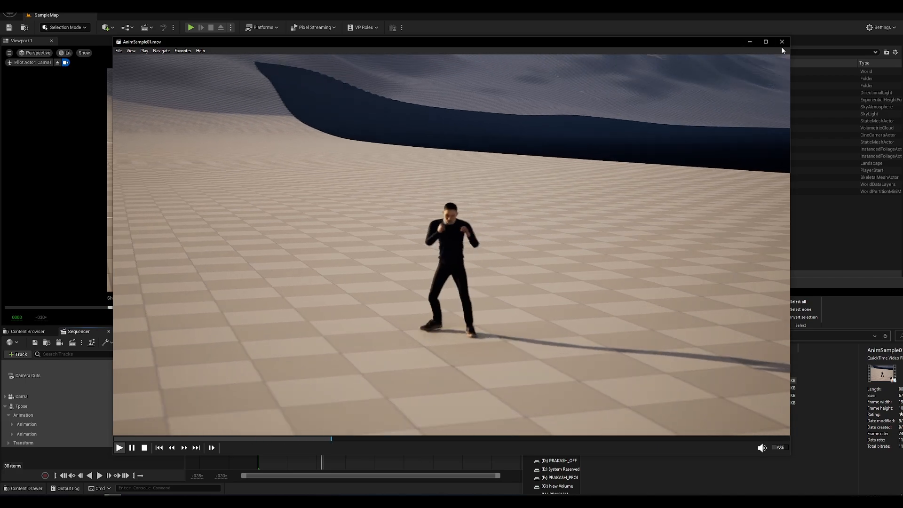
click(782, 42)
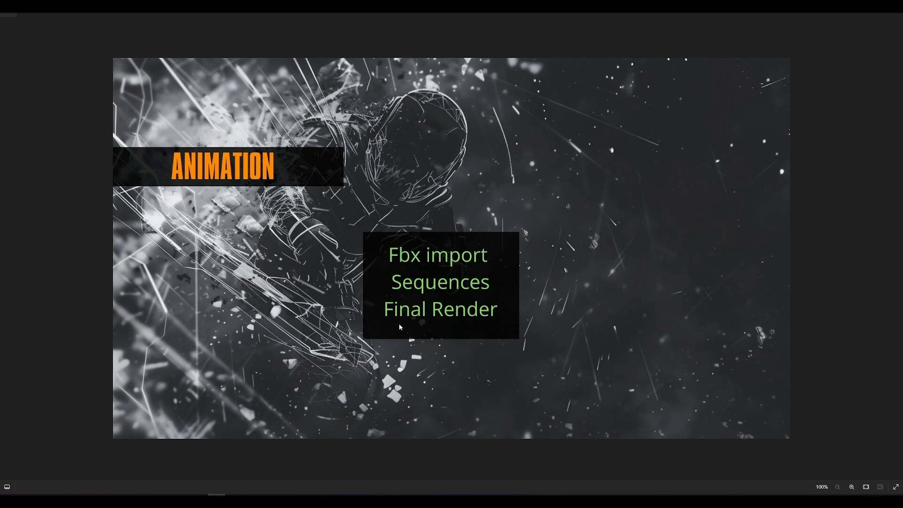
Show the contact slide, and switch to Discord to view the marketplace-listings, unreal-office-hours and announcements channels.
key(Right)
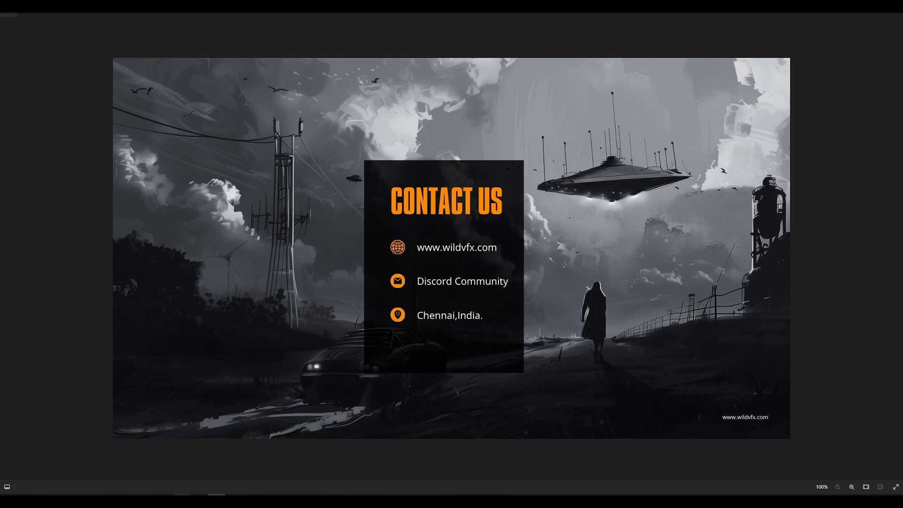
click(148, 501)
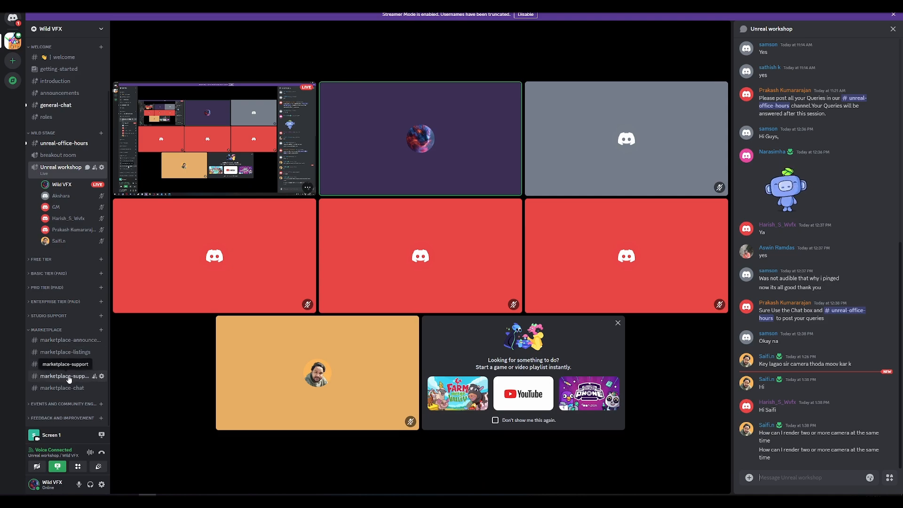
click(66, 353)
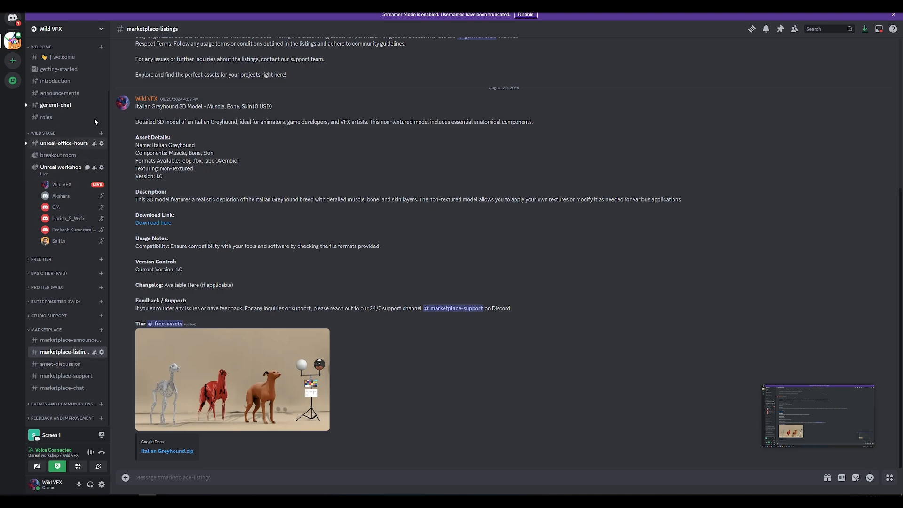
click(66, 143)
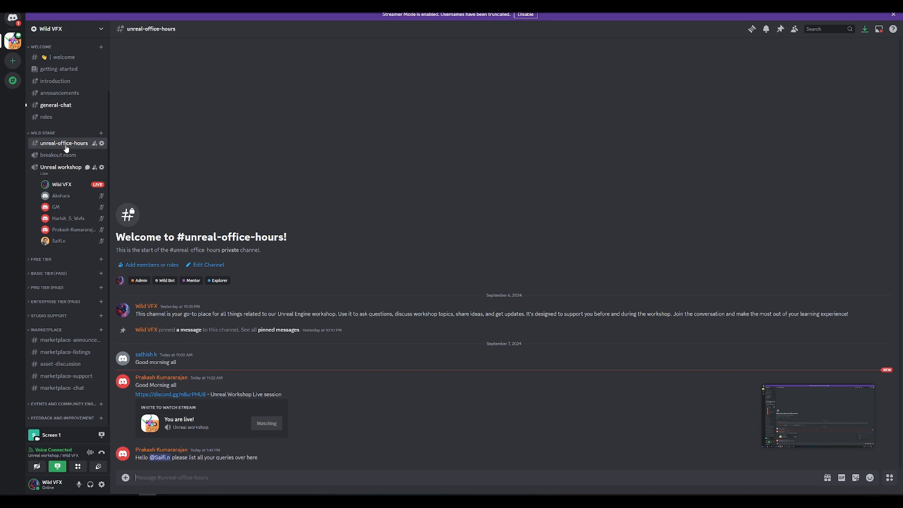
click(63, 96)
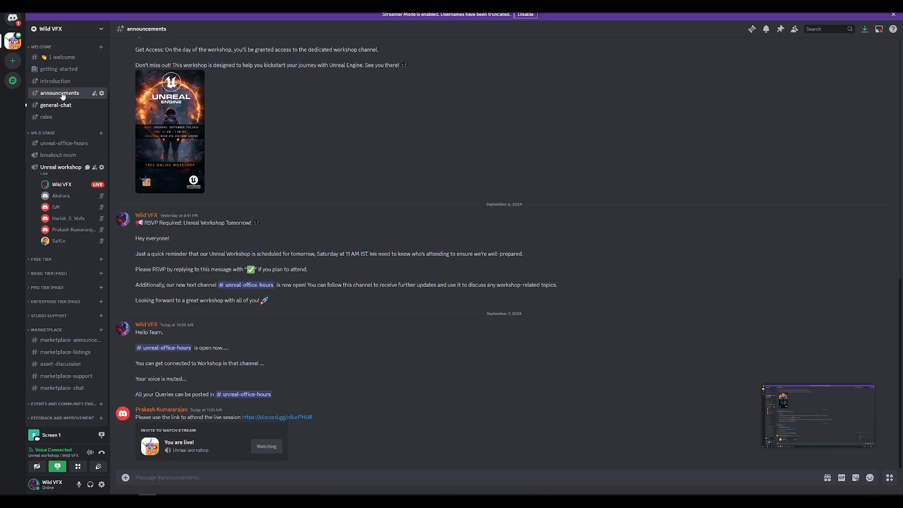